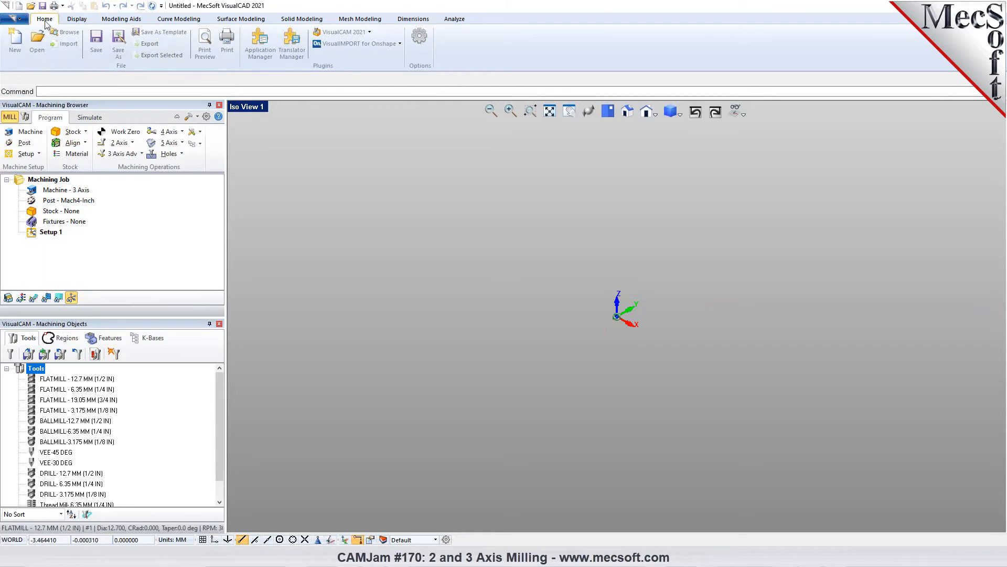
Browse to the CAM2021 folder under 1_DEMO > Webinar and examine the file formats supported for opening parts, without opening a file.
{"action": "left_click", "coordinate": [32, 50]}
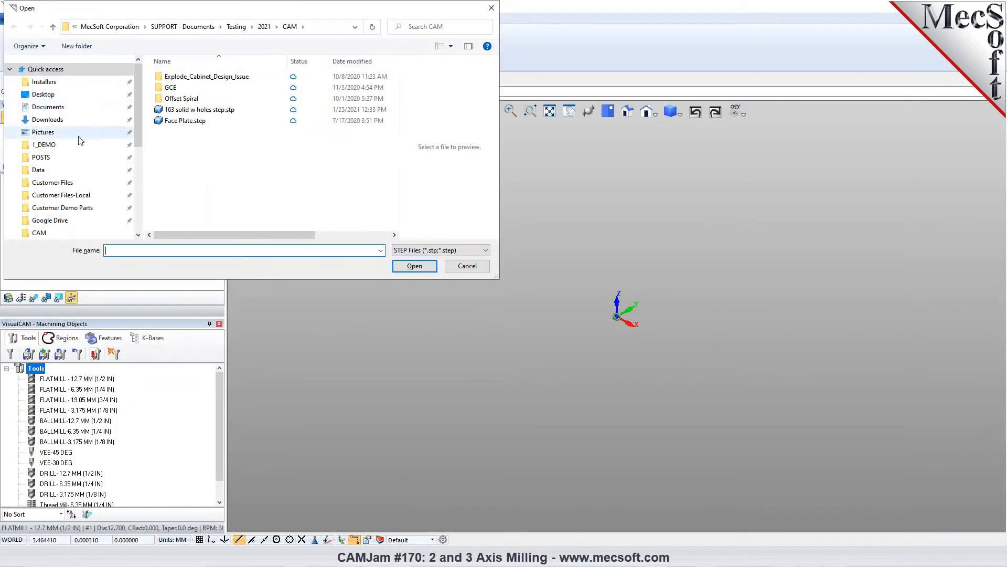
{"action": "left_click", "coordinate": [51, 146]}
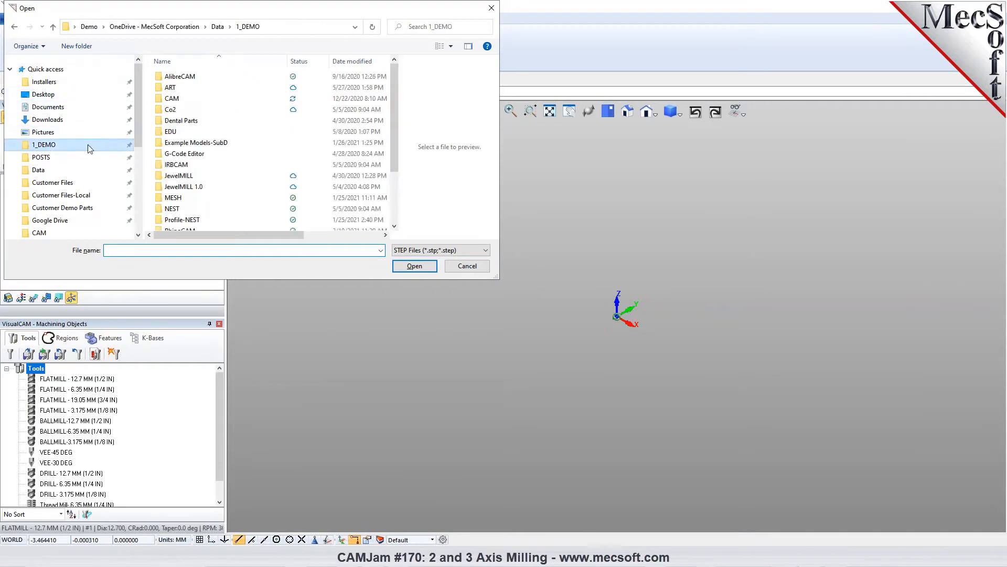
{"action": "scroll", "coordinate": [178, 138], "scroll_direction": "down", "scroll_amount": 2}
{"action": "double_click", "coordinate": [178, 225]}
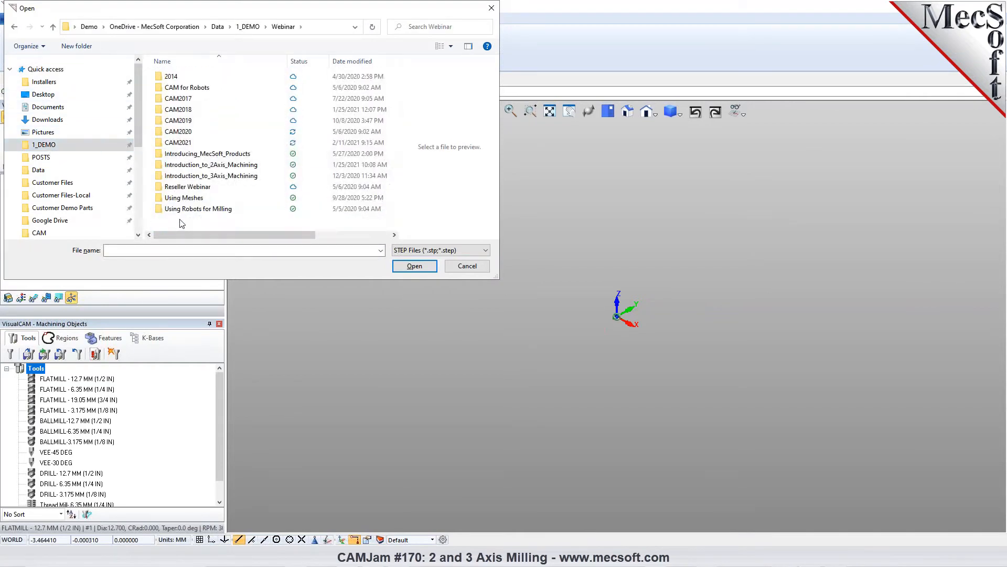
{"action": "double_click", "coordinate": [180, 143]}
{"action": "left_click", "coordinate": [454, 250]}
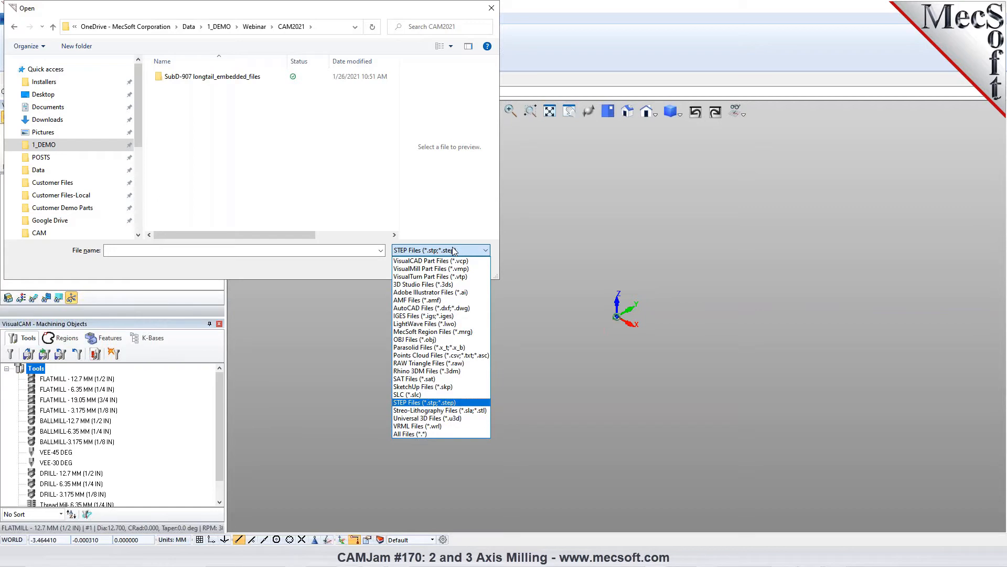
{"action": "left_click", "coordinate": [359, 263]}
{"action": "left_click", "coordinate": [468, 266]}
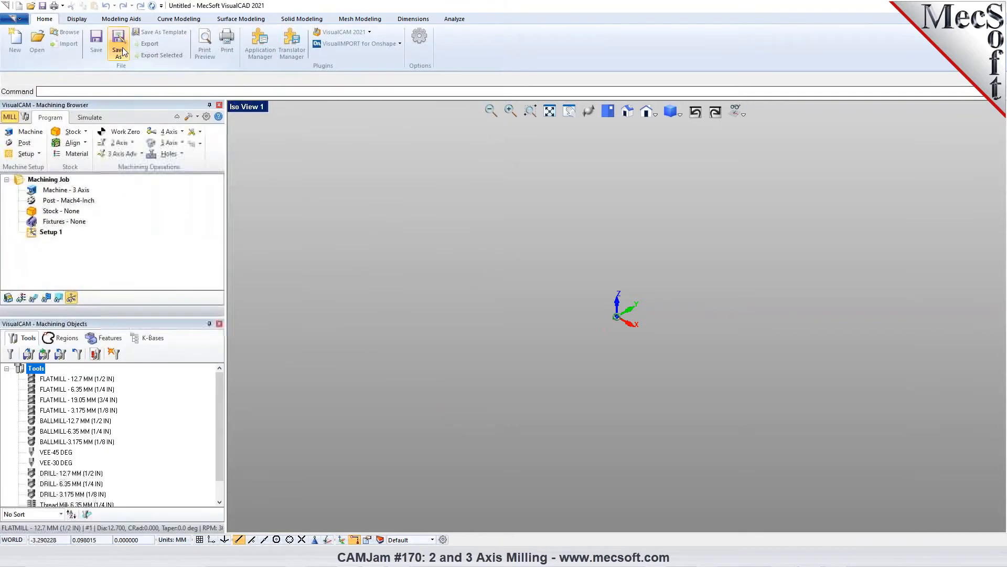
Examine the command sets for display, modeling aids, curves, surfaces, solids, meshes, dimensions and analysis.
{"action": "left_click", "coordinate": [80, 21]}
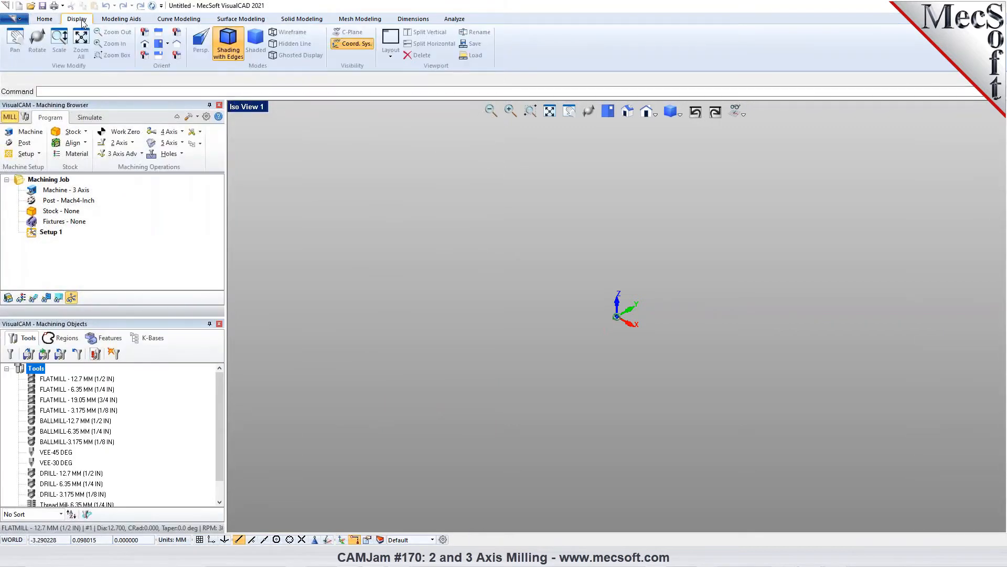
{"action": "left_click", "coordinate": [121, 22]}
{"action": "left_click", "coordinate": [167, 21]}
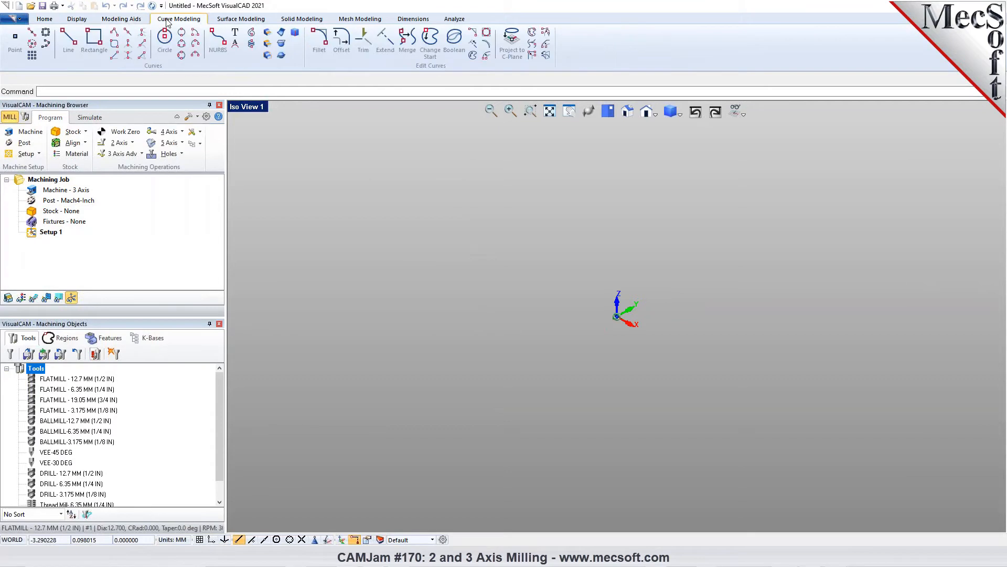
{"action": "left_click", "coordinate": [219, 21]}
{"action": "left_click", "coordinate": [296, 21]}
{"action": "left_click", "coordinate": [356, 21]}
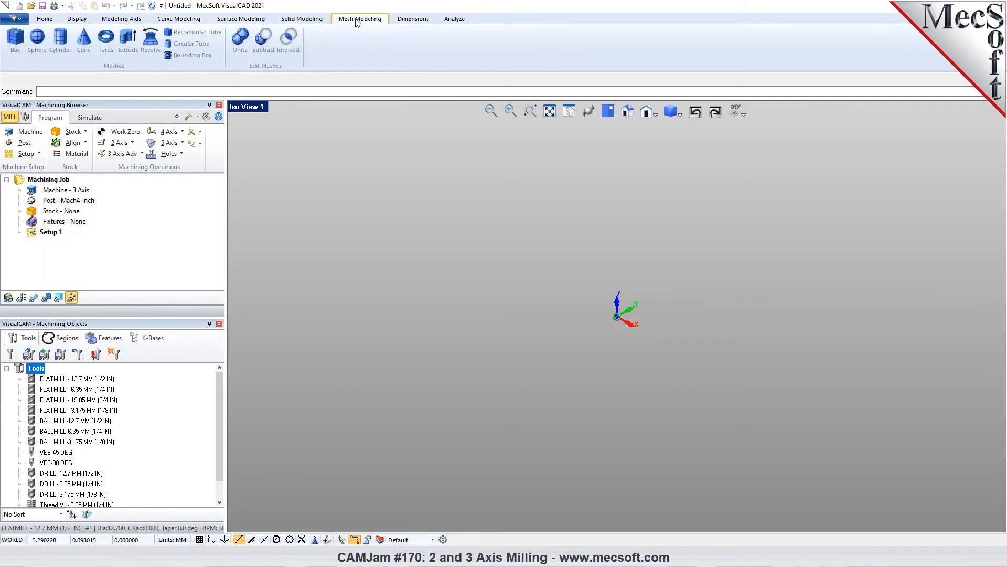
{"action": "left_click", "coordinate": [417, 21]}
{"action": "left_click", "coordinate": [460, 22]}
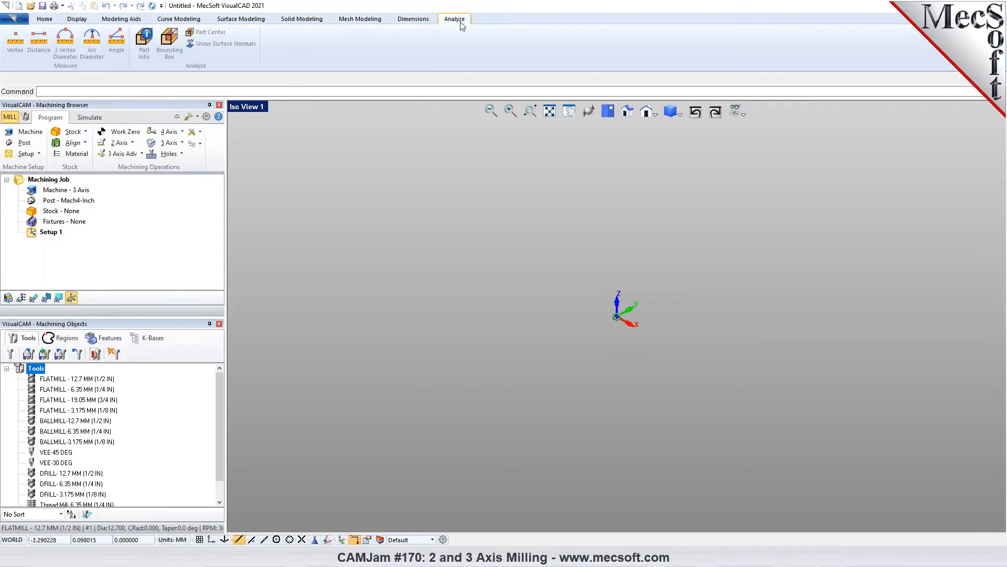
{"action": "left_click", "coordinate": [51, 19]}
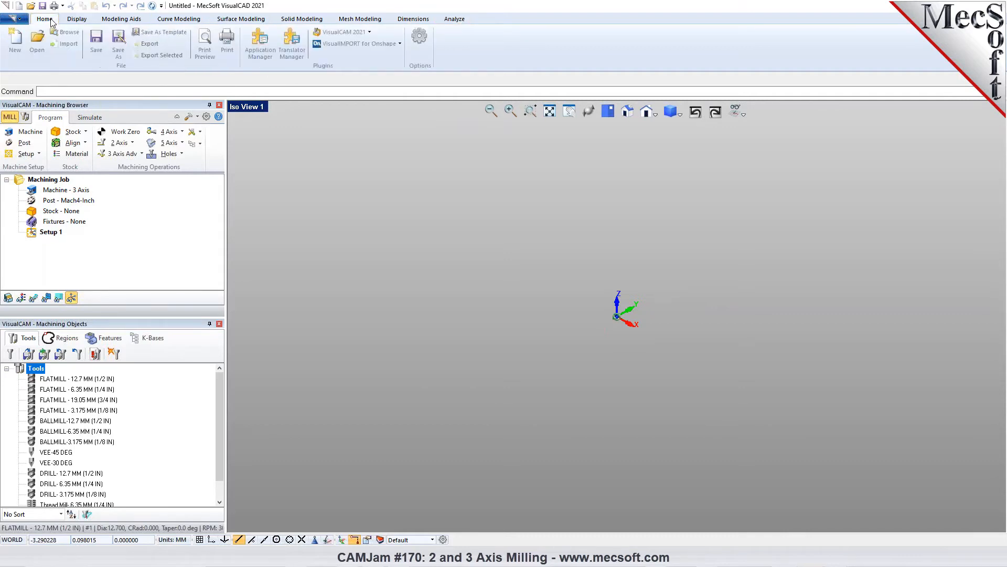
Change the single iso view to a quad viewport layout.
{"action": "left_click", "coordinate": [250, 109]}
{"action": "left_click", "coordinate": [309, 237]}
{"action": "left_click", "coordinate": [690, 270]}
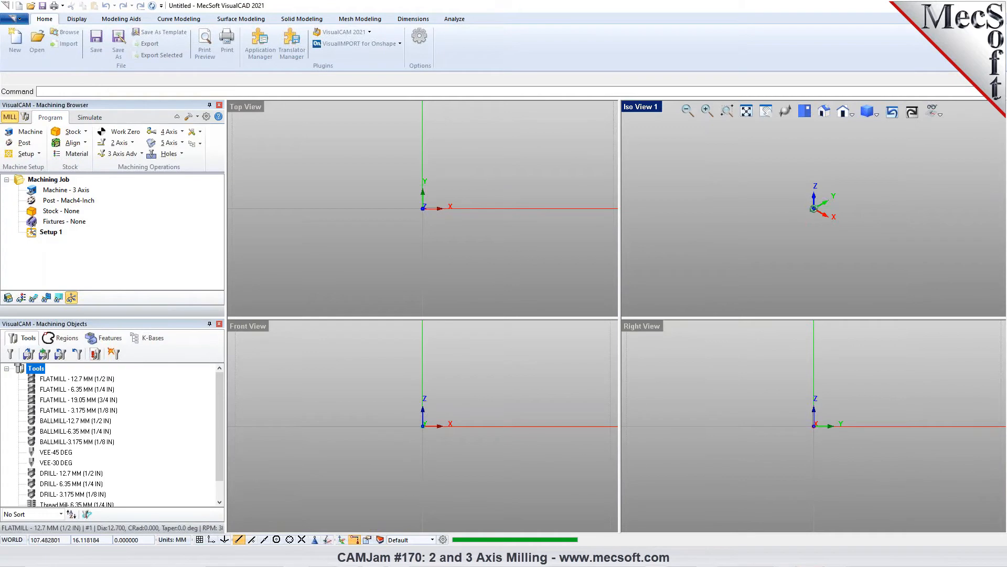
Load the Greifer.step part and maximize the iso viewport.
{"action": "double_click", "coordinate": [641, 108]}
{"action": "left_click_drag", "start_coordinate": [1006, 120], "coordinate": [448, 150]}
{"action": "left_click_drag", "start_coordinate": [676, 154], "coordinate": [1006, 154]}
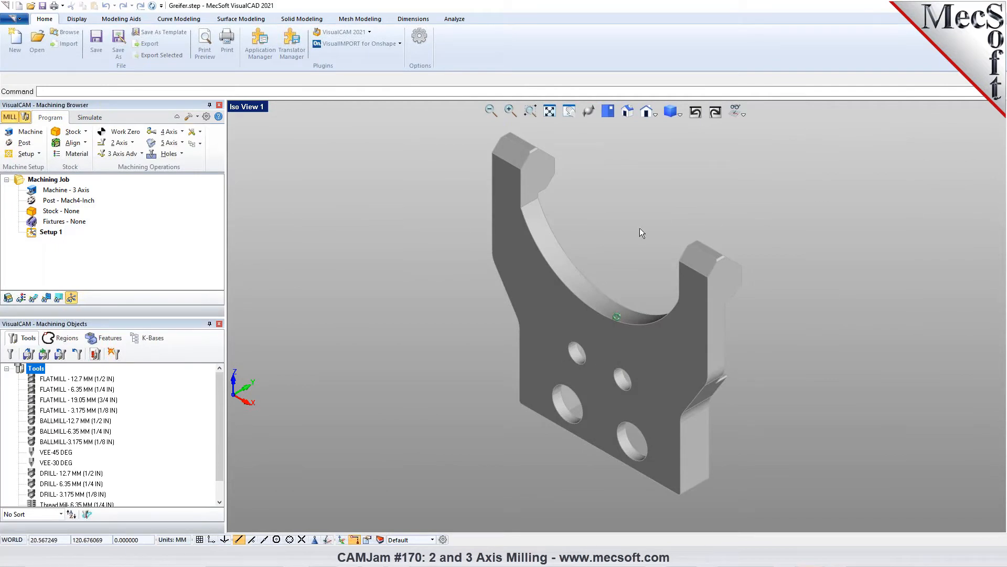
Show the part in a quad viewport layout and turn on the construction plane display in the iso view.
{"action": "middle_click_drag", "start_coordinate": [555, 280], "coordinate": [614, 303]}
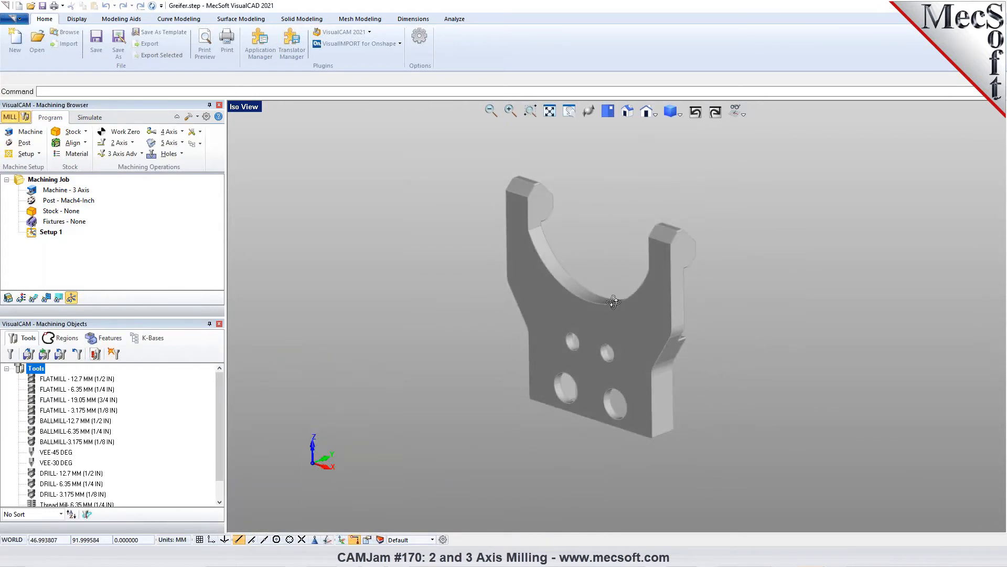
{"action": "left_click", "coordinate": [244, 106]}
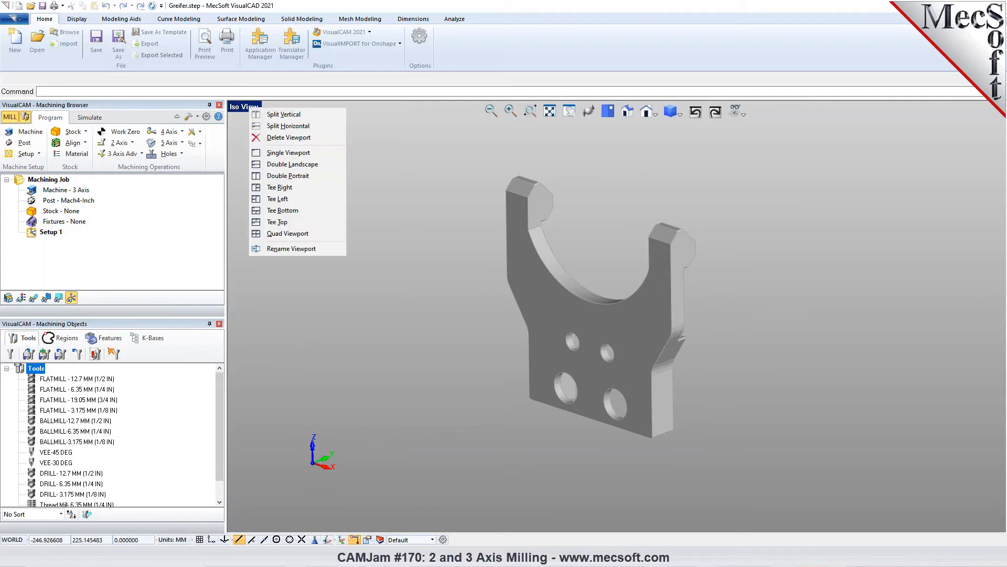
{"action": "left_click", "coordinate": [285, 234]}
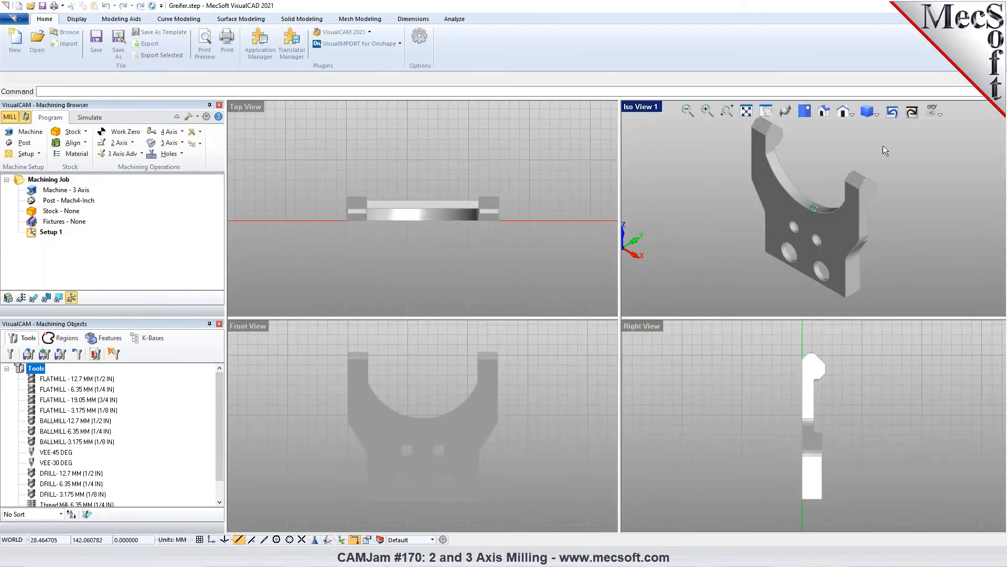
{"action": "left_click", "coordinate": [935, 111]}
{"action": "left_click", "coordinate": [942, 127]}
{"action": "scroll", "coordinate": [770, 225], "scroll_direction": "down", "scroll_amount": 4}
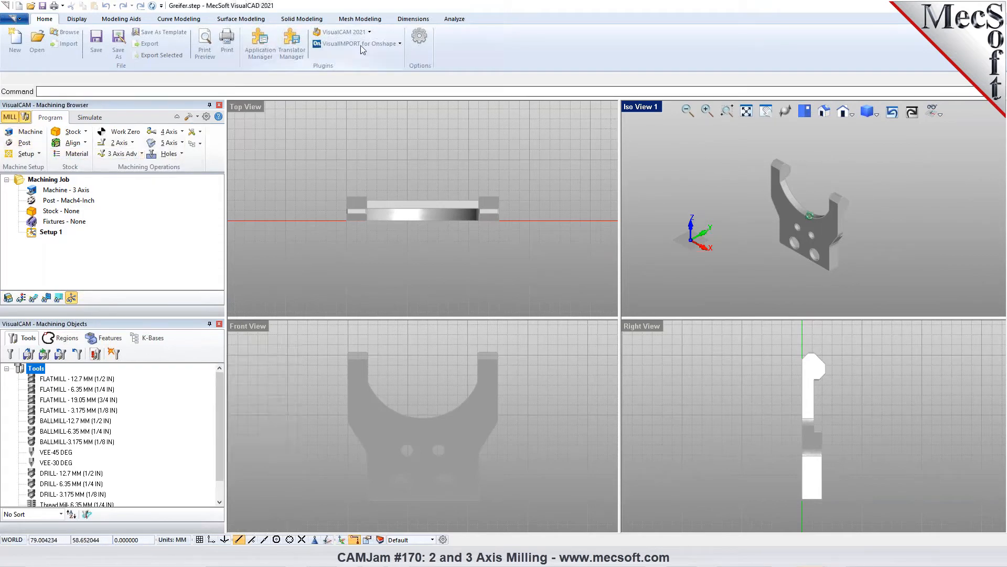
Review the available VisualCAM 2021 modules and maximize the iso view of the part.
{"action": "left_click", "coordinate": [370, 33]}
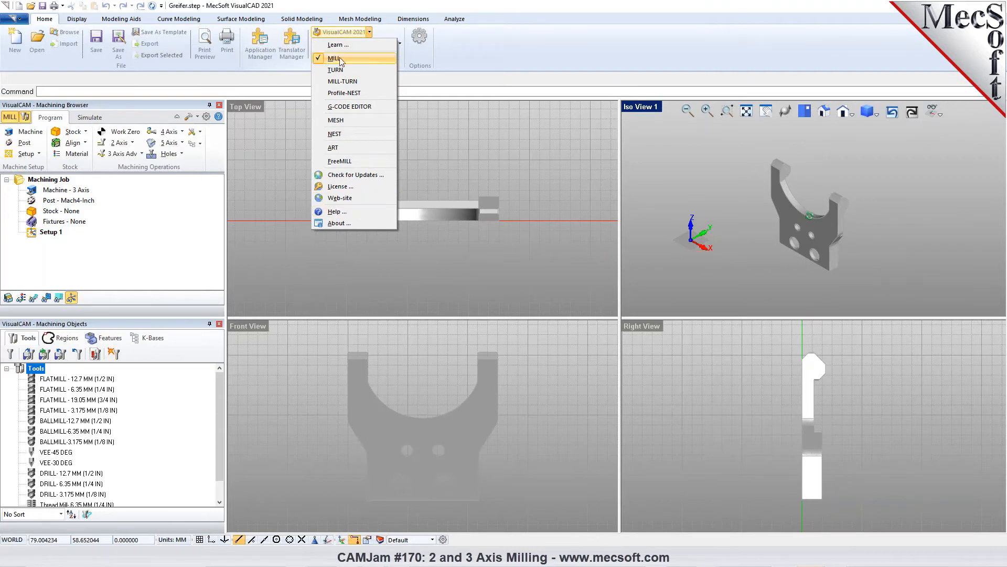
{"action": "left_click", "coordinate": [284, 142]}
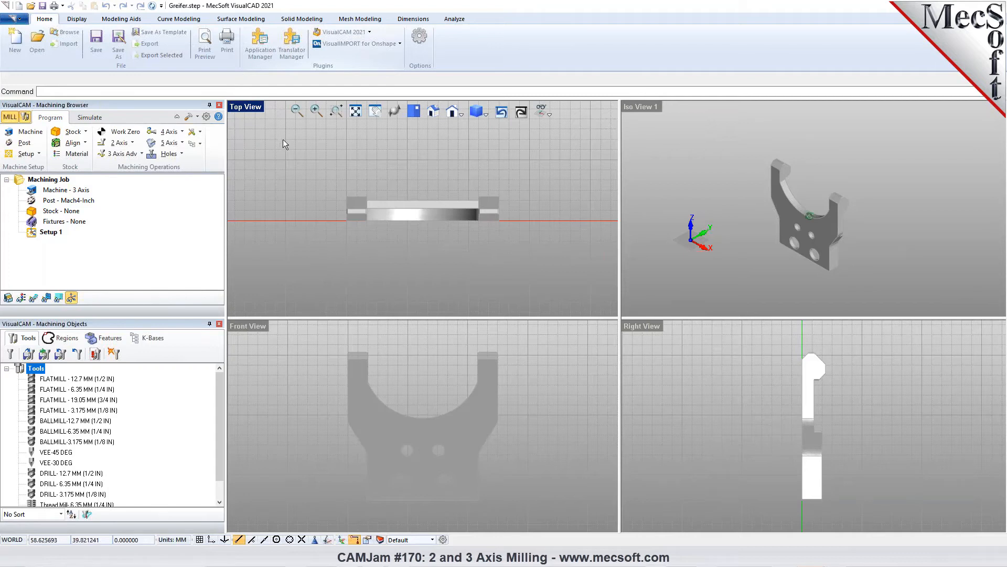
{"action": "double_click", "coordinate": [656, 106]}
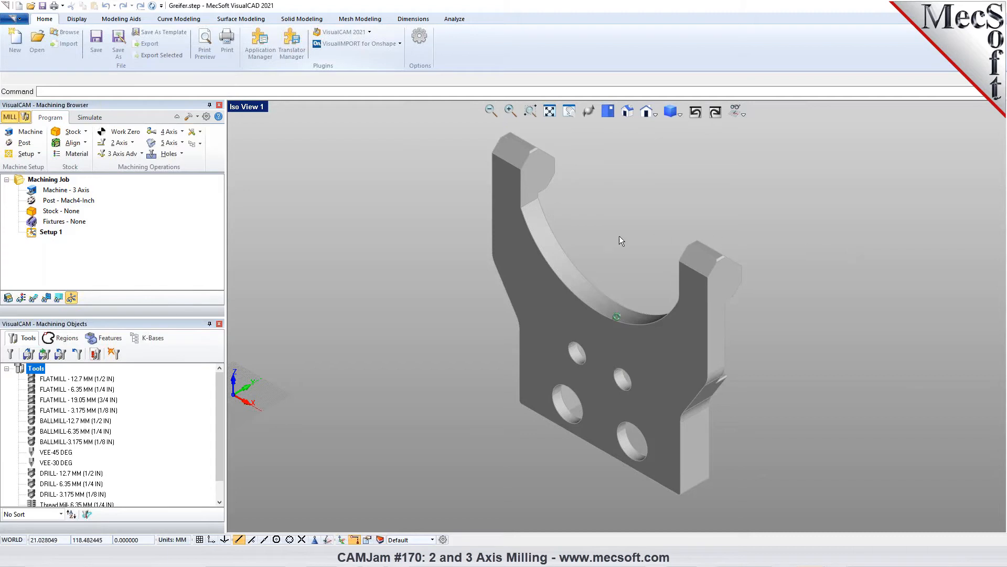
{"action": "scroll", "coordinate": [603, 244], "scroll_direction": "down", "scroll_amount": 2}
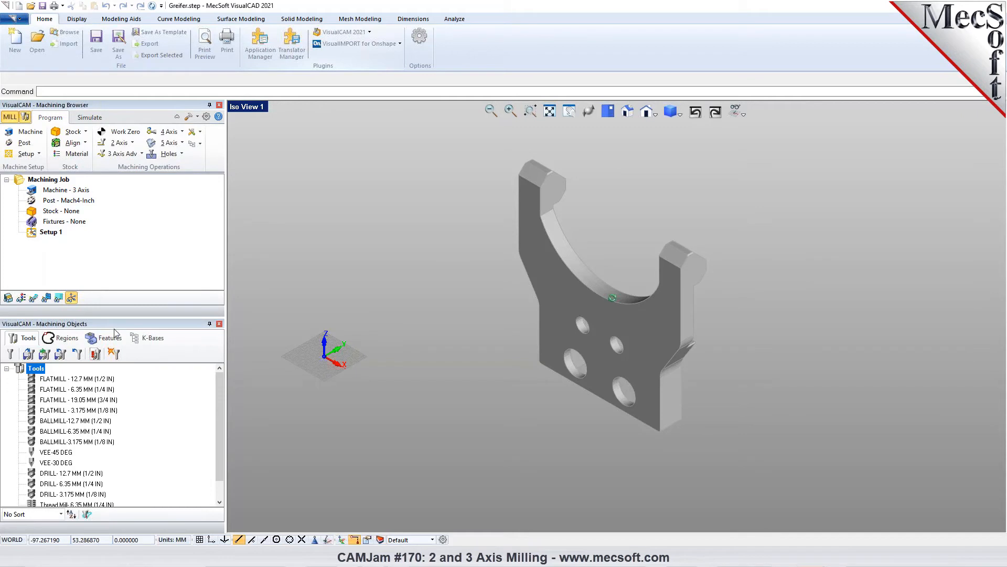
Examine the mill, drill, tap and knife tool types and their parameters for creating tools, without saving a tool.
{"action": "left_click", "coordinate": [12, 356]}
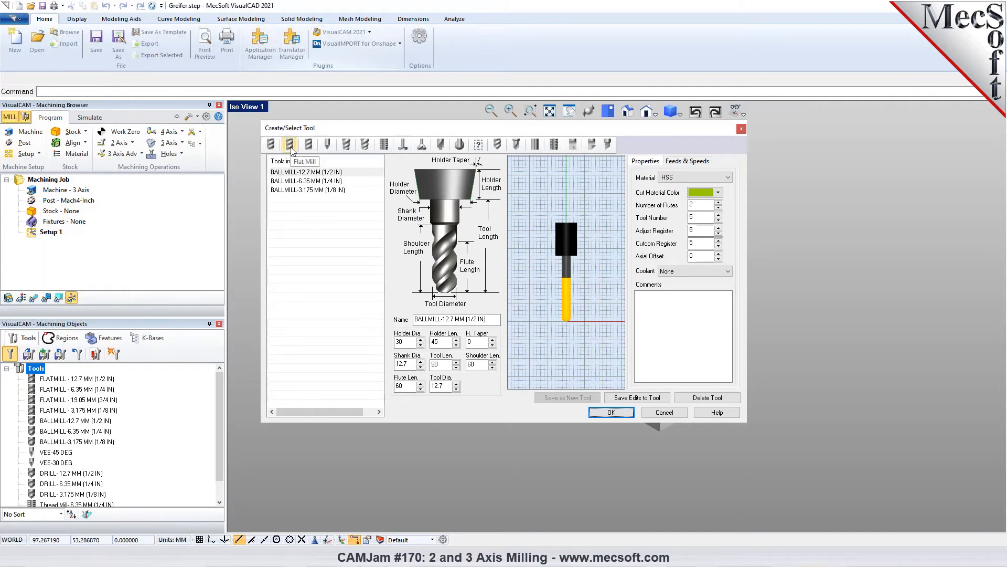
{"action": "left_click", "coordinate": [270, 144]}
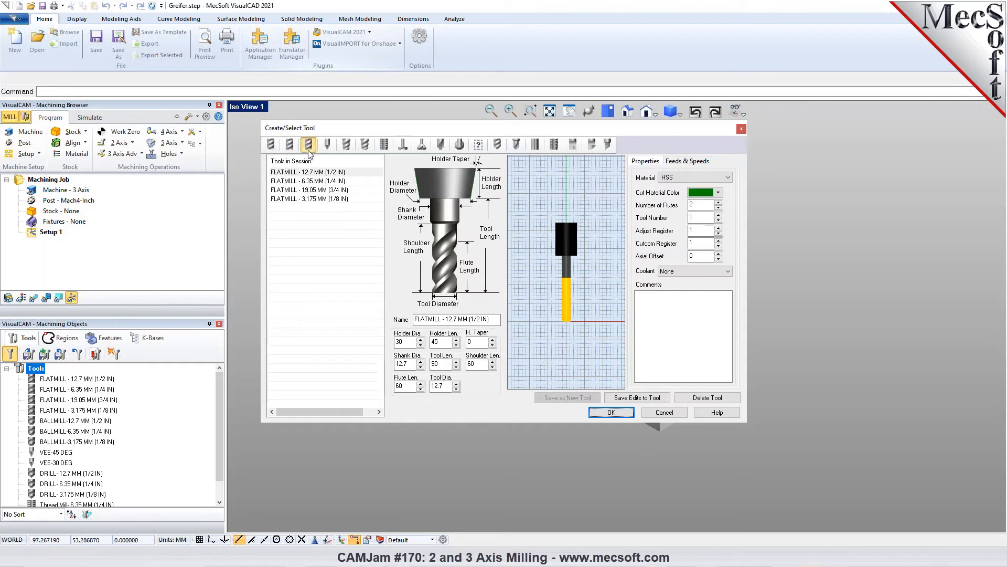
{"action": "left_click", "coordinate": [327, 146]}
{"action": "left_click", "coordinate": [346, 145]}
{"action": "left_click", "coordinate": [365, 145]}
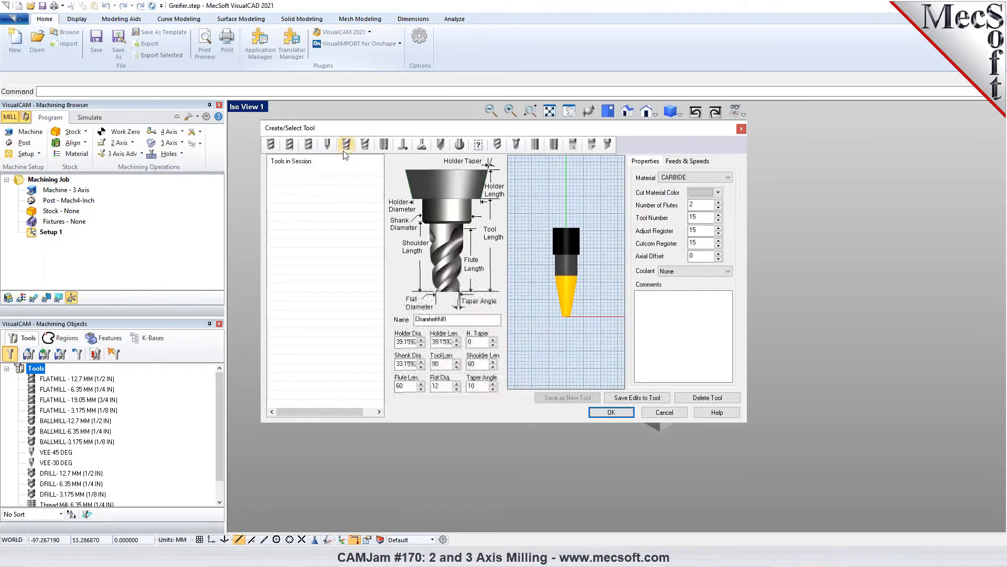
{"action": "left_click", "coordinate": [385, 145]}
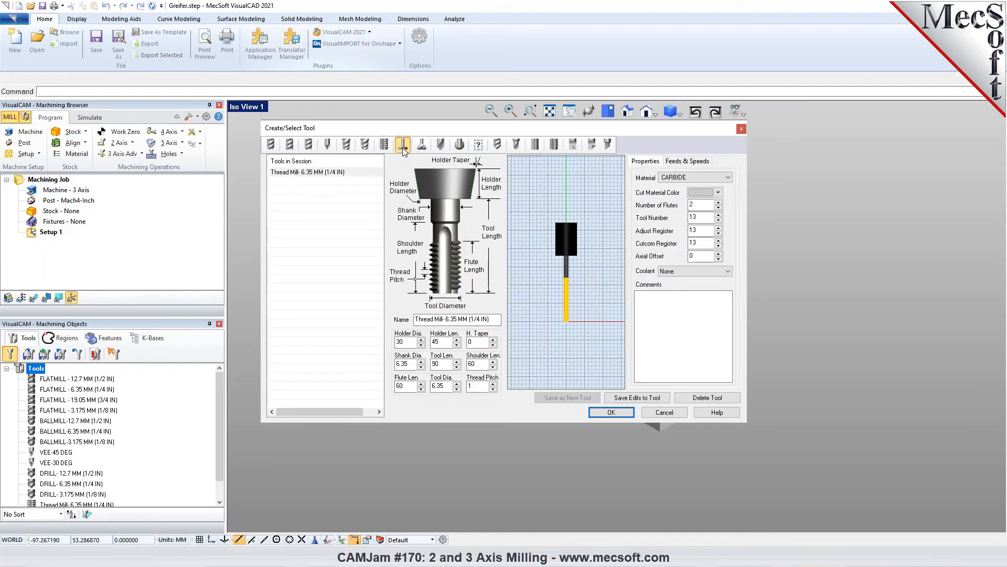
{"action": "left_click", "coordinate": [422, 146]}
{"action": "left_click", "coordinate": [440, 145]}
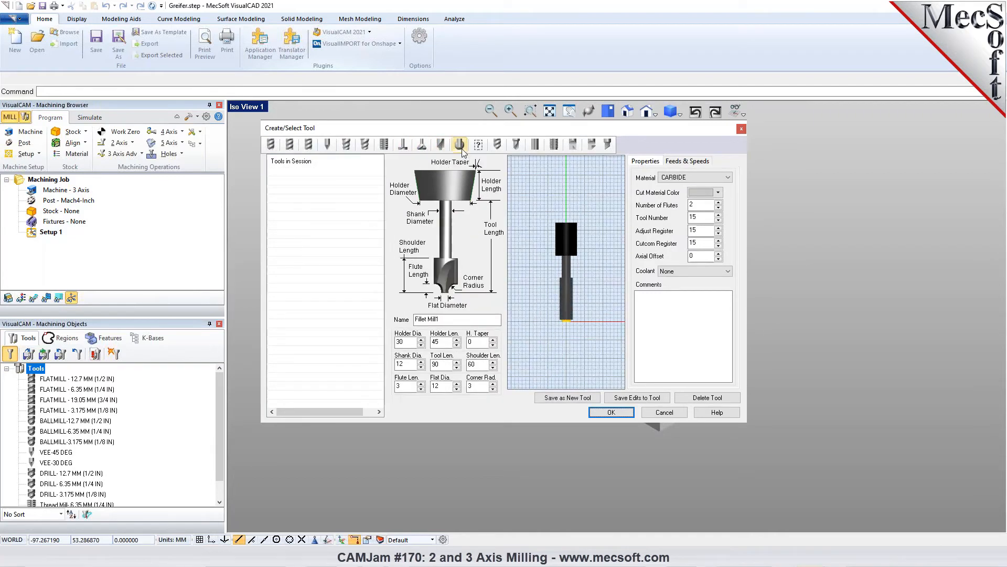
{"action": "left_click", "coordinate": [478, 145]}
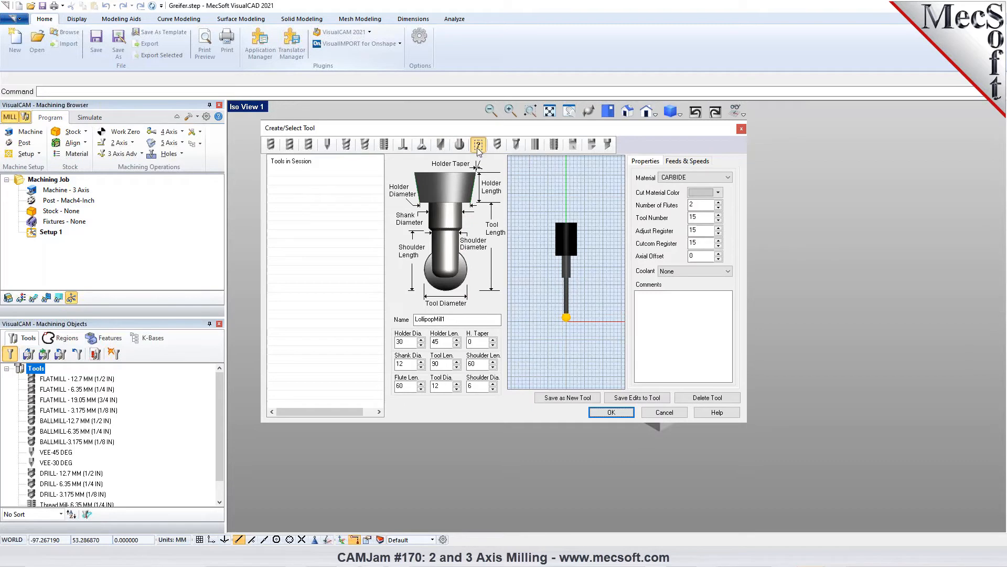
{"action": "left_click", "coordinate": [478, 146]}
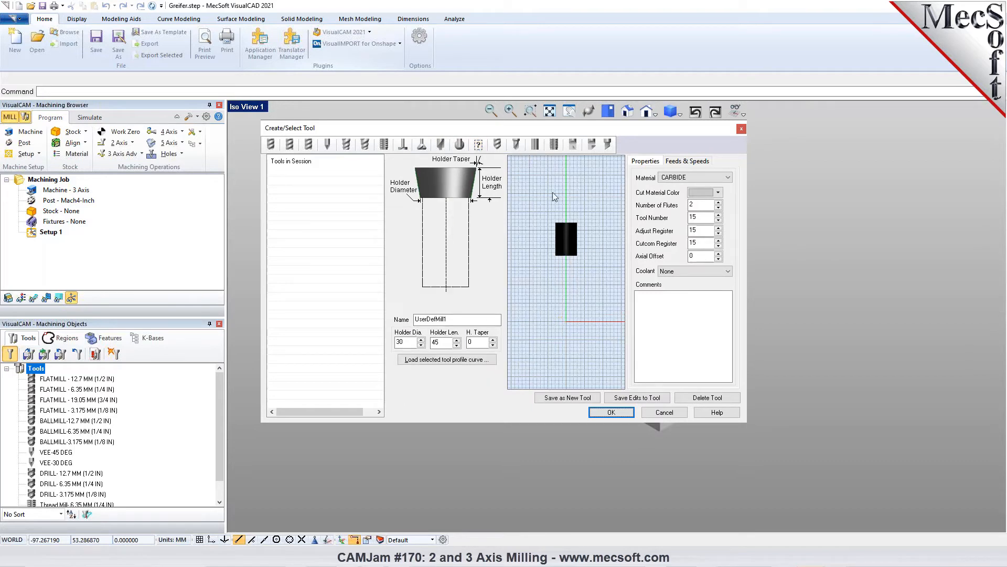
{"action": "left_click", "coordinate": [498, 146]}
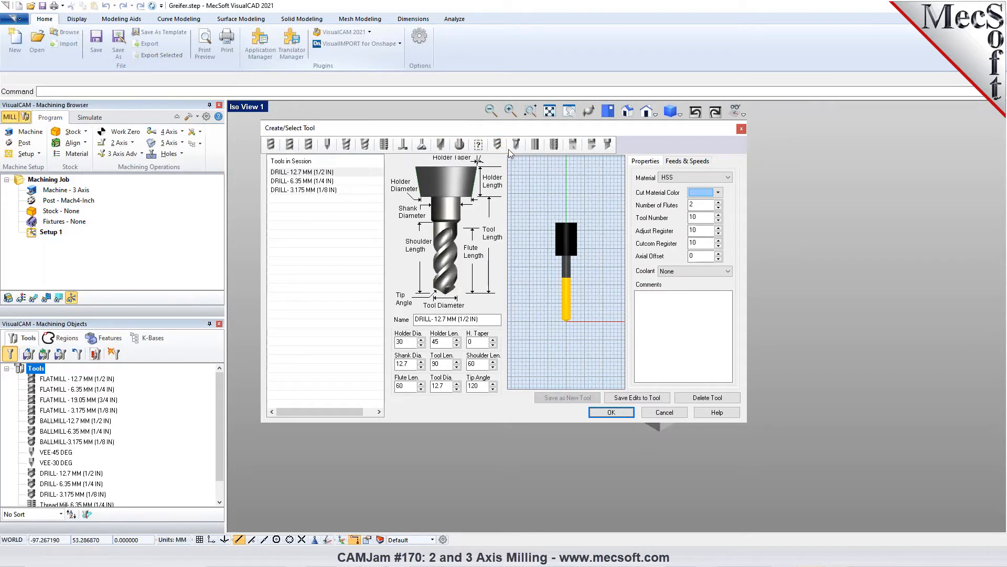
{"action": "left_click", "coordinate": [535, 145]}
{"action": "left_click", "coordinate": [554, 145]}
{"action": "left_click", "coordinate": [572, 145]}
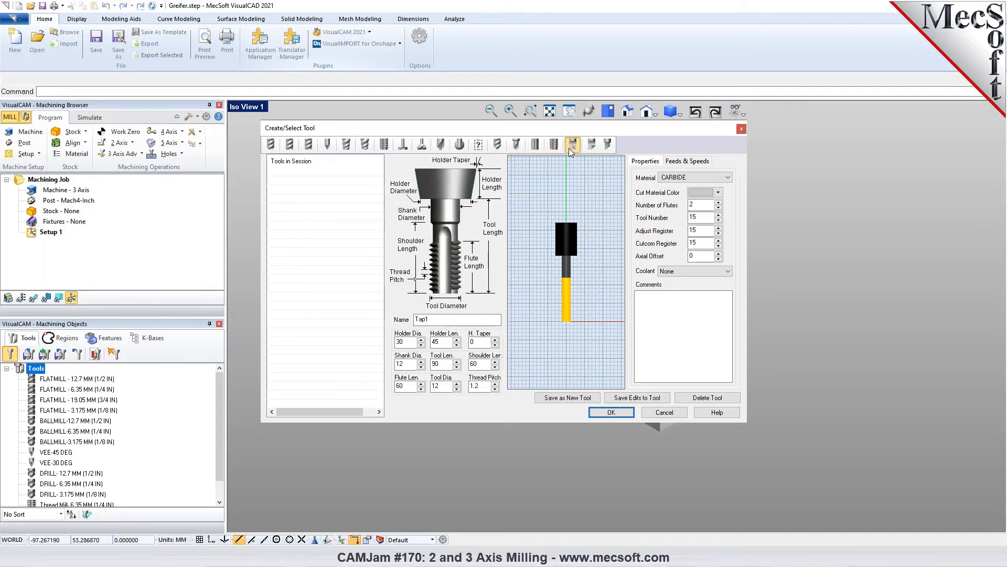
{"action": "left_click", "coordinate": [607, 145]}
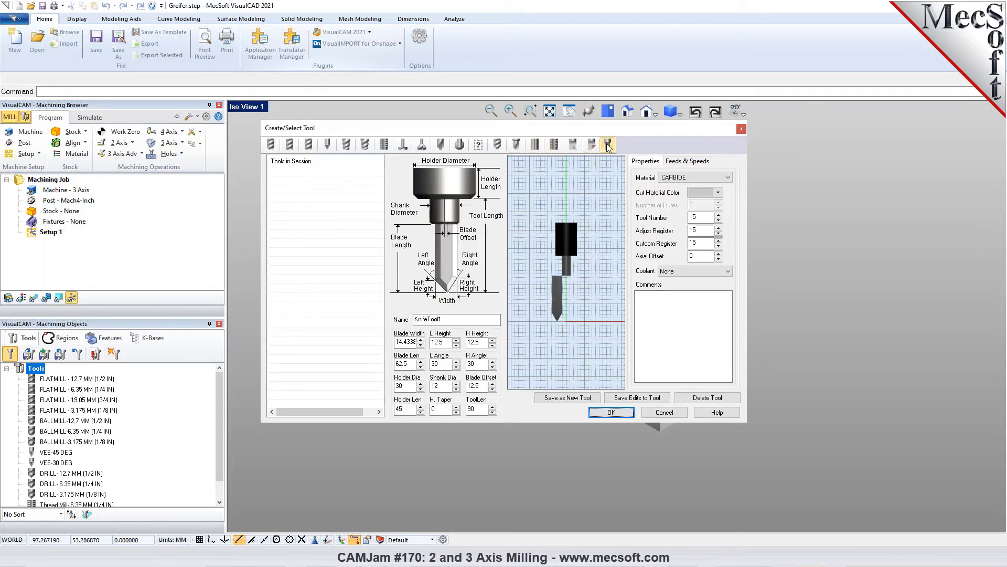
{"action": "left_click", "coordinate": [682, 414]}
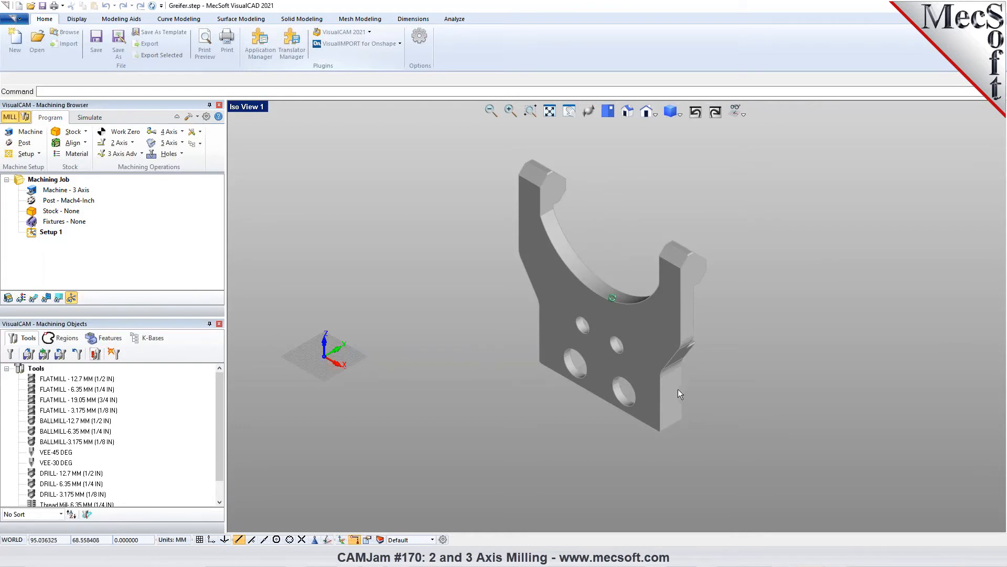
Examine the file formats offered for saving the session's tool library, without saving it.
{"action": "left_click", "coordinate": [22, 368]}
{"action": "left_click", "coordinate": [33, 376]}
{"action": "left_click", "coordinate": [34, 369]}
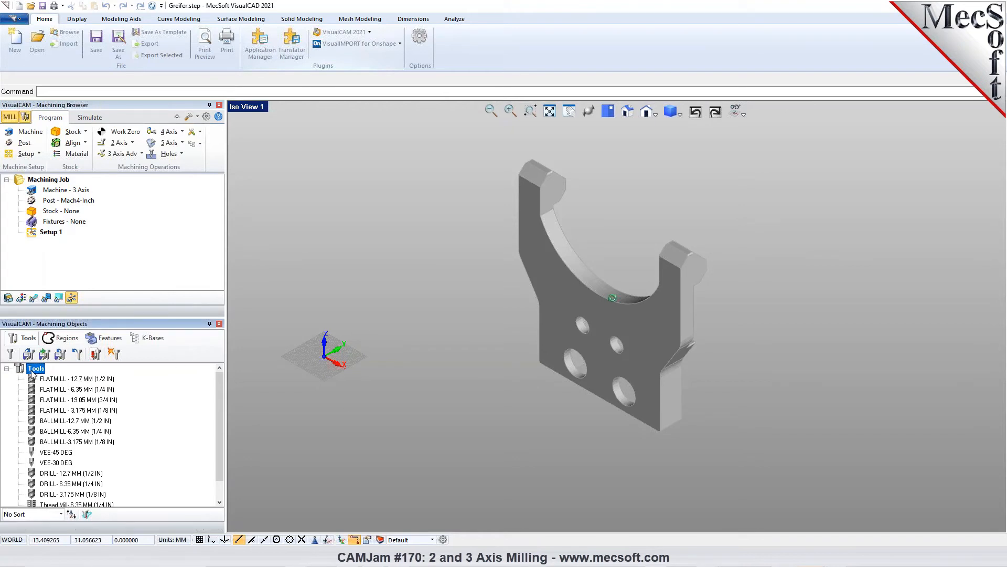
{"action": "left_click", "coordinate": [59, 354]}
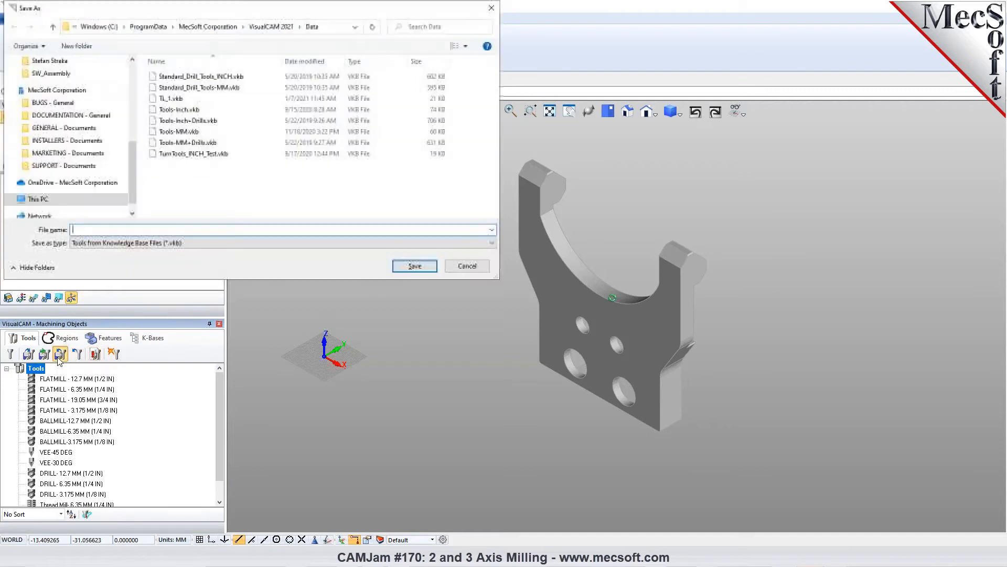
{"action": "left_click", "coordinate": [443, 243]}
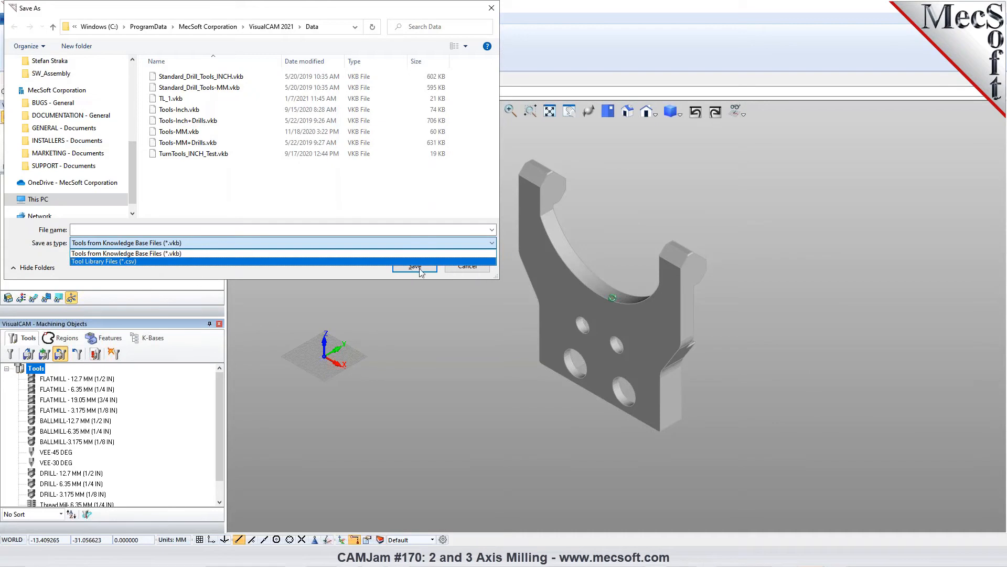
{"action": "left_click", "coordinate": [456, 271]}
{"action": "left_click", "coordinate": [457, 273]}
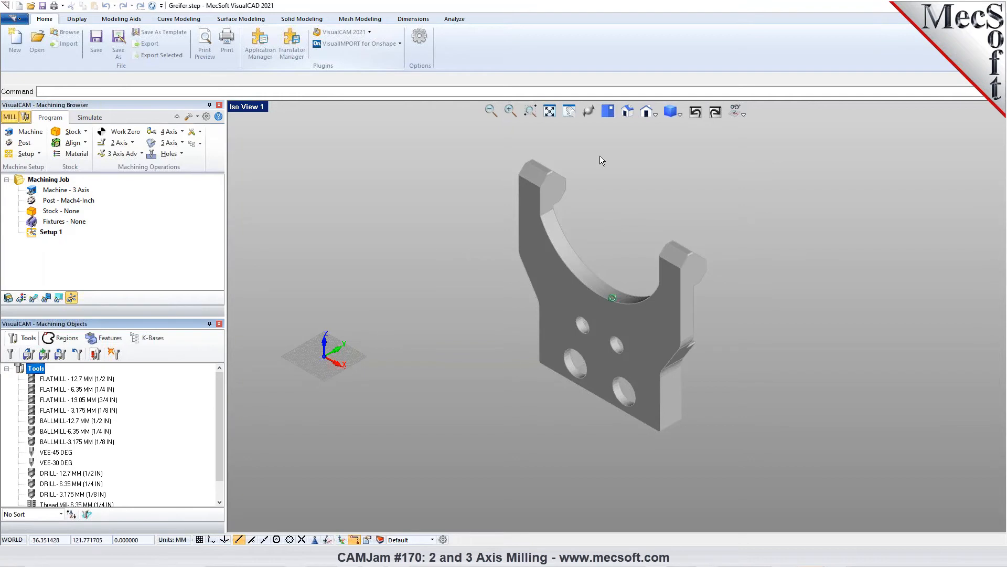
Examine the part information for the gripper part's bounding box and its X, Y and Z lengths.
{"action": "scroll", "coordinate": [563, 275], "scroll_direction": "down", "scroll_amount": 1}
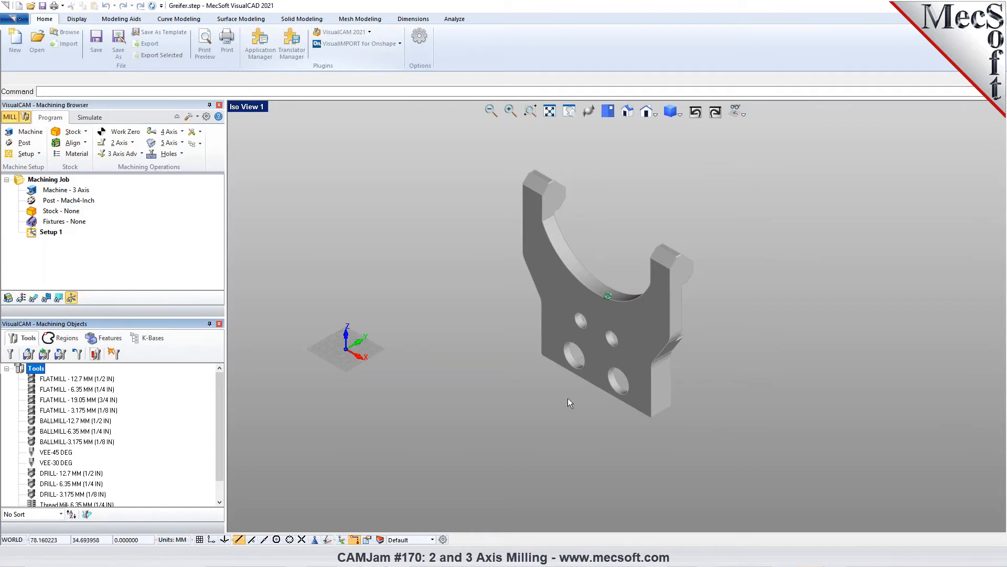
{"action": "left_click", "coordinate": [456, 21]}
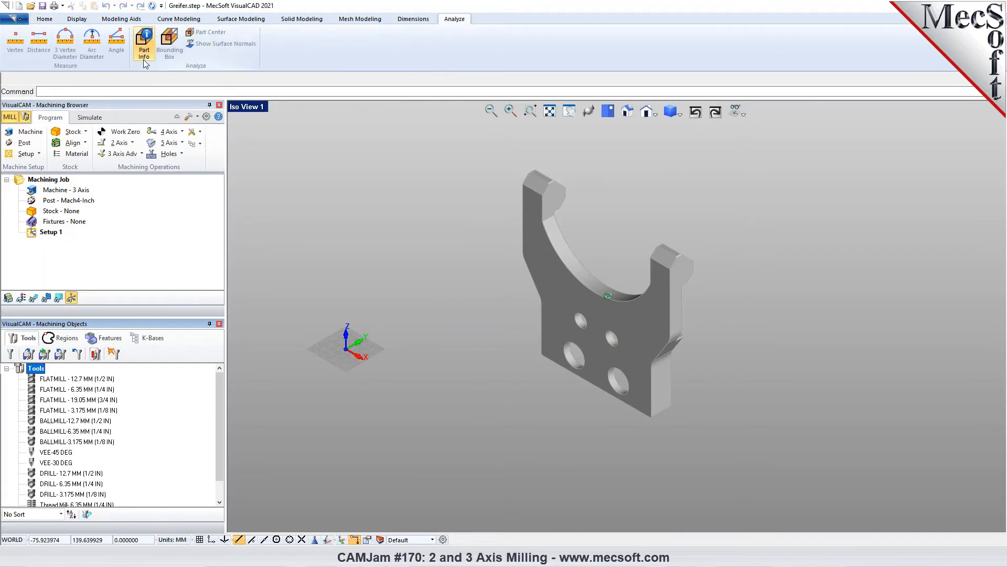
{"action": "left_click", "coordinate": [144, 42]}
{"action": "left_click_drag", "start_coordinate": [477, 205], "coordinate": [240, 164]}
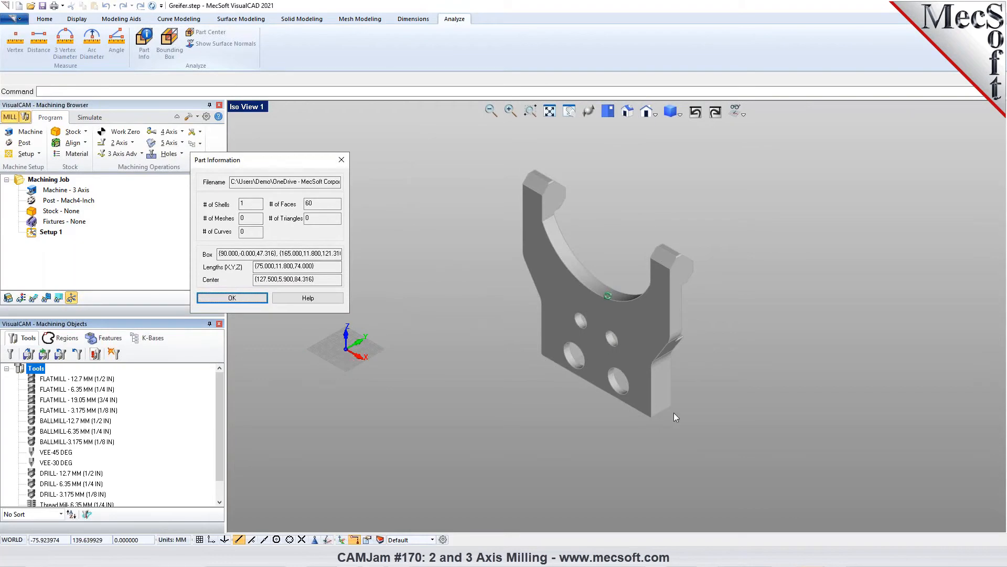
{"action": "left_click_drag", "start_coordinate": [256, 266], "coordinate": [271, 266]}
{"action": "left_click", "coordinate": [284, 266]}
{"action": "left_click", "coordinate": [266, 299]}
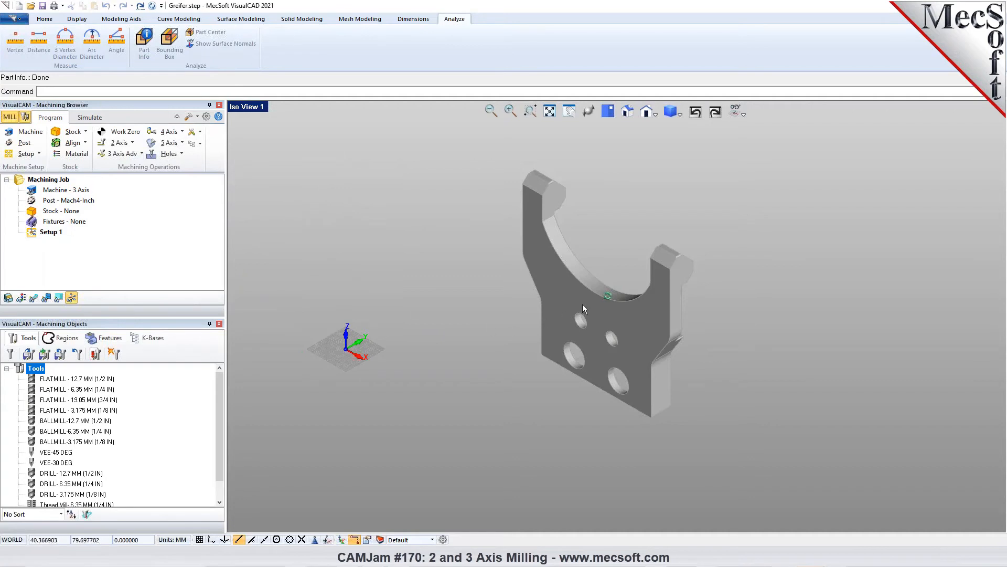
Orient the part geometry by setting its look-down direction to the back side, and fit the reoriented part in view.
{"action": "right_click_drag", "start_coordinate": [581, 313], "coordinate": [451, 112]}
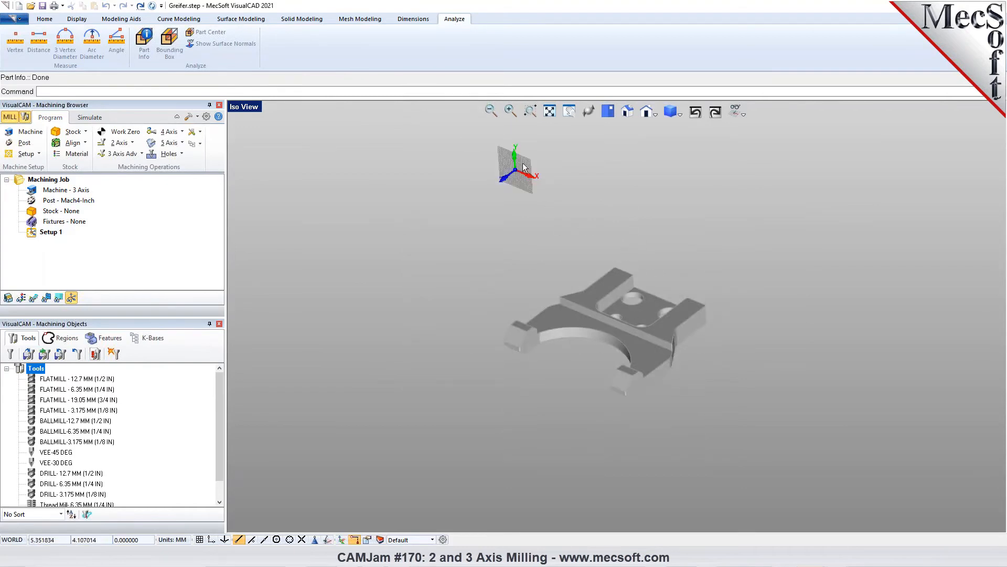
{"action": "mouse_move", "coordinate": [544, 323]}
{"action": "right_mouse_down"}
{"action": "mouse_move", "coordinate": [574, 269]}
{"action": "mouse_move", "coordinate": [526, 277]}
{"action": "mouse_move", "coordinate": [527, 292]}
{"action": "right_mouse_up"}
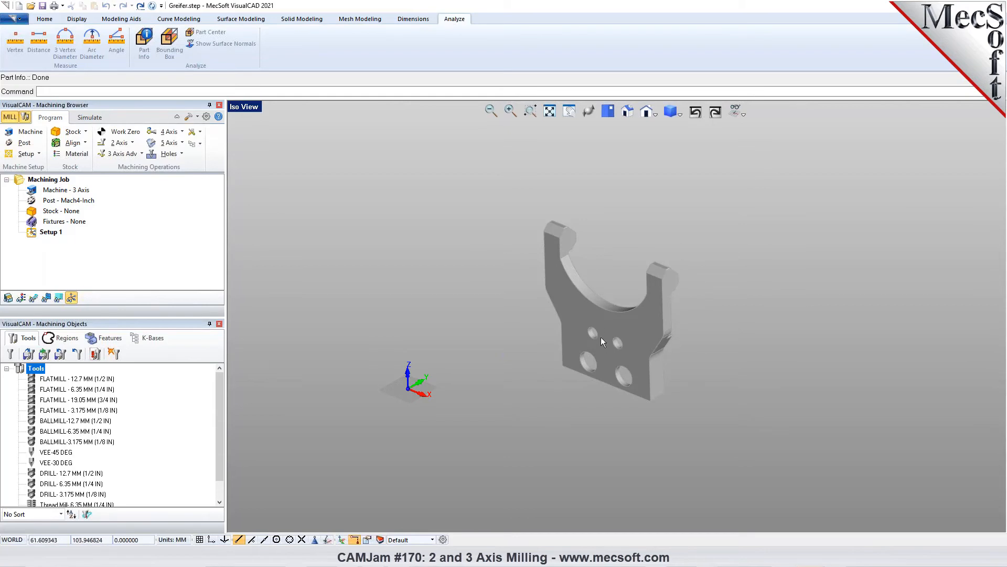
{"action": "left_click", "coordinate": [39, 154]}
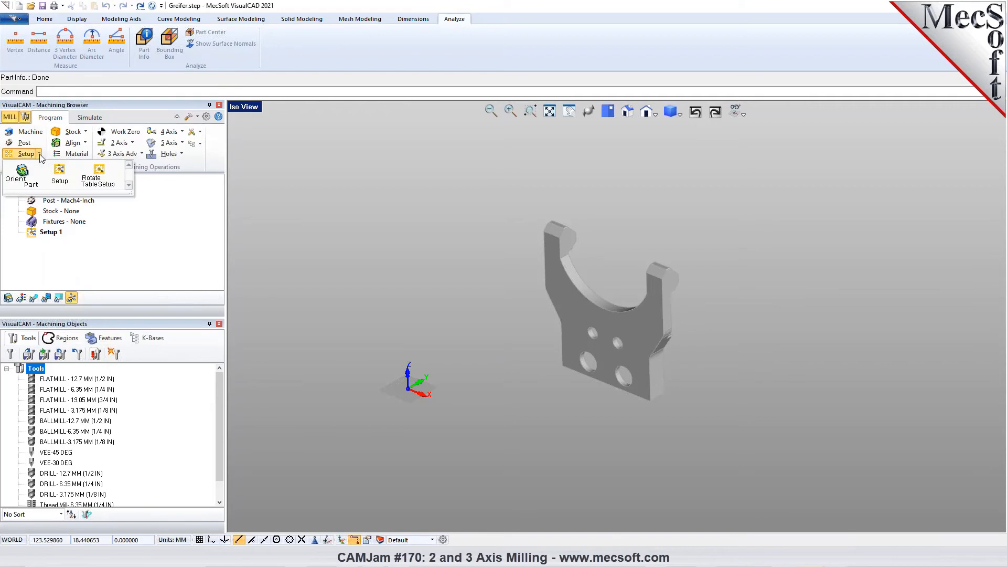
{"action": "left_click", "coordinate": [23, 184]}
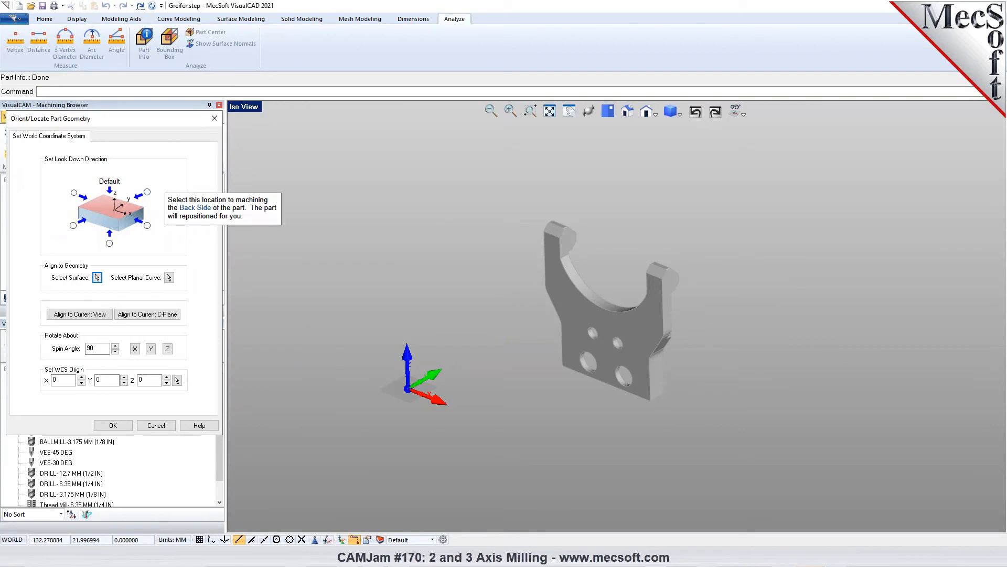
{"action": "left_click", "coordinate": [148, 192]}
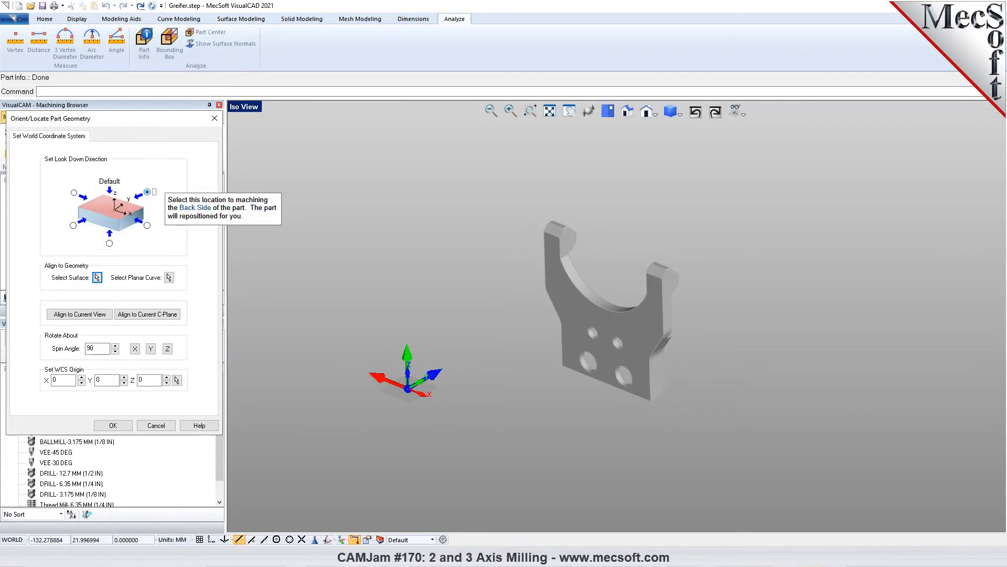
{"action": "left_click", "coordinate": [114, 426]}
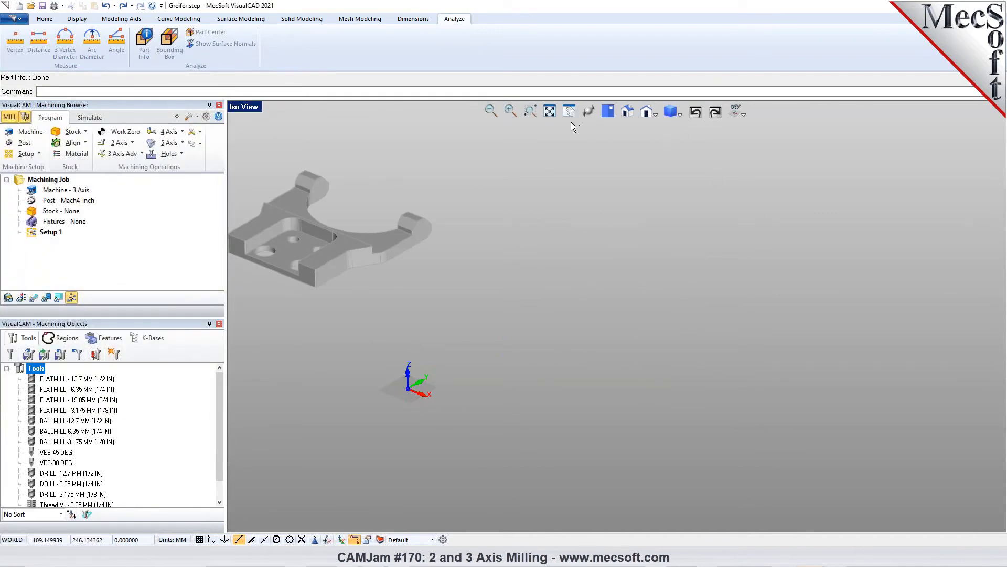
{"action": "left_click", "coordinate": [550, 111]}
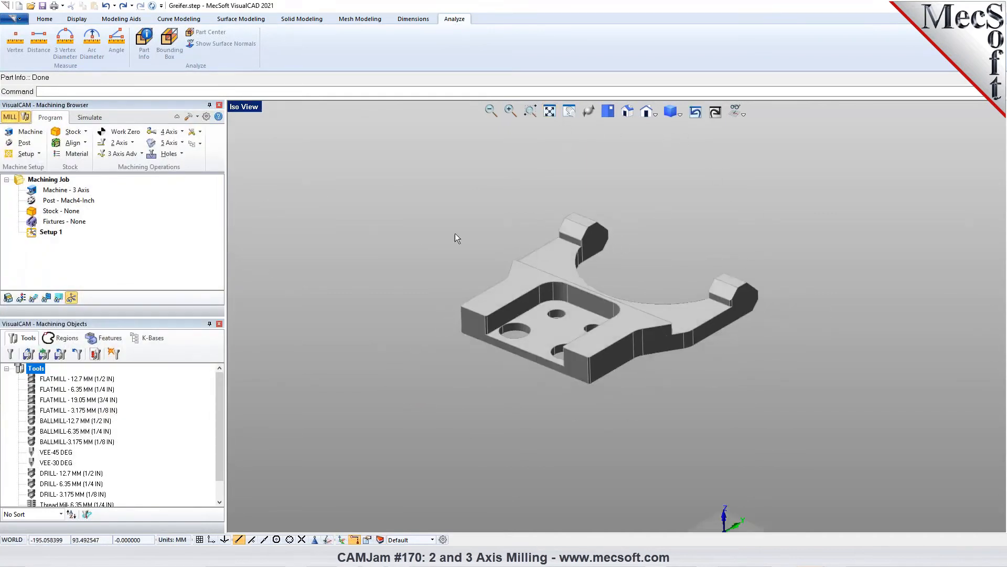
{"action": "scroll", "coordinate": [442, 232], "scroll_direction": "down", "scroll_amount": 2}
{"action": "scroll", "coordinate": [667, 347], "scroll_direction": "up", "scroll_amount": 2}
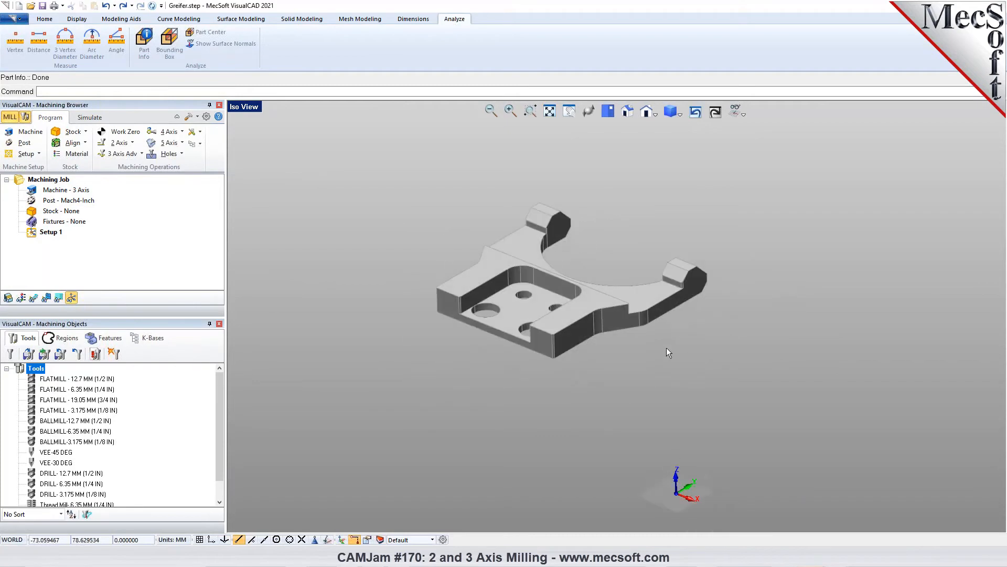
{"action": "scroll", "coordinate": [628, 334], "scroll_direction": "down", "scroll_amount": 1}
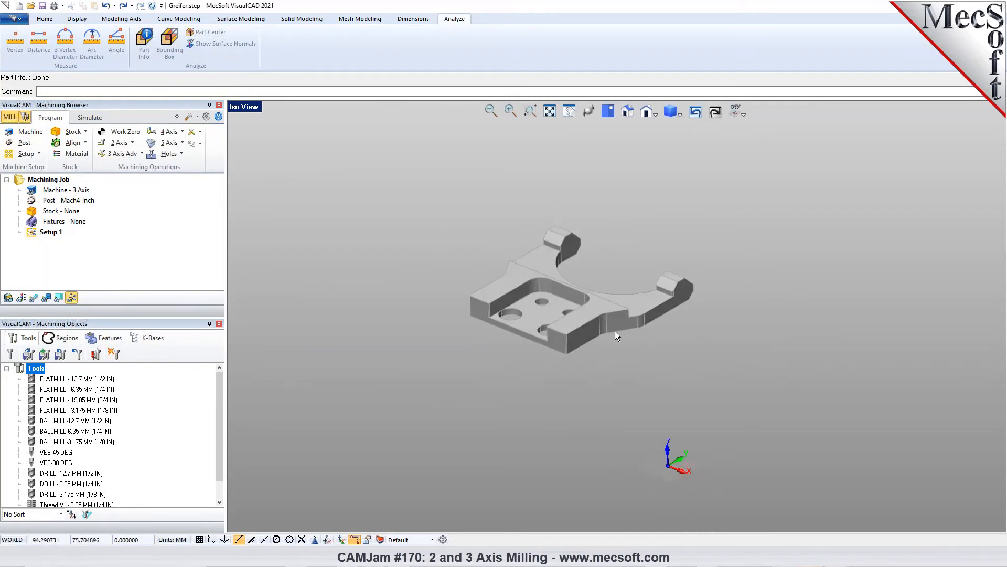
Rotate the whole part 180 degrees about the Z axis with the manipulator.
{"action": "left_click_drag", "start_coordinate": [409, 193], "coordinate": [773, 408]}
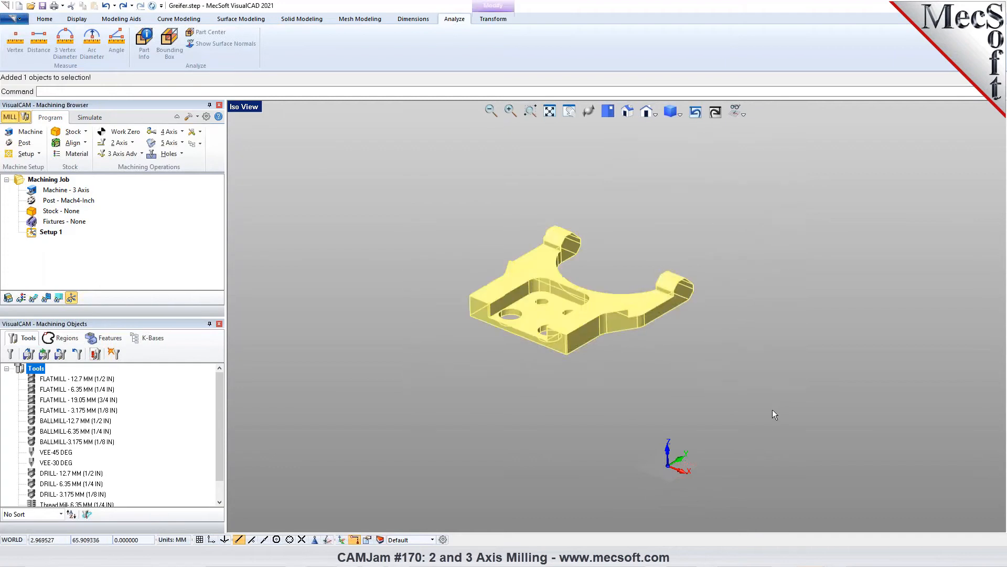
{"action": "left_click", "coordinate": [341, 539]}
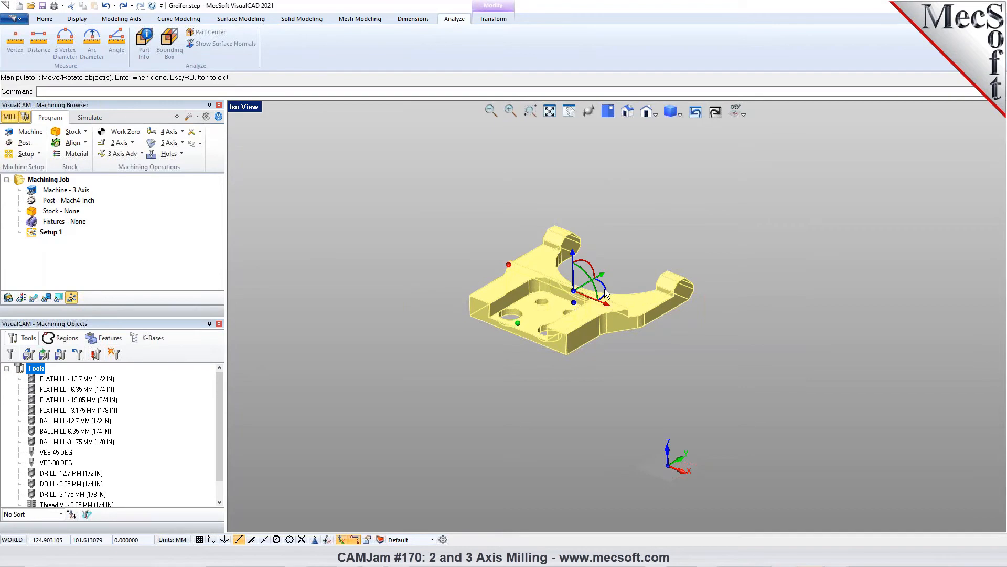
{"action": "left_click", "coordinate": [606, 294]}
{"action": "type", "text": "180"}
{"action": "key", "text": "Return"}
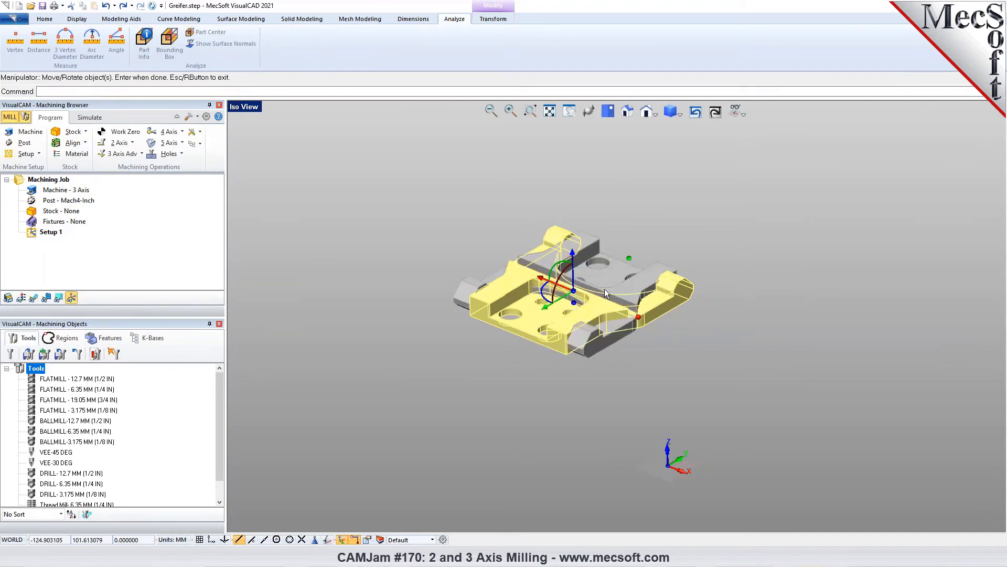
{"action": "key", "text": "Return"}
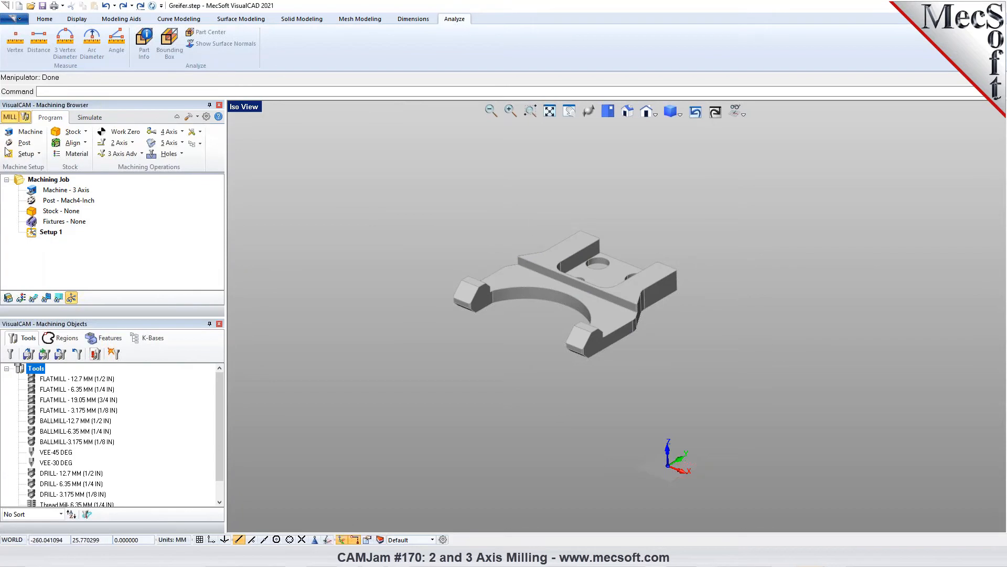
Define the machine tool manually as a 3 Axis machine.
{"action": "left_click", "coordinate": [31, 134]}
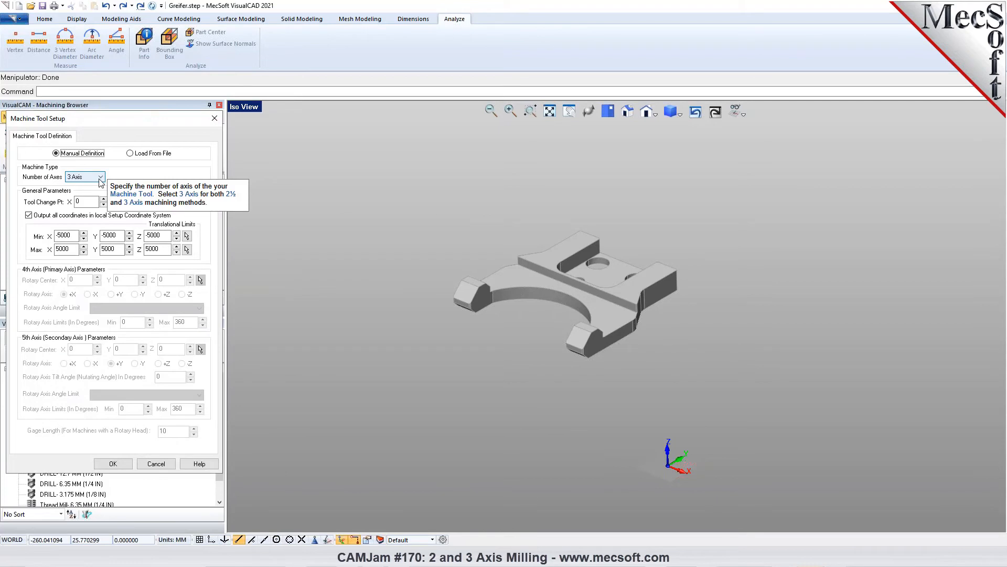
{"action": "left_click", "coordinate": [100, 179]}
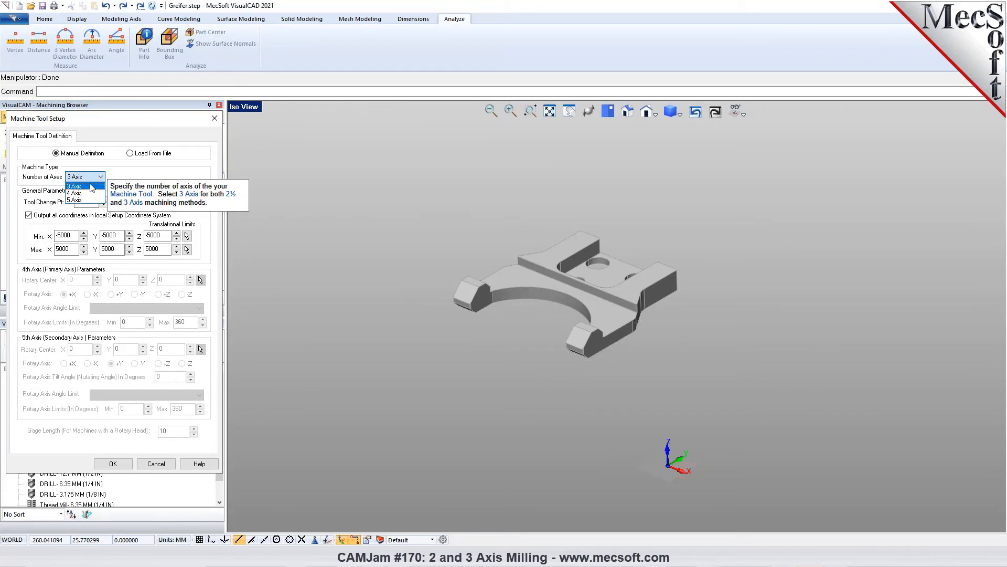
{"action": "left_click", "coordinate": [92, 187]}
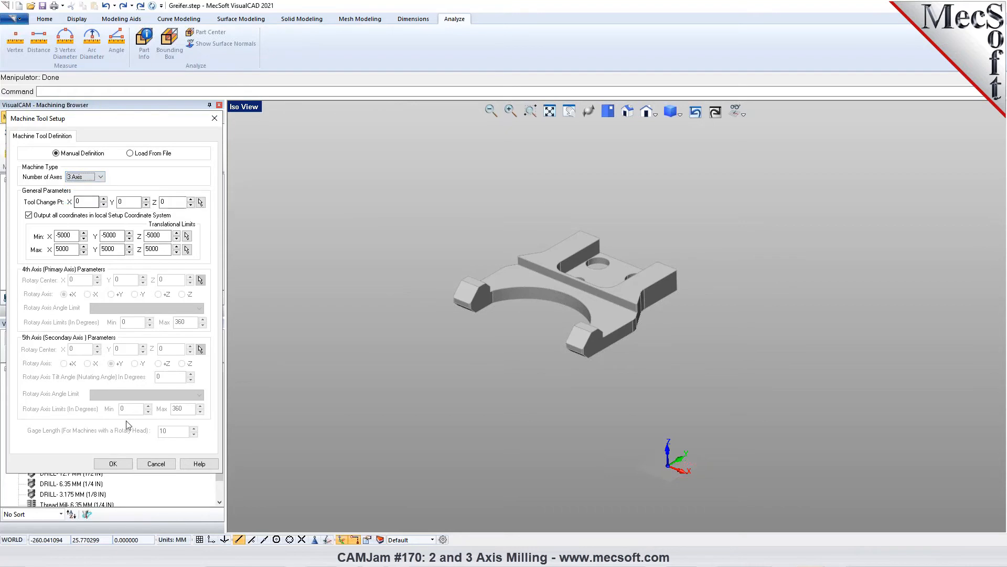
{"action": "left_click", "coordinate": [97, 464]}
Choose HeidenHain_TNC620 as the current post processor in the post-processor options.
{"action": "left_click", "coordinate": [20, 144]}
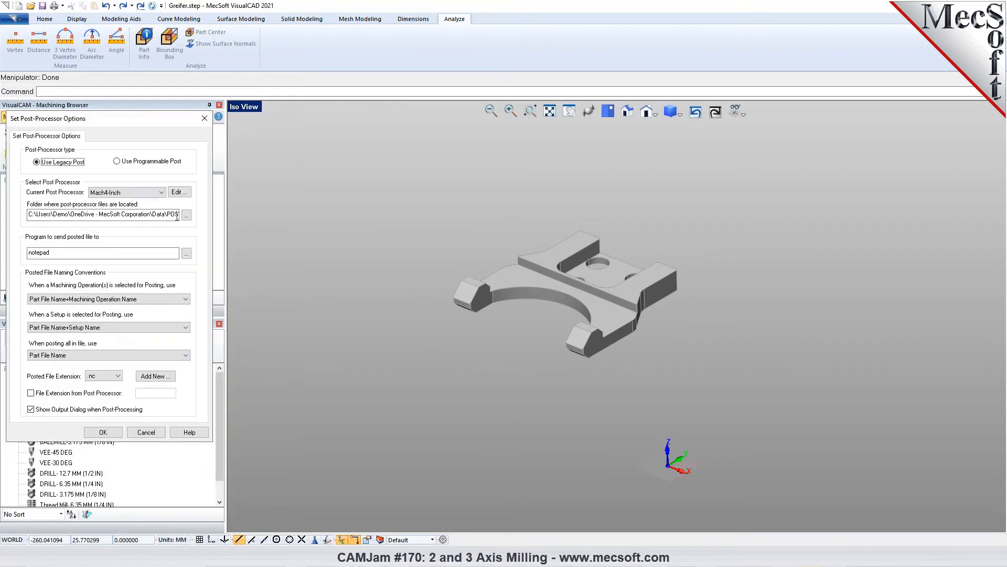
{"action": "left_click", "coordinate": [160, 192]}
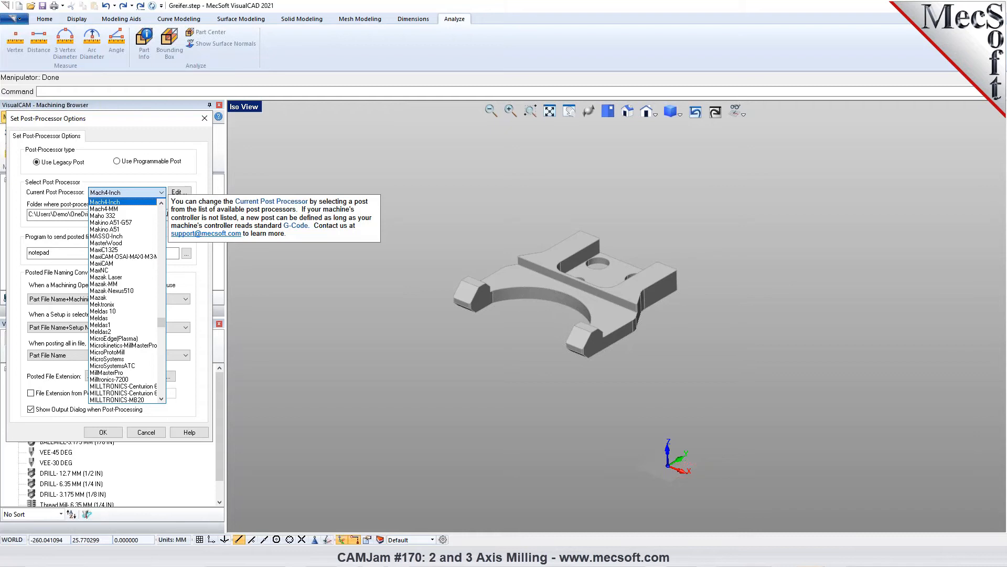
{"action": "left_click_drag", "start_coordinate": [161, 321], "coordinate": [166, 289]}
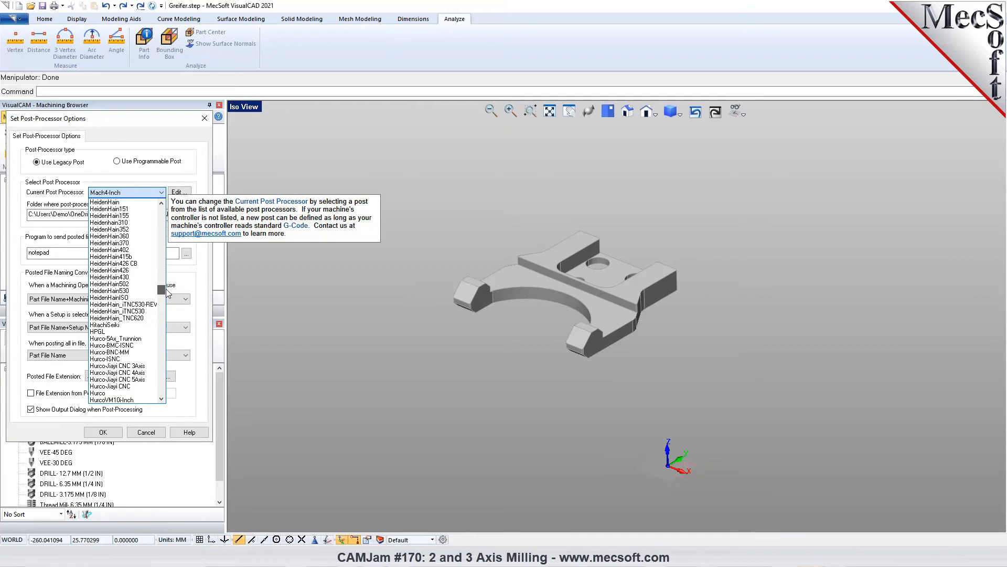
{"action": "left_click_drag", "start_coordinate": [165, 288], "coordinate": [165, 289]}
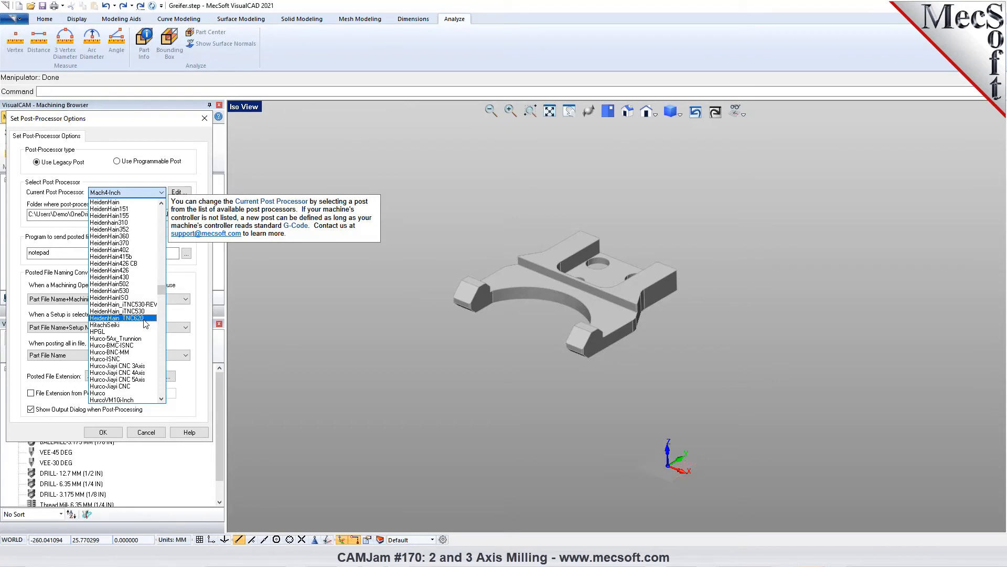
{"action": "left_click", "coordinate": [144, 319]}
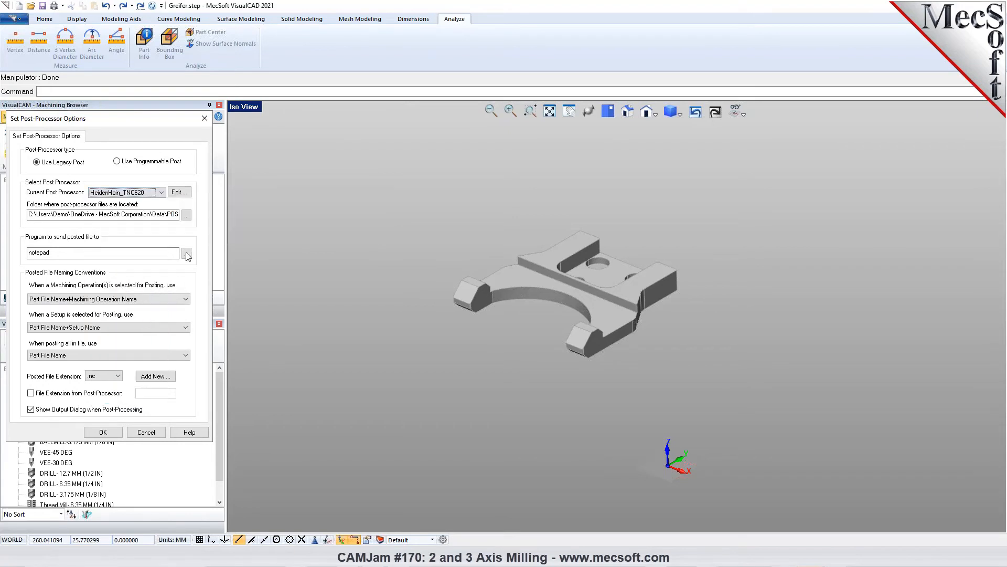
Examine the general, start/end, tool change, setup and spindle settings of the HeidenHain_TNC620 post without editing them, and accept the post-processor options.
{"action": "left_click", "coordinate": [179, 192]}
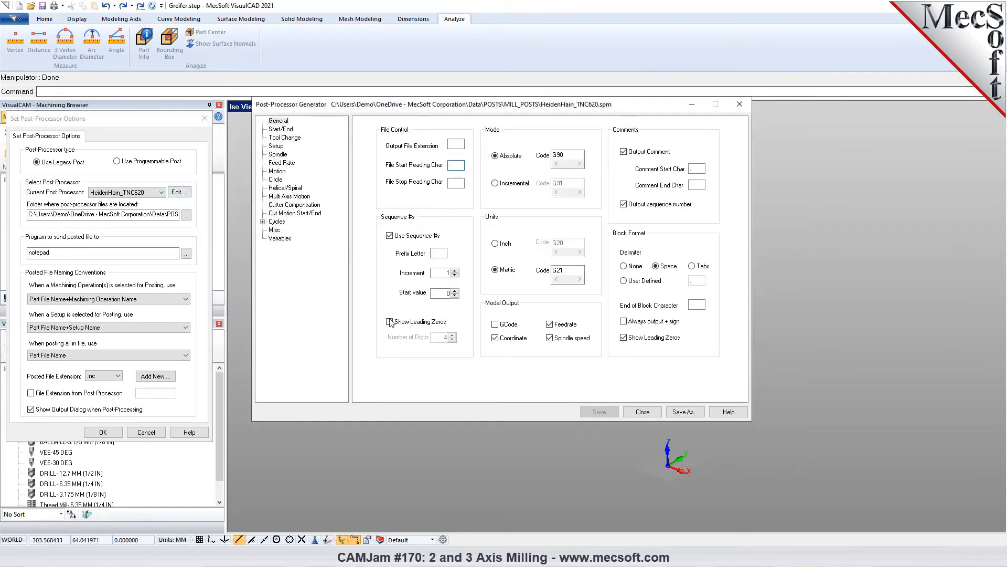
{"action": "left_click", "coordinate": [280, 129]}
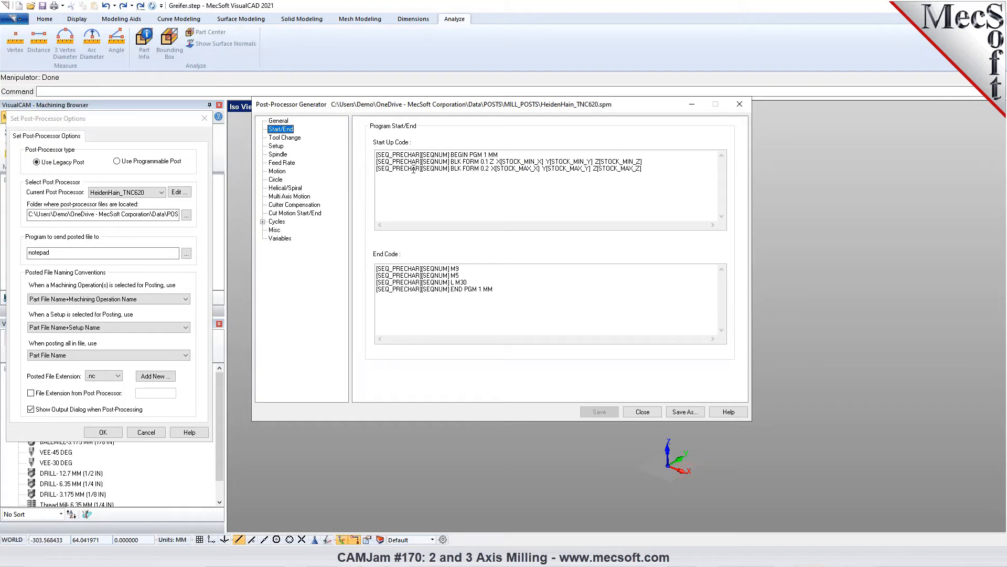
{"action": "left_click", "coordinate": [286, 138]}
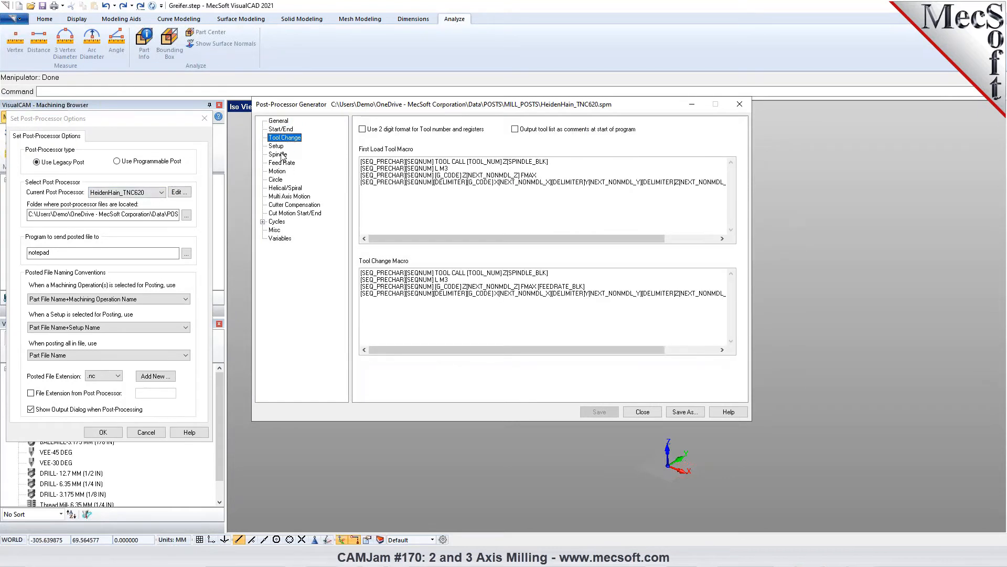
{"action": "left_click", "coordinate": [277, 146]}
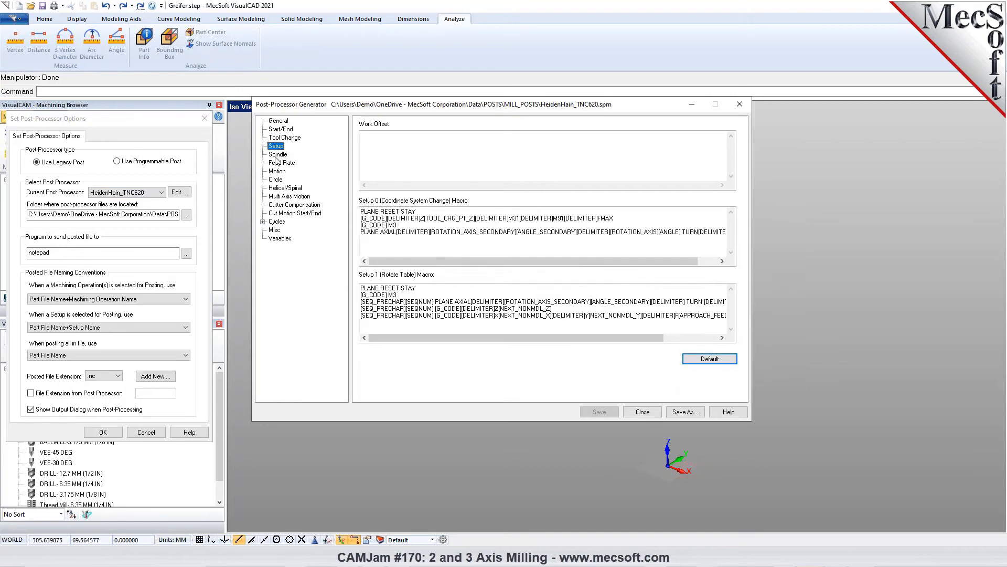
{"action": "left_click", "coordinate": [277, 154]}
{"action": "left_click", "coordinate": [277, 147]}
{"action": "left_click", "coordinate": [279, 138]}
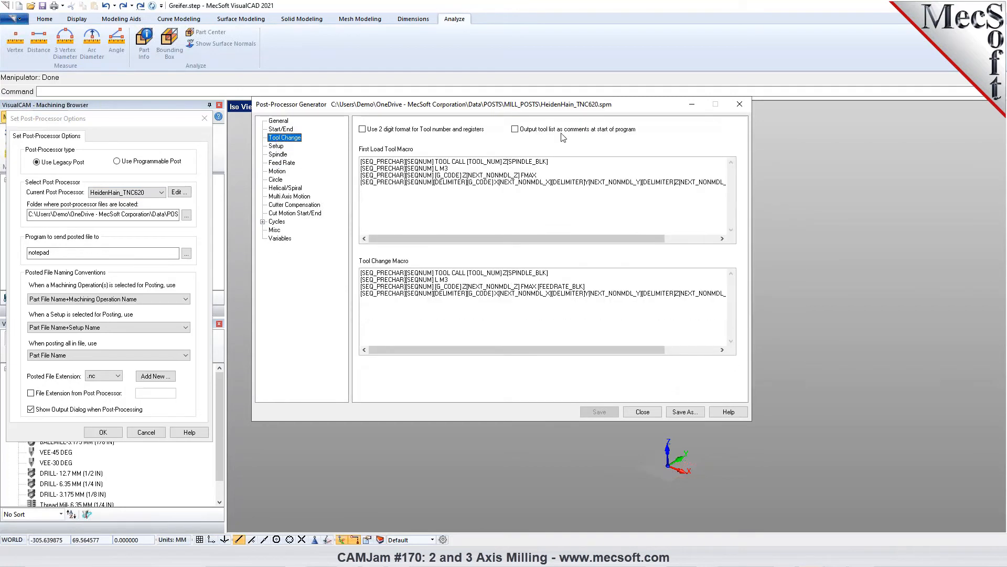
{"action": "left_click", "coordinate": [643, 411]}
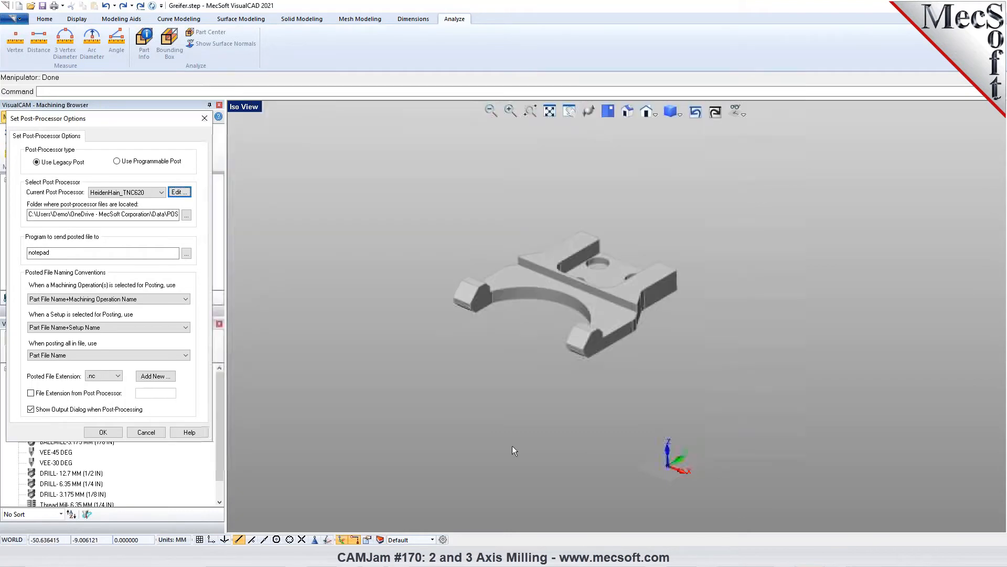
{"action": "left_click", "coordinate": [104, 431]}
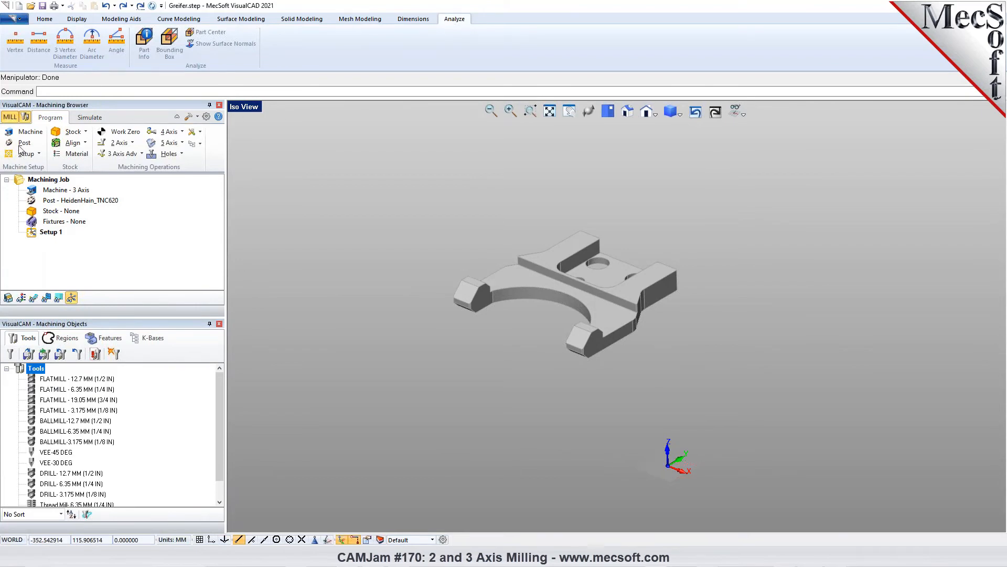
Choose HeidenHain_iTNC530-REV1 as the current post processor and examine its general and start/end settings without editing them.
{"action": "double_click", "coordinate": [95, 205]}
{"action": "left_click", "coordinate": [145, 193]}
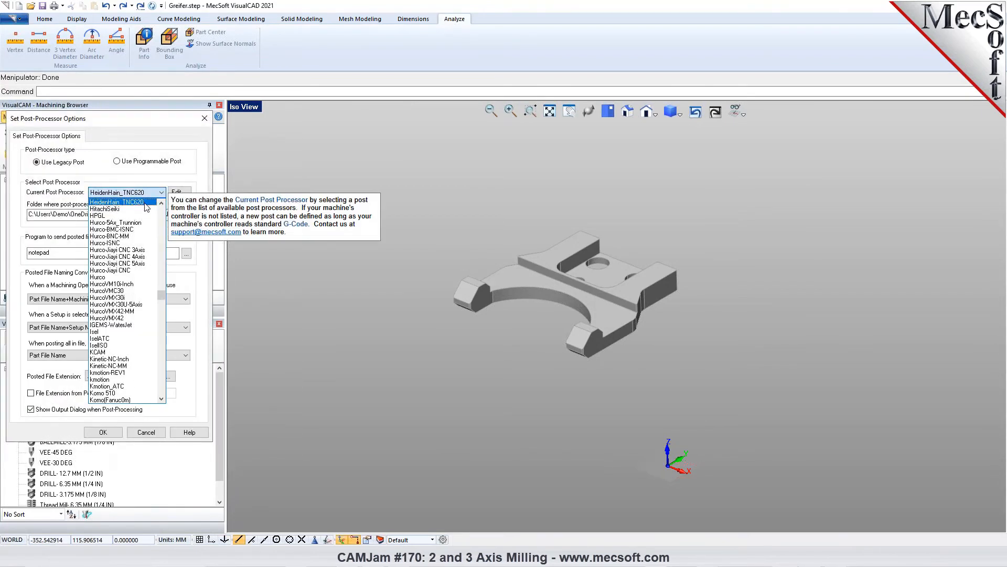
{"action": "scroll", "coordinate": [145, 210], "scroll_direction": "up", "scroll_amount": 1}
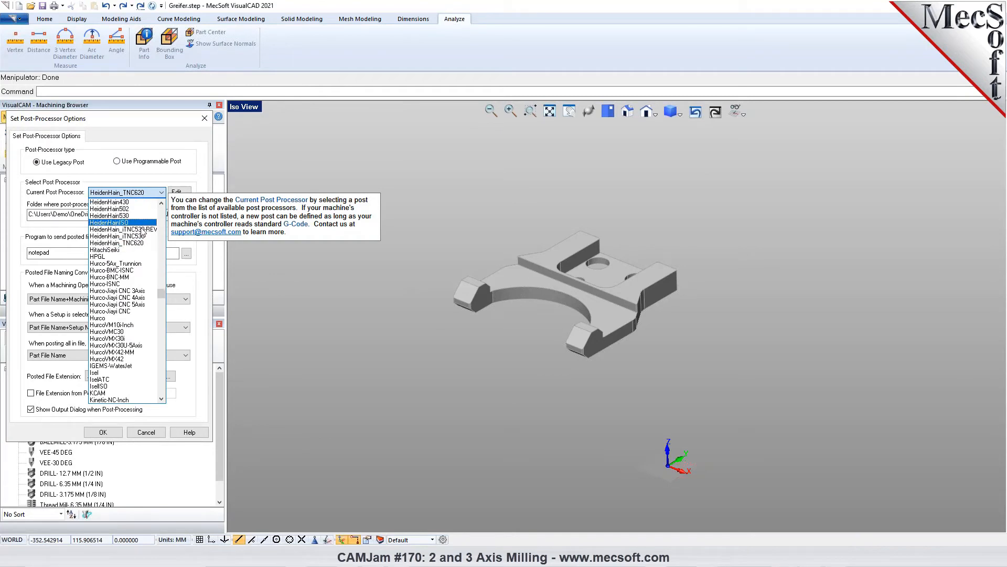
{"action": "left_click", "coordinate": [142, 209]}
{"action": "left_click", "coordinate": [177, 192]}
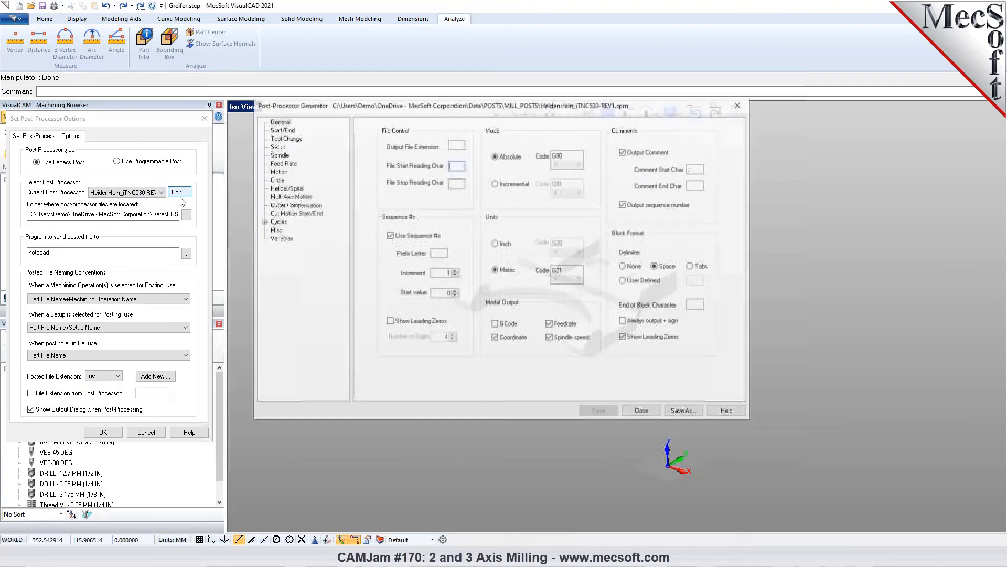
{"action": "left_click", "coordinate": [281, 129]}
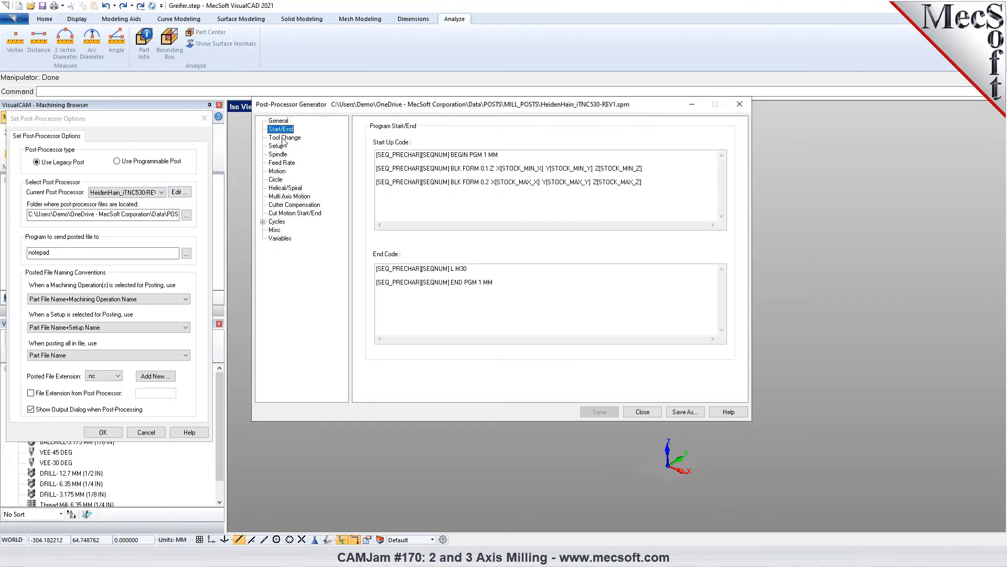
{"action": "left_click", "coordinate": [750, 103]}
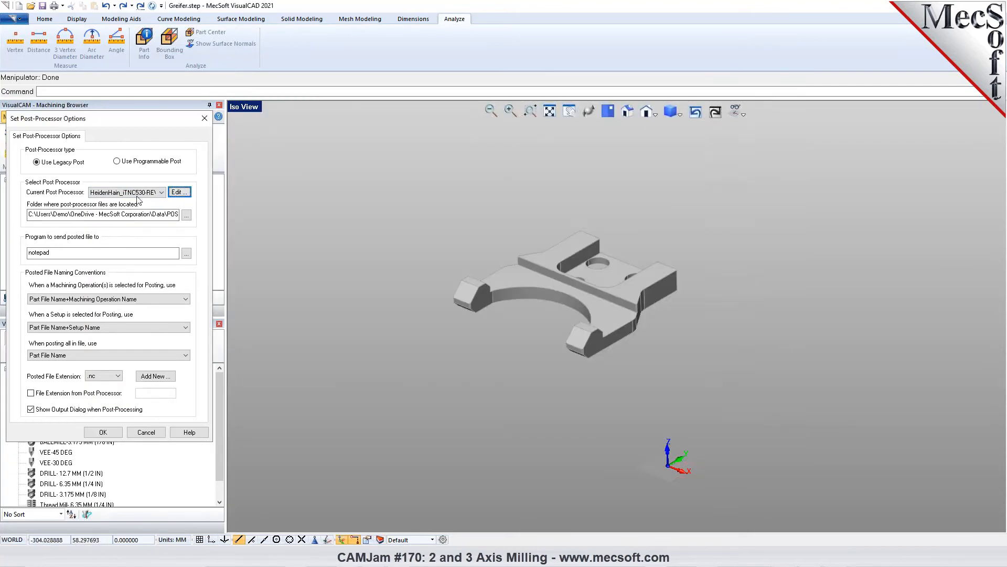
Choose HeidenHainISO as the current post processor and examine its tool change, spindle and motion settings without editing them.
{"action": "left_click", "coordinate": [152, 192]}
{"action": "left_click", "coordinate": [145, 215]}
{"action": "left_click", "coordinate": [177, 192]}
{"action": "left_click", "coordinate": [517, 321]}
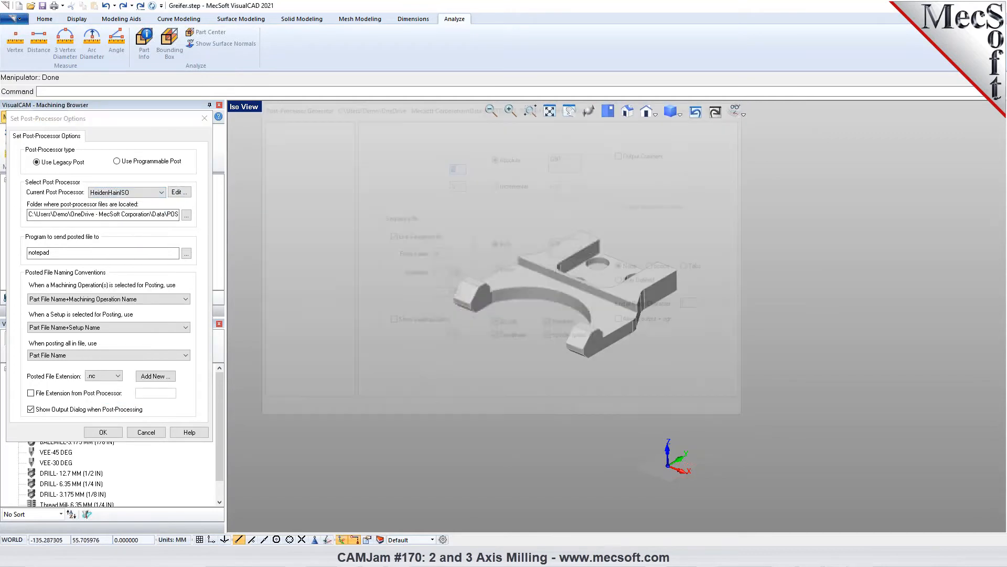
{"action": "left_click", "coordinate": [286, 138]}
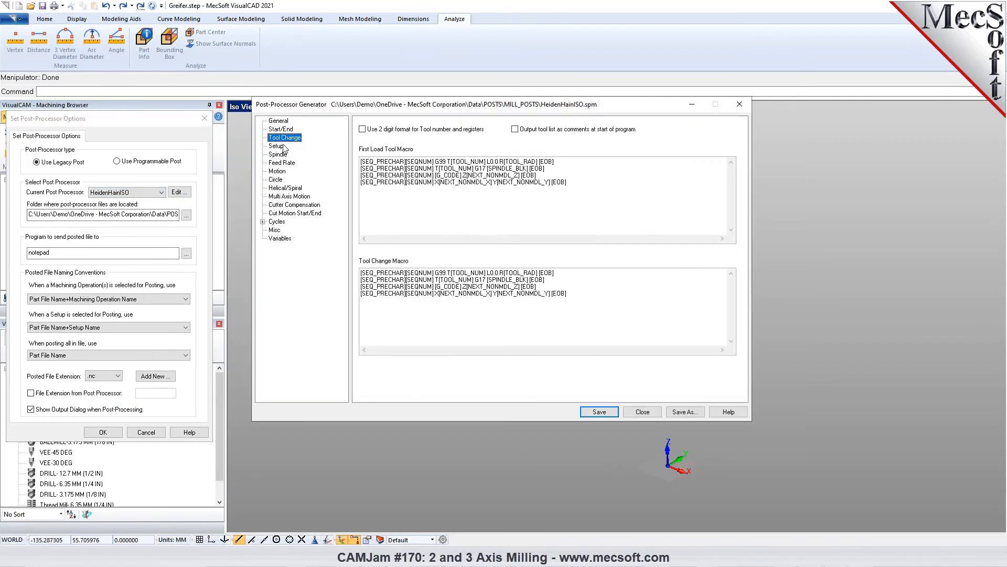
{"action": "left_click", "coordinate": [279, 155]}
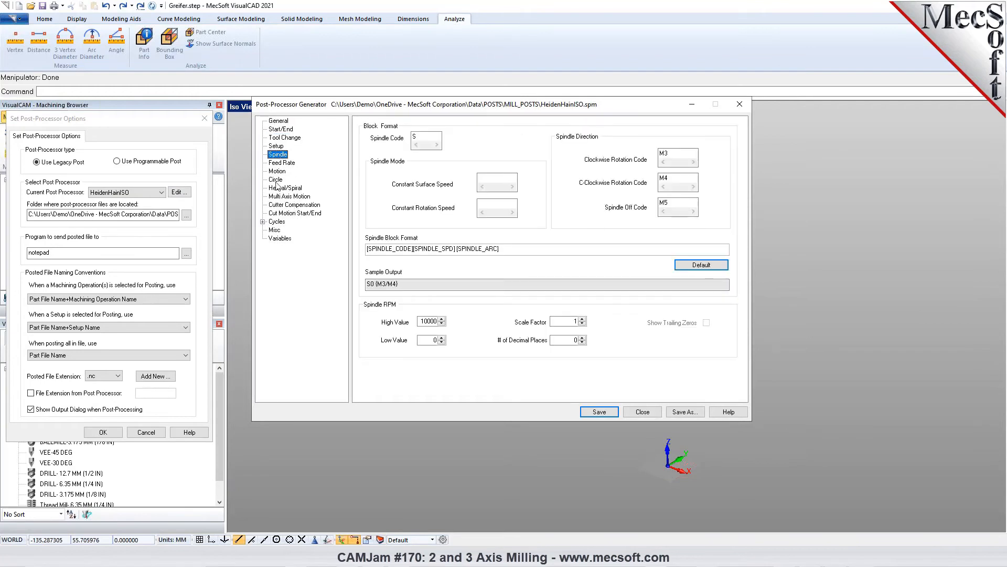
{"action": "left_click", "coordinate": [276, 171]}
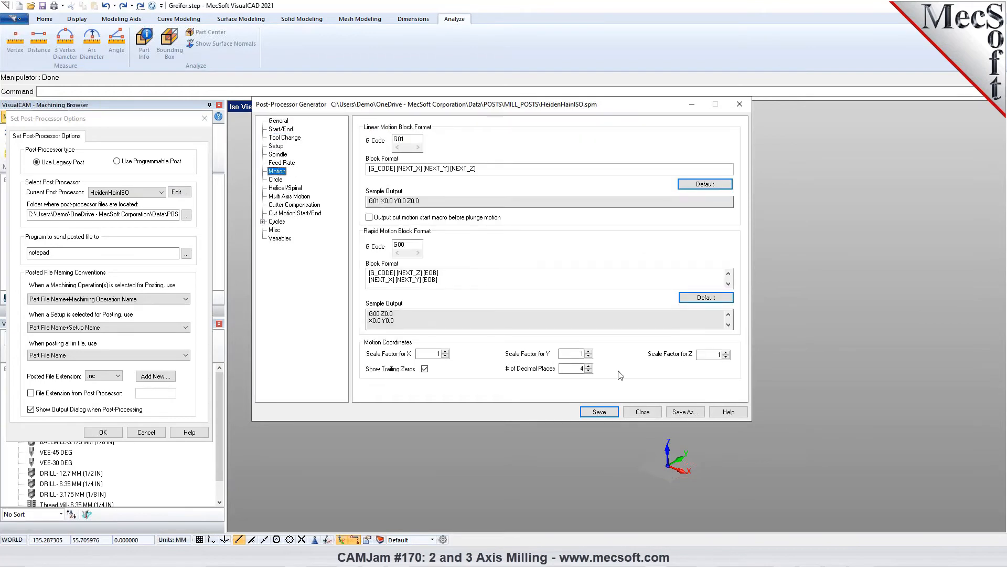
{"action": "left_click", "coordinate": [740, 104]}
{"action": "left_click", "coordinate": [481, 286]}
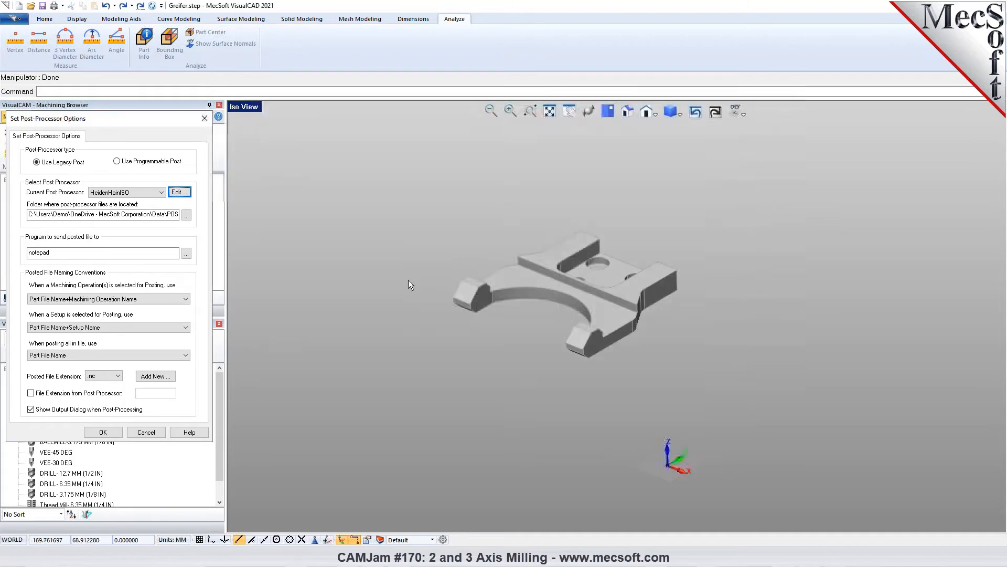
Set the current post processor back to HeidenHain_TNC620 and choose .nc as the posted file extension.
{"action": "left_click", "coordinate": [158, 192]}
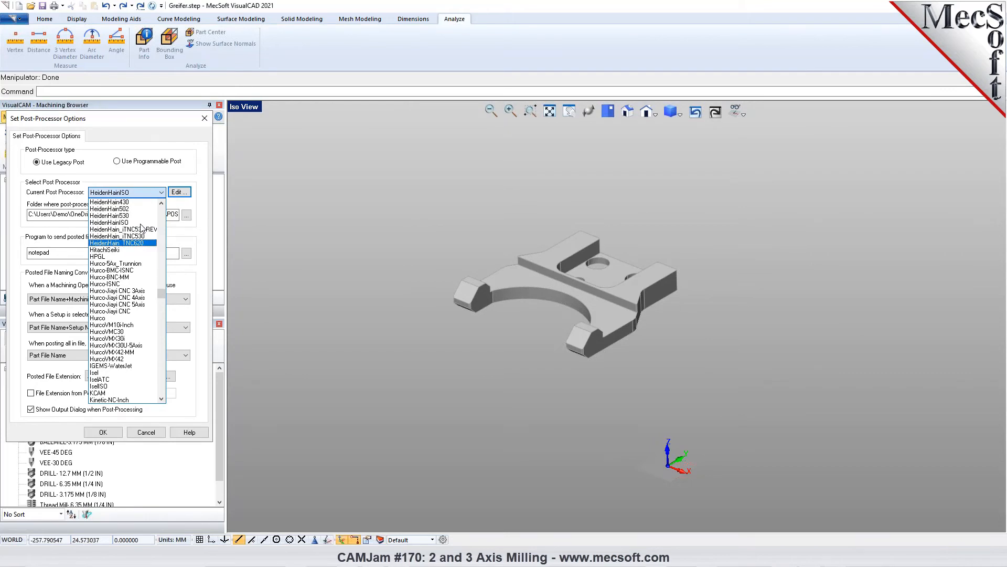
{"action": "left_click", "coordinate": [137, 223]}
{"action": "left_click", "coordinate": [112, 377]}
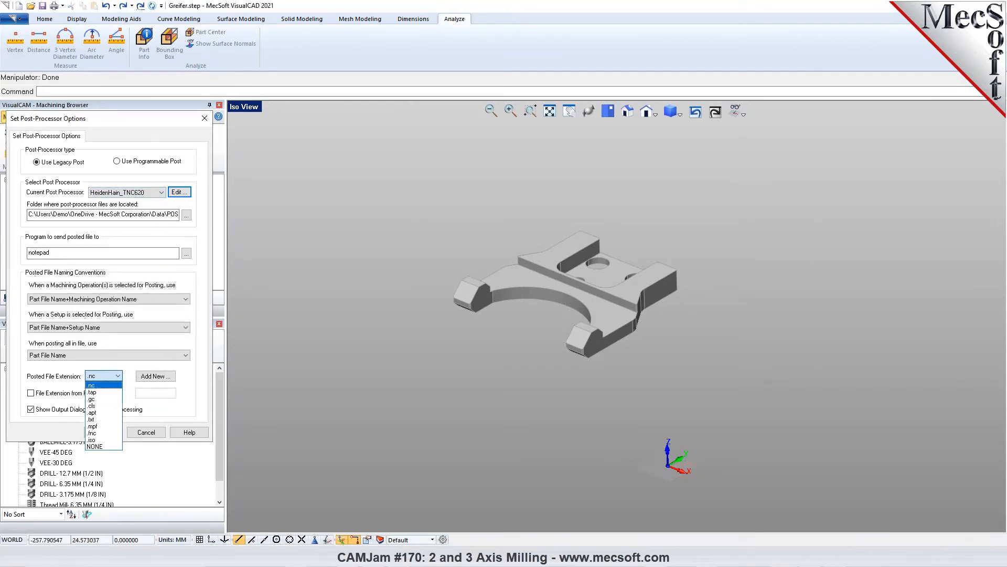
{"action": "left_click", "coordinate": [103, 387]}
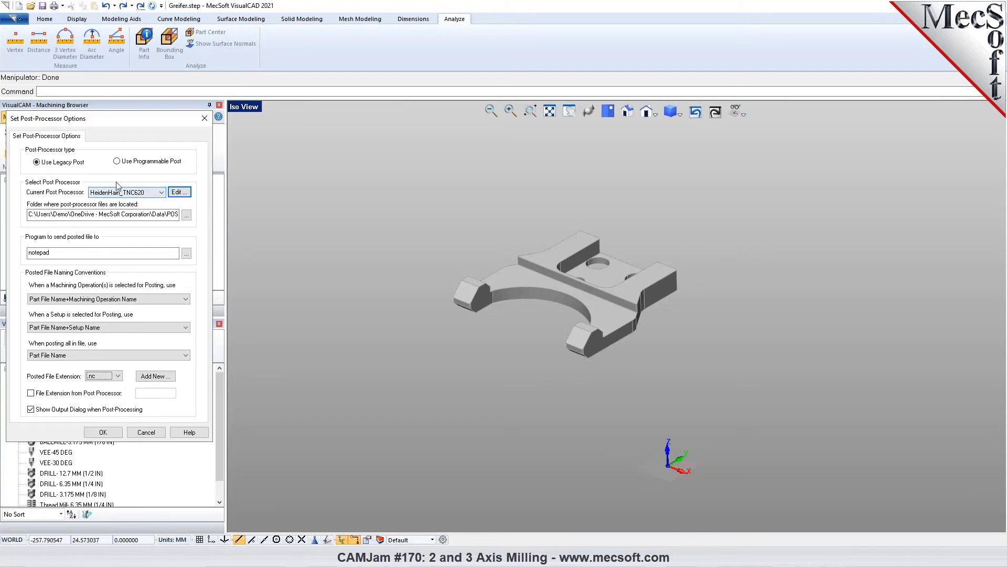
Switch the post-processor type to Use Programmable Post and look through its available post processors.
{"action": "mouse_move", "coordinate": [112, 194]}
{"action": "mouse_move", "coordinate": [116, 164]}
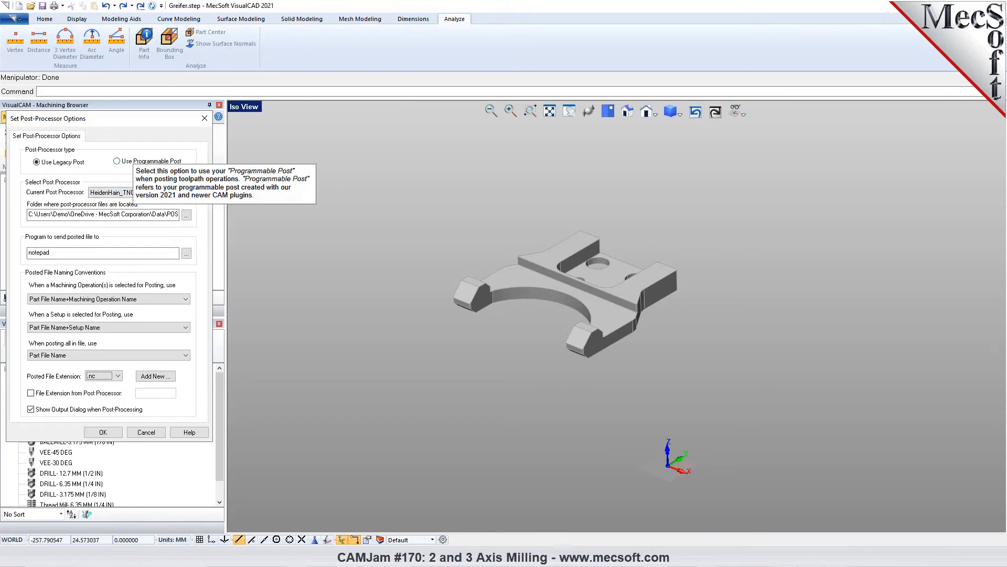
{"action": "left_click", "coordinate": [122, 164]}
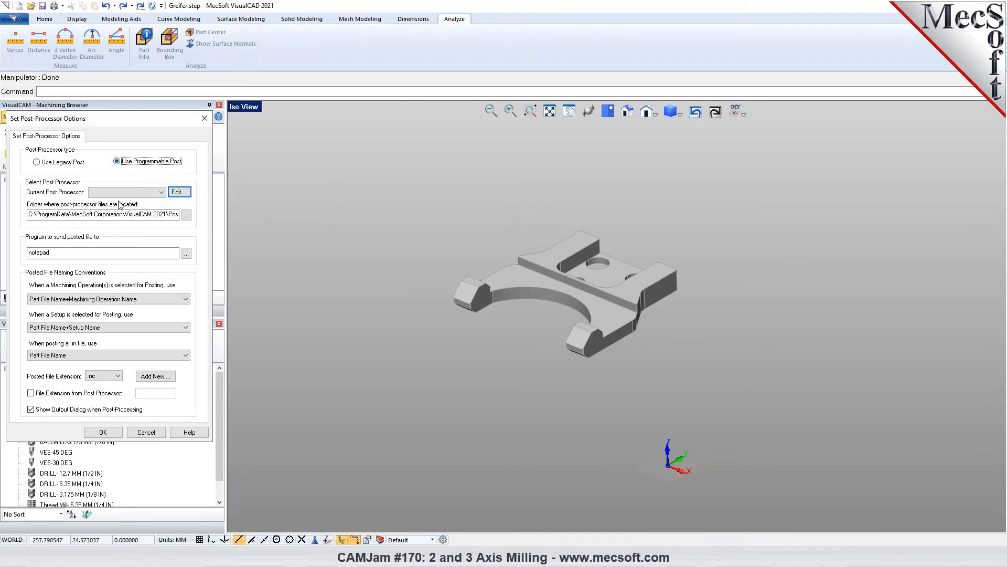
{"action": "left_click", "coordinate": [132, 192]}
{"action": "left_click", "coordinate": [141, 214]}
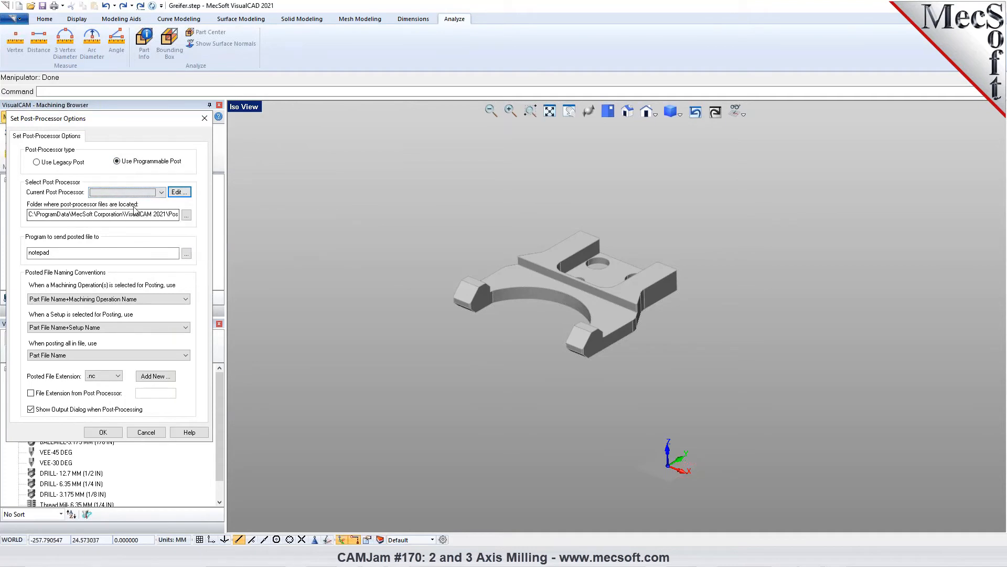
{"action": "left_click", "coordinate": [163, 434]}
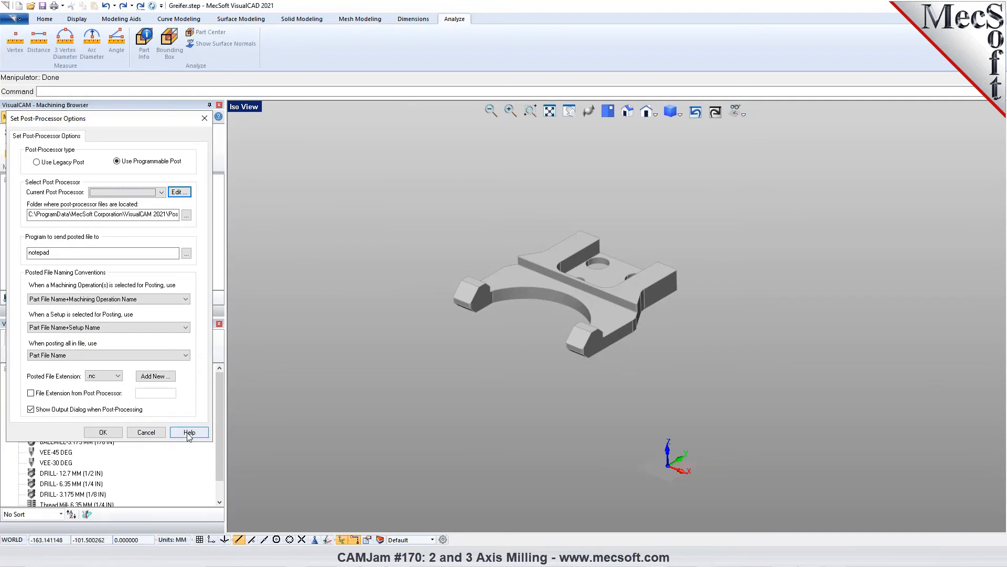
Open the post-processor options help, cancel the options, and read the programmable post topics on selecting a post, writing scripts and the example script.
{"action": "left_click", "coordinate": [188, 432]}
{"action": "left_click", "coordinate": [147, 432]}
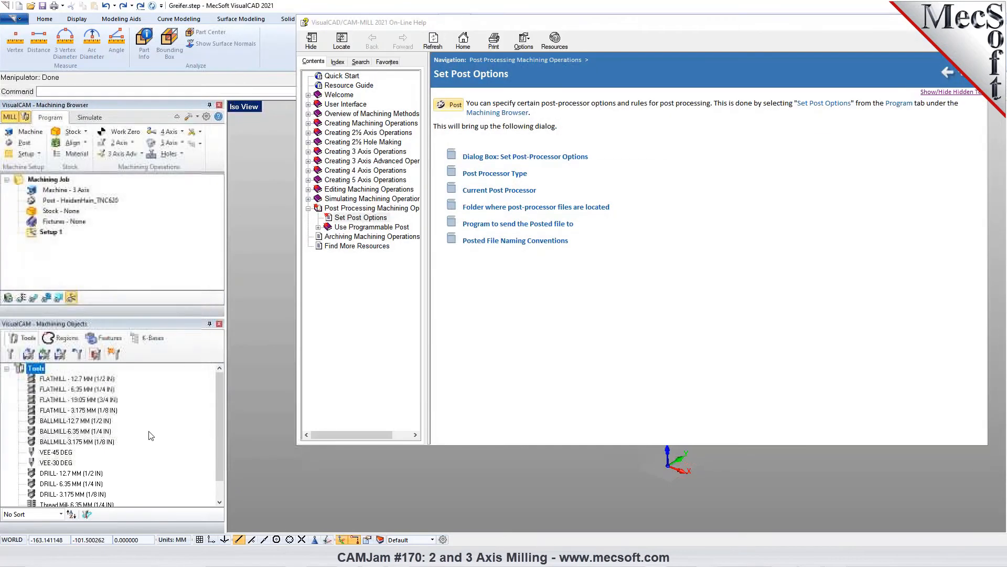
{"action": "left_click", "coordinate": [350, 229]}
{"action": "left_click", "coordinate": [362, 237]}
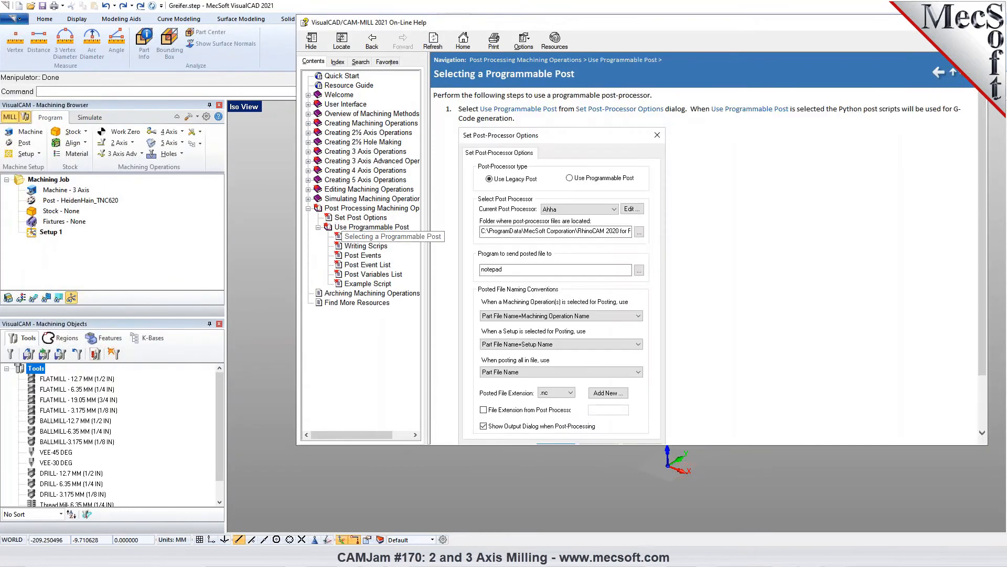
{"action": "scroll", "coordinate": [554, 207], "scroll_direction": "down", "scroll_amount": 2}
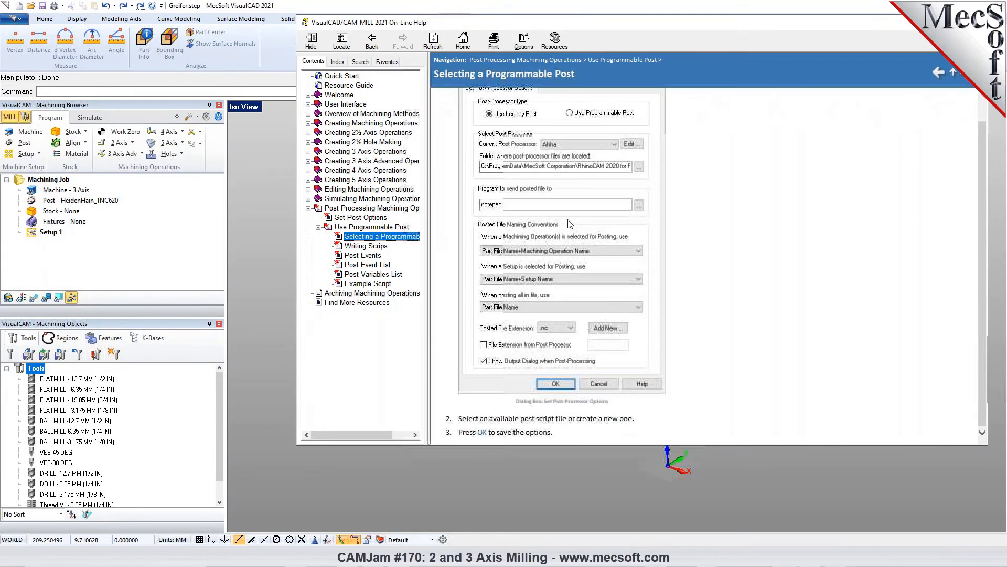
{"action": "left_click", "coordinate": [368, 246]}
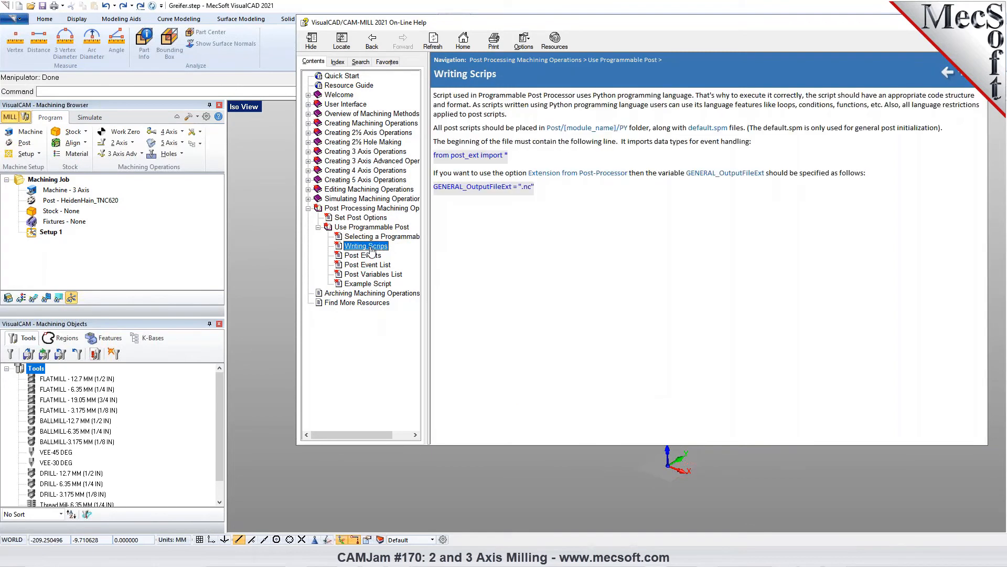
{"action": "left_click", "coordinate": [369, 284]}
{"action": "scroll", "coordinate": [549, 238], "scroll_direction": "down", "scroll_amount": 3}
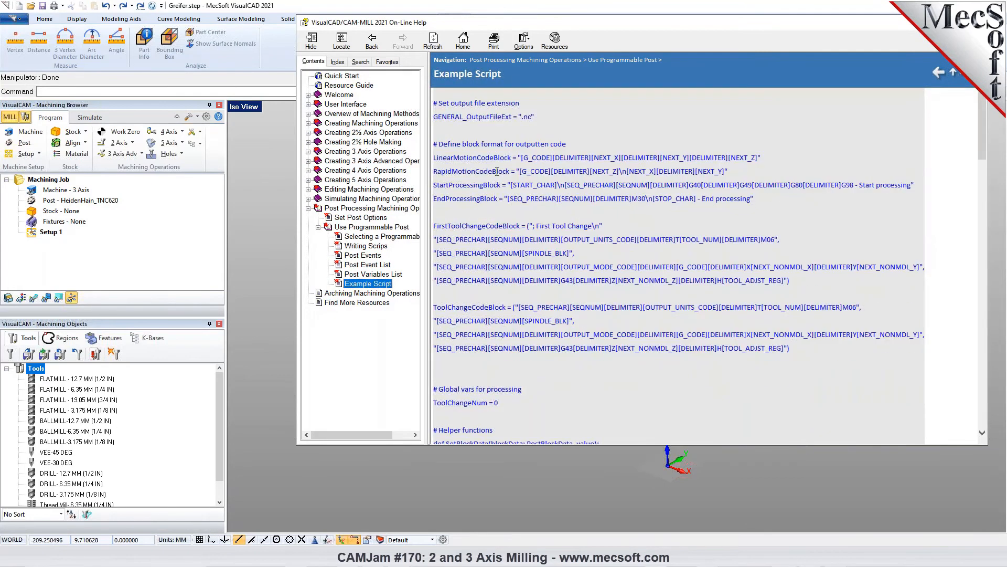
{"action": "scroll", "coordinate": [580, 365], "scroll_direction": "down", "scroll_amount": 2}
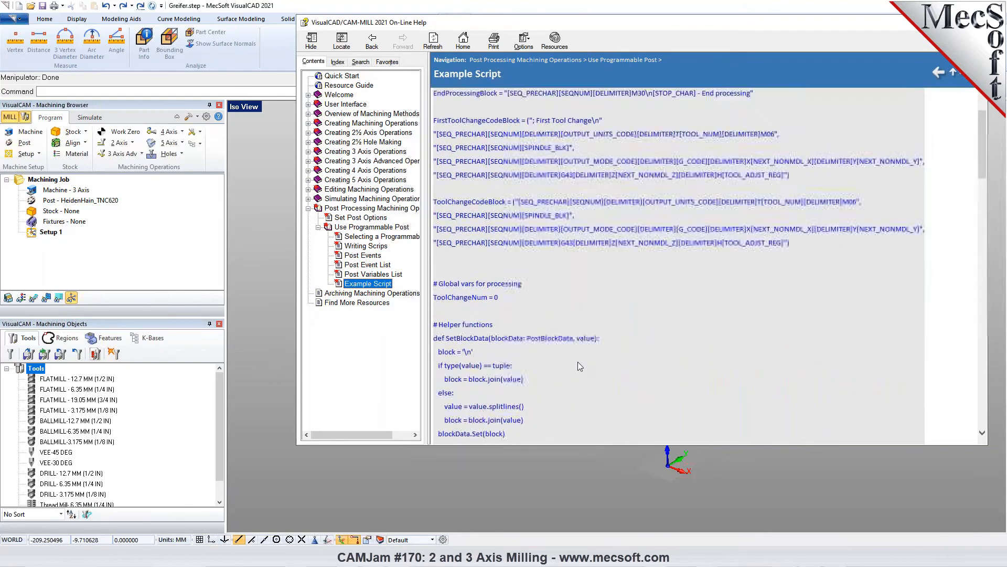
{"action": "scroll", "coordinate": [577, 361], "scroll_direction": "down", "scroll_amount": 15}
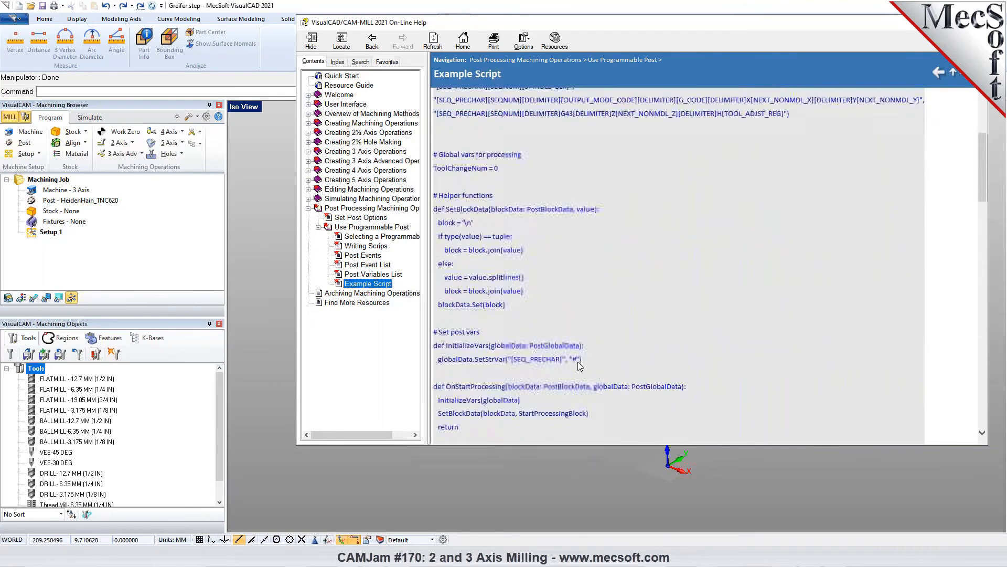
{"action": "scroll", "coordinate": [578, 361], "scroll_direction": "down", "scroll_amount": 20}
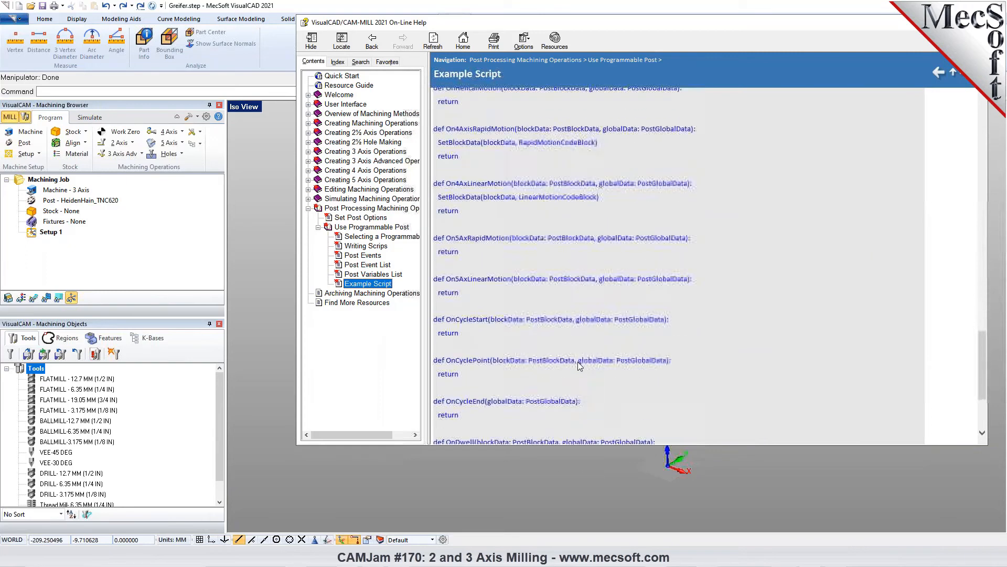
{"action": "scroll", "coordinate": [578, 362], "scroll_direction": "up", "scroll_amount": 20}
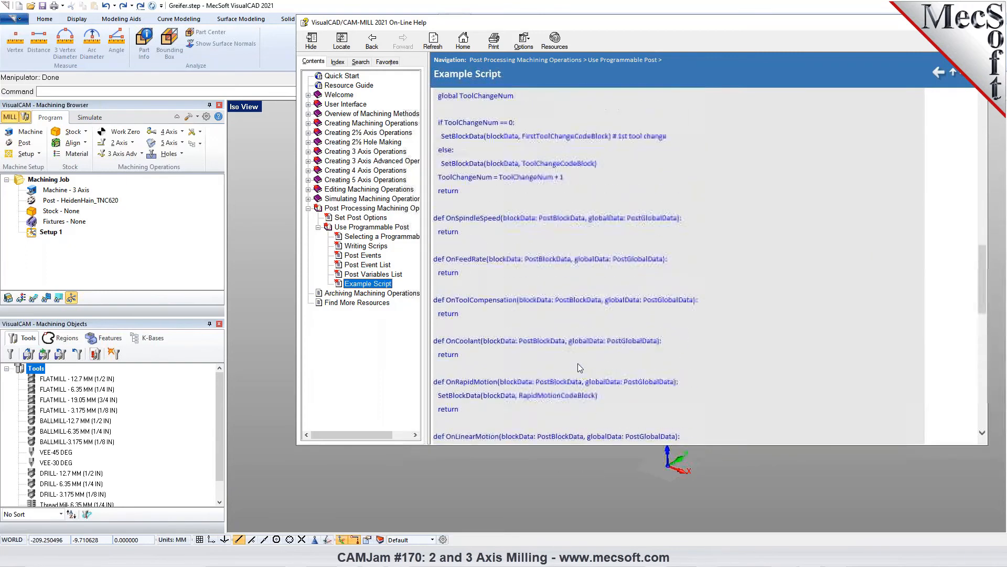
{"action": "scroll", "coordinate": [578, 363], "scroll_direction": "up", "scroll_amount": 4}
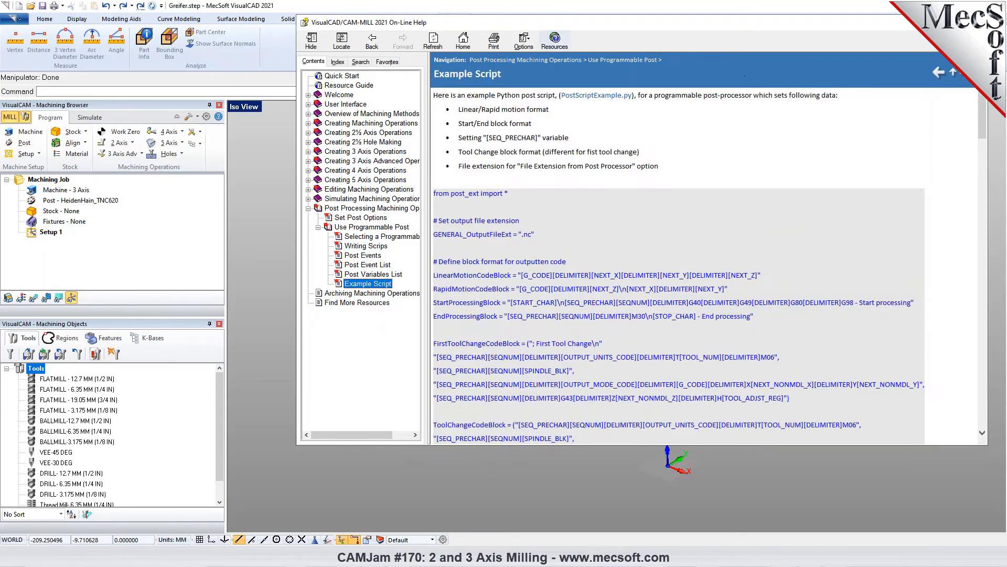
{"action": "scroll", "coordinate": [880, 74], "scroll_direction": "down", "scroll_amount": 1}
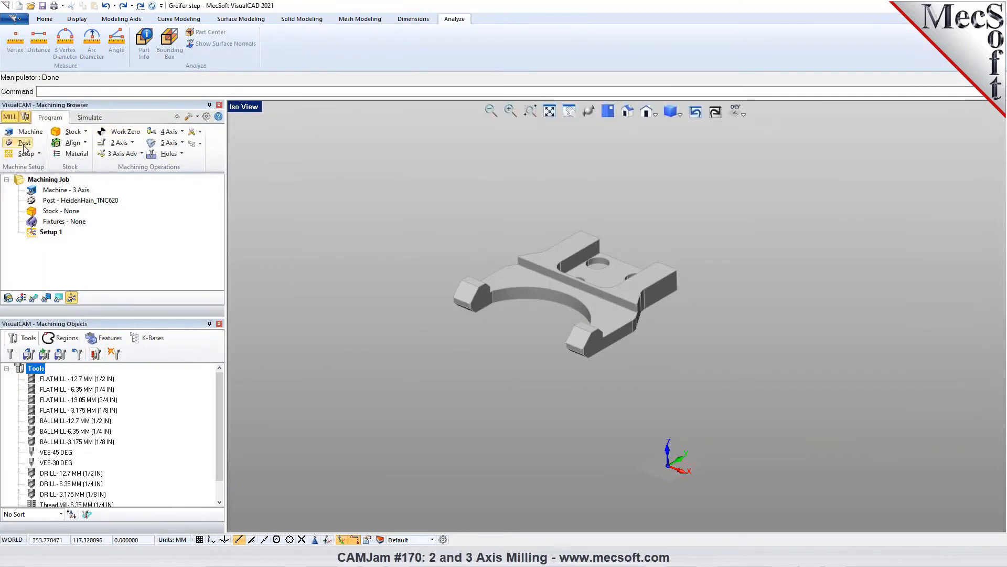
Review the post-processor options for the legacy HeidenHain_TNC620 post and accept them.
{"action": "left_click", "coordinate": [24, 145]}
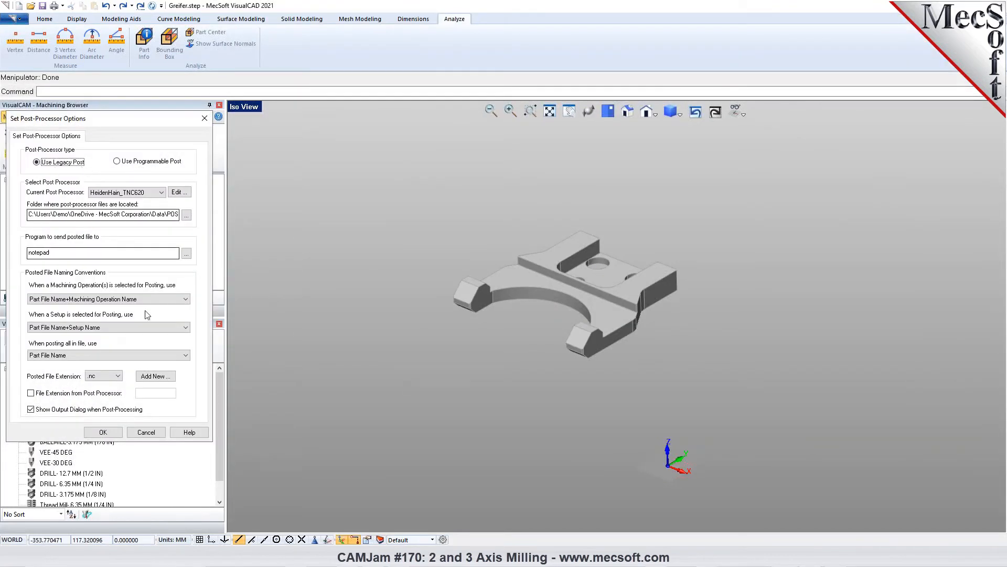
{"action": "left_click", "coordinate": [104, 432]}
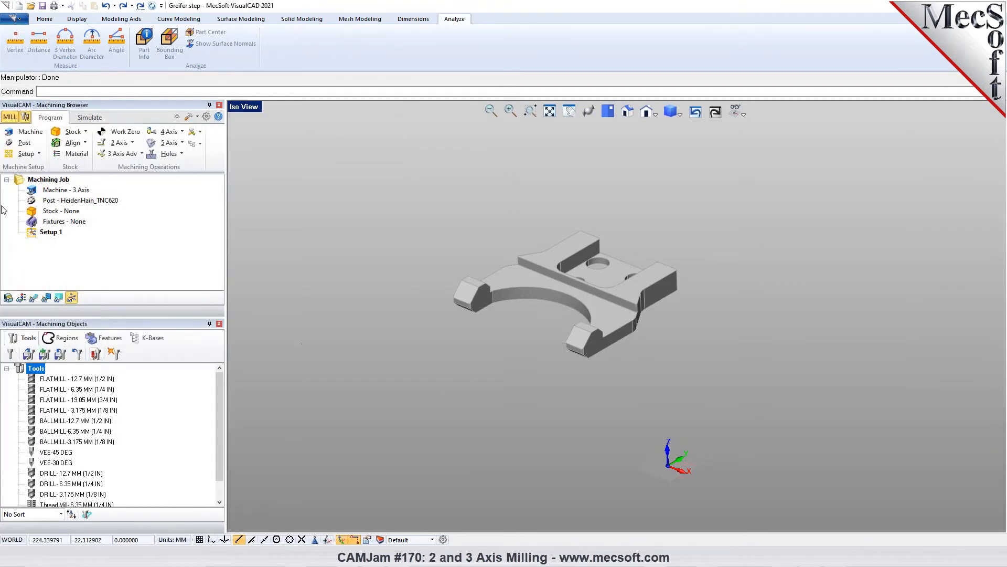
{"action": "left_click", "coordinate": [47, 201]}
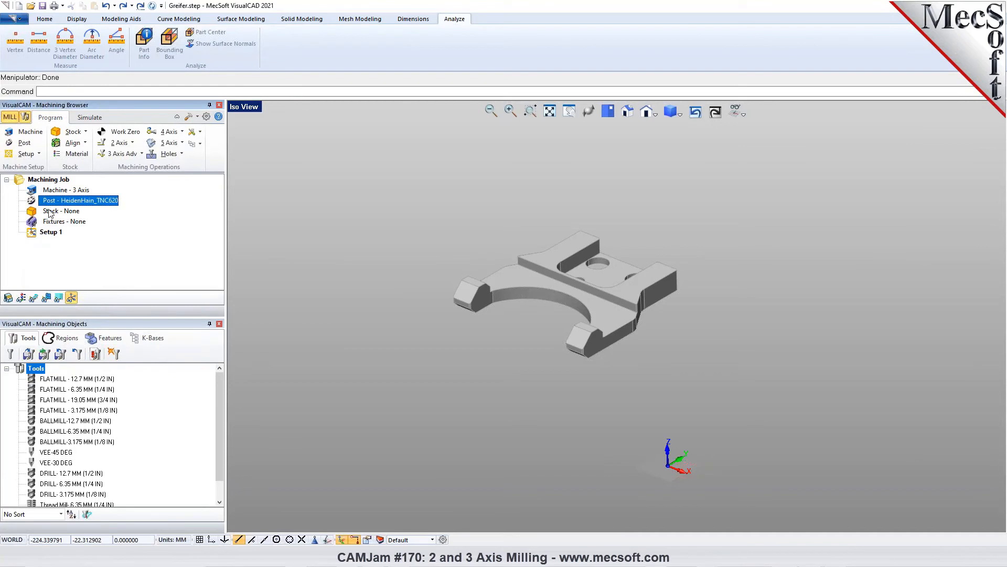
Review the corner coordinates and length, width and height settings for Box Stock, and cancel without creating it.
{"action": "left_click", "coordinate": [73, 132]}
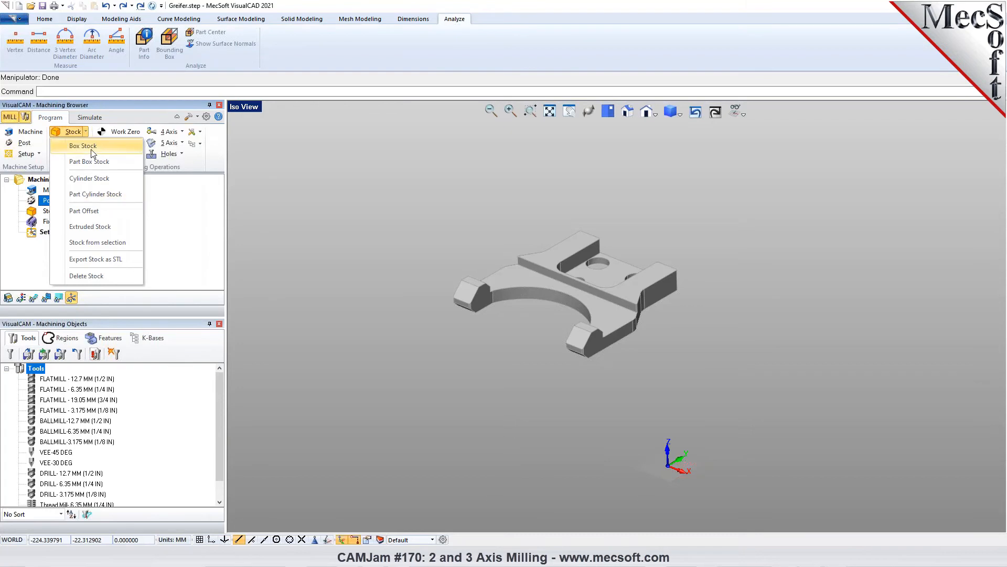
{"action": "left_click", "coordinate": [92, 151]}
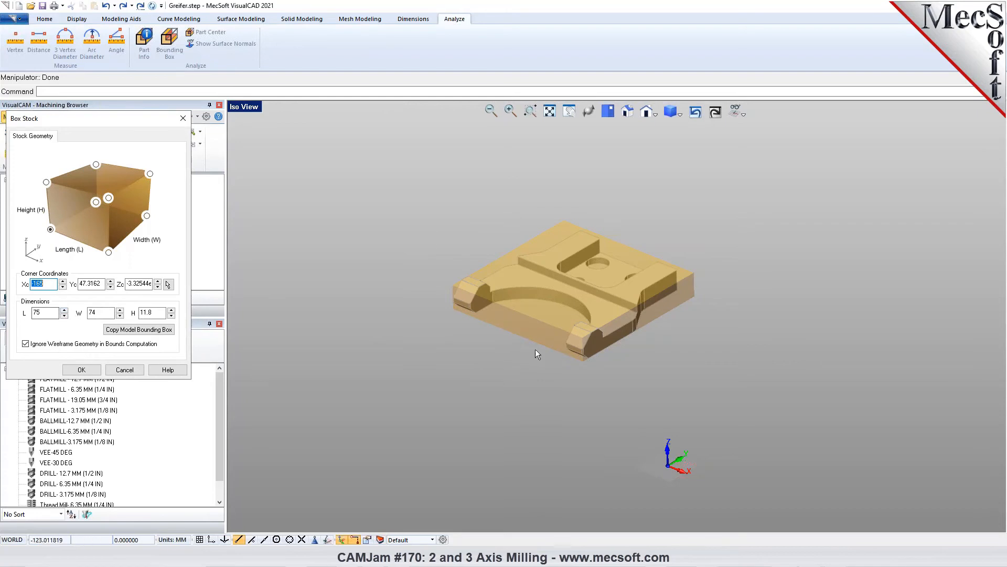
{"action": "mouse_move", "coordinate": [155, 315]}
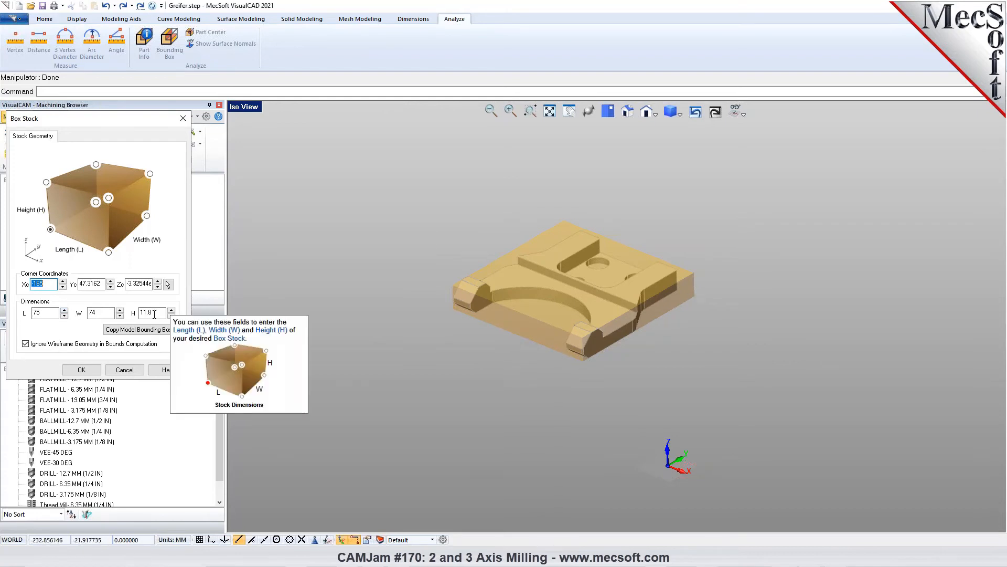
{"action": "double_click", "coordinate": [42, 312]}
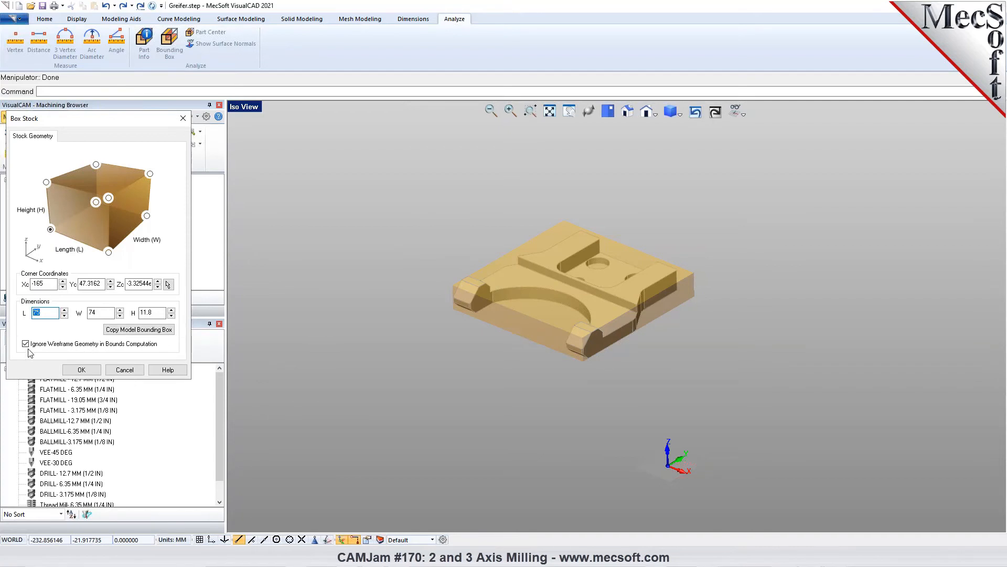
{"action": "mouse_move", "coordinate": [28, 346]}
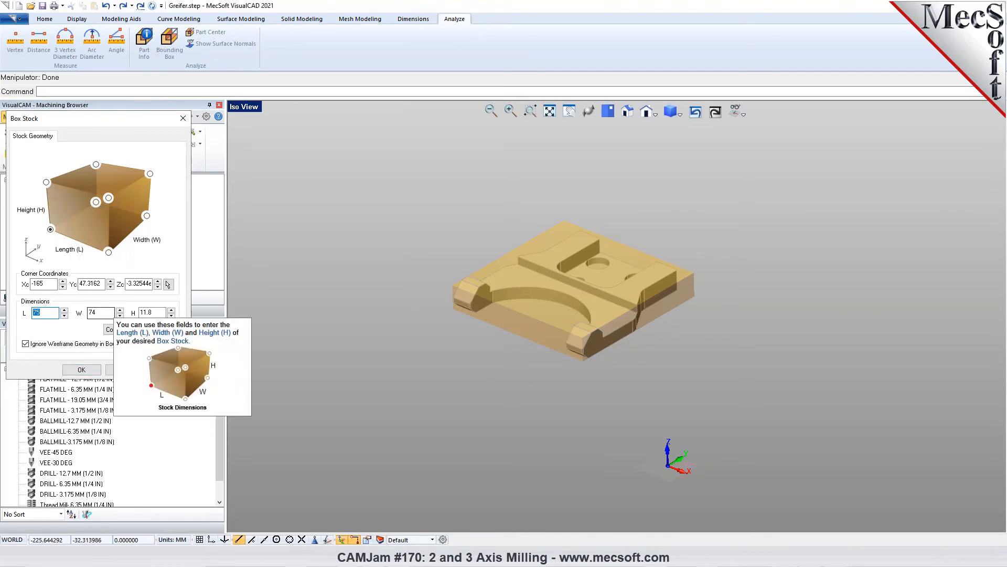
{"action": "left_click", "coordinate": [124, 369]}
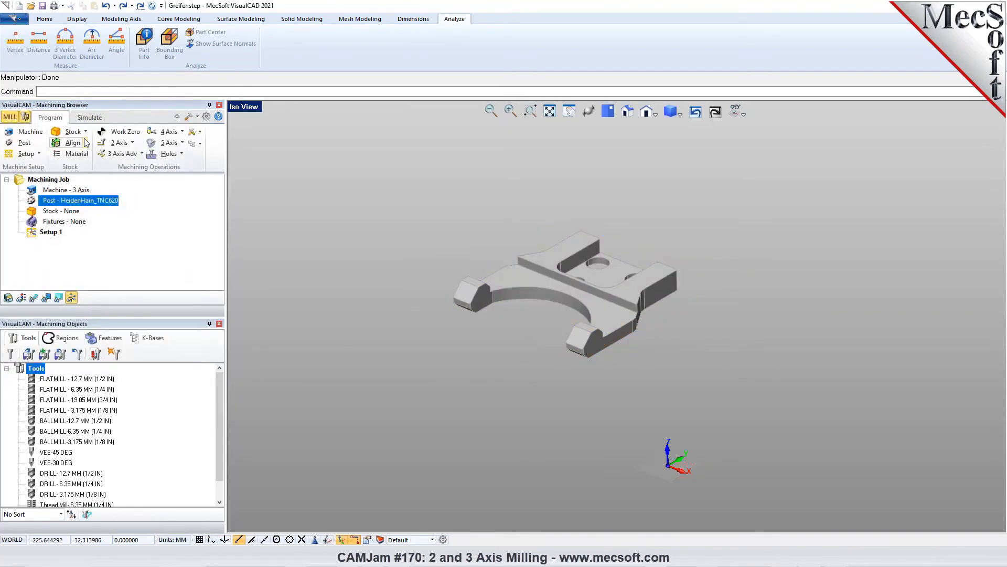
Create a Part Box Stock with offsets of X 2, Y 2 and Z 1, applied in the +Z direction only.
{"action": "left_click", "coordinate": [73, 132]}
{"action": "left_click", "coordinate": [84, 163]}
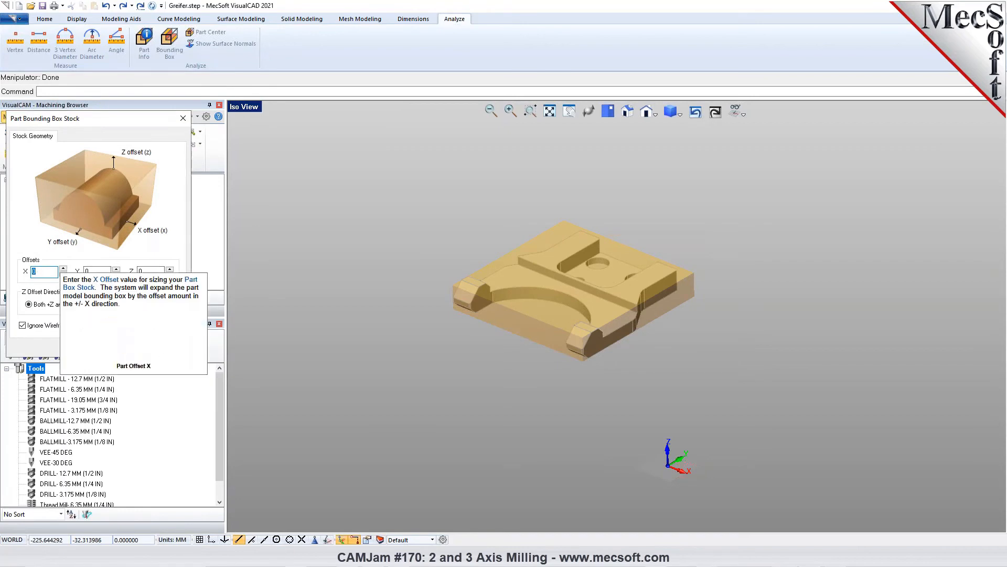
{"action": "type", "text": "2"}
{"action": "key", "text": "Tab"}
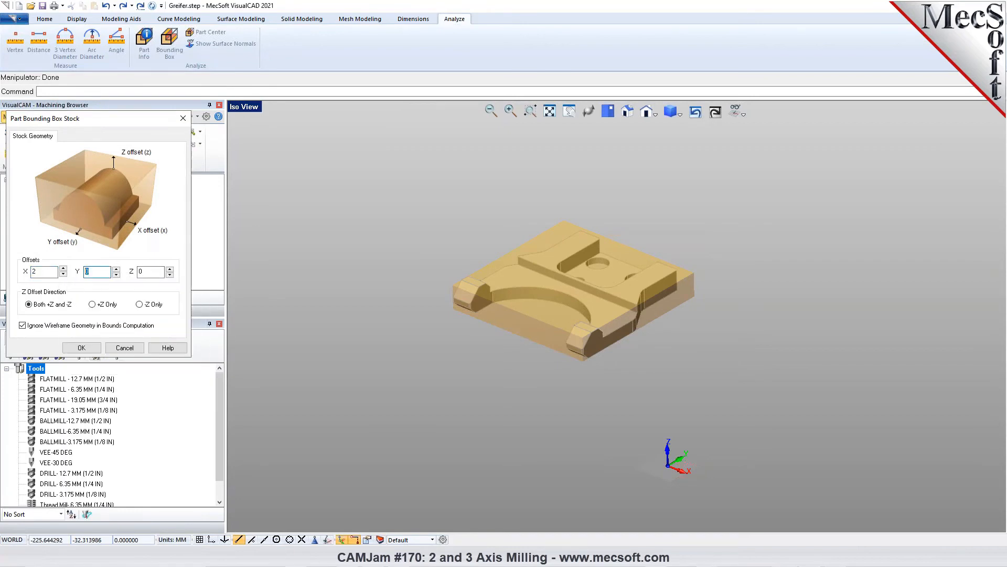
{"action": "type", "text": "2"}
{"action": "key", "text": "Tab"}
{"action": "left_click", "coordinate": [111, 307]}
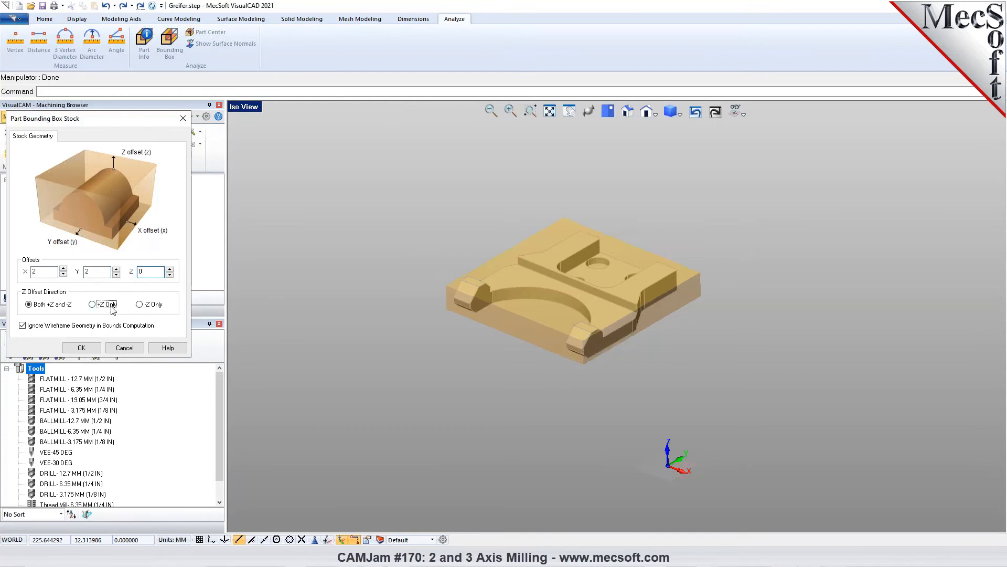
{"action": "left_click", "coordinate": [158, 273]}
{"action": "left_click", "coordinate": [82, 347]}
{"action": "scroll", "coordinate": [436, 286], "scroll_direction": "up", "scroll_amount": 4}
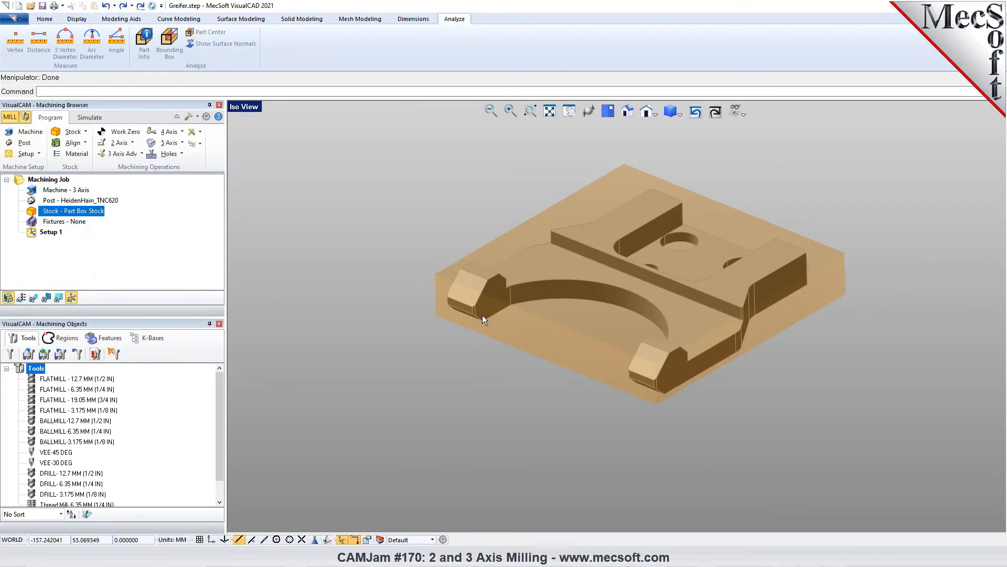
{"action": "scroll", "coordinate": [482, 315], "scroll_direction": "down", "scroll_amount": 1}
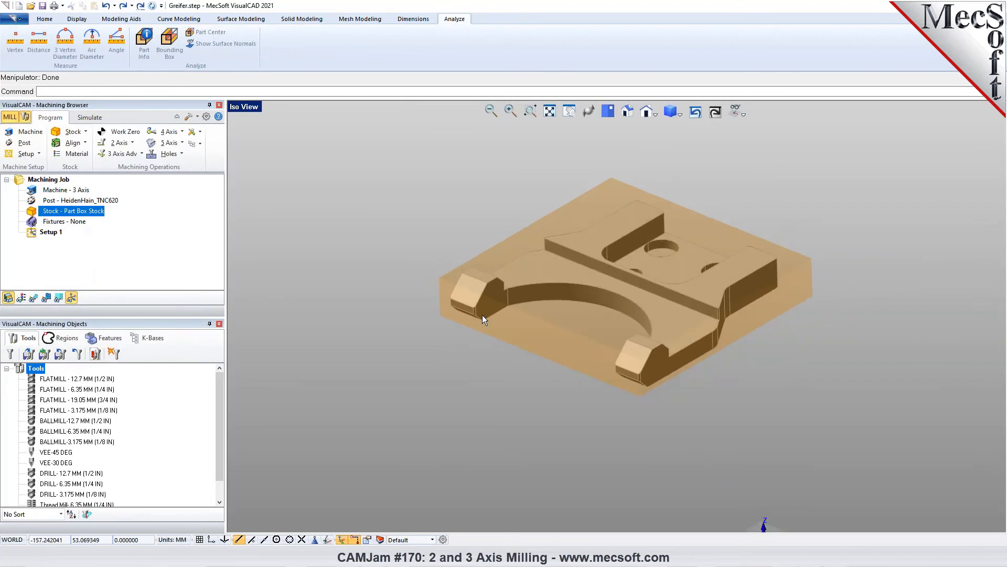
Review the Part Box Stock offset settings, cancel them, and examine the stock around the part from above and below.
{"action": "left_click", "coordinate": [86, 132]}
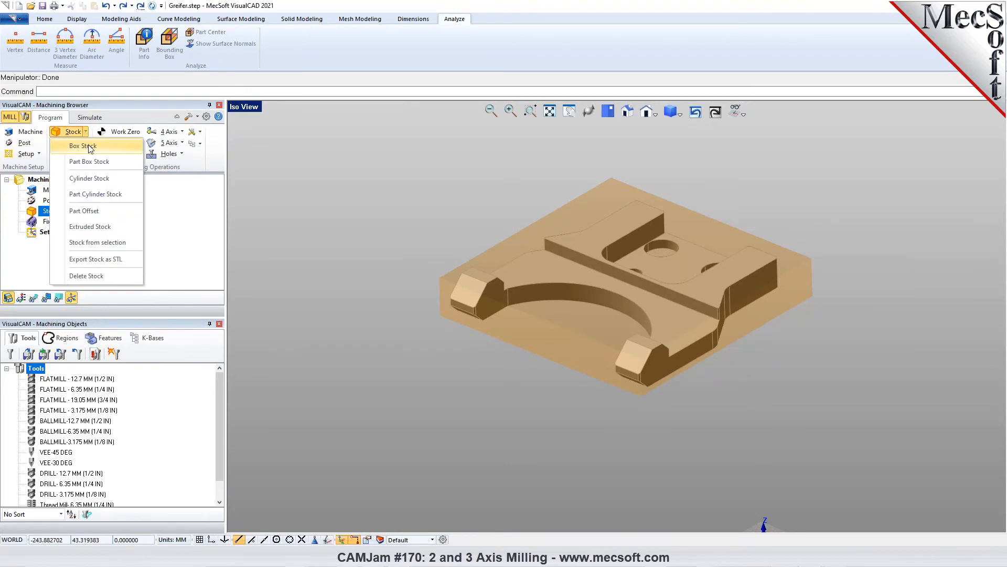
{"action": "left_click", "coordinate": [89, 161]}
{"action": "middle_click_drag", "start_coordinate": [610, 367], "coordinate": [634, 366]}
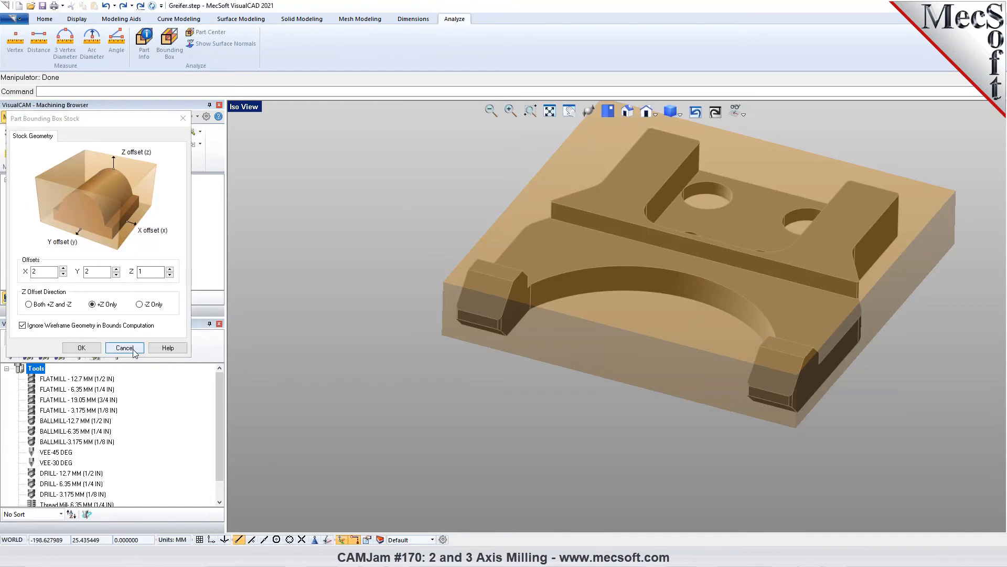
{"action": "left_click", "coordinate": [117, 351]}
{"action": "middle_click_drag", "start_coordinate": [504, 336], "coordinate": [590, 306]}
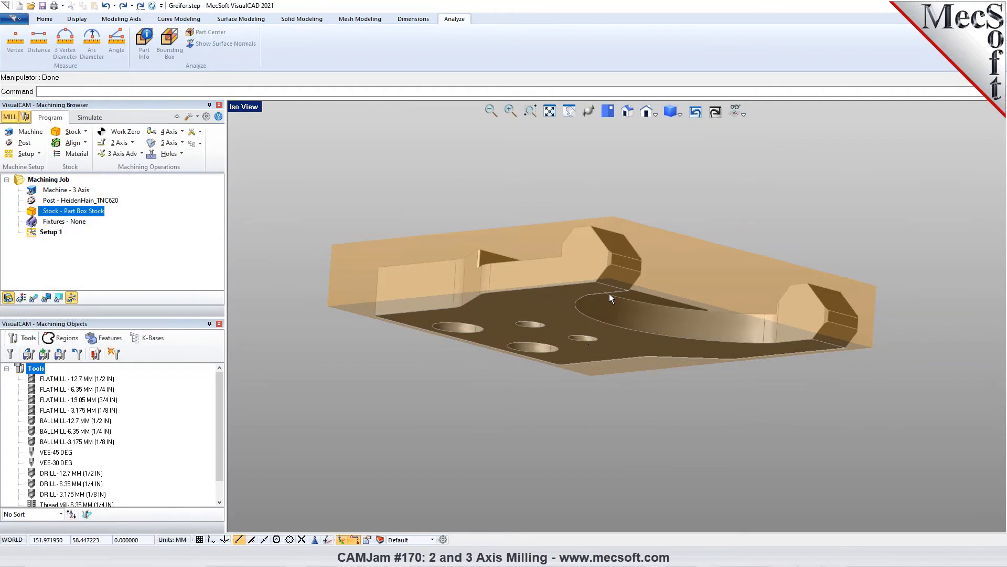
{"action": "middle_click_drag", "start_coordinate": [600, 355], "coordinate": [516, 373]}
{"action": "middle_click_drag", "start_coordinate": [548, 272], "coordinate": [534, 274]}
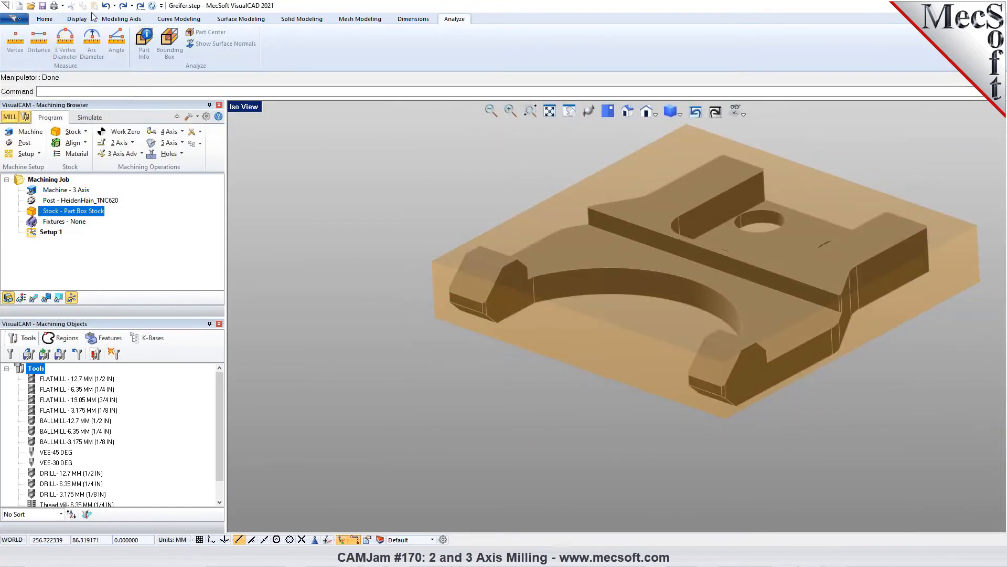
{"action": "left_click", "coordinate": [179, 19]}
{"action": "left_click", "coordinate": [68, 42]}
{"action": "middle_click_drag", "start_coordinate": [341, 259], "coordinate": [539, 337]}
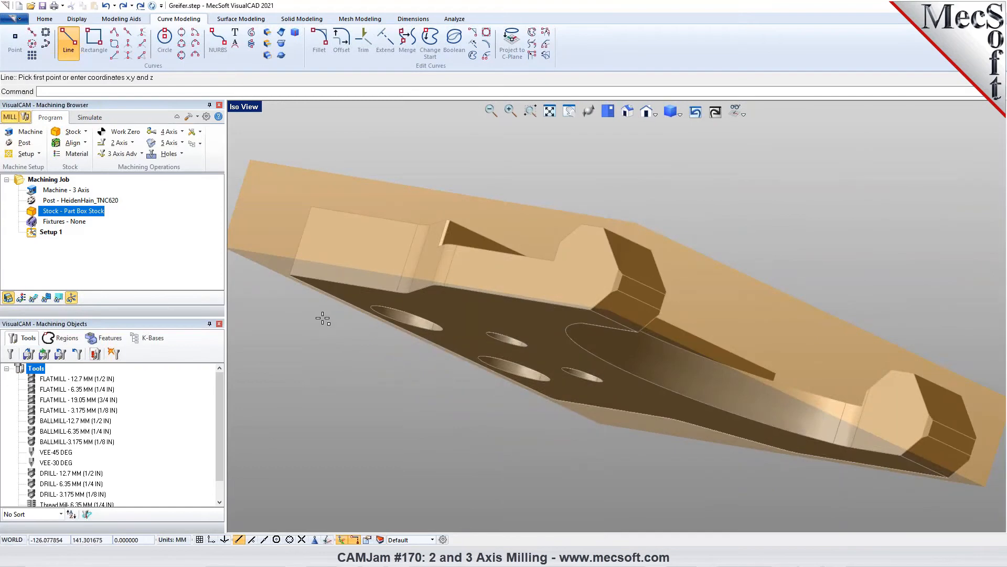
{"action": "left_click", "coordinate": [290, 275]}
{"action": "scroll", "coordinate": [328, 412], "scroll_direction": "down", "scroll_amount": 2}
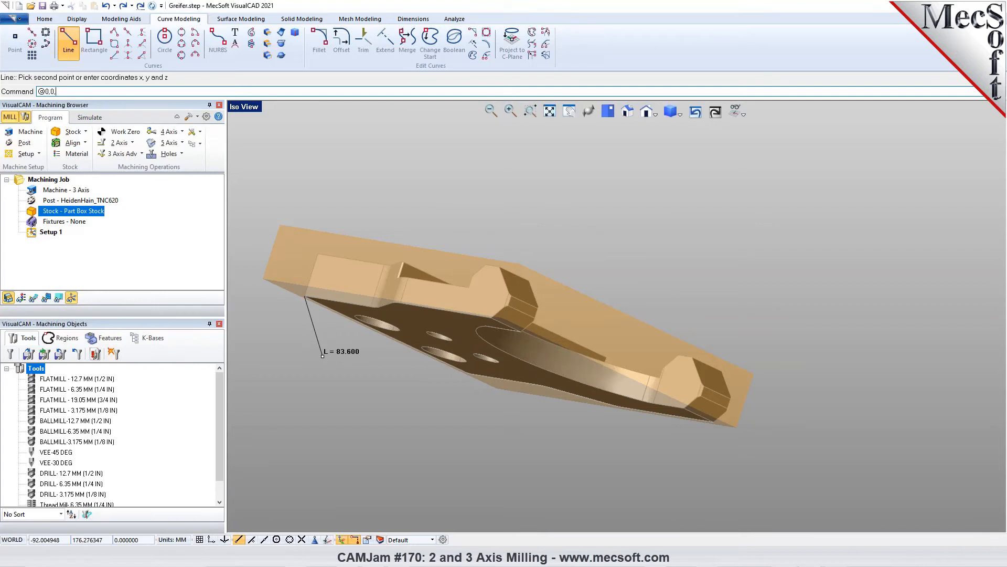
{"action": "key", "text": "Escape"}
{"action": "middle_click_drag", "start_coordinate": [375, 387], "coordinate": [624, 410]}
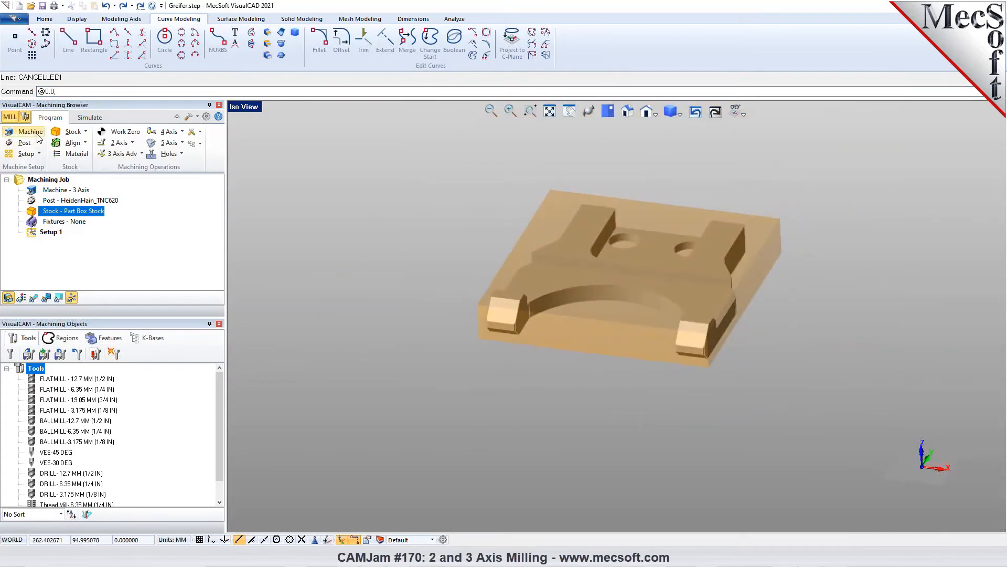
Locate the world coordinate system on the part box, using the Lowest Z zero face and the South West zero position.
{"action": "left_click", "coordinate": [63, 145]}
{"action": "left_click", "coordinate": [94, 160]}
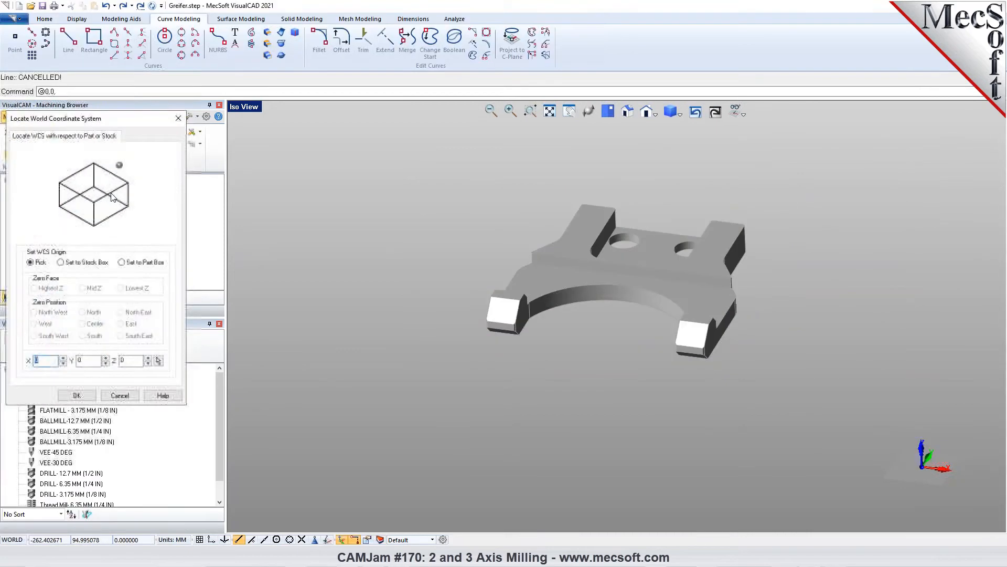
{"action": "left_click", "coordinate": [131, 263]}
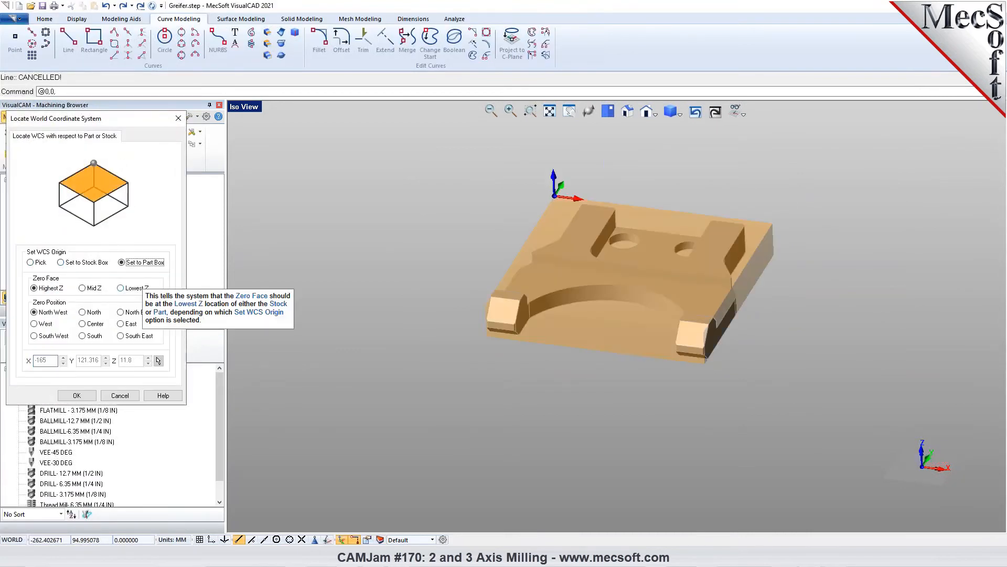
{"action": "left_click", "coordinate": [128, 288]}
{"action": "left_click", "coordinate": [44, 338]}
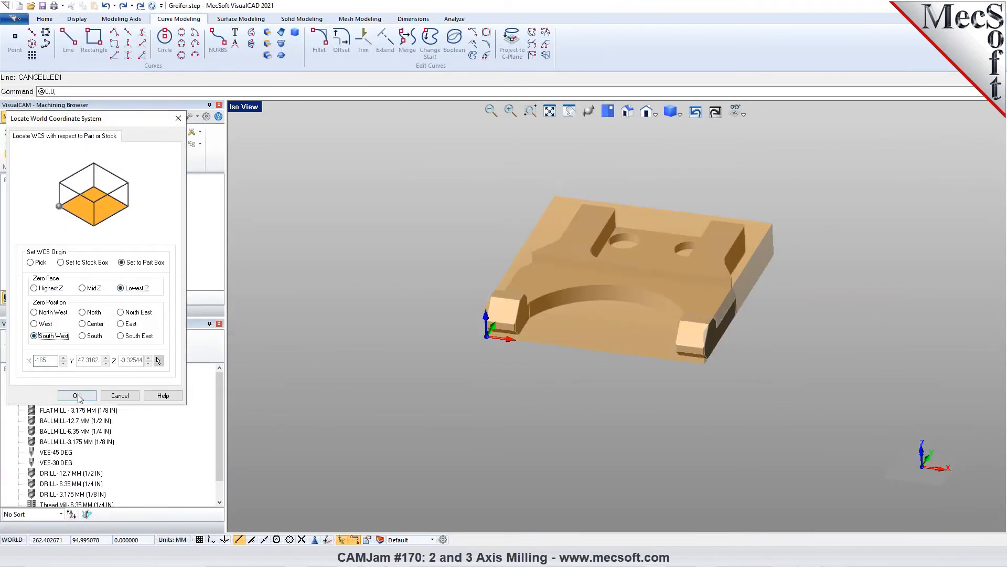
{"action": "left_click", "coordinate": [77, 395]}
Inspect the origin at the part's lower corner and split the viewport into Top, Front, Right and Iso views.
{"action": "scroll", "coordinate": [704, 379], "scroll_direction": "up", "scroll_amount": 2}
{"action": "right_click_drag", "start_coordinate": [704, 380], "coordinate": [853, 262]}
{"action": "scroll", "coordinate": [829, 238], "scroll_direction": "up", "scroll_amount": 1}
{"action": "scroll", "coordinate": [851, 263], "scroll_direction": "up", "scroll_amount": 1}
{"action": "scroll", "coordinate": [804, 272], "scroll_direction": "up", "scroll_amount": 1}
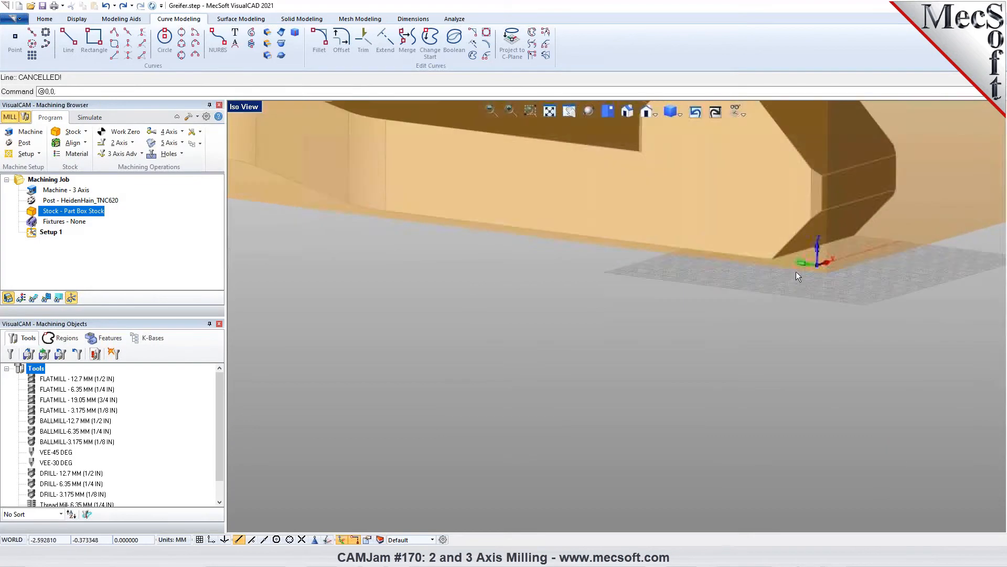
{"action": "left_click", "coordinate": [63, 44]}
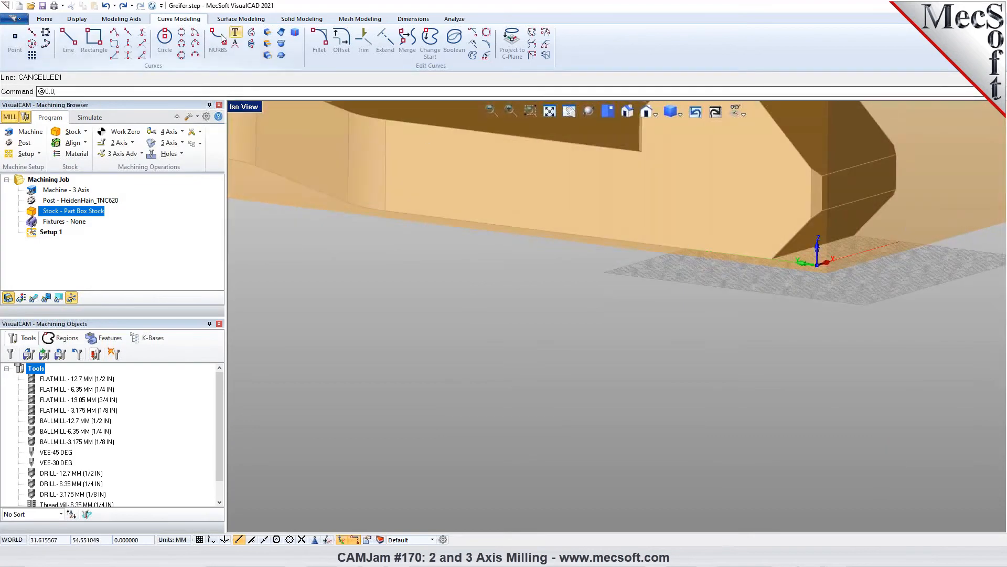
{"action": "right_click", "coordinate": [246, 109]}
{"action": "left_click", "coordinate": [283, 230]}
{"action": "scroll", "coordinate": [356, 430], "scroll_direction": "up", "scroll_amount": 5}
{"action": "left_click", "coordinate": [69, 42]}
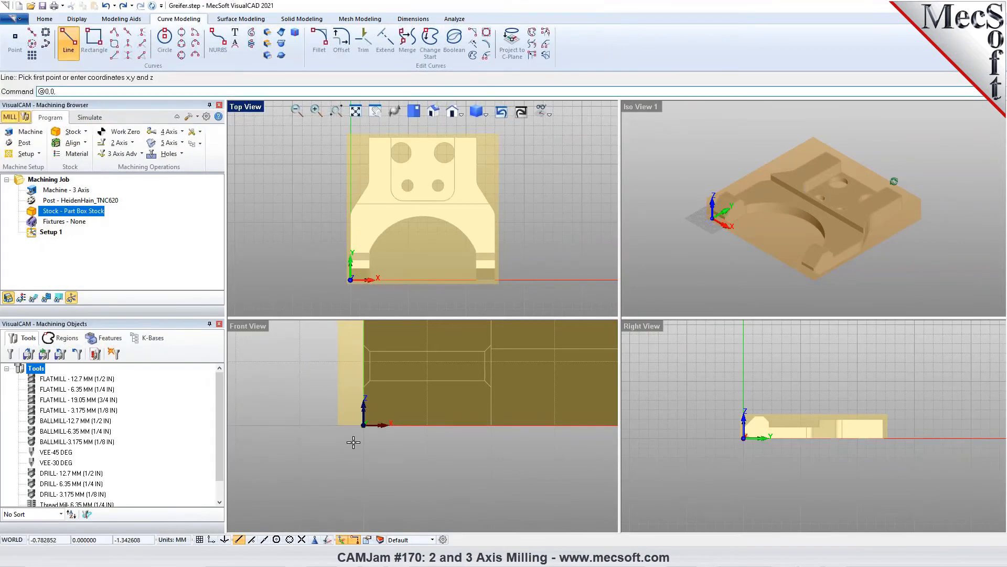
{"action": "key", "text": "Escape"}
{"action": "left_click", "coordinate": [650, 107]}
{"action": "scroll", "coordinate": [738, 210], "scroll_direction": "up", "scroll_amount": 4}
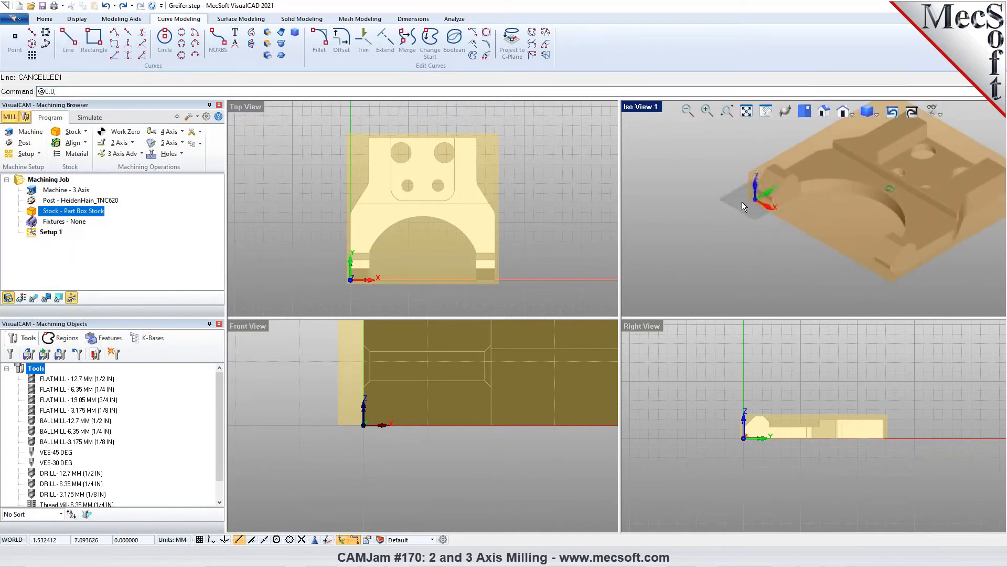
{"action": "left_click", "coordinate": [68, 42]}
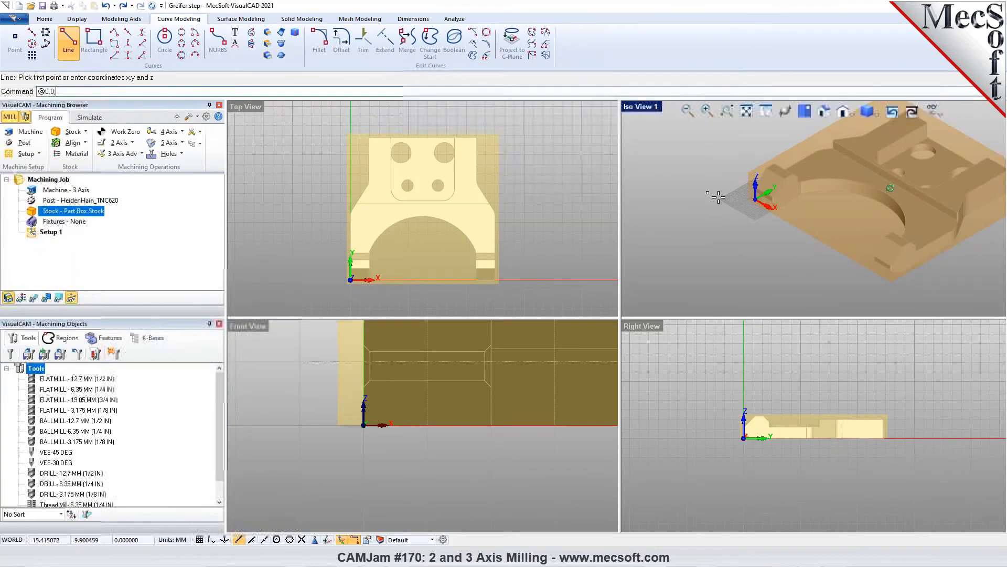
{"action": "scroll", "coordinate": [724, 198], "scroll_direction": "up", "scroll_amount": 2}
{"action": "key", "text": "Return"}
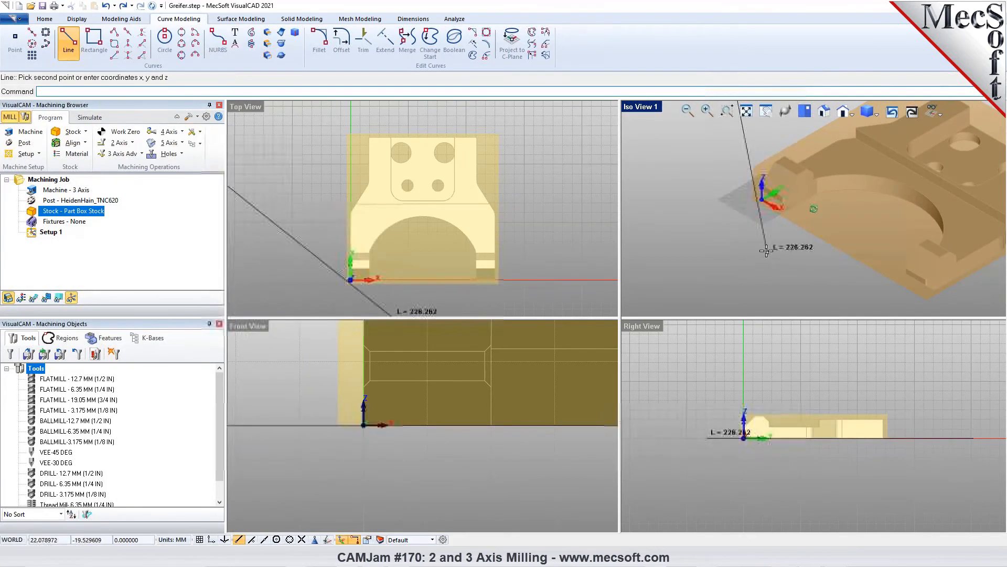
{"action": "key", "text": "Escape"}
Draw a vertical line from the world origin down to 0,0,-9 and maximize the Iso view.
{"action": "left_click", "coordinate": [68, 41]}
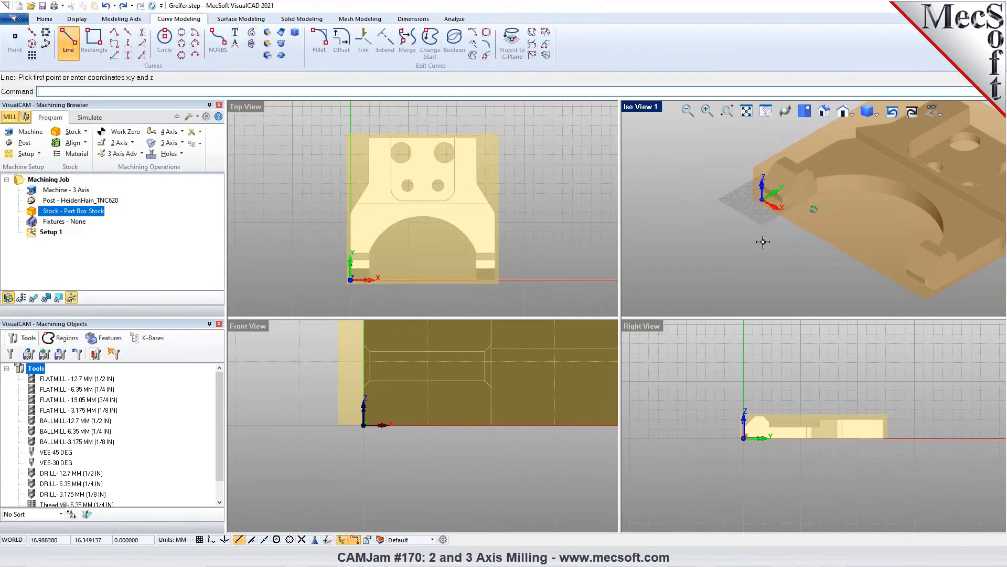
{"action": "scroll", "coordinate": [763, 242], "scroll_direction": "up", "scroll_amount": 1}
{"action": "key", "text": "Return"}
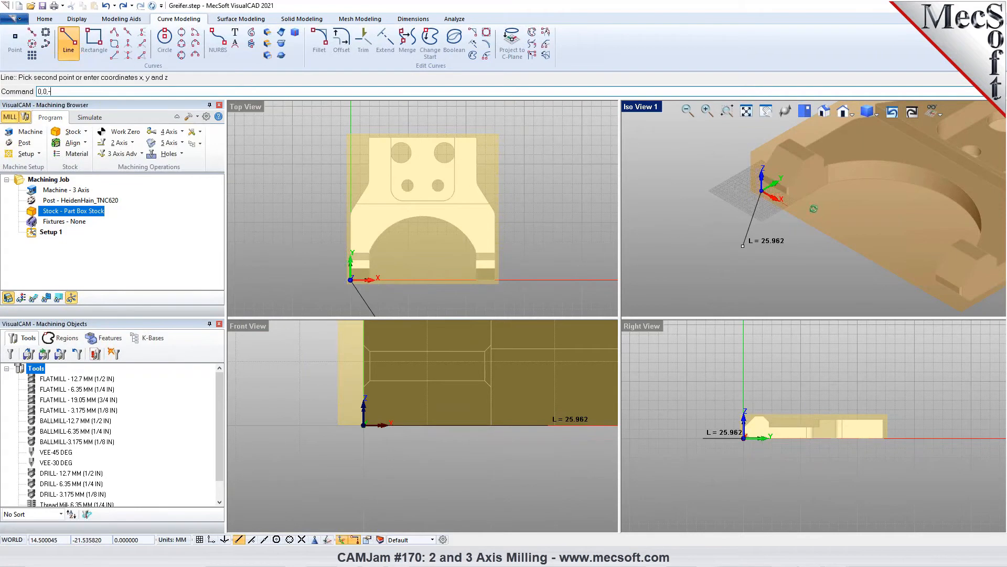
{"action": "type", "text": "0,0,-9"}
{"action": "key", "text": "Return"}
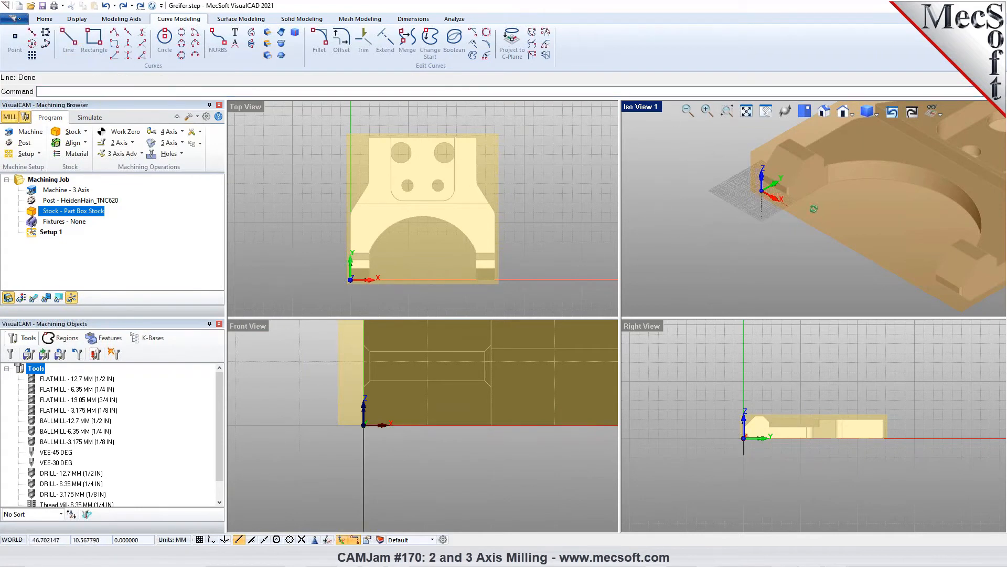
{"action": "double_click", "coordinate": [640, 106]}
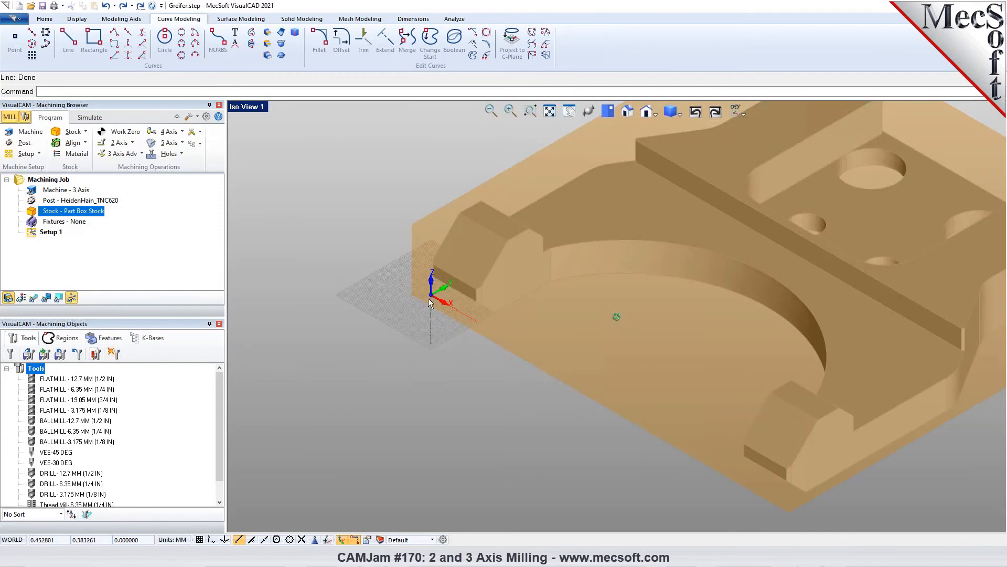
Redefine the Part Box Stock with the Z offset in both +Z and -Z, including wireframe geometry in the bounds computation.
{"action": "left_click", "coordinate": [85, 132]}
{"action": "left_click", "coordinate": [89, 162]}
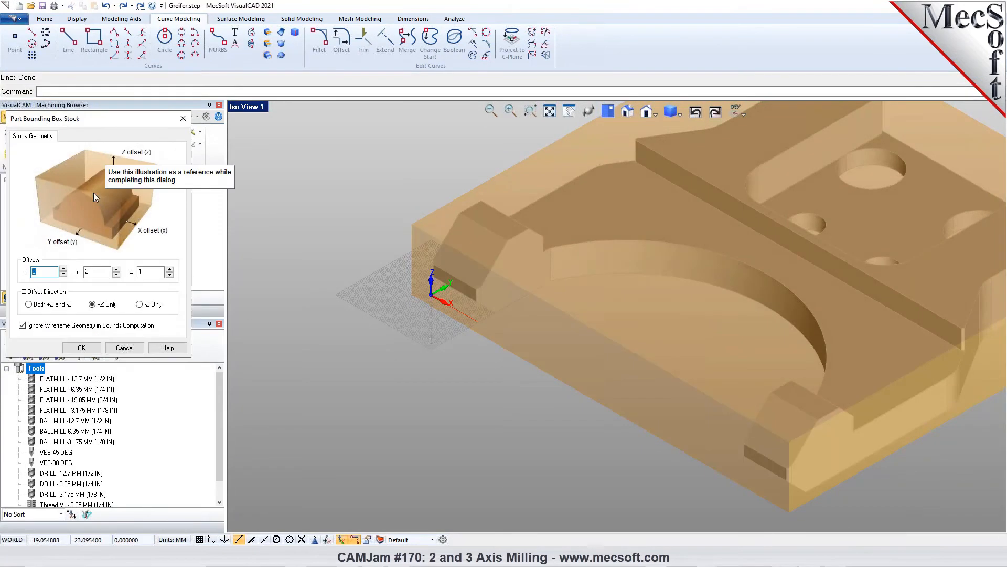
{"action": "left_click", "coordinate": [46, 305]}
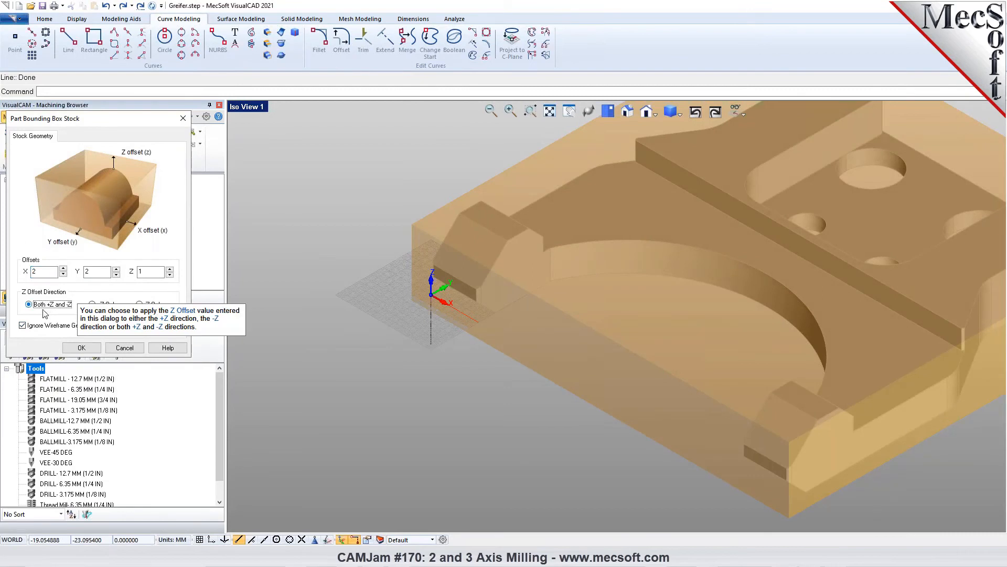
{"action": "left_click", "coordinate": [44, 326]}
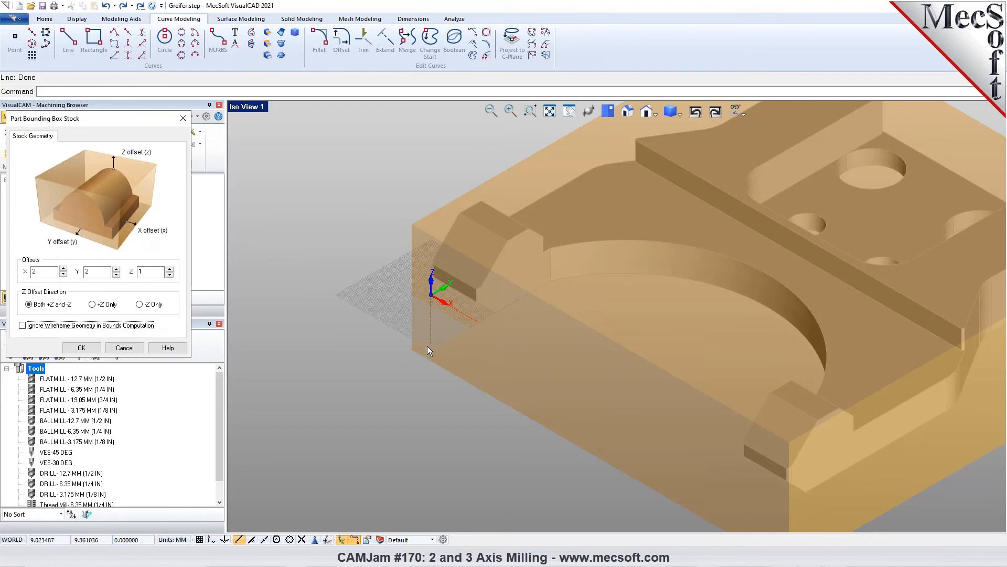
{"action": "left_click", "coordinate": [86, 348]}
Hide the grid and inspect the world origin and the vertical line inside the stock's front corner.
{"action": "middle_click_drag", "start_coordinate": [504, 325], "coordinate": [517, 280]}
{"action": "scroll", "coordinate": [377, 302], "scroll_direction": "down", "scroll_amount": 5}
{"action": "left_click", "coordinate": [743, 114]}
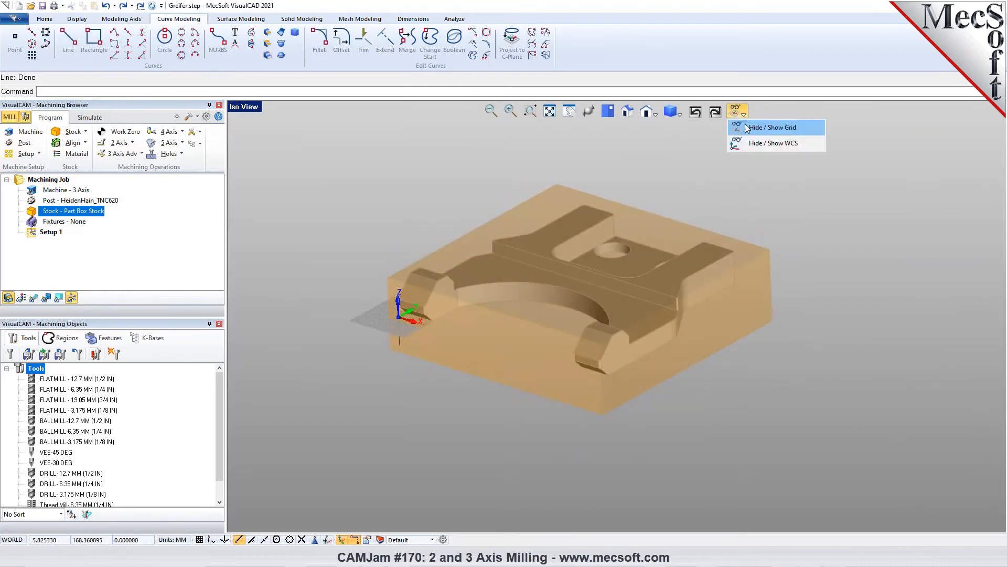
{"action": "left_click", "coordinate": [749, 127]}
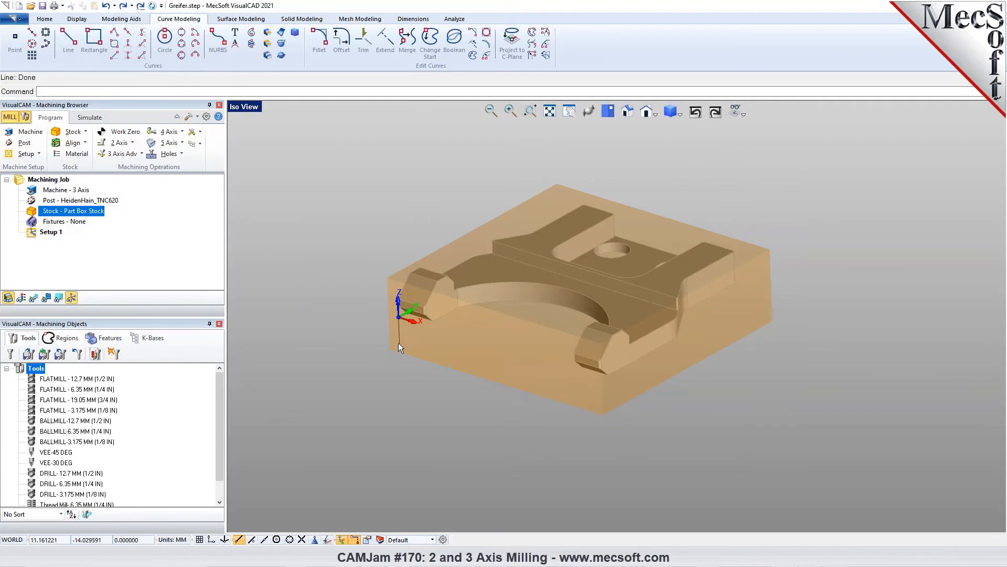
{"action": "scroll", "coordinate": [396, 323], "scroll_direction": "up", "scroll_amount": 5}
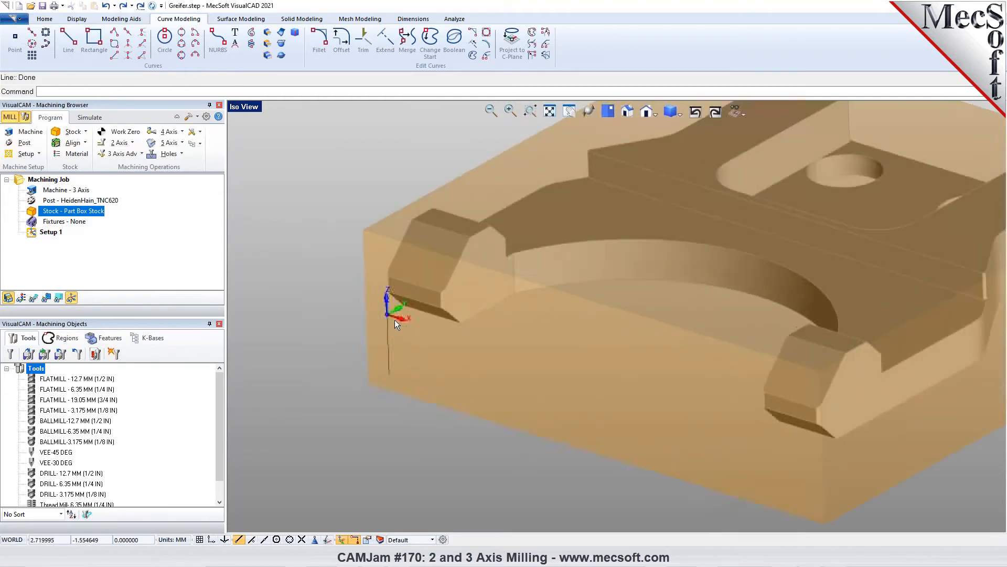
{"action": "scroll", "coordinate": [368, 323], "scroll_direction": "down", "scroll_amount": 5}
{"action": "middle_click_drag", "start_coordinate": [358, 329], "coordinate": [546, 370]}
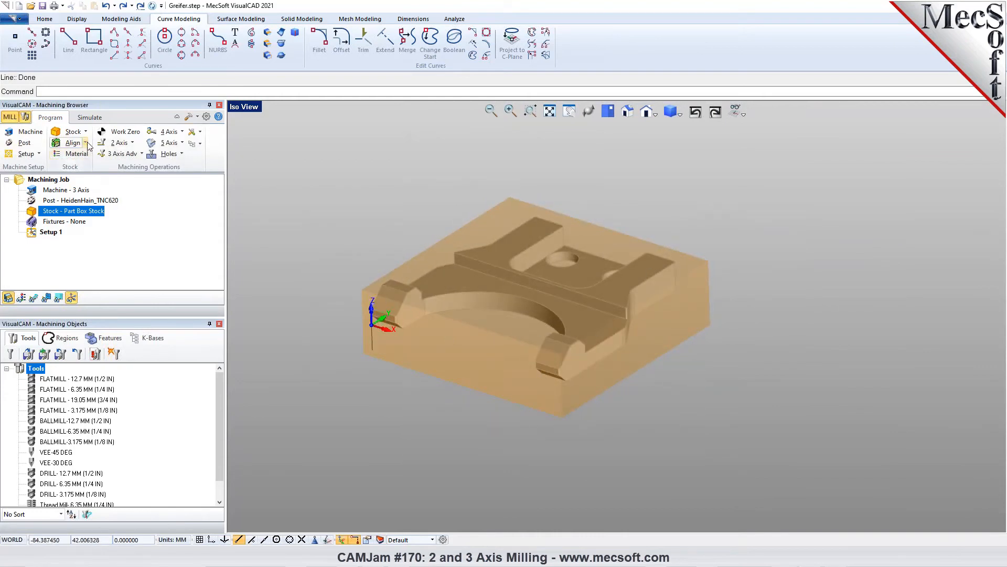
{"action": "scroll", "coordinate": [370, 330], "scroll_direction": "up", "scroll_amount": 3}
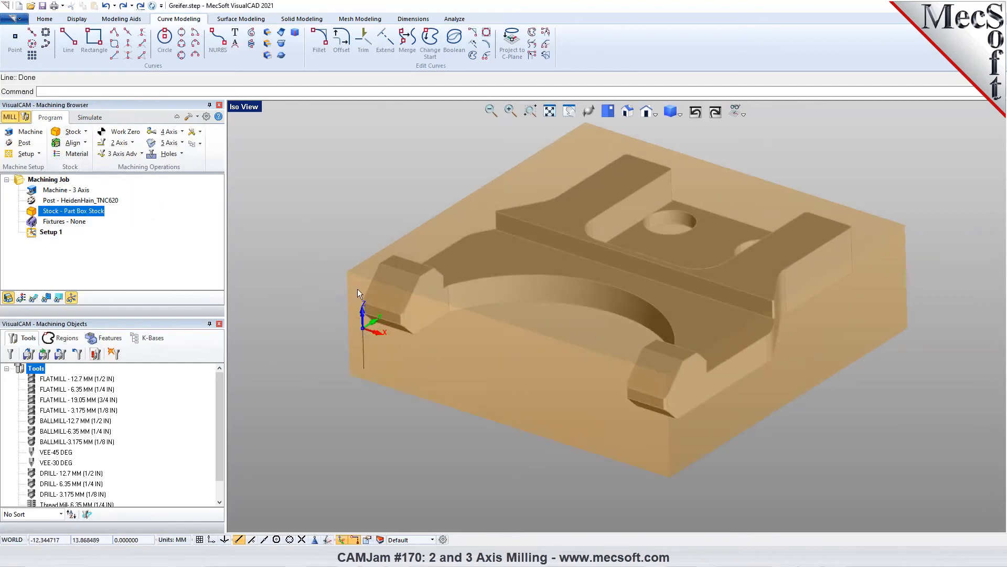
Create a work zero set to the stock box, at the Highest Z face and the South West position.
{"action": "left_click", "coordinate": [132, 136]}
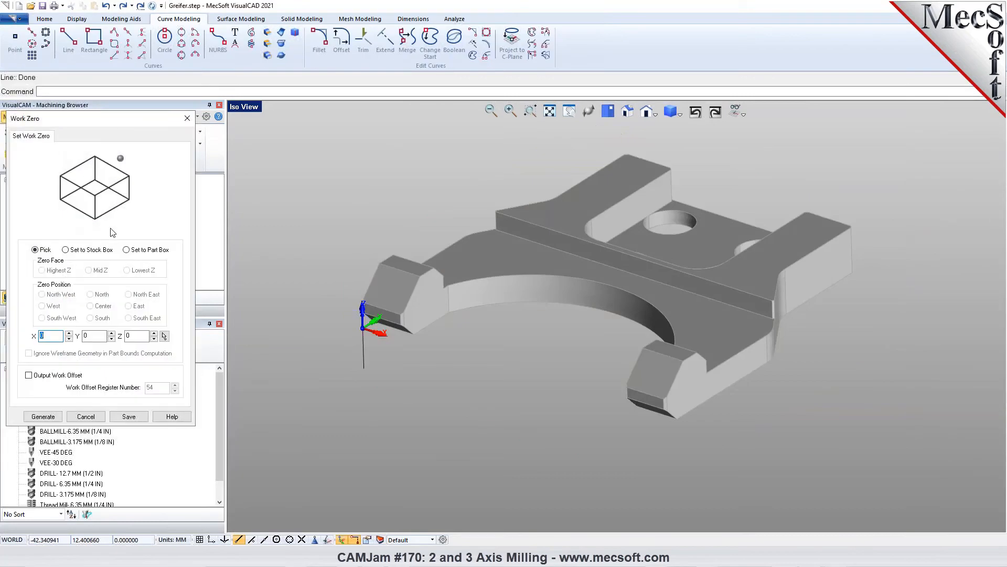
{"action": "left_click", "coordinate": [109, 252]}
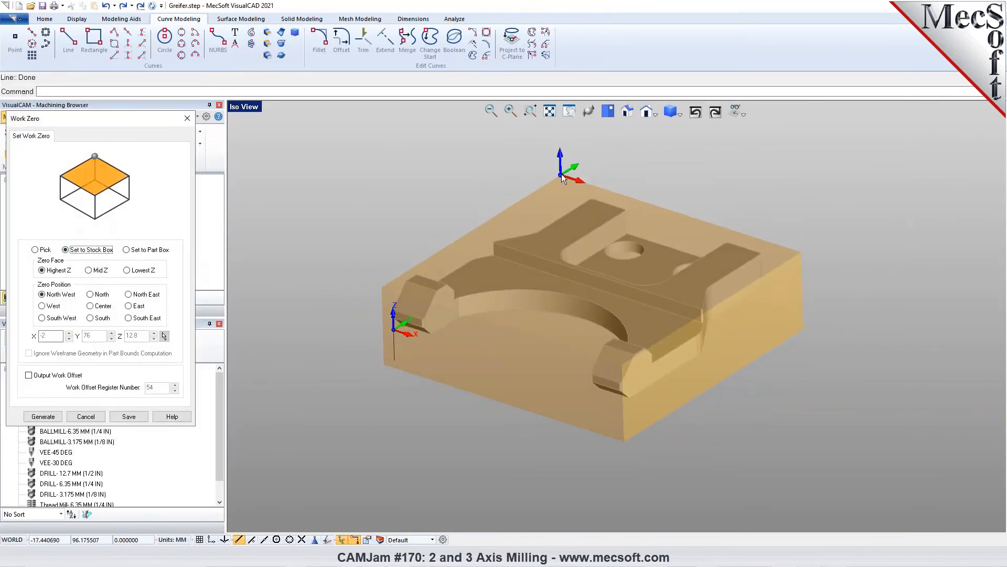
{"action": "left_click", "coordinate": [48, 317]}
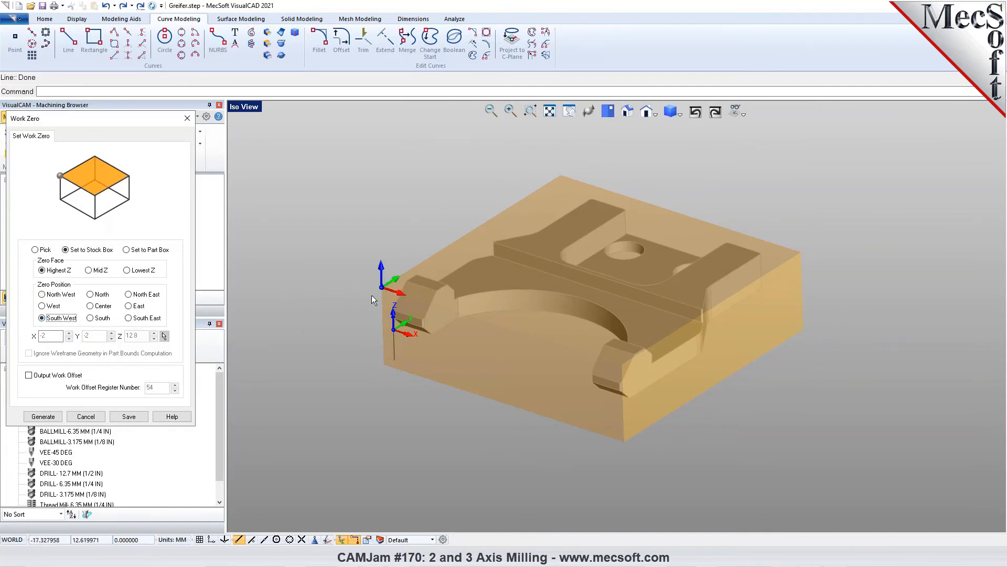
{"action": "left_click", "coordinate": [49, 417]}
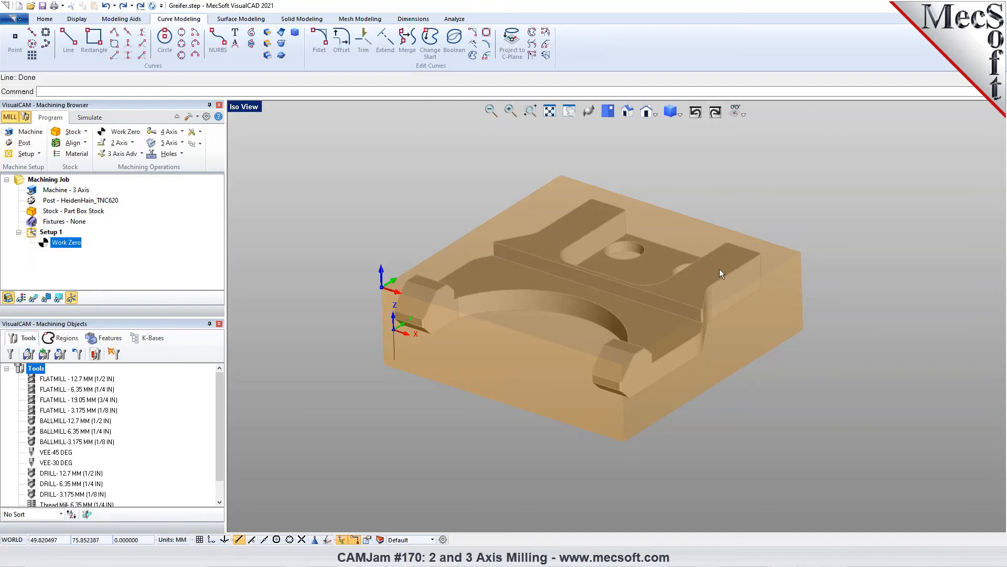
Start a 2 1/2 Axis Face Top operation and choose the FACEMILL 50.8MM (2 IN) tool.
{"action": "left_click", "coordinate": [133, 143]}
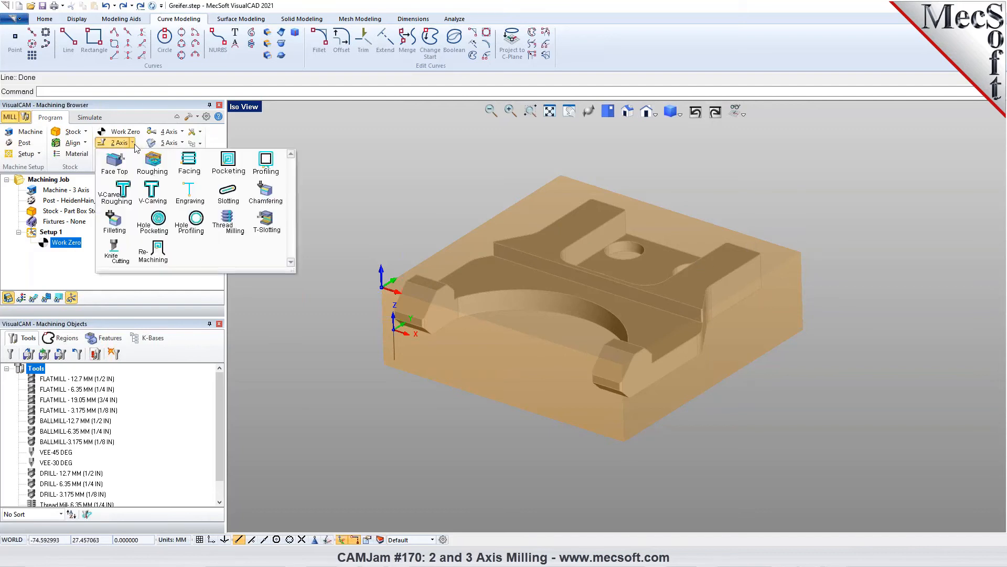
{"action": "left_click", "coordinate": [121, 174]}
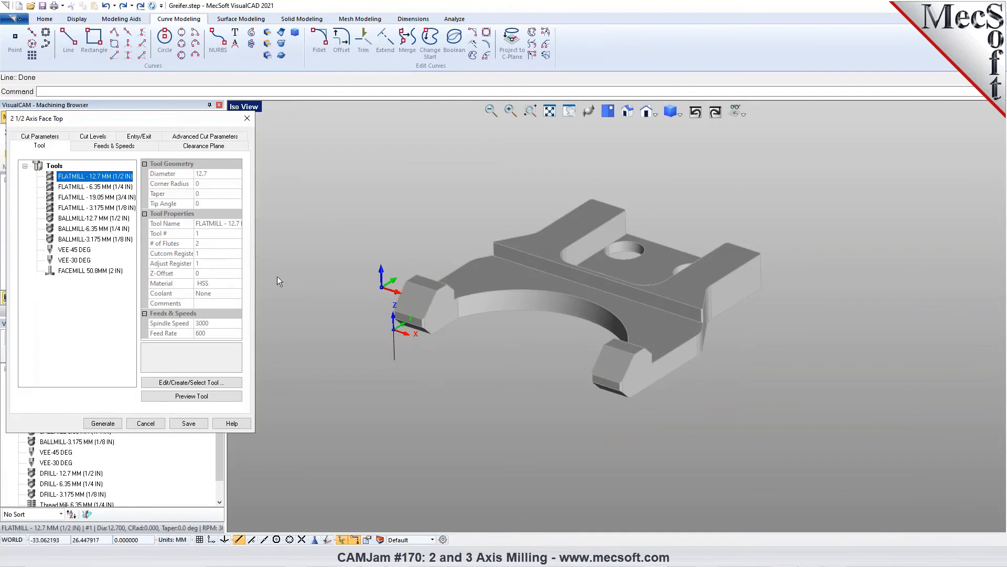
{"action": "left_click", "coordinate": [59, 271]}
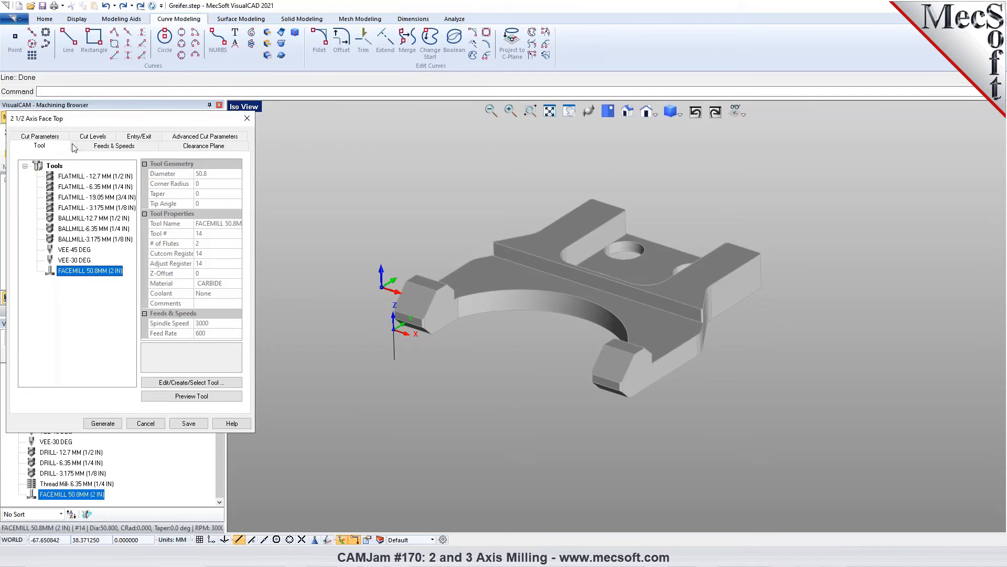
Turn off Single Cut Only for the Face Top operation and set its stepover to 40% of the tool diameter.
{"action": "left_click", "coordinate": [100, 149]}
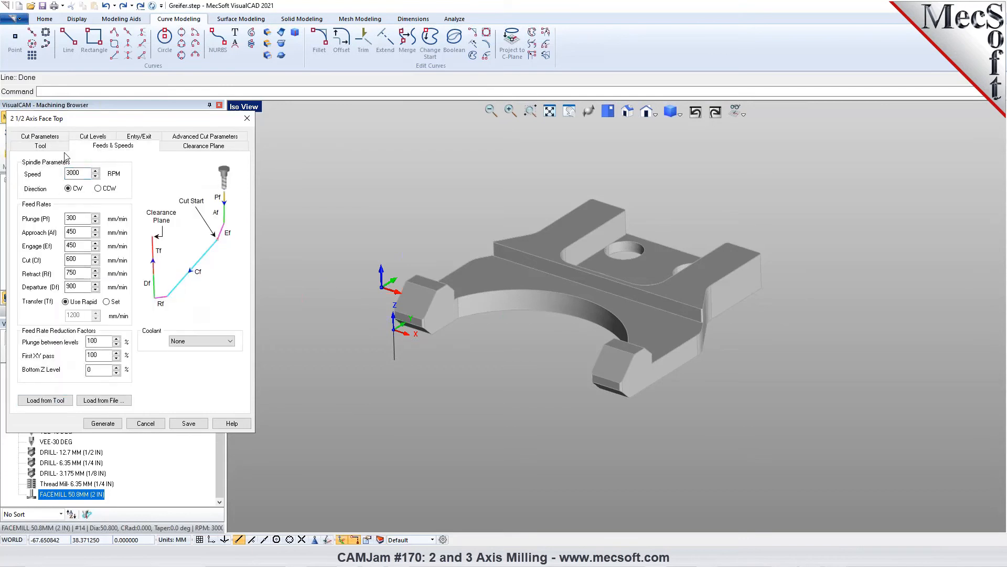
{"action": "left_click", "coordinate": [46, 138]}
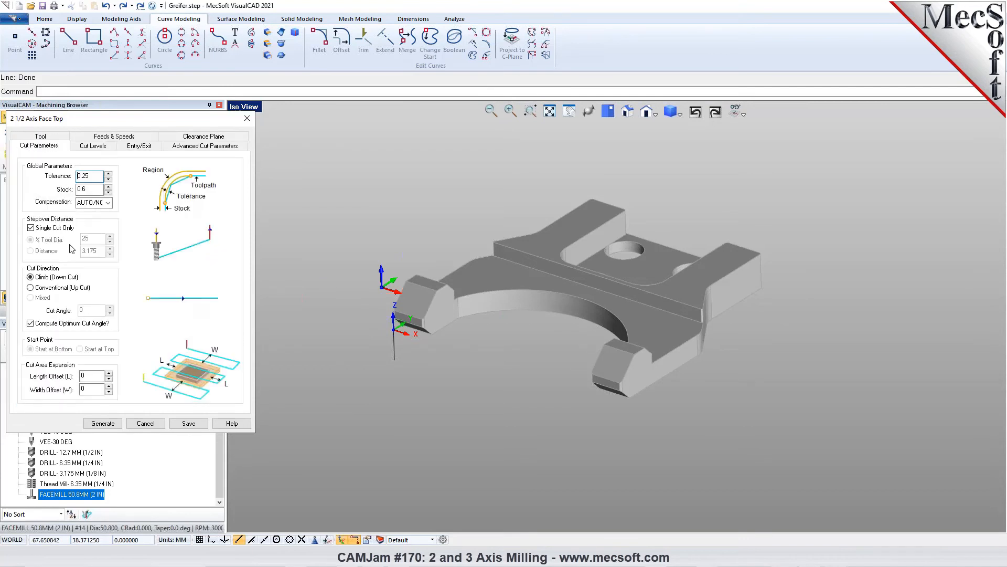
{"action": "left_click", "coordinate": [52, 228]}
{"action": "left_click", "coordinate": [91, 239]}
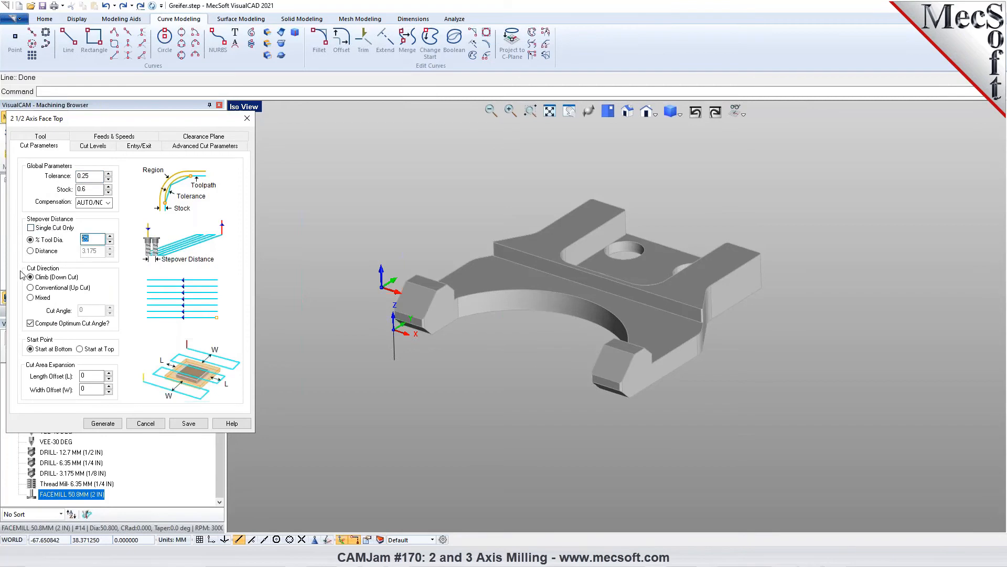
{"action": "type", "text": "40"}
Set Mixed cut direction, length and width offsets of 20, a tolerance of 0.05 and a stock of 0.
{"action": "double_click", "coordinate": [87, 375]}
{"action": "left_click", "coordinate": [42, 298]}
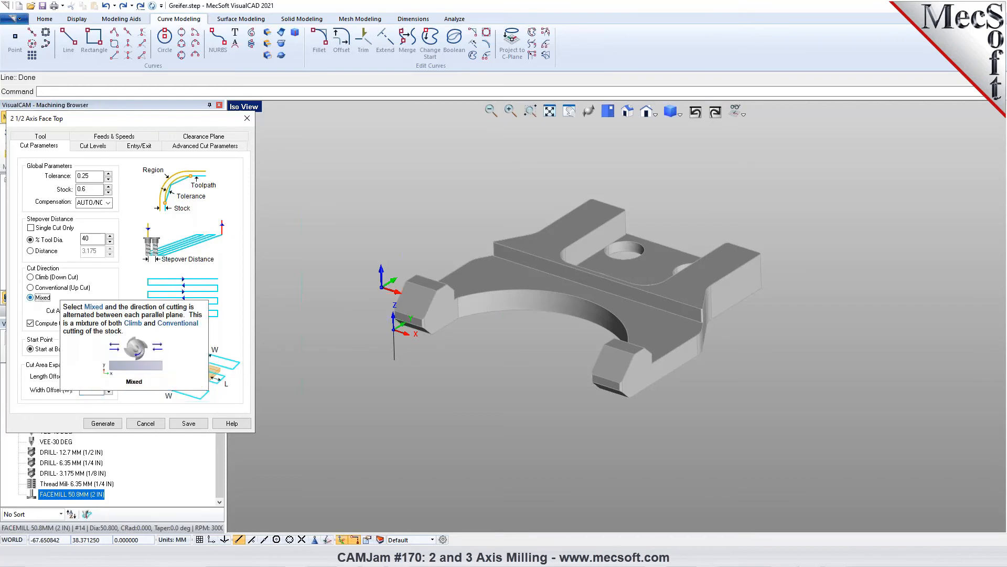
{"action": "left_click", "coordinate": [86, 177]}
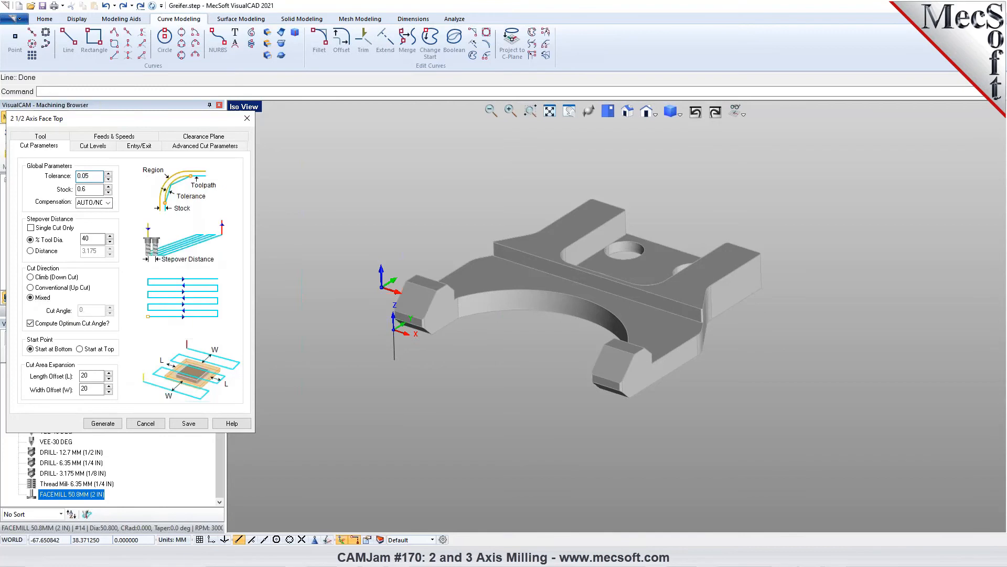
Check the Face Top cut levels, generate the operation and display its toolpath over the part.
{"action": "left_click", "coordinate": [90, 148]}
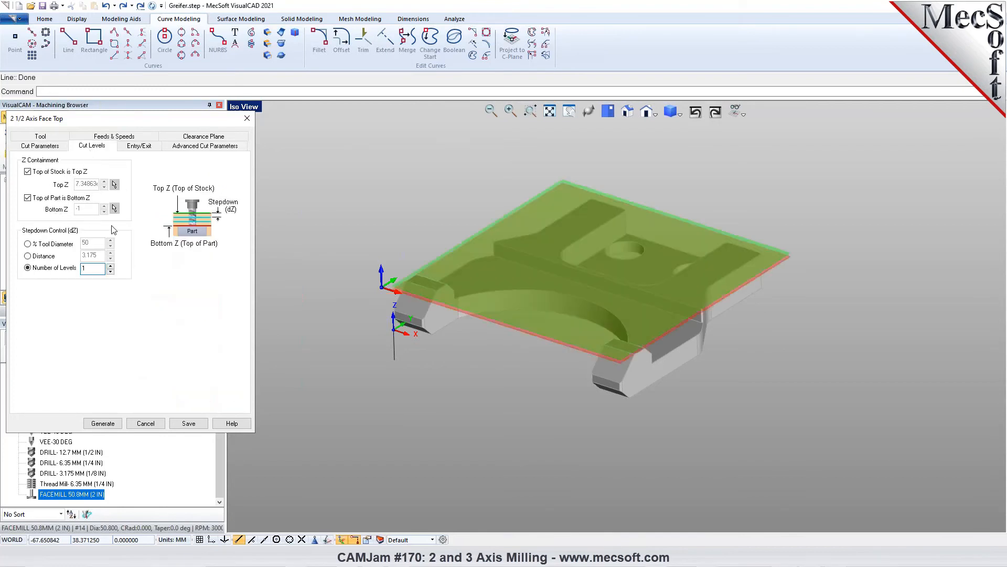
{"action": "left_click", "coordinate": [115, 422]}
{"action": "left_click", "coordinate": [33, 298]}
{"action": "scroll", "coordinate": [467, 356], "scroll_direction": "down", "scroll_amount": 3}
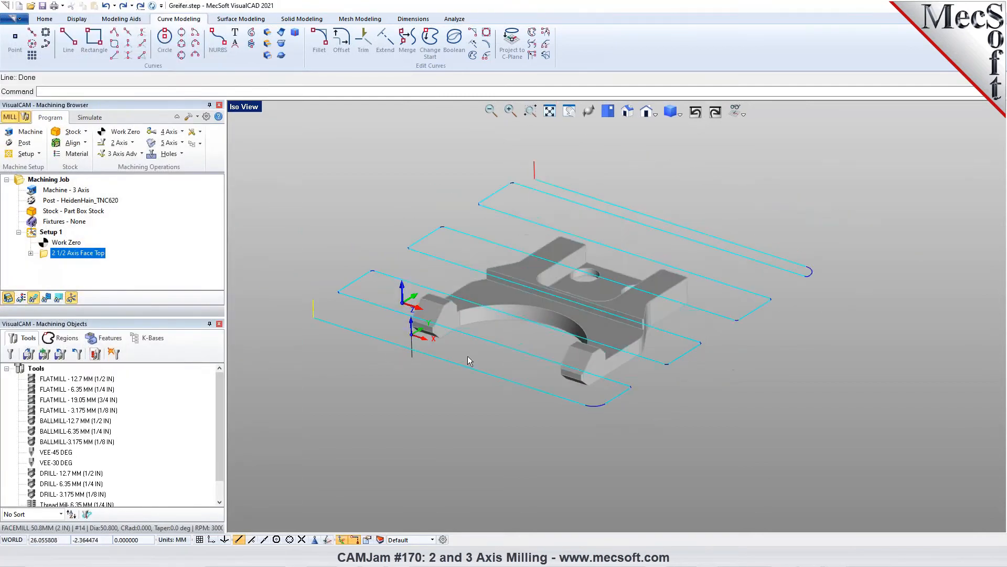
Simulate the Face Top operation on the stock with the simulation display mode set to Tool.
{"action": "left_click", "coordinate": [101, 120]}
{"action": "left_click", "coordinate": [36, 146]}
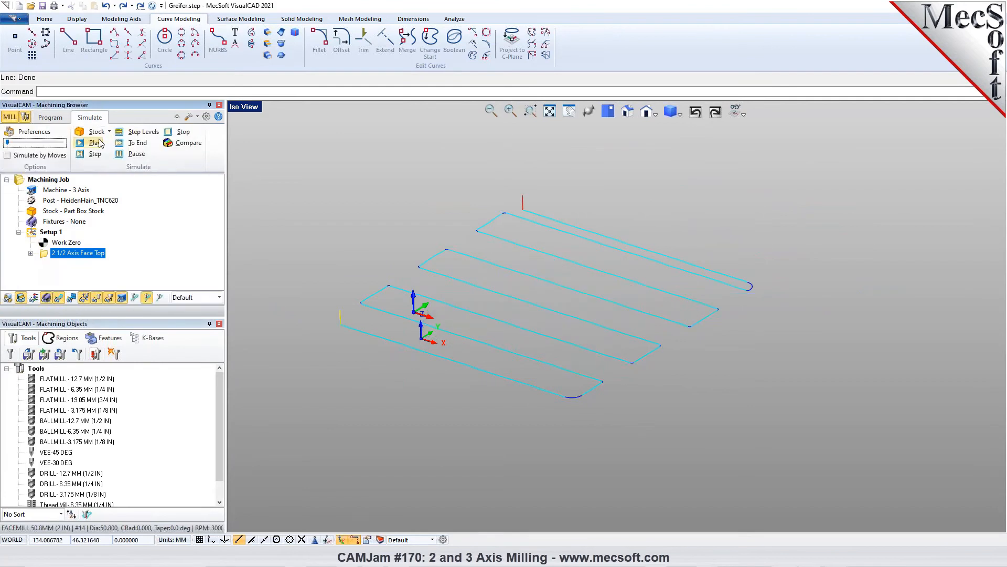
{"action": "left_click", "coordinate": [80, 145]}
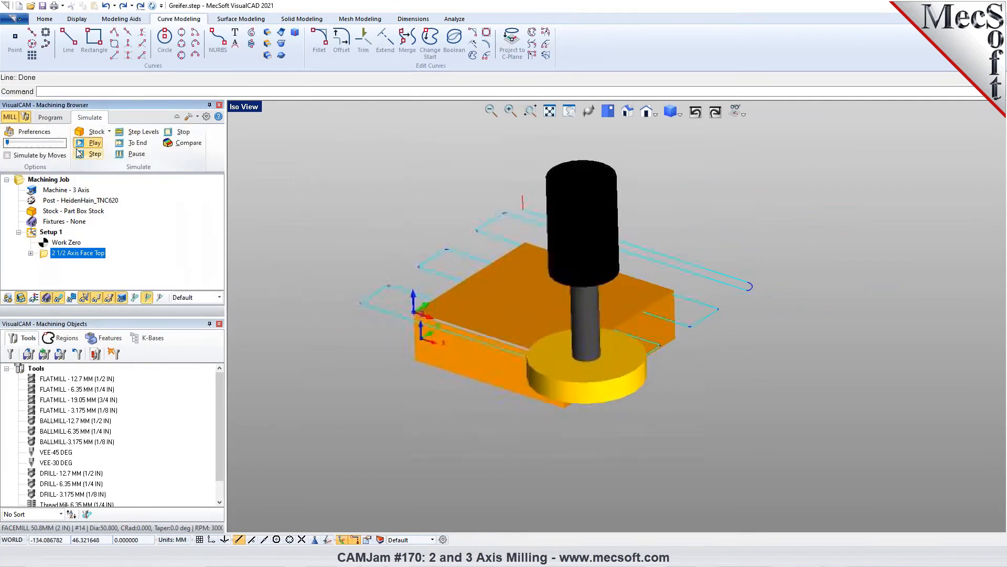
{"action": "left_click", "coordinate": [201, 298]}
{"action": "left_click", "coordinate": [184, 314]}
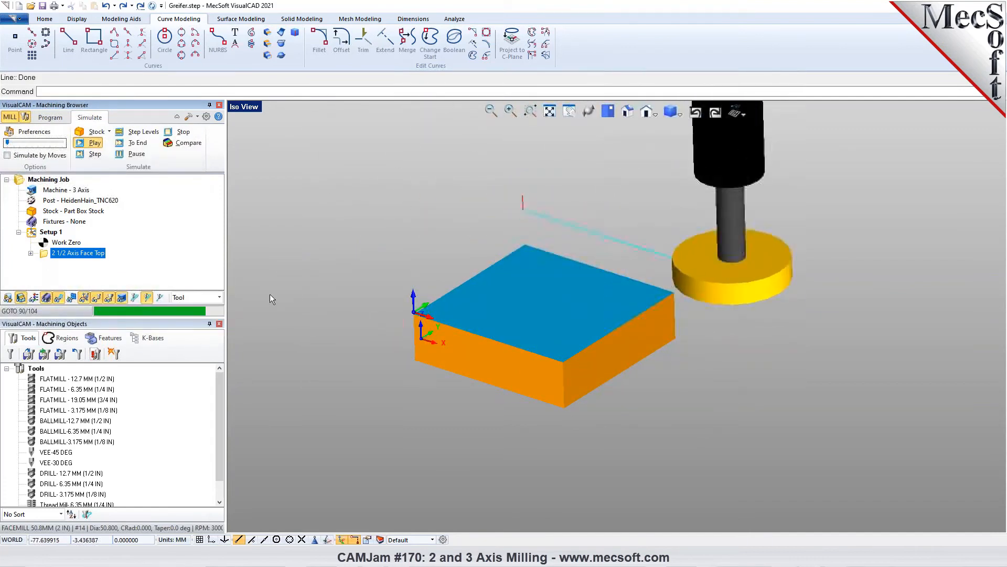
Edit the Face Top operation with a width offset of 10 and a new stepover percentage, and regenerate its toolpath.
{"action": "double_click", "coordinate": [57, 253]}
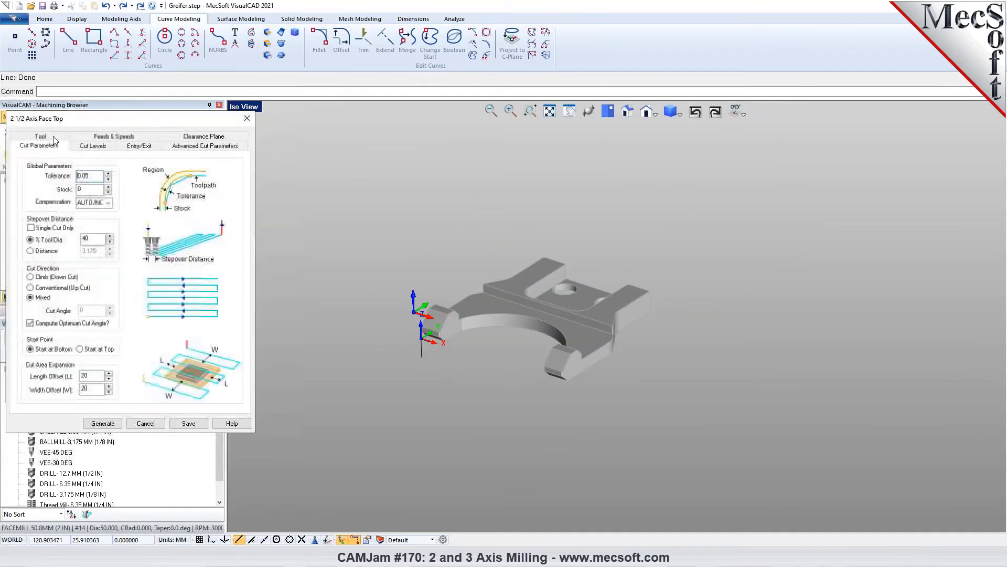
{"action": "double_click", "coordinate": [86, 376]}
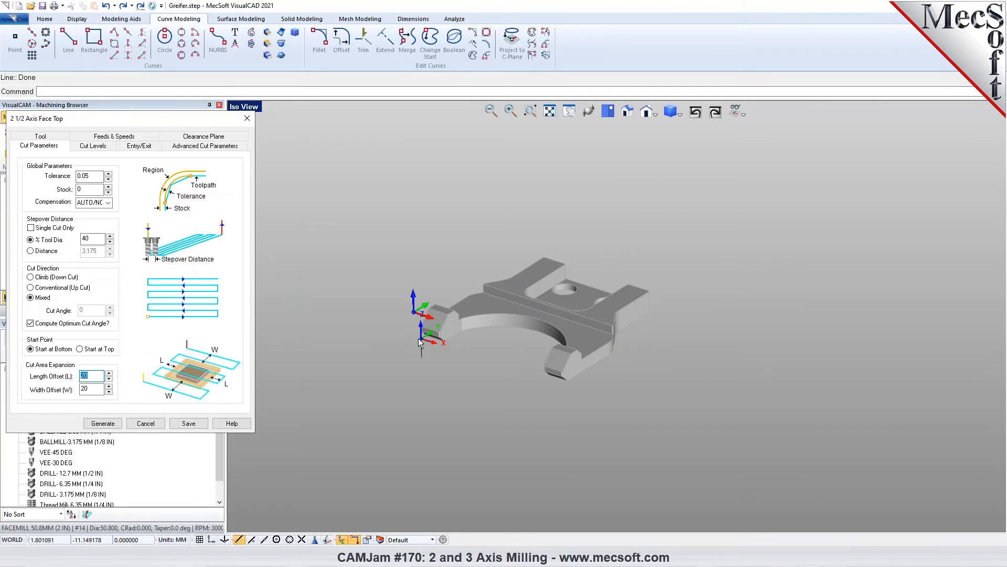
{"action": "double_click", "coordinate": [90, 389]}
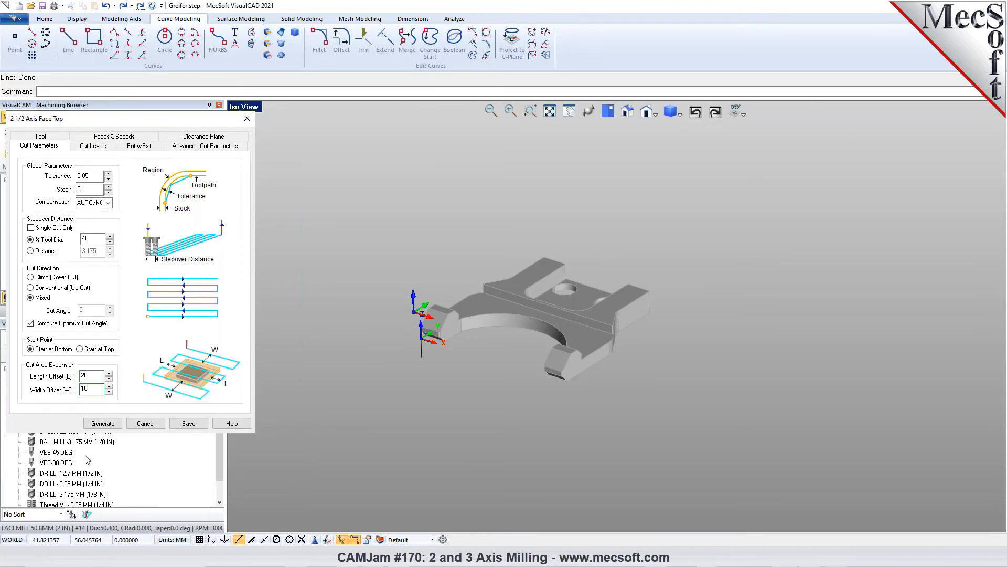
{"action": "double_click", "coordinate": [84, 238]}
{"action": "left_click", "coordinate": [103, 423]}
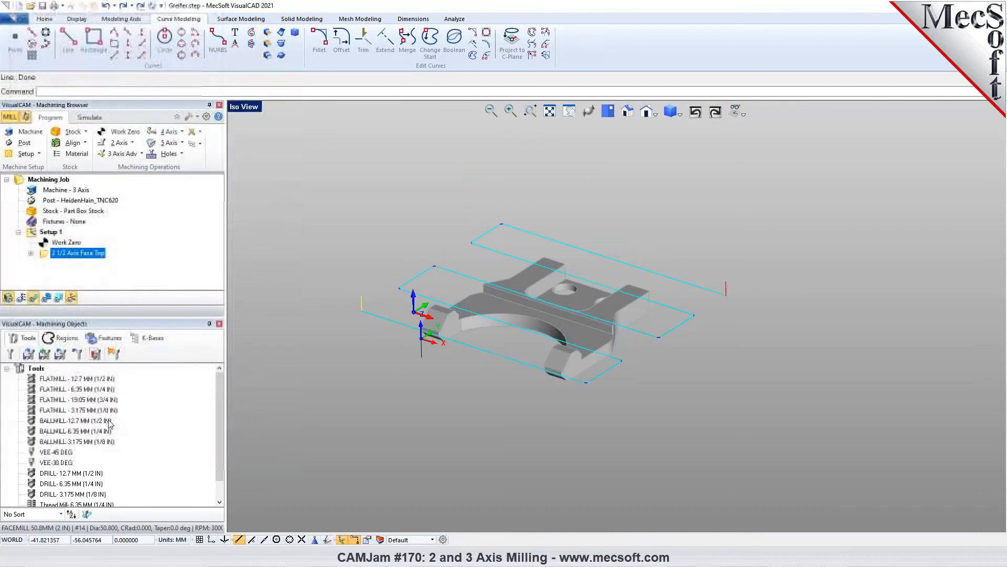
Simulate the regenerated Face Top toolpath and inspect the faced stock.
{"action": "left_click", "coordinate": [90, 117]}
{"action": "left_click", "coordinate": [88, 143]}
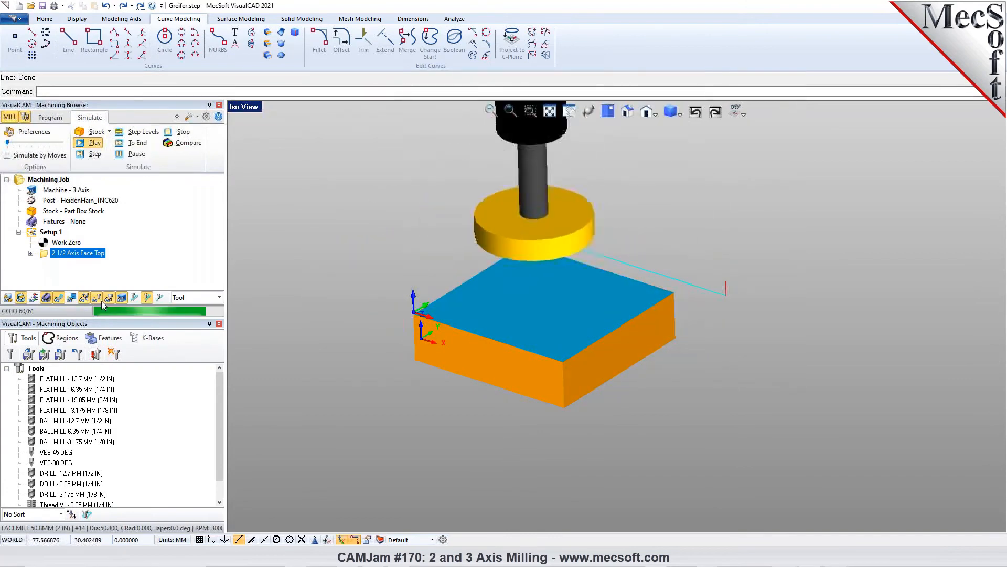
{"action": "right_click_drag", "start_coordinate": [455, 375], "coordinate": [500, 364]}
{"action": "scroll", "coordinate": [451, 290], "scroll_direction": "up", "scroll_amount": 1}
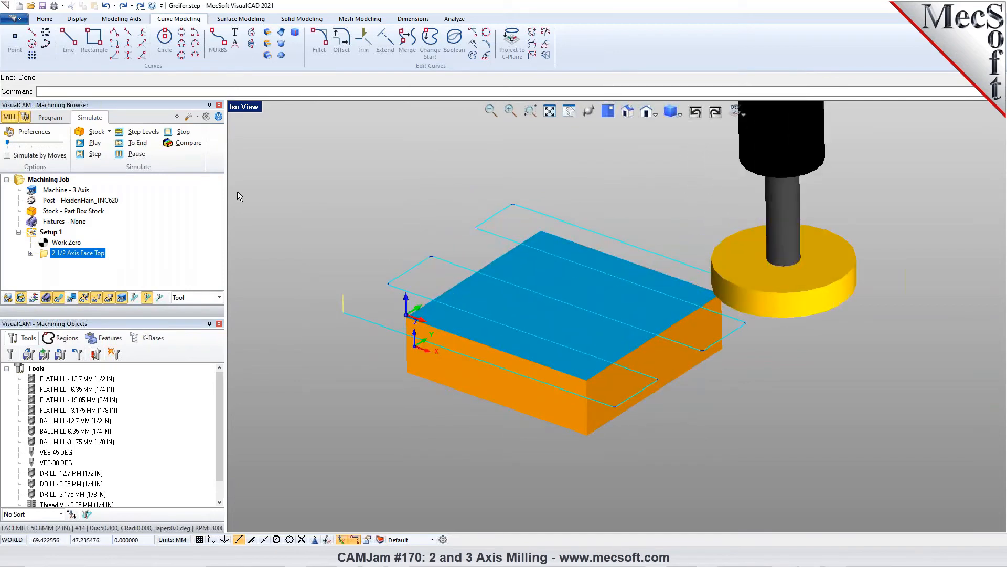
Return to programming and hide the Face Top toolpath and the stock to examine the bare part.
{"action": "left_click", "coordinate": [46, 120]}
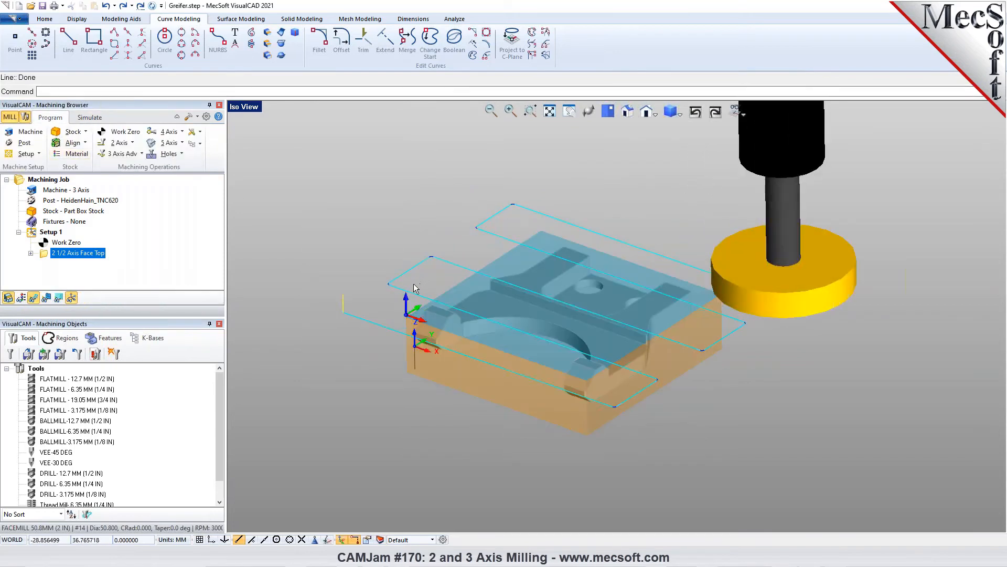
{"action": "left_click", "coordinate": [8, 298]}
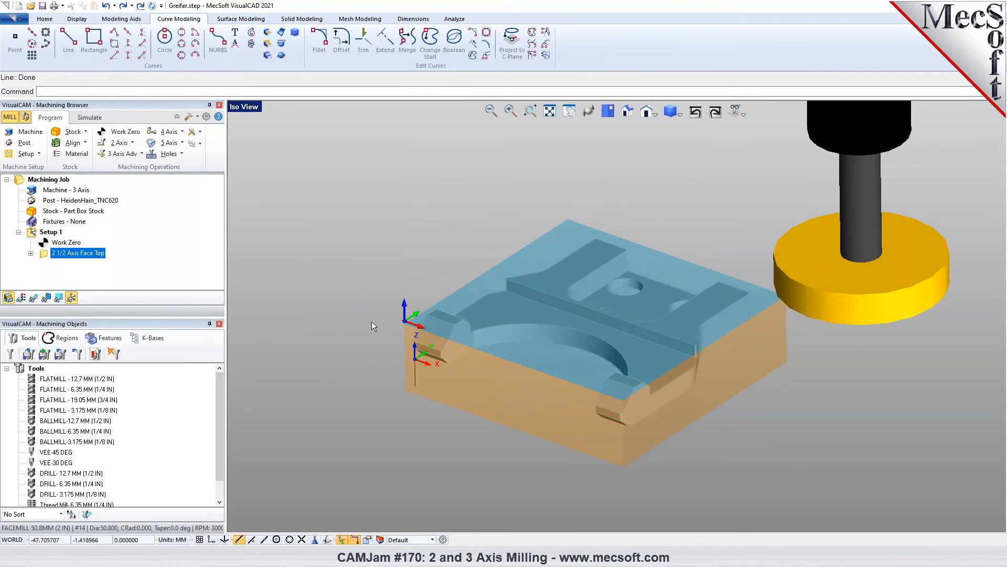
{"action": "scroll", "coordinate": [493, 326], "scroll_direction": "up", "scroll_amount": 1}
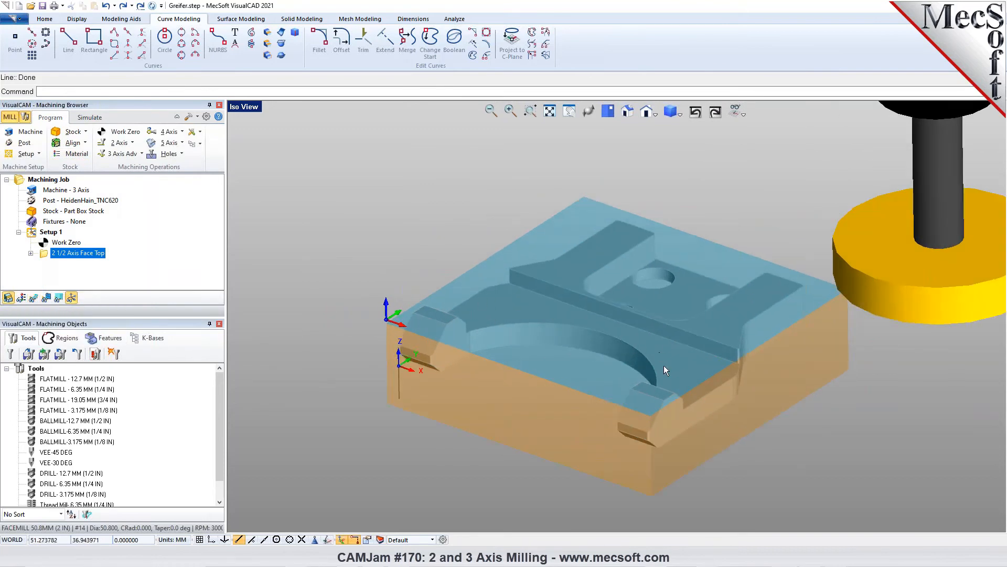
{"action": "left_click", "coordinate": [8, 300]}
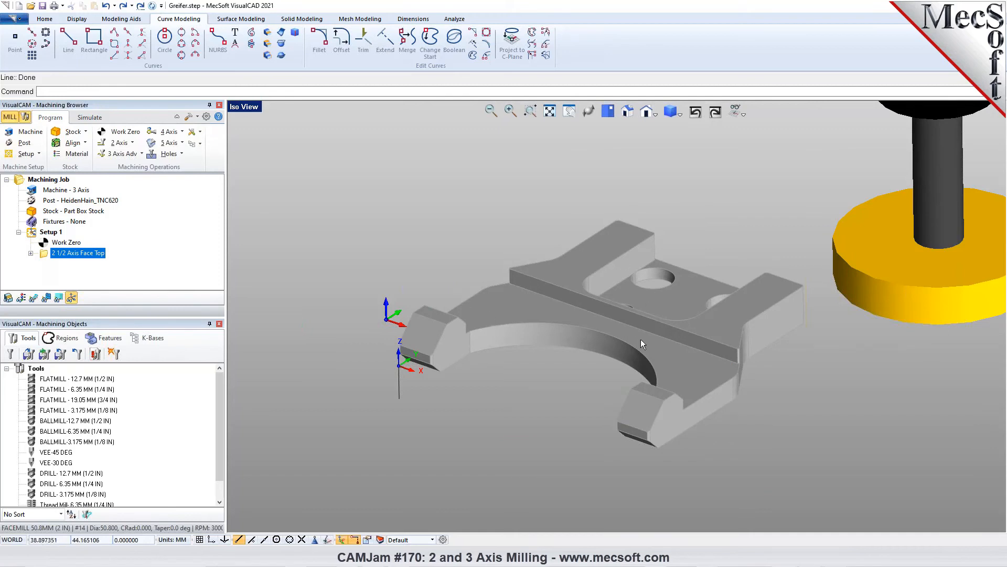
{"action": "middle_click_drag", "start_coordinate": [641, 339], "coordinate": [685, 337]}
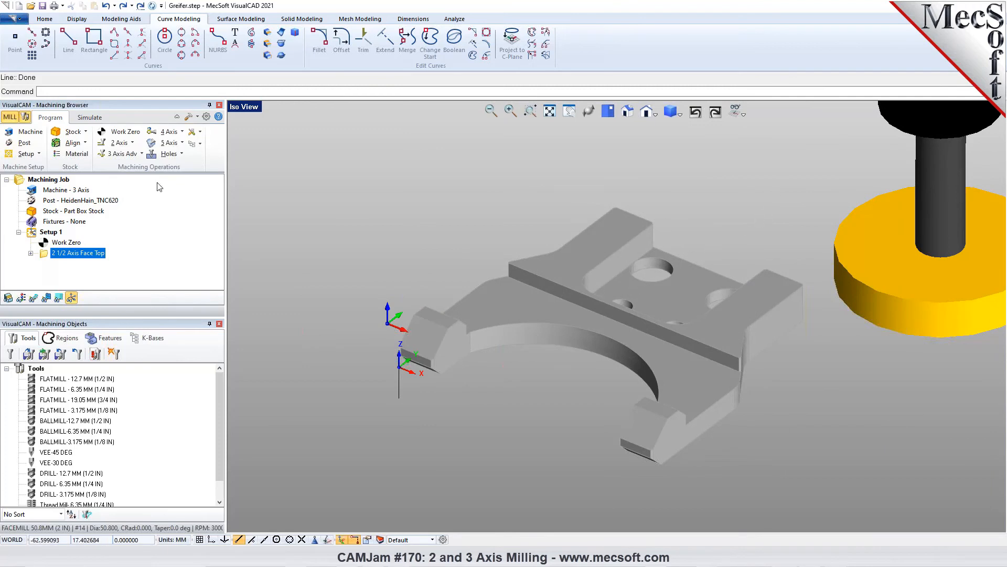
Start a 2 1/2 Axis Facing operation and select the open pocket's upper edges as its machining region.
{"action": "left_click", "coordinate": [132, 143]}
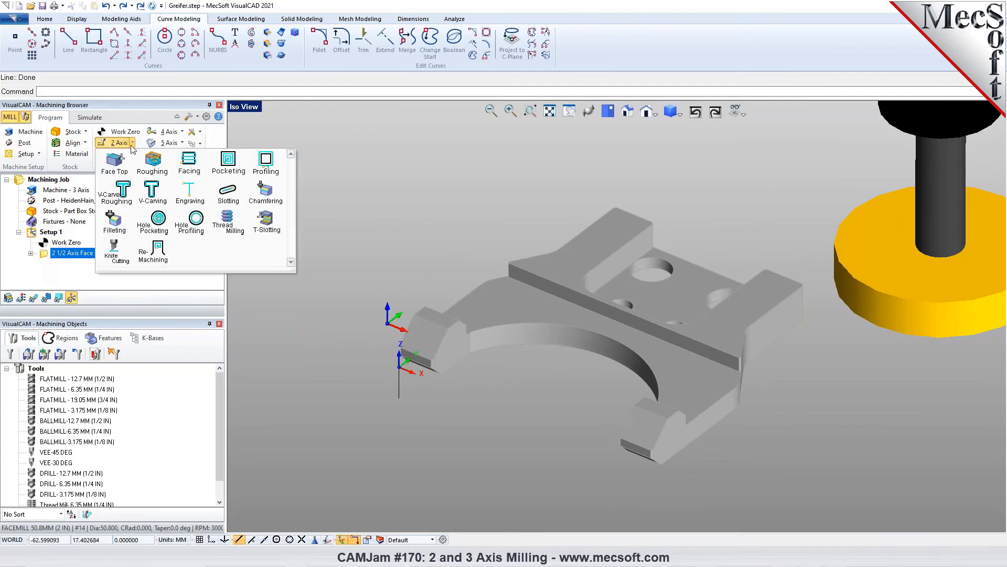
{"action": "left_click", "coordinate": [187, 165]}
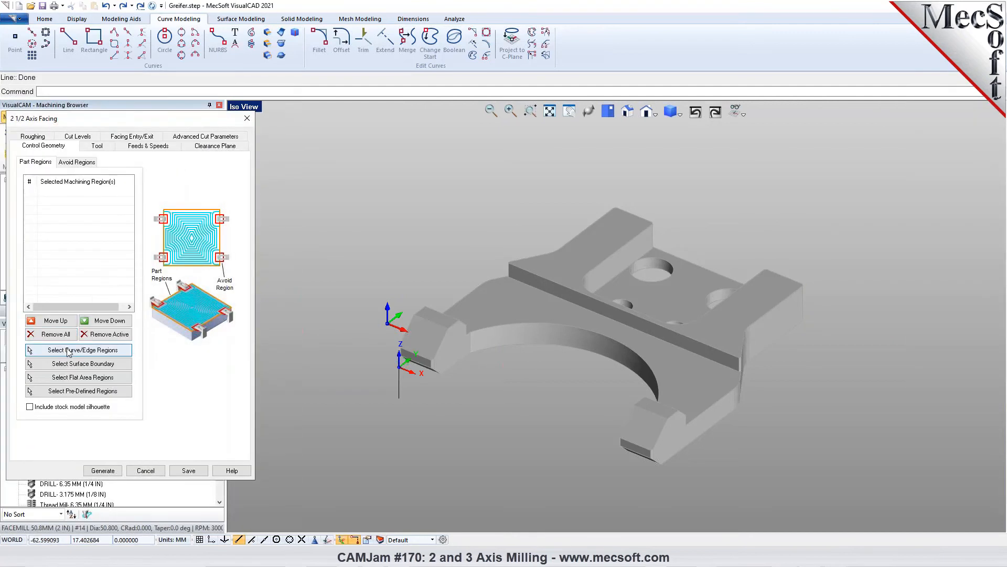
{"action": "left_click", "coordinate": [67, 351]}
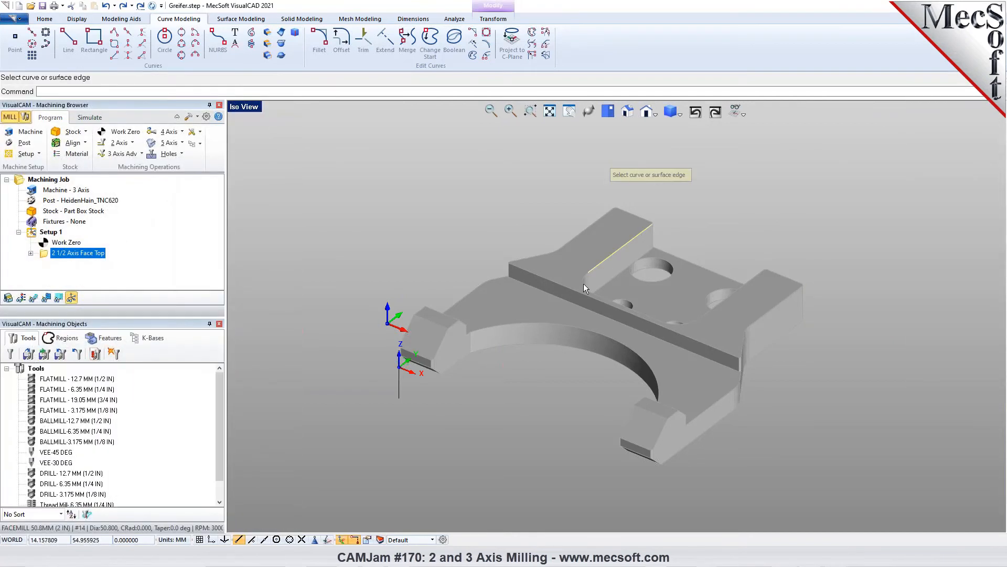
{"action": "scroll", "coordinate": [582, 280], "scroll_direction": "up", "scroll_amount": 3}
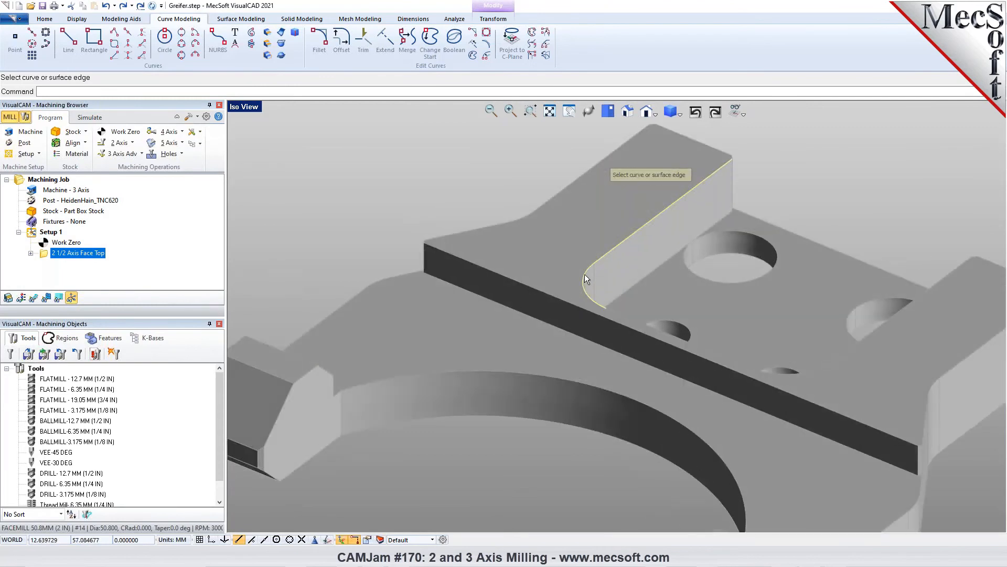
{"action": "scroll", "coordinate": [668, 337], "scroll_direction": "up", "scroll_amount": 2}
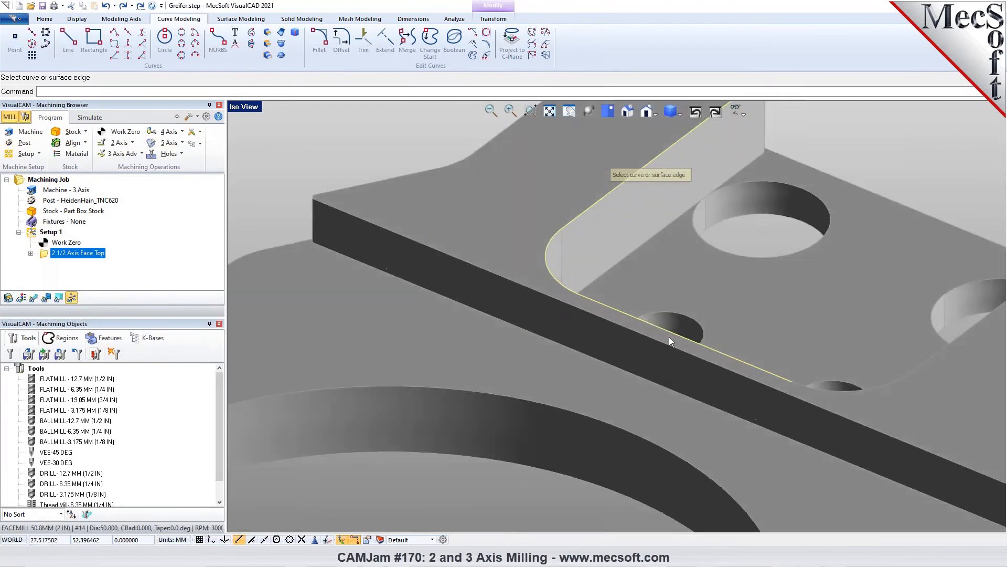
{"action": "scroll", "coordinate": [669, 337], "scroll_direction": "down", "scroll_amount": 1}
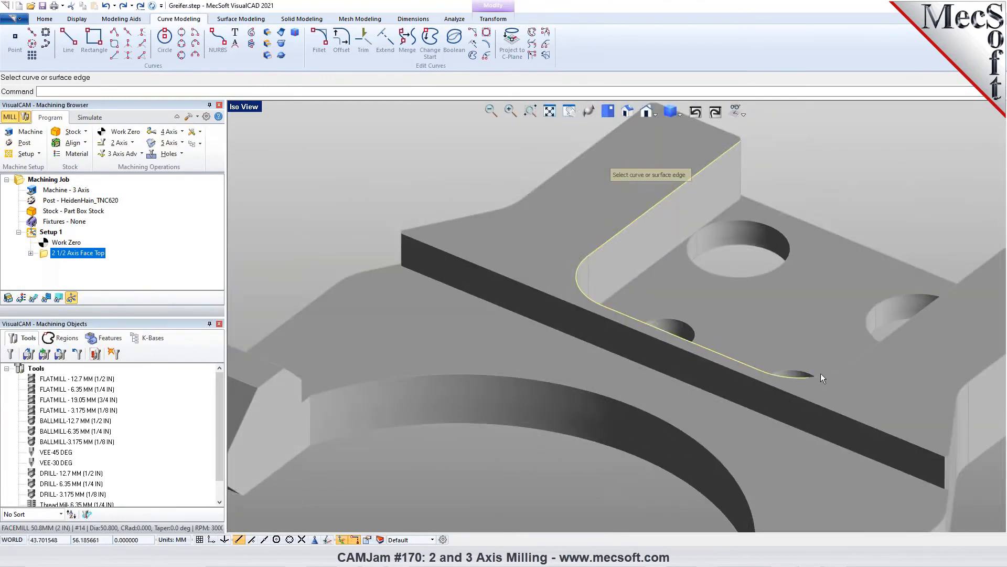
{"action": "scroll", "coordinate": [771, 351], "scroll_direction": "down", "scroll_amount": 2}
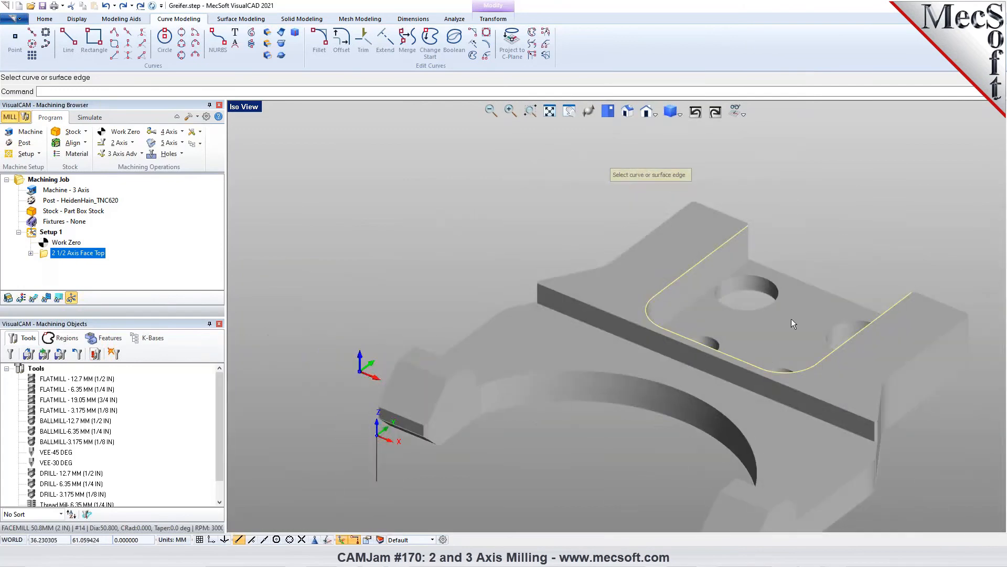
{"action": "left_click", "coordinate": [776, 345]}
{"action": "right_click", "coordinate": [814, 265]}
Assign the FLATMILL - 19.05 MM (3/4 IN) tool to the Facing operation and review its feeds, speeds and clearance plane.
{"action": "left_click", "coordinate": [95, 147]}
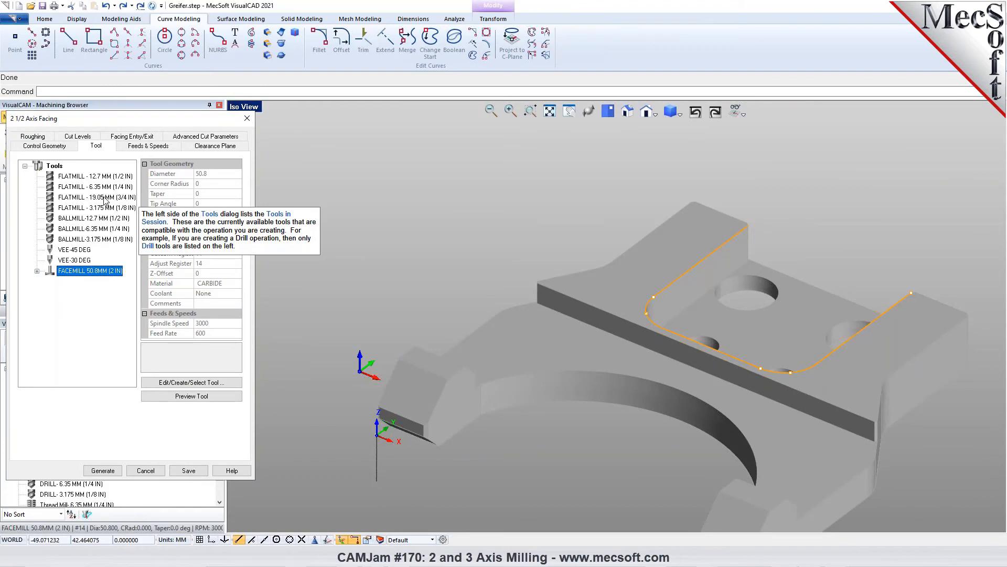
{"action": "left_click", "coordinate": [109, 178]}
{"action": "left_click", "coordinate": [108, 198]}
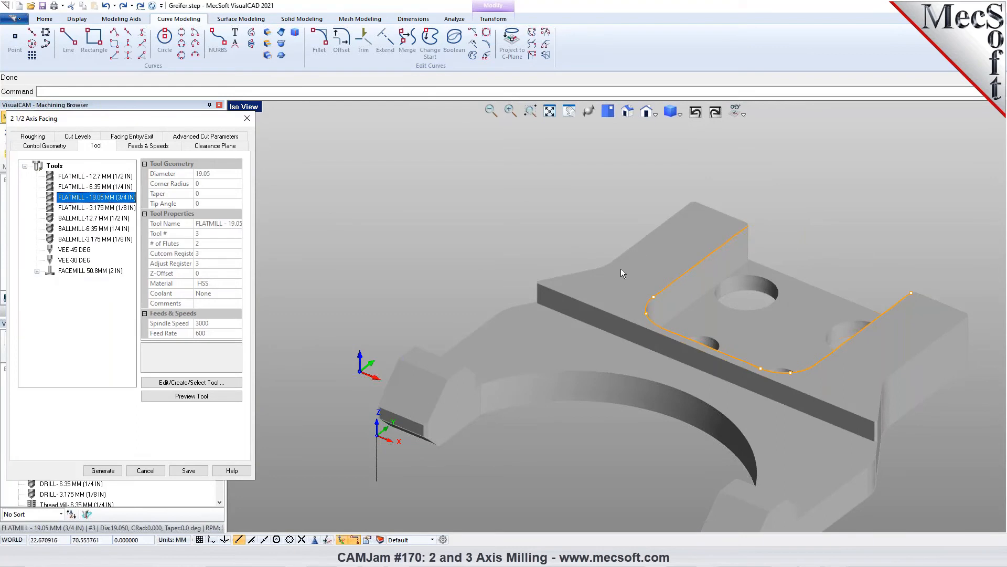
{"action": "left_click", "coordinate": [155, 150]}
{"action": "left_click", "coordinate": [205, 149]}
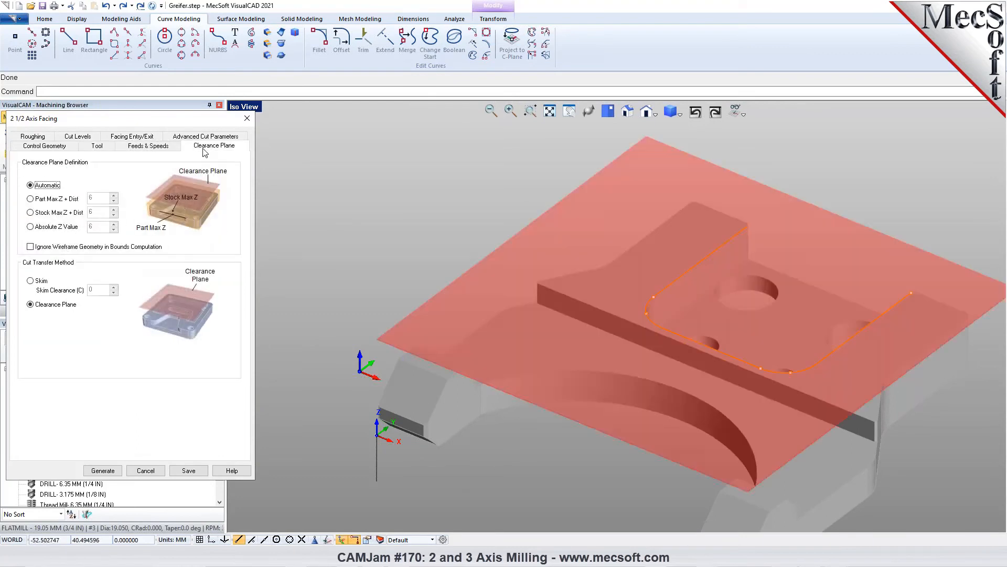
Set the Facing roughing parameters to tolerance 0.01, stock 0.5 and Climb (Down Cut) direction.
{"action": "left_click", "coordinate": [33, 136]}
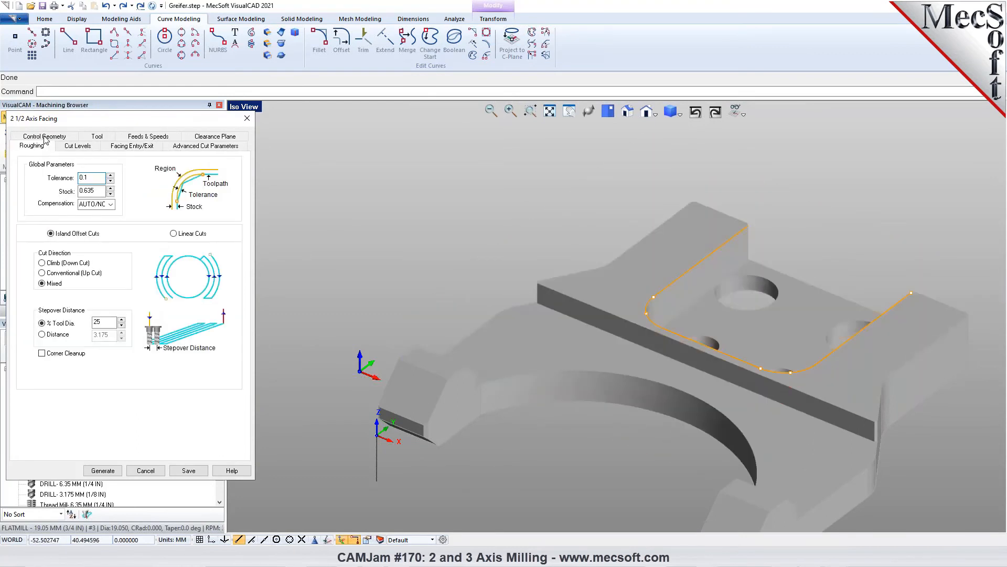
{"action": "left_click", "coordinate": [85, 177]}
{"action": "type", "text": "0.01"}
{"action": "key", "text": "Tab"}
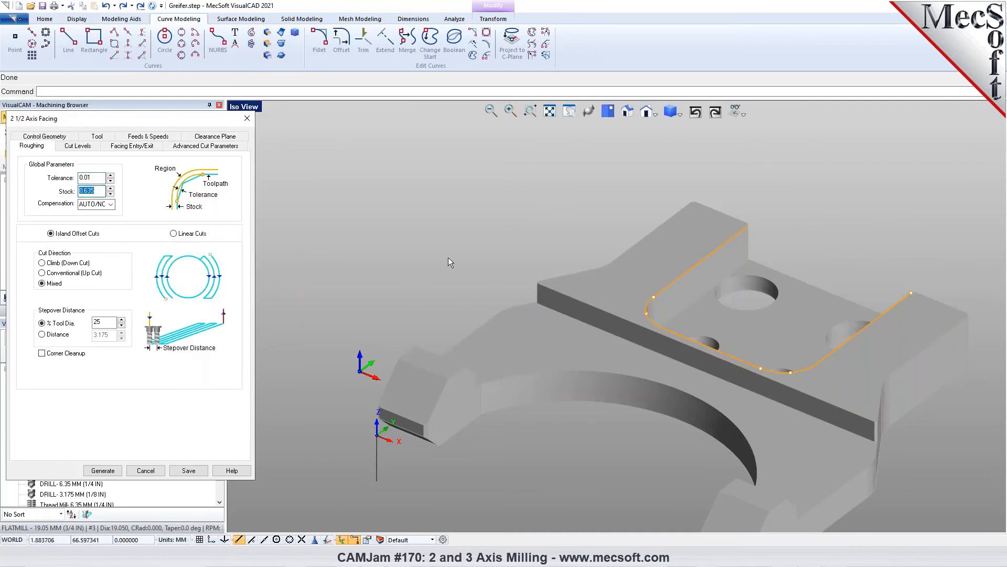
{"action": "left_click", "coordinate": [85, 190]}
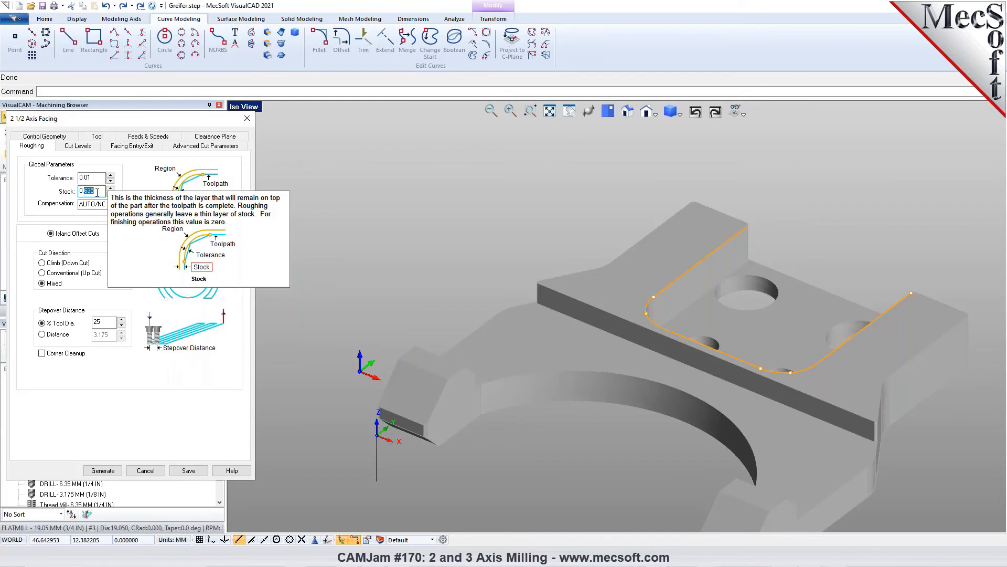
{"action": "type", "text": "5"}
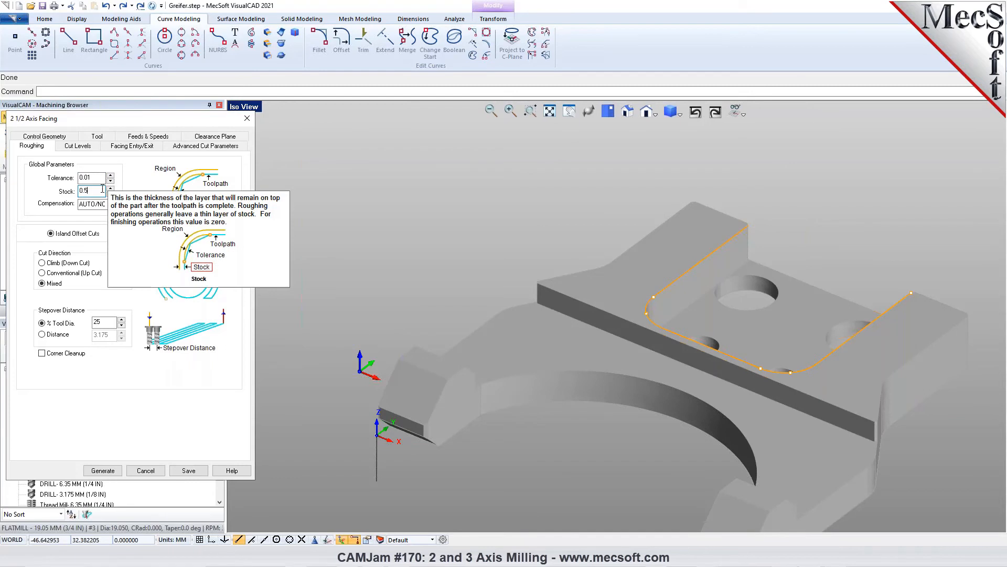
{"action": "left_click", "coordinate": [66, 264]}
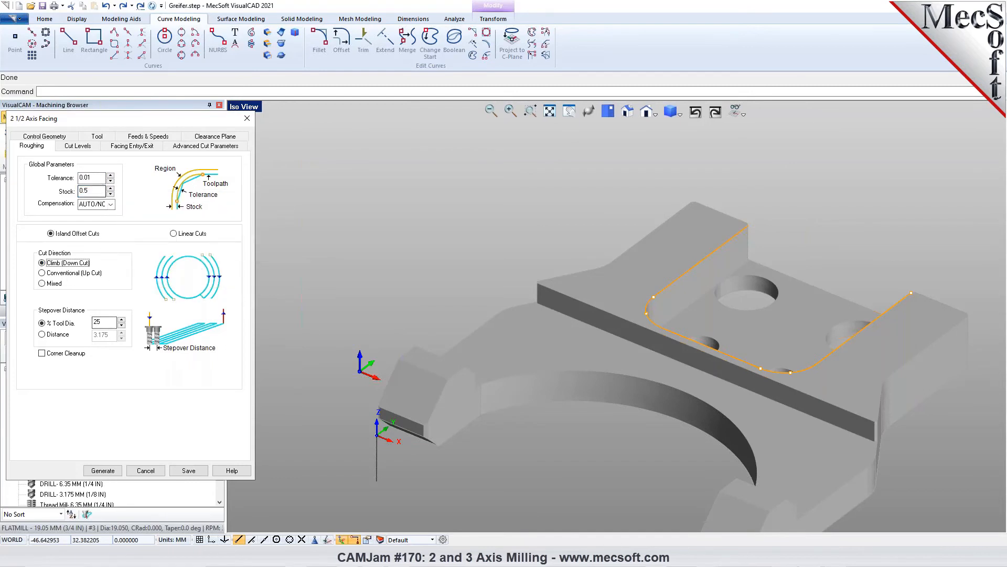
Define the total cut depth of 7 by picking the pocket's top corner and floor, and set the rough depth per cut to 7/2.
{"action": "left_click", "coordinate": [78, 146]}
{"action": "left_click", "coordinate": [113, 222]}
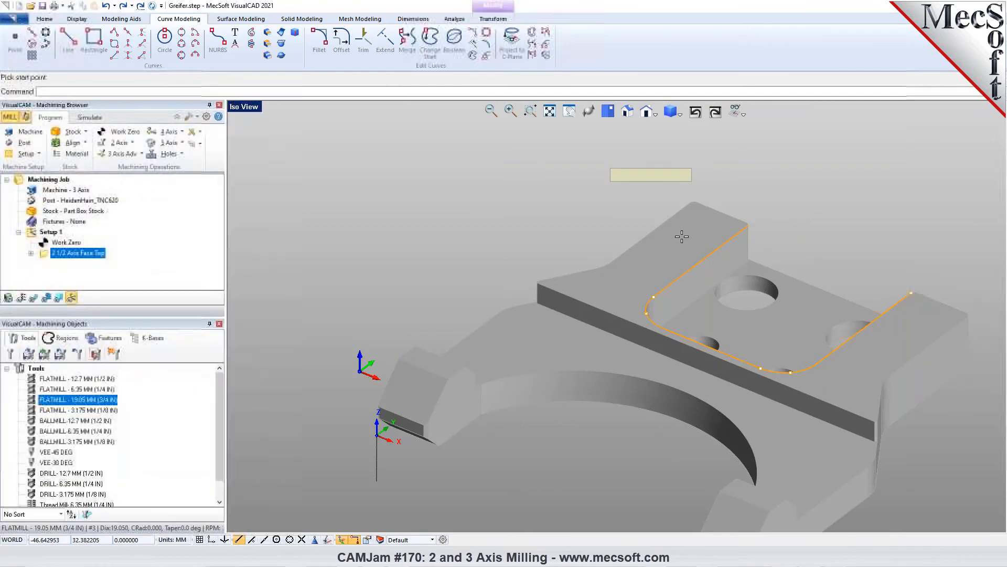
{"action": "left_click", "coordinate": [748, 223]}
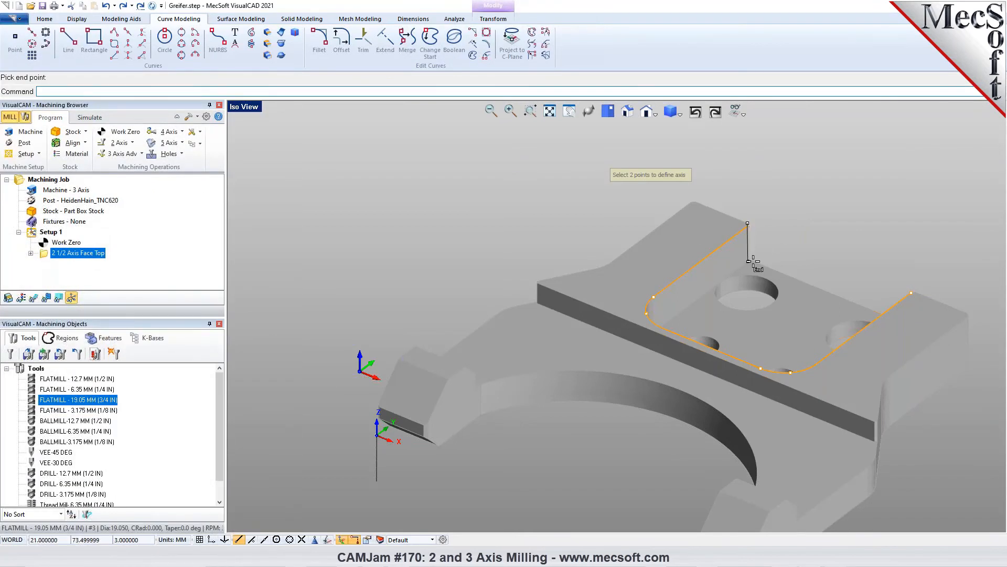
{"action": "right_click_drag", "start_coordinate": [778, 293], "coordinate": [686, 292]}
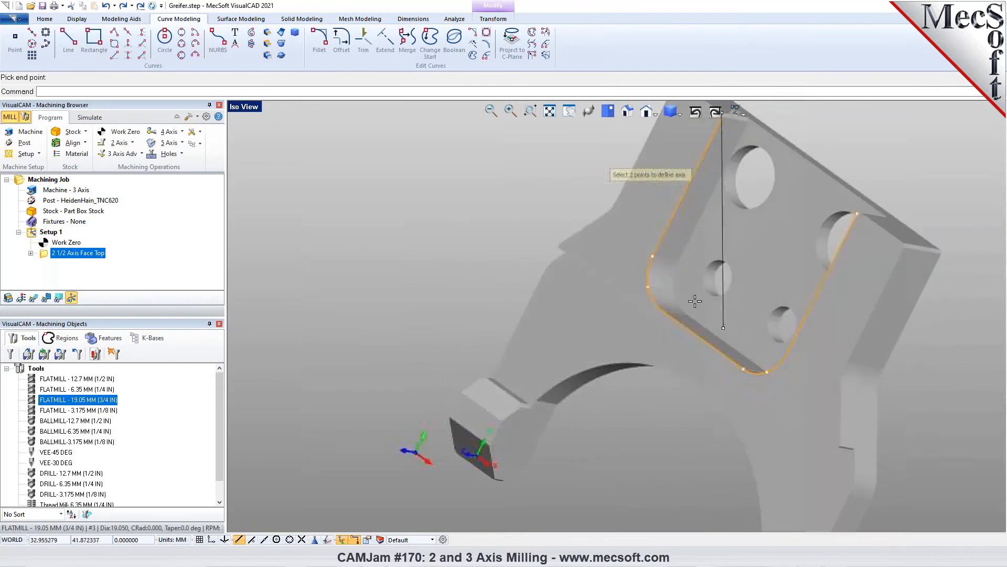
{"action": "left_click", "coordinate": [679, 260]}
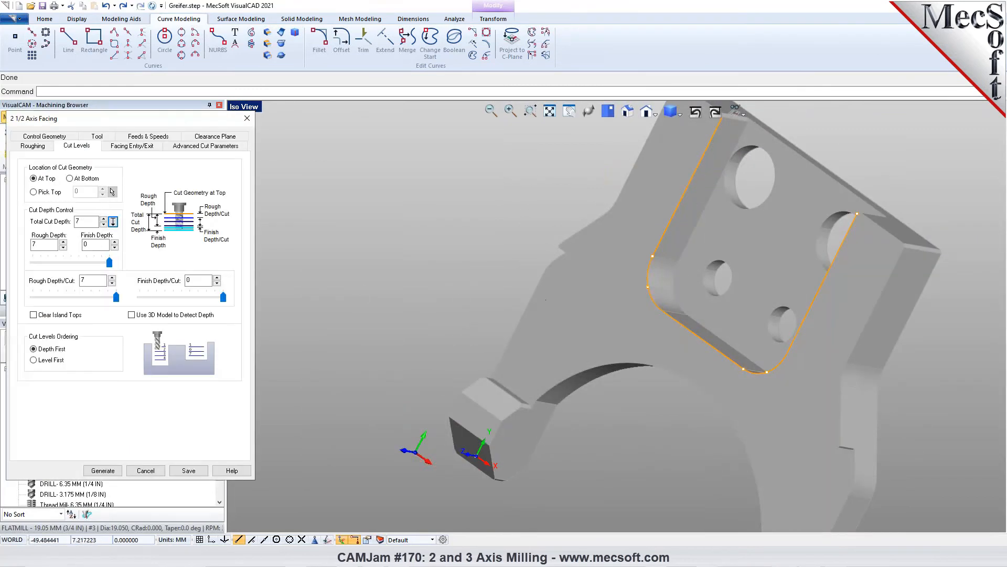
{"action": "double_click", "coordinate": [104, 282]}
{"action": "mouse_move", "coordinate": [104, 282]}
{"action": "type", "text": "/2"}
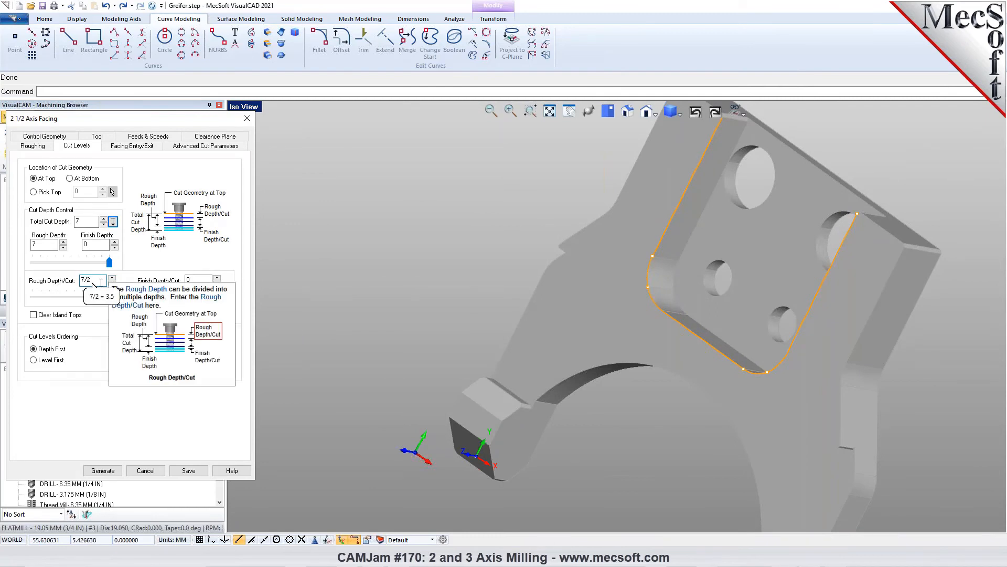
{"action": "key", "text": "Return"}
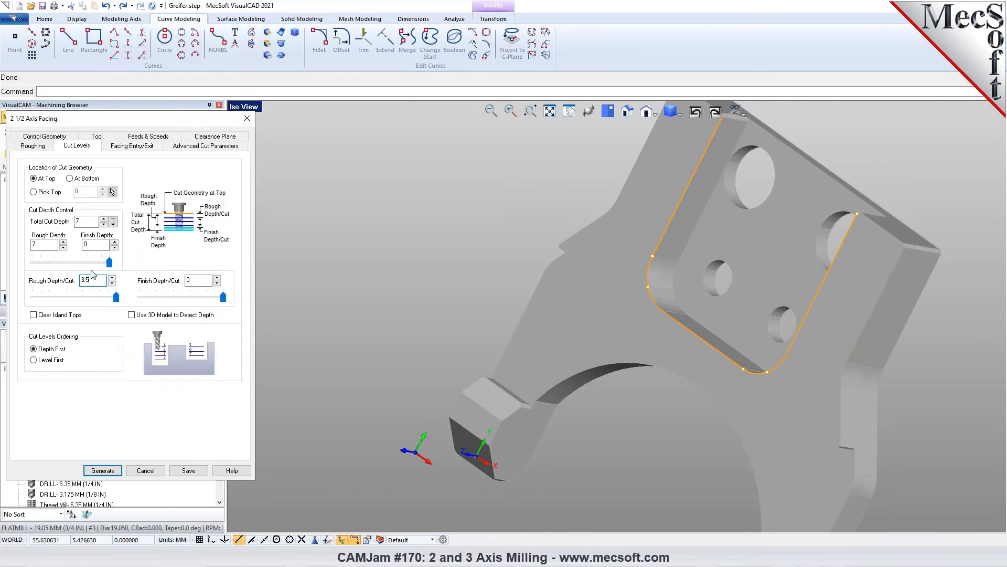
Review the facing entry and exit settings, set the arc fitting tolerance to 0.02, and generate the Facing toolpath.
{"action": "left_click", "coordinate": [125, 146]}
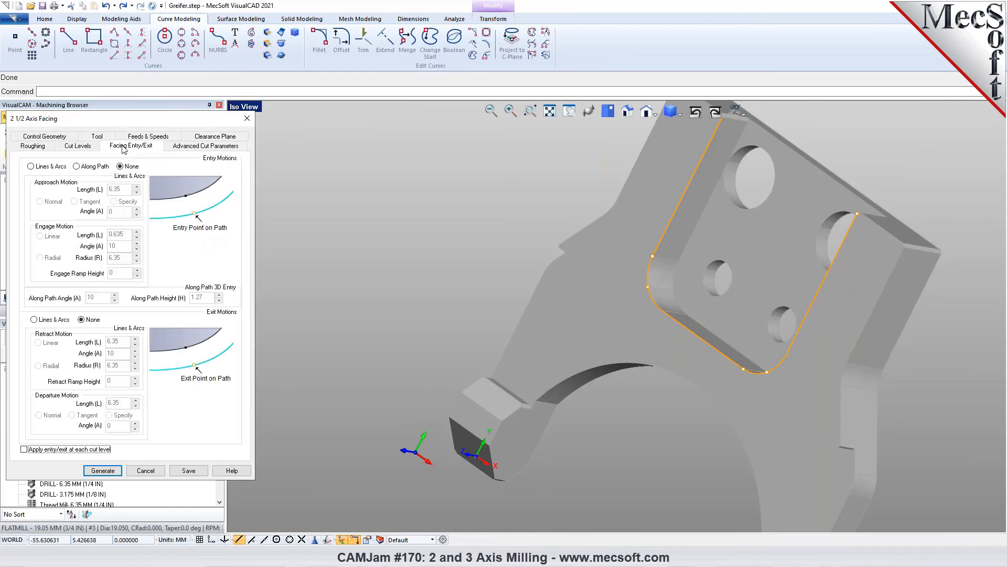
{"action": "left_click", "coordinate": [191, 146]}
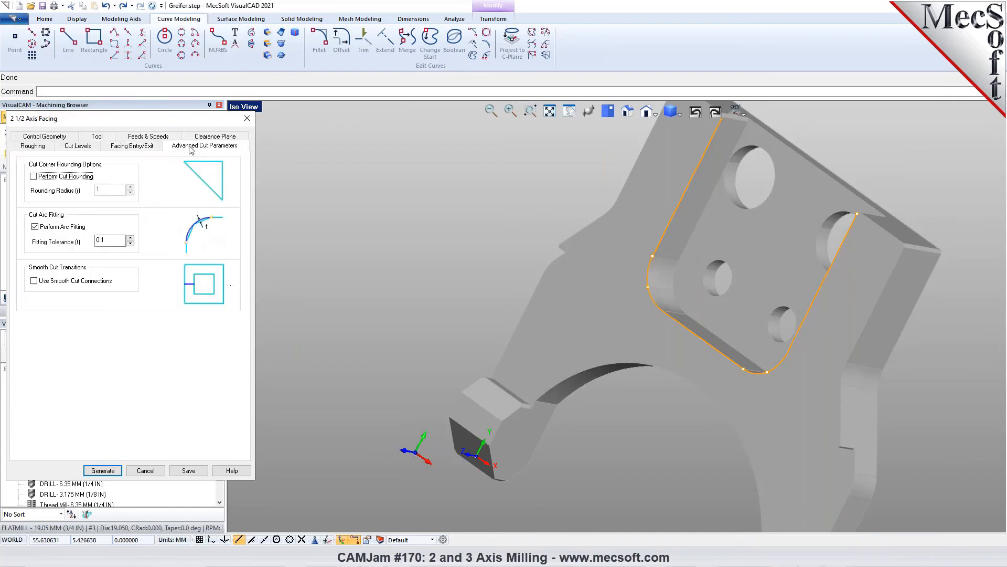
{"action": "left_click", "coordinate": [106, 240]}
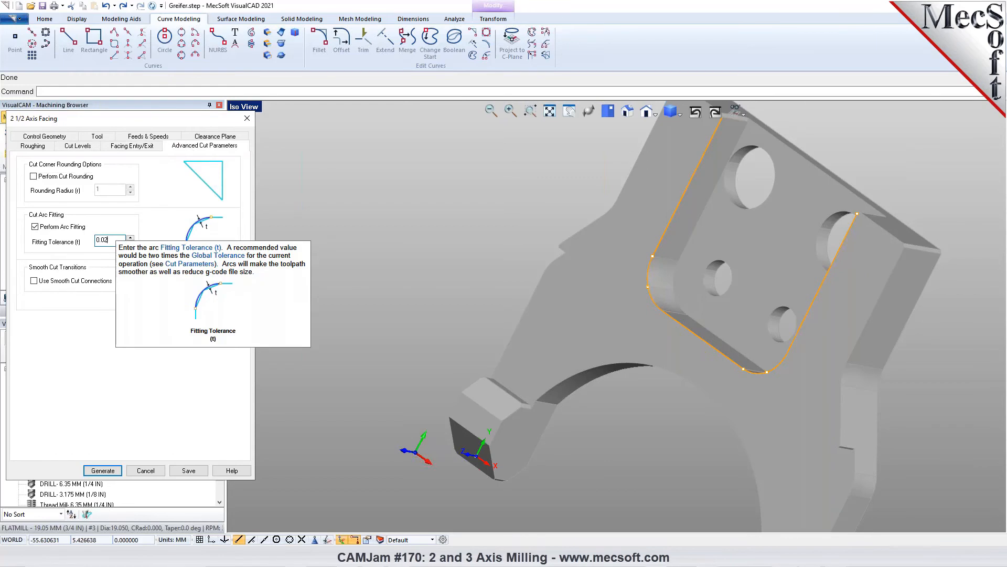
{"action": "left_click", "coordinate": [103, 470]}
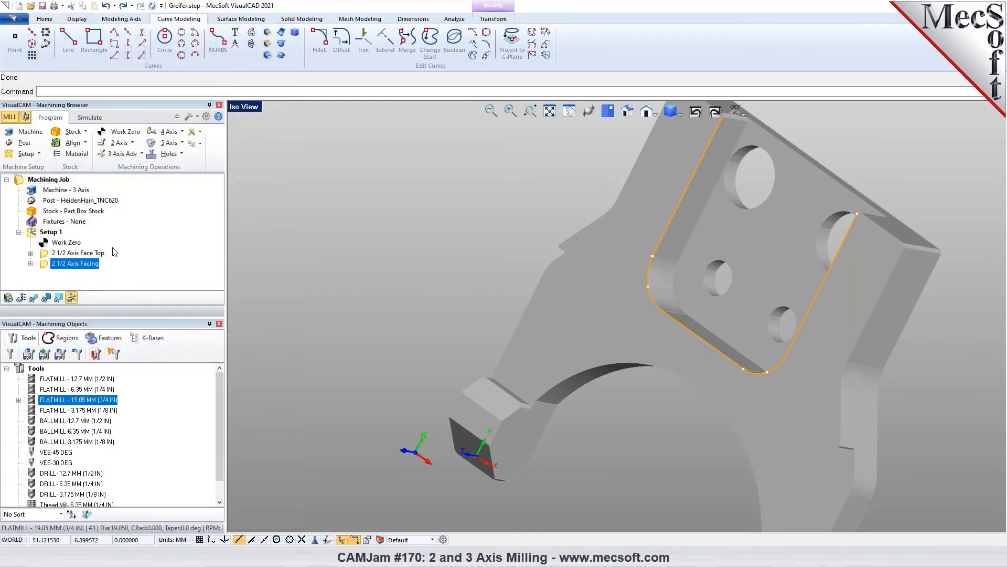
Inspect the Facing toolpath around the open pocket and simulate the operation on the stock.
{"action": "right_click_drag", "start_coordinate": [489, 340], "coordinate": [497, 389]}
{"action": "scroll", "coordinate": [513, 371], "scroll_direction": "up", "scroll_amount": 5}
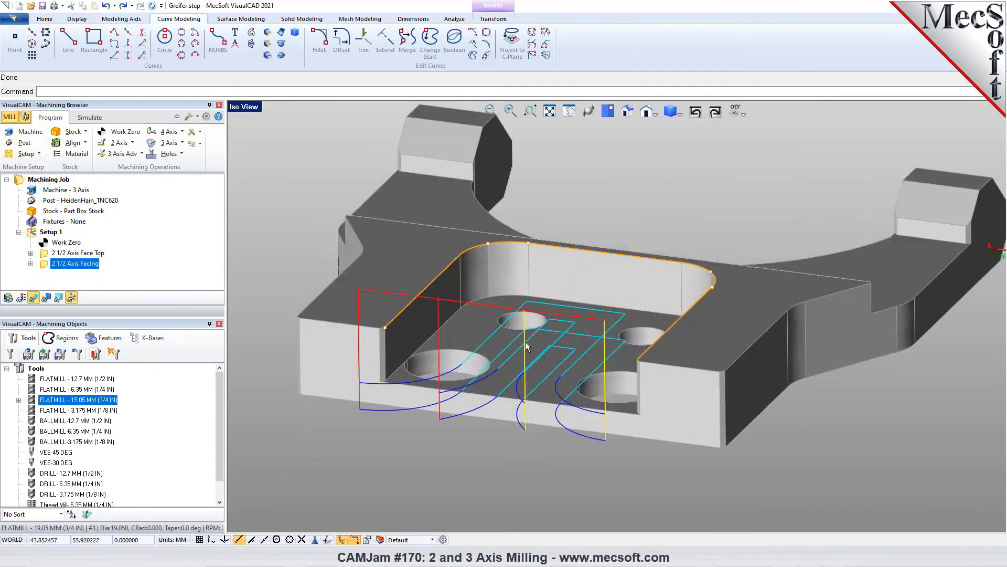
{"action": "scroll", "coordinate": [514, 371], "scroll_direction": "down", "scroll_amount": 5}
{"action": "right_click_drag", "start_coordinate": [543, 348], "coordinate": [674, 374]}
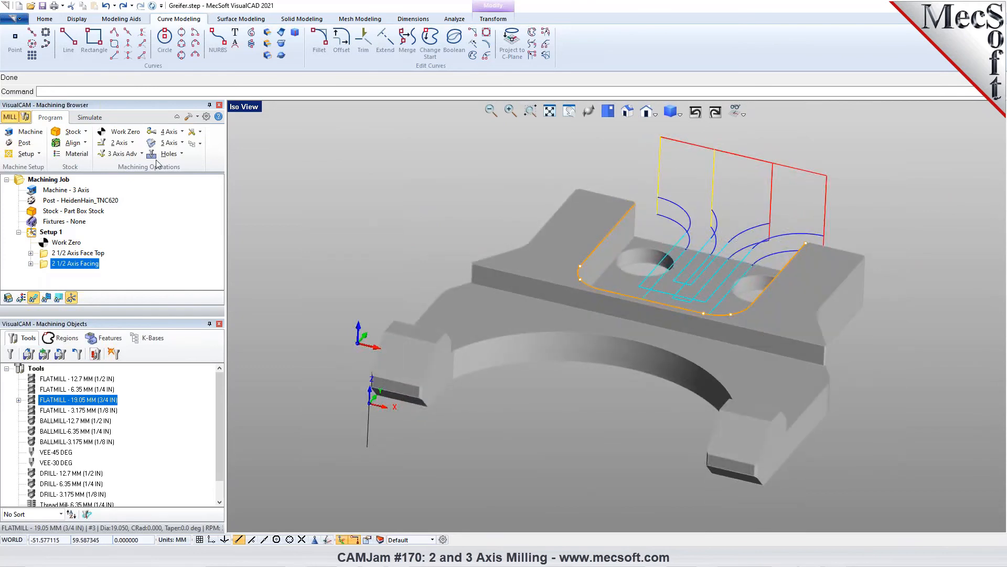
{"action": "left_click", "coordinate": [102, 122]}
{"action": "left_click", "coordinate": [94, 144]}
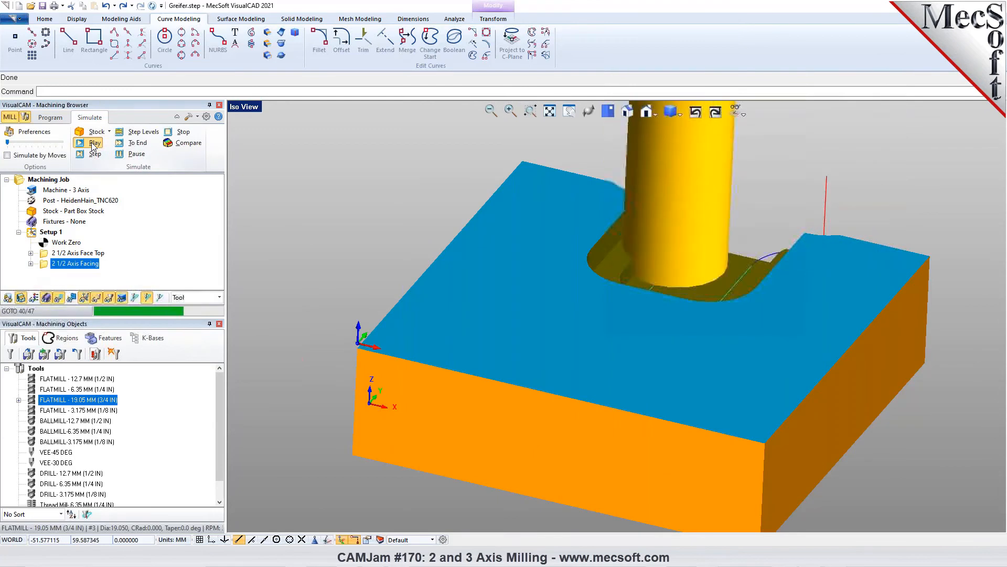
{"action": "right_click_drag", "start_coordinate": [630, 258], "coordinate": [593, 295]}
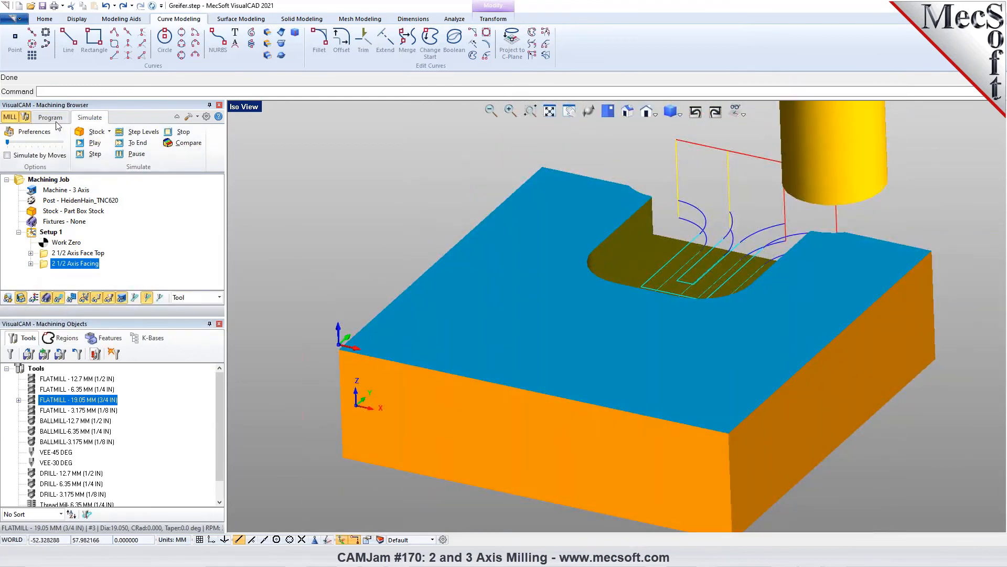
Add an Adaptive Roughing operation after 2 1/2 Axis Face Top and assign the FLATMILL - 12.7 MM (1/2 IN) tool.
{"action": "left_click", "coordinate": [52, 118]}
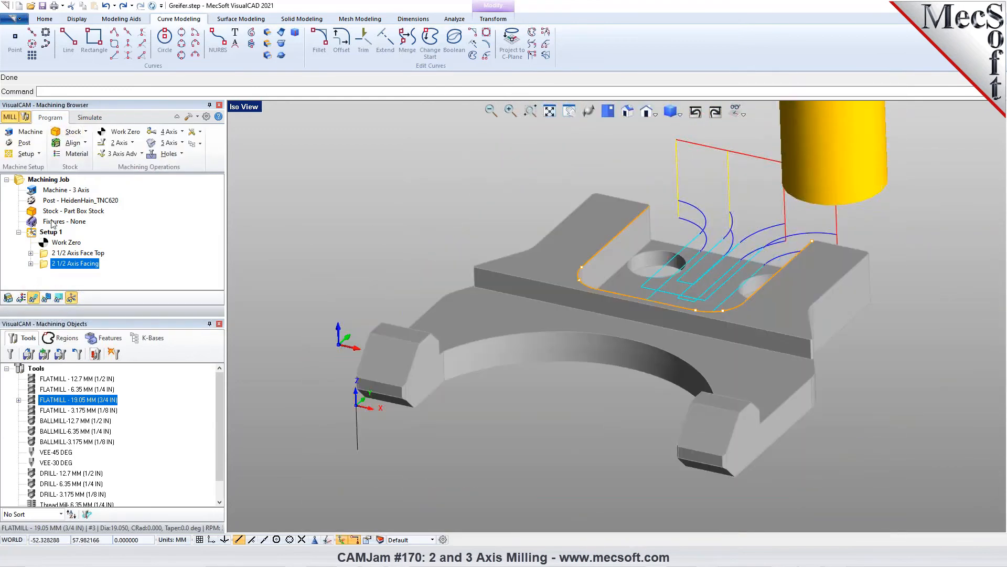
{"action": "left_click", "coordinate": [55, 255]}
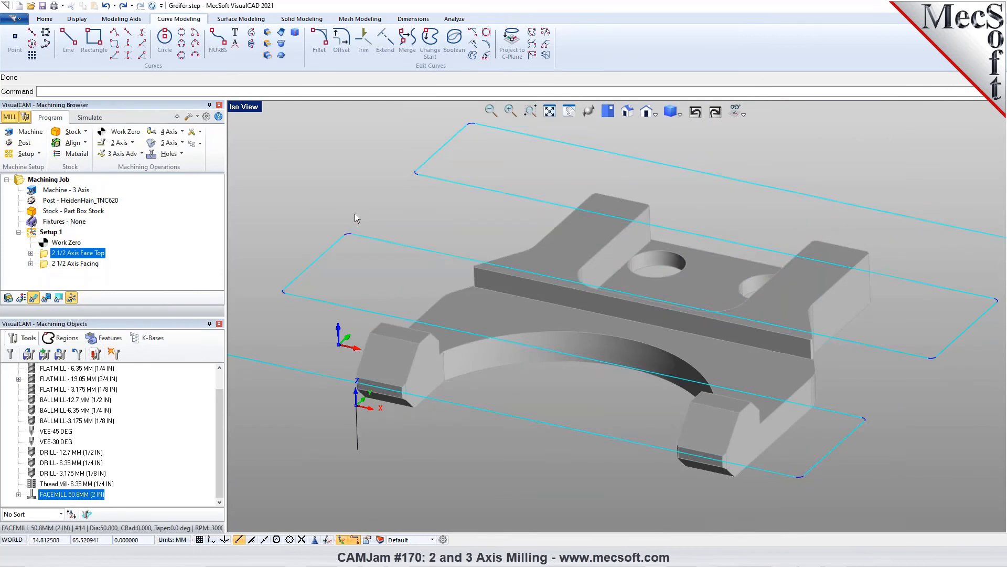
{"action": "left_click", "coordinate": [116, 153]}
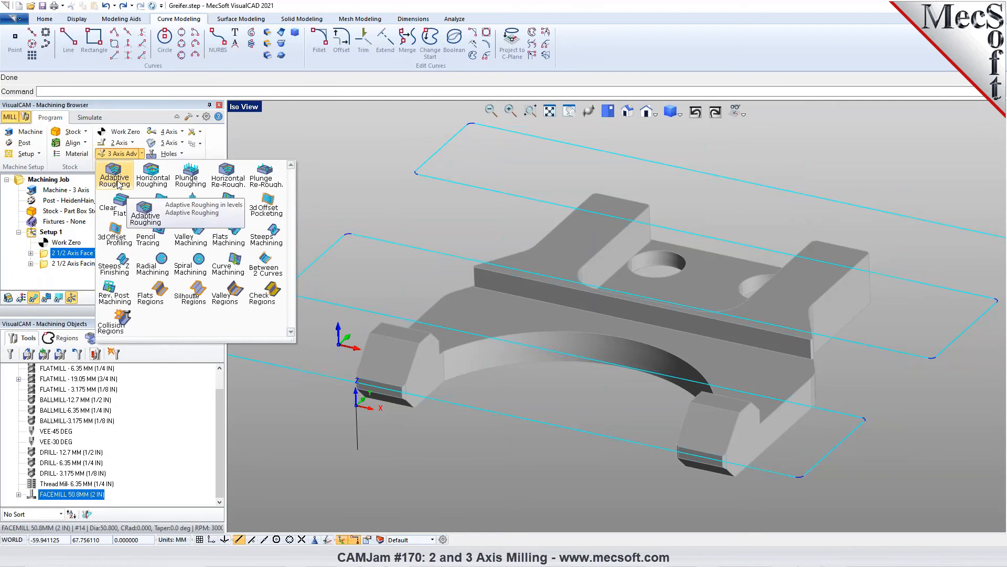
{"action": "left_click", "coordinate": [119, 180]}
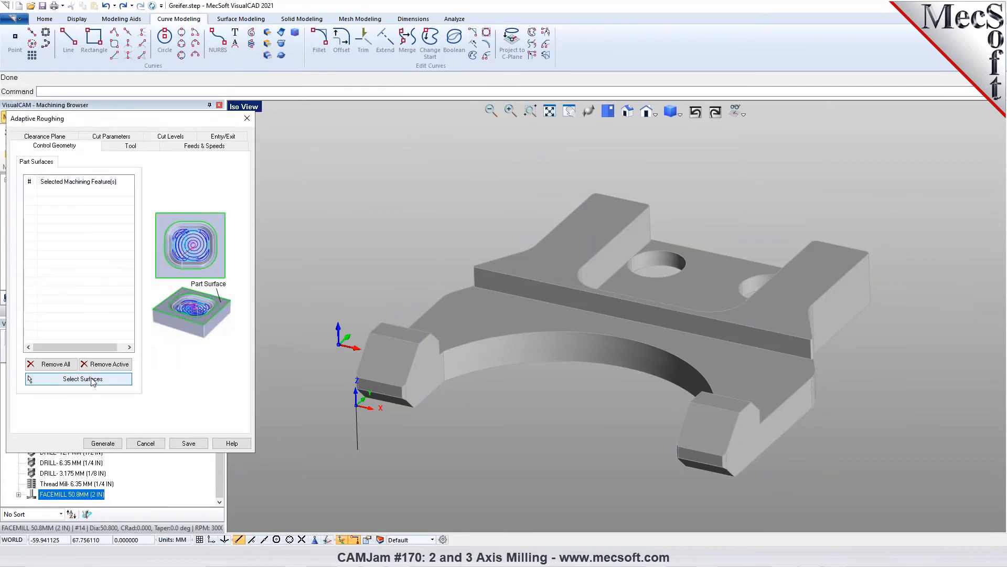
{"action": "left_click", "coordinate": [131, 148]}
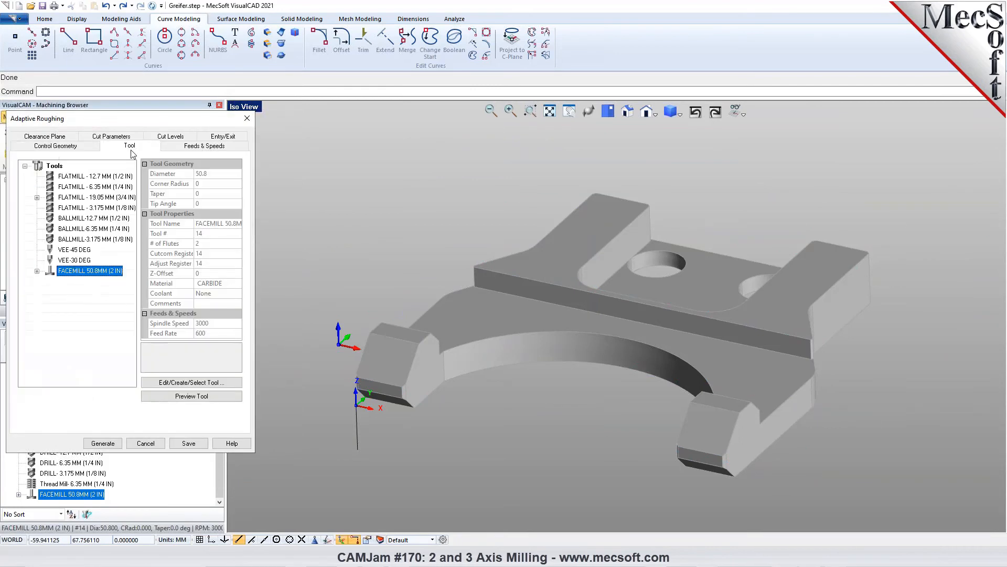
{"action": "left_click", "coordinate": [89, 198]}
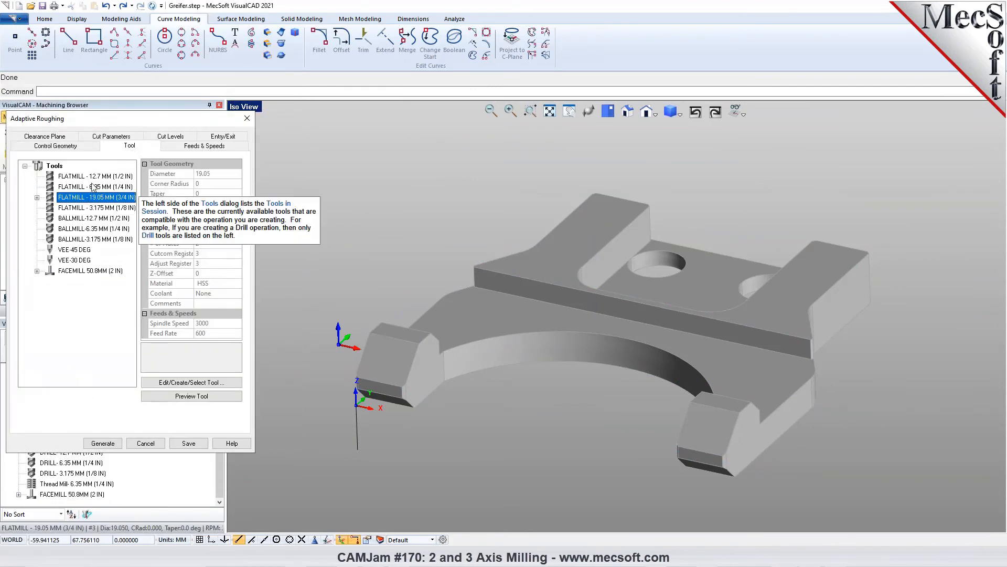
{"action": "left_click", "coordinate": [95, 176]}
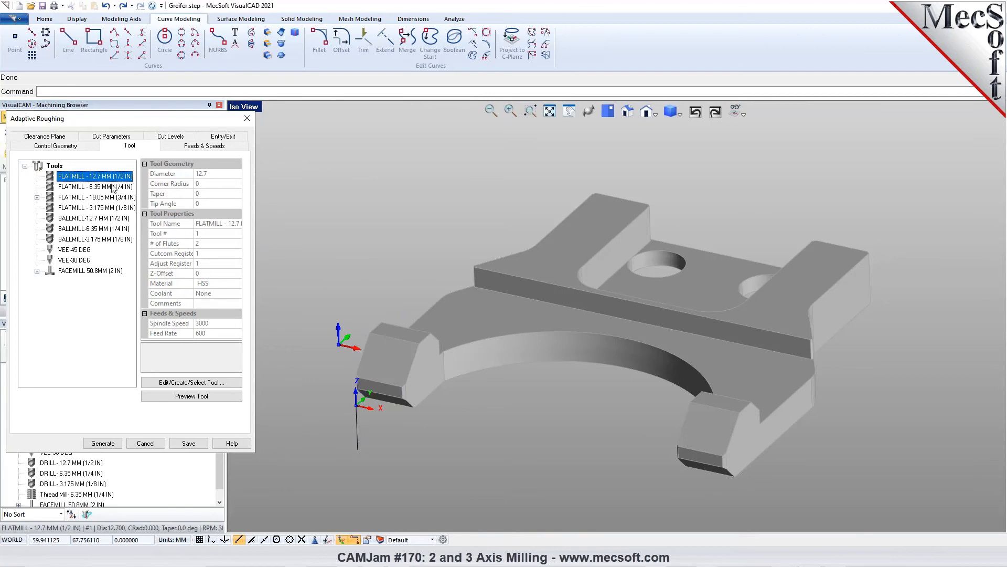
Set the roughing Intol and Outol to 0.05, review the cut levels, entry/exit and clearance plane settings, and generate the toolpath.
{"action": "left_click", "coordinate": [98, 137]}
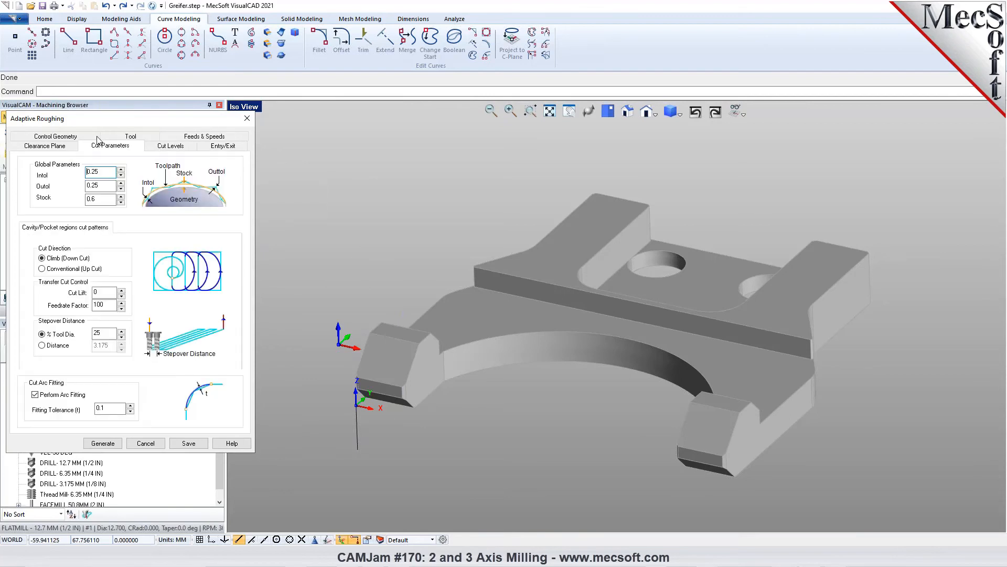
{"action": "mouse_move", "coordinate": [92, 172]}
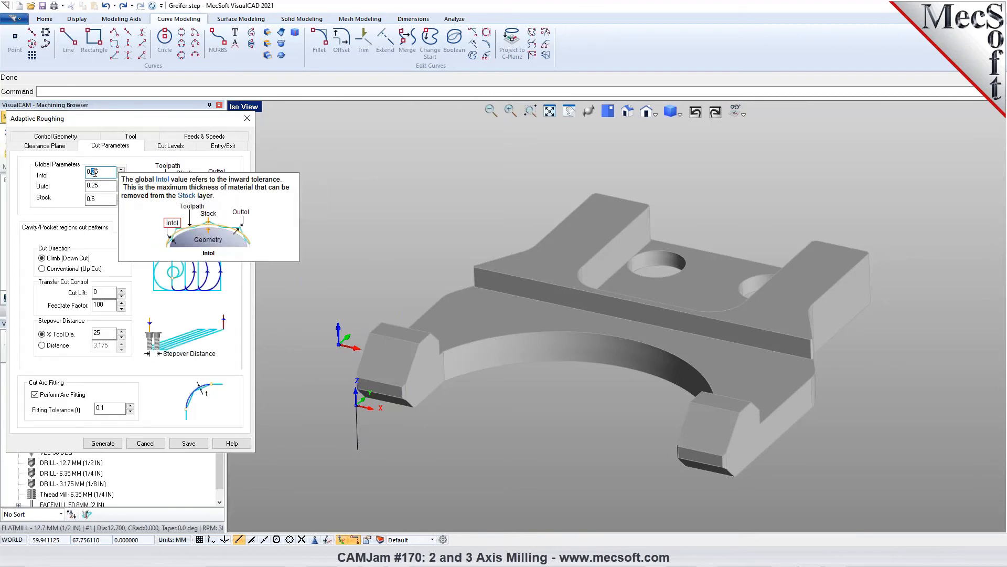
{"action": "type", "text": "0"}
{"action": "left_click_drag", "start_coordinate": [91, 185], "coordinate": [95, 185]}
{"action": "type", "text": "0"}
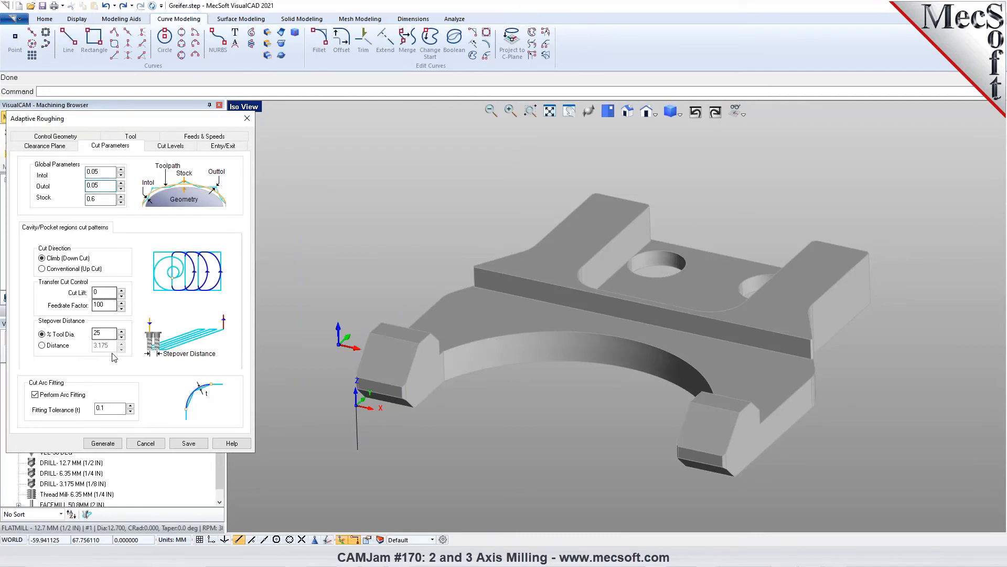
{"action": "left_click", "coordinate": [170, 147]}
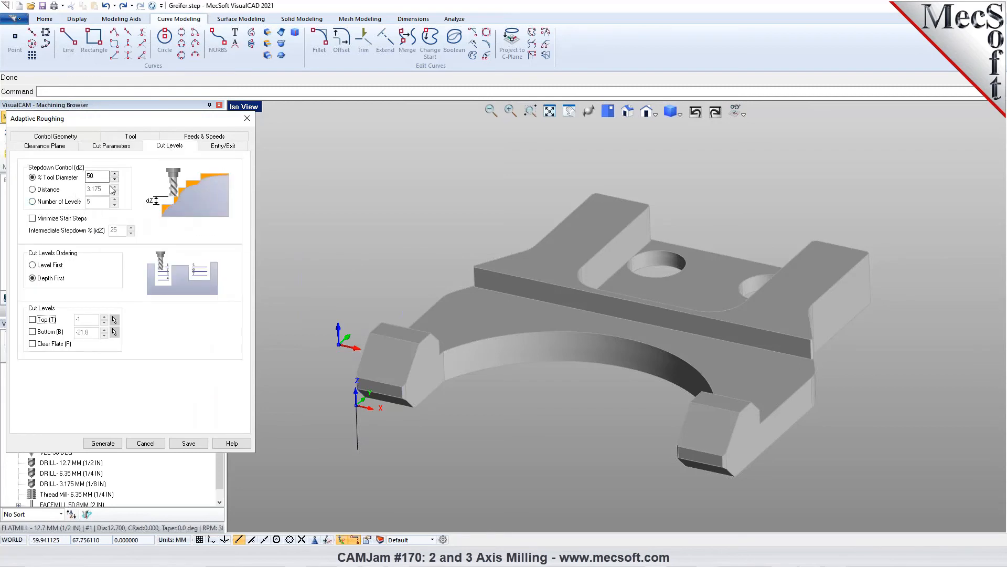
{"action": "left_click", "coordinate": [212, 148]}
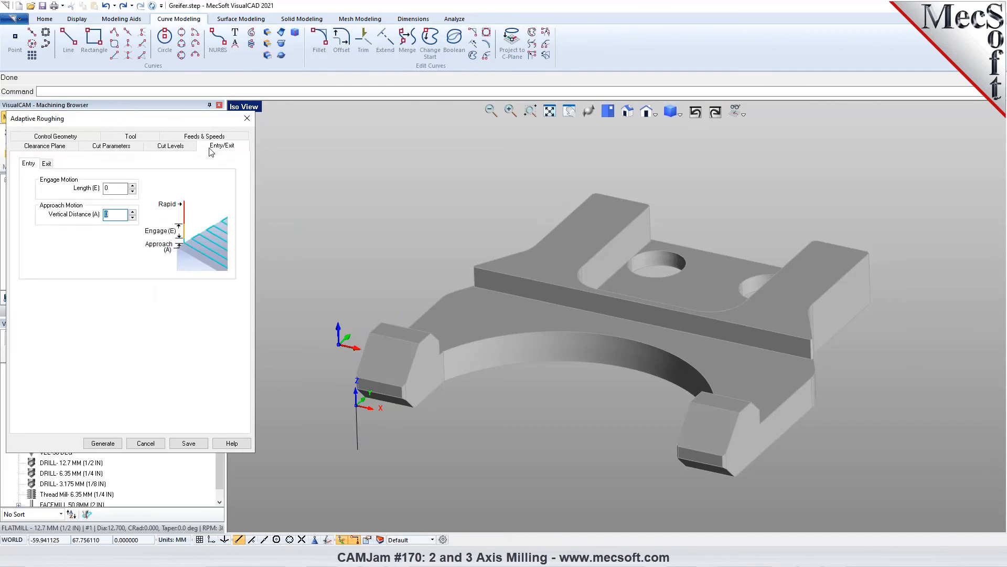
{"action": "left_click", "coordinate": [38, 148]}
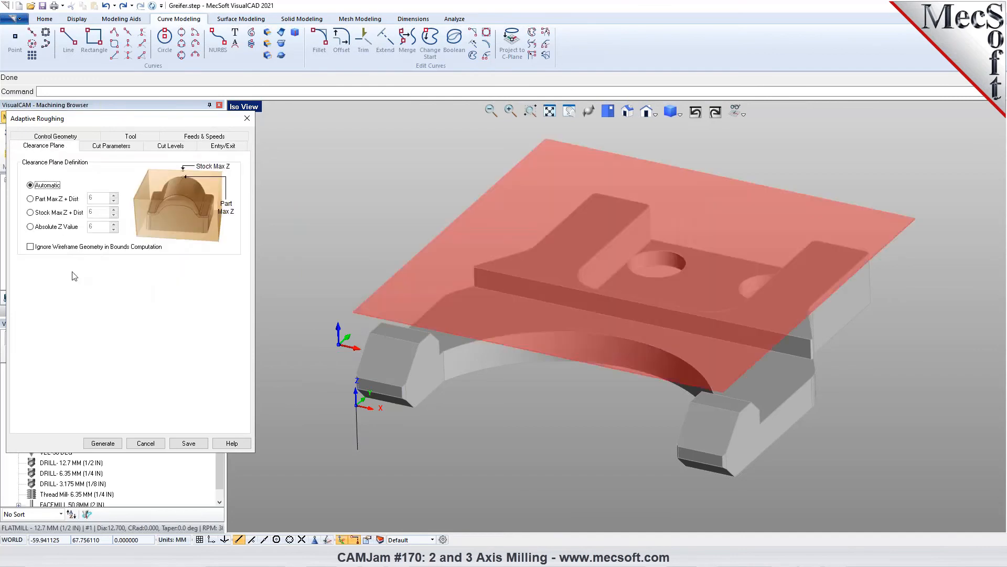
{"action": "left_click", "coordinate": [103, 443]}
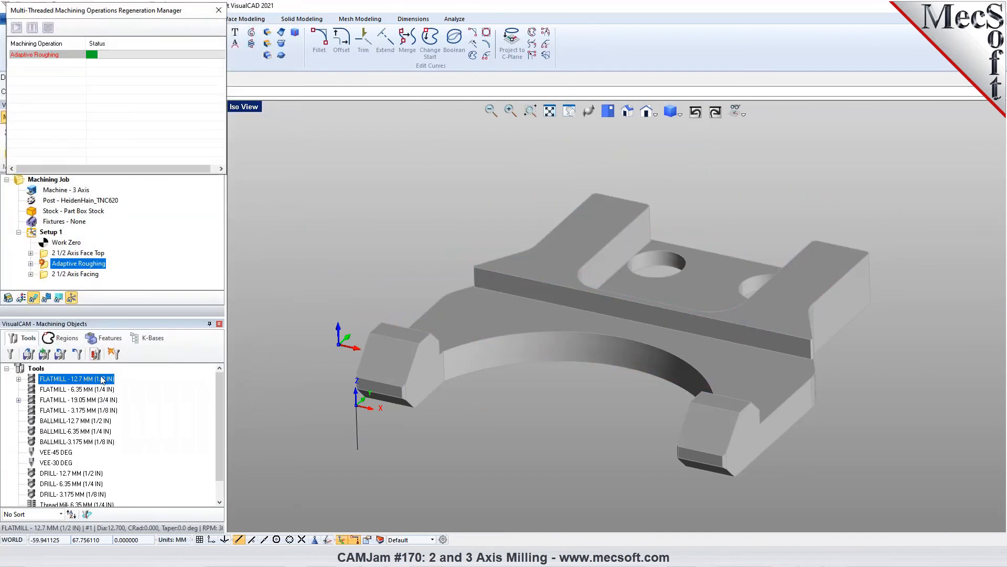
Enable the Adaptive Roughing top and bottom cut levels, picking the arm's top corner for -1 and its lower corner for -12.8.
{"action": "mouse_move", "coordinate": [583, 366]}
{"action": "right_mouse_down"}
{"action": "mouse_move", "coordinate": [660, 364]}
{"action": "mouse_move", "coordinate": [651, 341]}
{"action": "mouse_move", "coordinate": [641, 362]}
{"action": "mouse_move", "coordinate": [619, 336]}
{"action": "mouse_move", "coordinate": [629, 362]}
{"action": "mouse_move", "coordinate": [640, 354]}
{"action": "right_mouse_up"}
{"action": "double_click", "coordinate": [54, 263]}
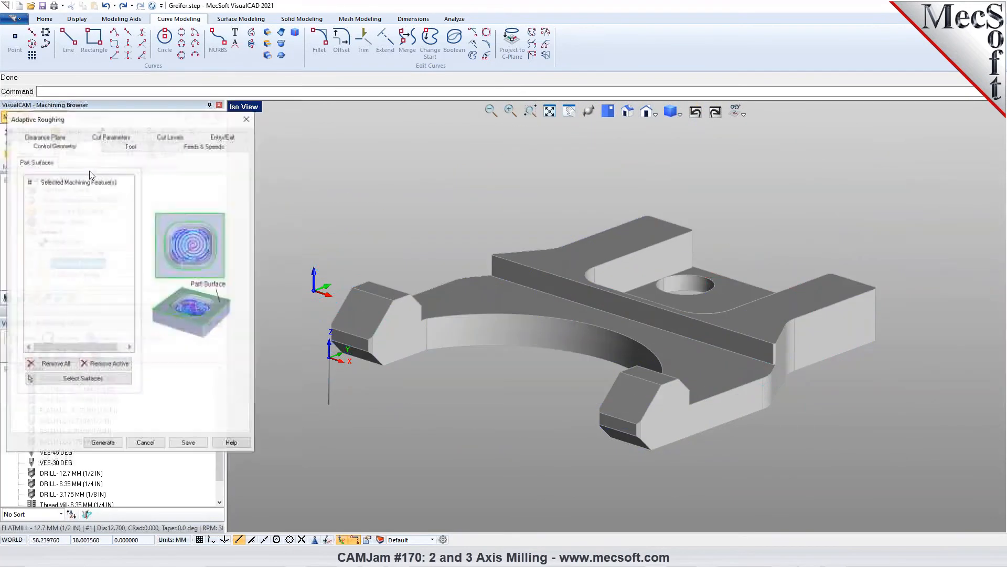
{"action": "left_click", "coordinate": [89, 137]}
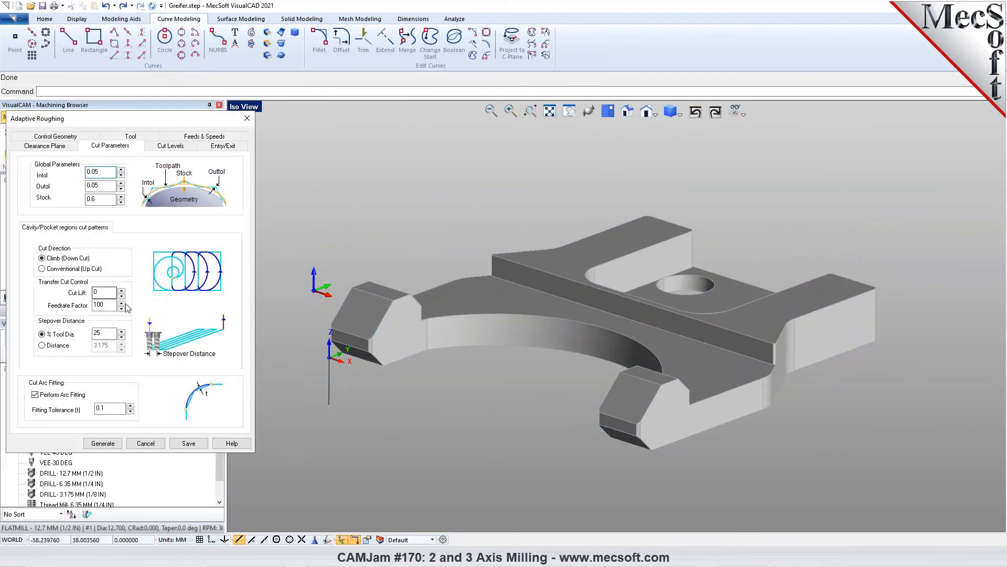
{"action": "left_click", "coordinate": [169, 147]}
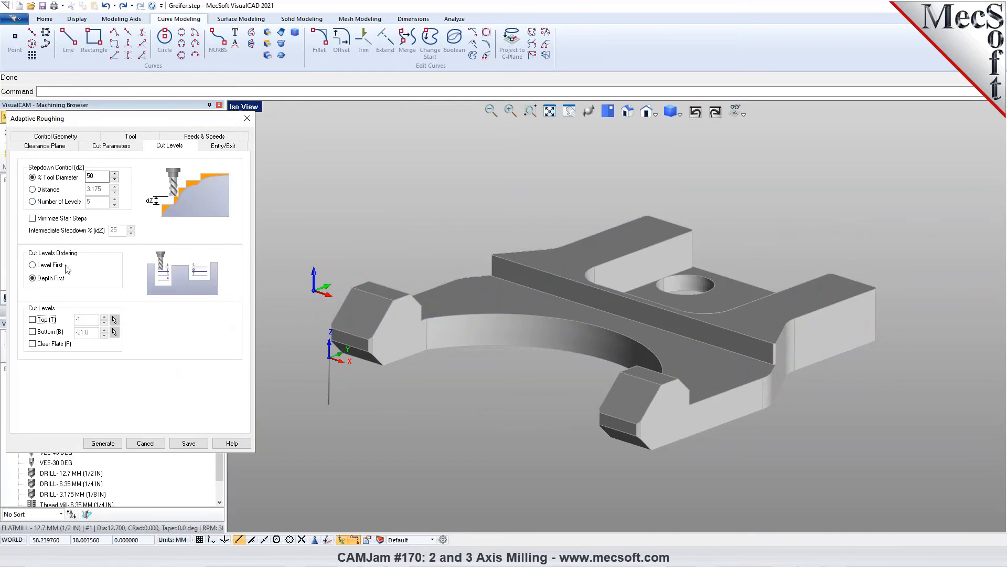
{"action": "left_click", "coordinate": [44, 321]}
{"action": "left_click", "coordinate": [115, 319]}
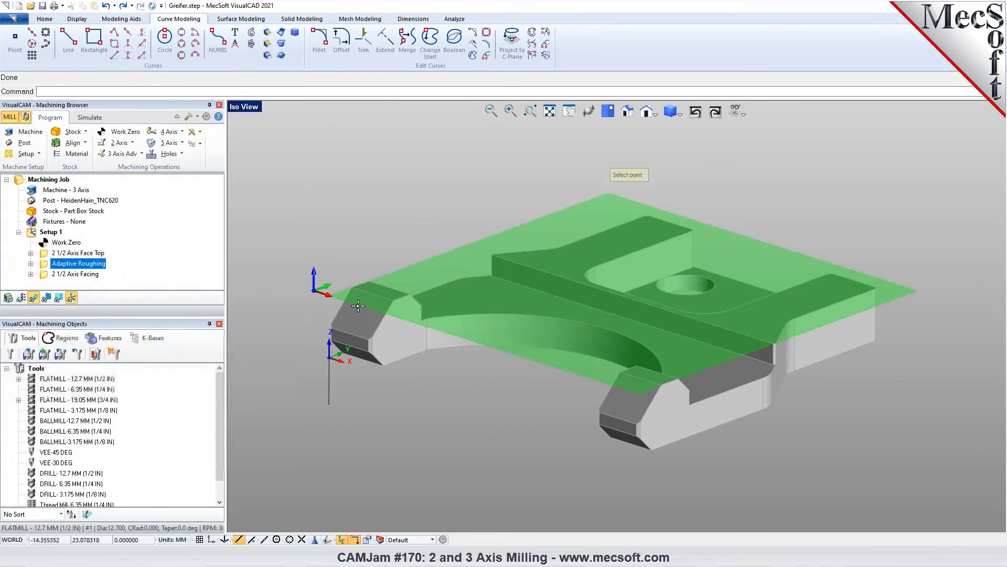
{"action": "left_click", "coordinate": [405, 294]}
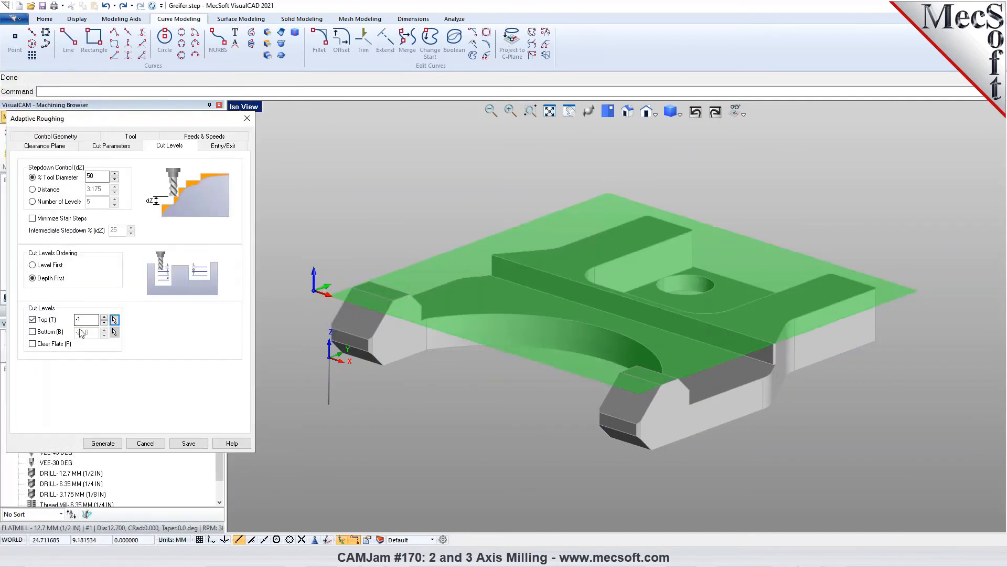
{"action": "left_click", "coordinate": [51, 332]}
{"action": "left_click", "coordinate": [115, 332]}
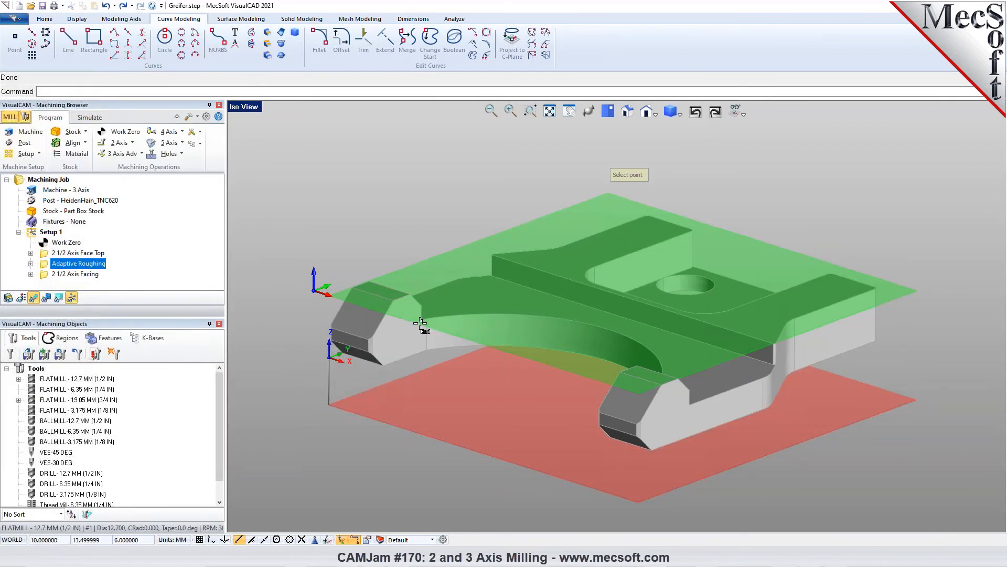
{"action": "left_click", "coordinate": [383, 367]}
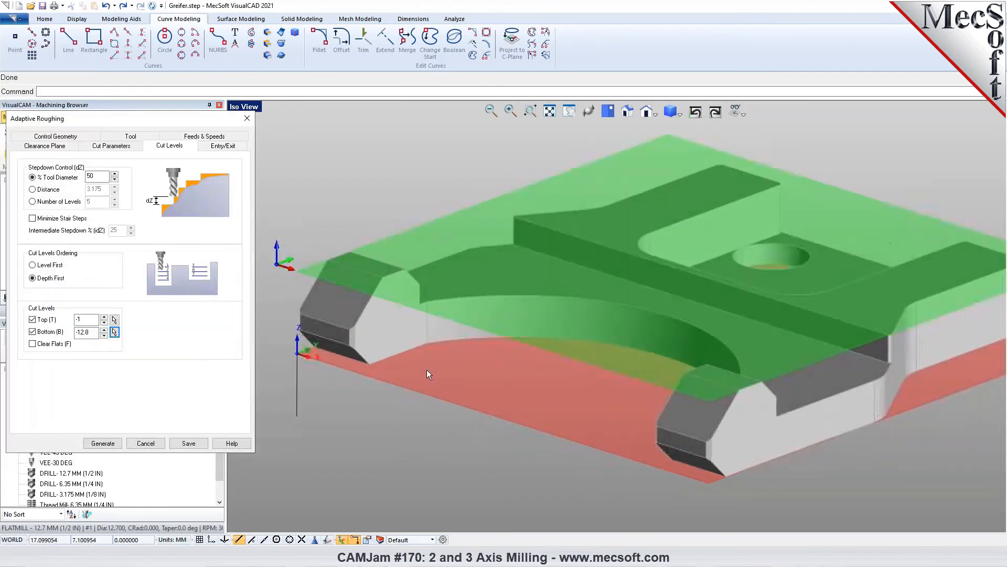
Switch the stepdown control to Number of Levels, enable Clear Flats, and generate the Adaptive Roughing toolpath.
{"action": "left_click", "coordinate": [56, 204]}
{"action": "left_click", "coordinate": [115, 200]}
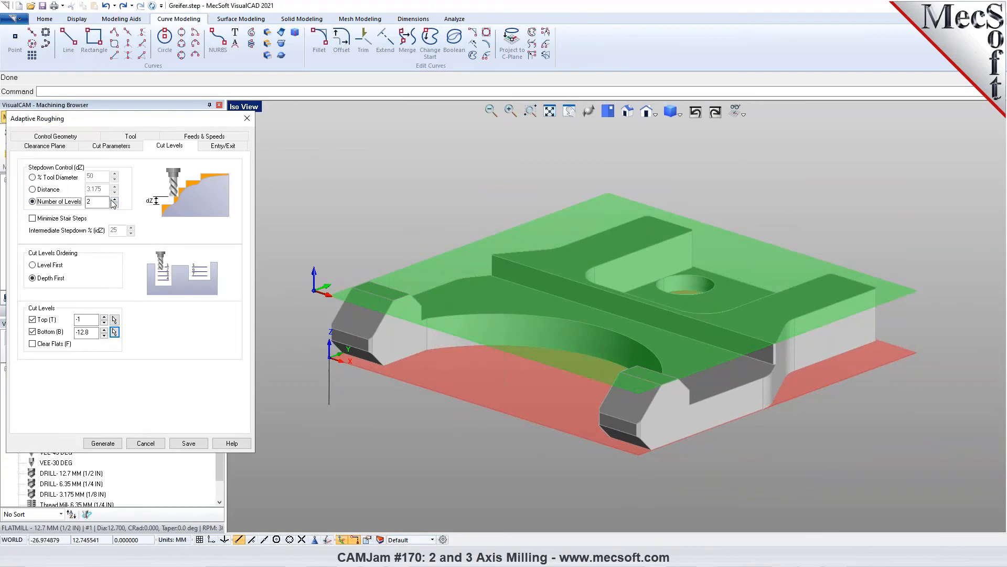
{"action": "left_click", "coordinate": [50, 344]}
{"action": "left_click", "coordinate": [115, 205]}
{"action": "left_click", "coordinate": [102, 443]}
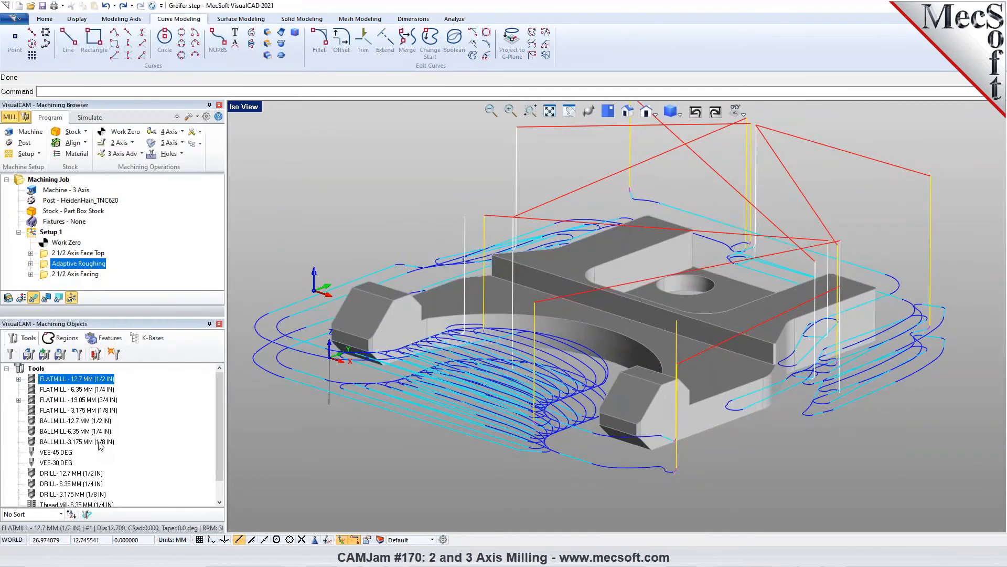
Inspect the roughing toolpath around the part, set the Number of Levels to 2, and regenerate the operation.
{"action": "middle_click_drag", "start_coordinate": [745, 343], "coordinate": [706, 278]}
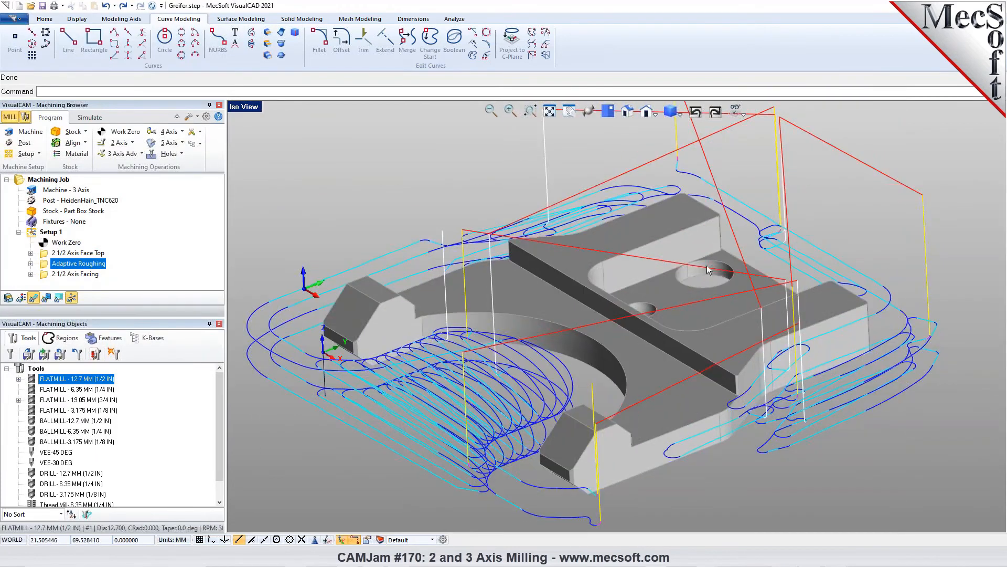
{"action": "middle_click_drag", "start_coordinate": [625, 318], "coordinate": [564, 332]}
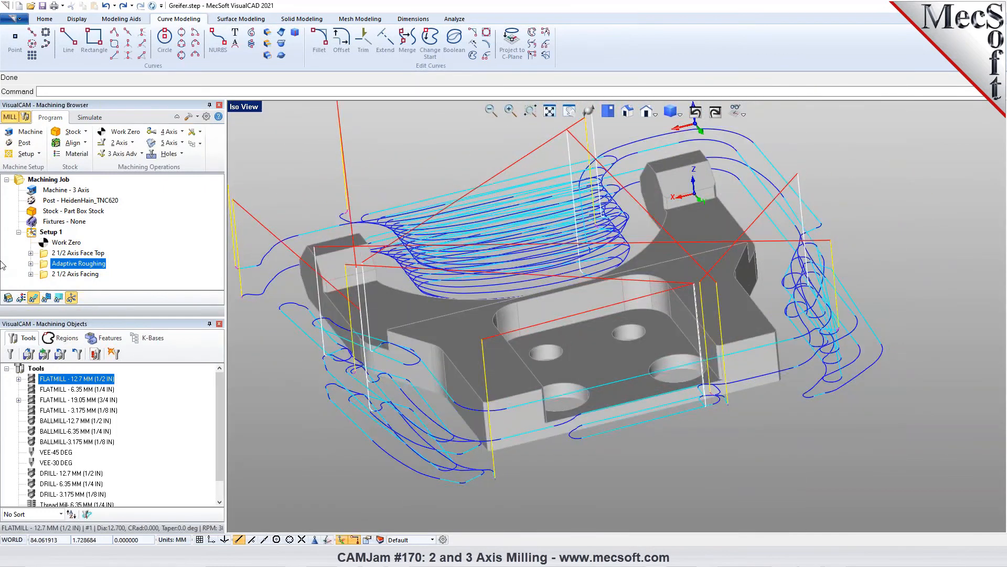
{"action": "double_click", "coordinate": [43, 267]}
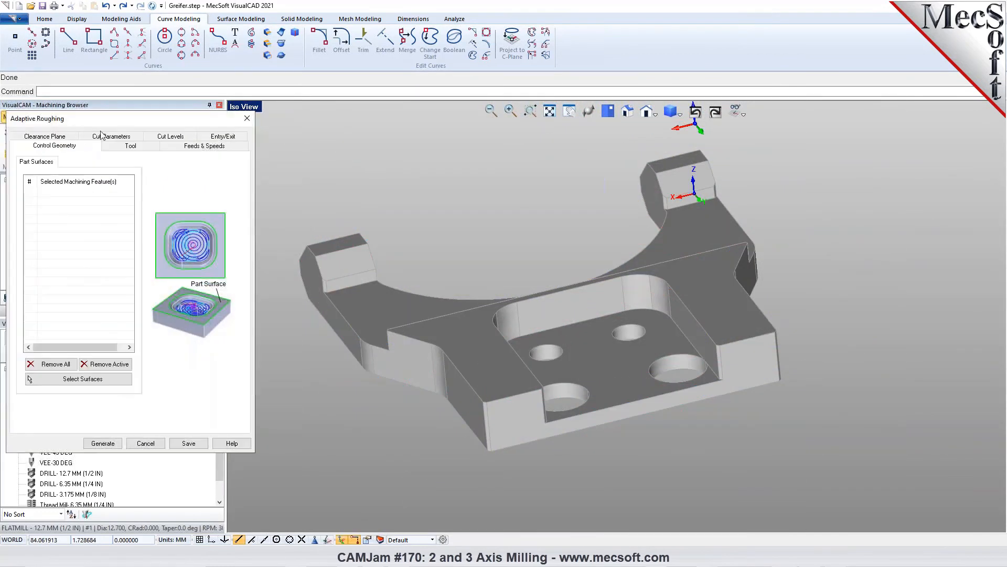
{"action": "left_click", "coordinate": [110, 146]}
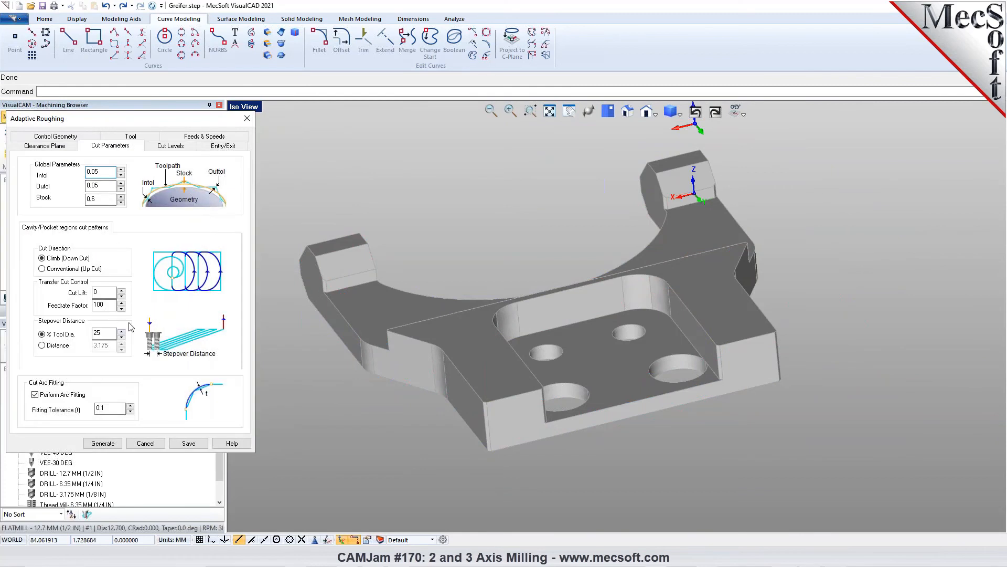
{"action": "left_click", "coordinate": [169, 146]}
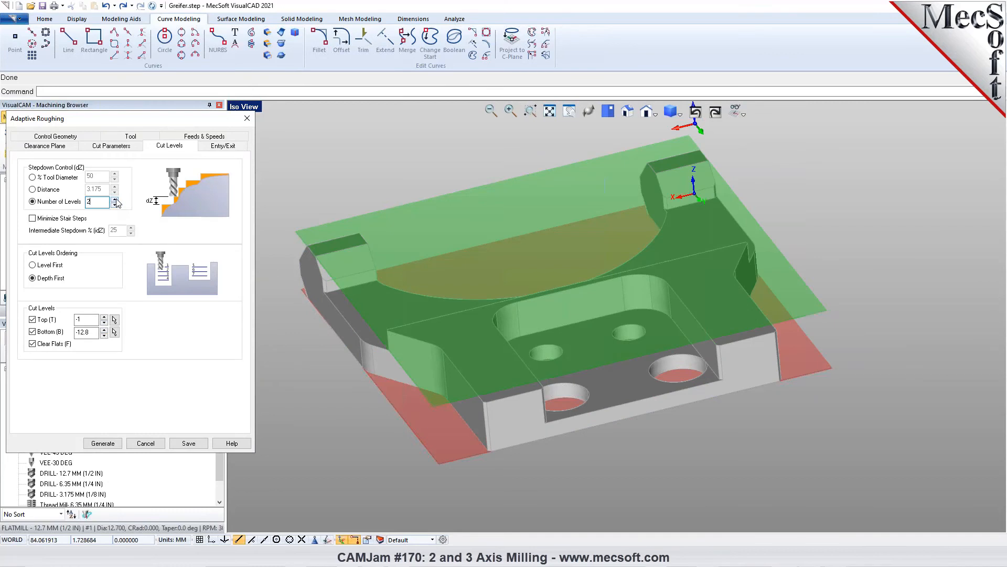
{"action": "left_click", "coordinate": [103, 444]}
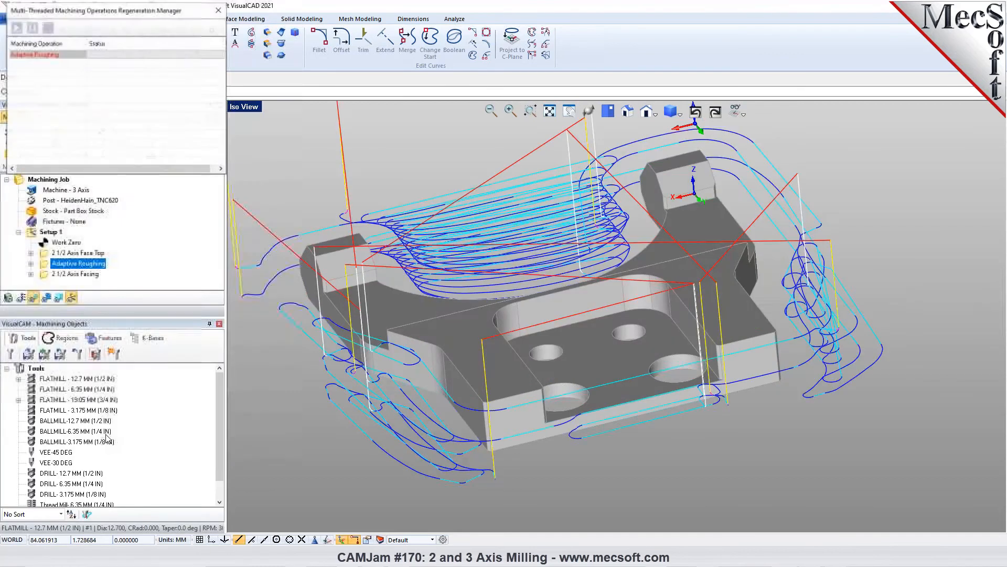
Simulate the Adaptive Roughing operation on the stock with the toolpath hidden, and adjust the simulation speed.
{"action": "right_click_drag", "start_coordinate": [619, 315], "coordinate": [719, 334]}
{"action": "left_click", "coordinate": [90, 117]}
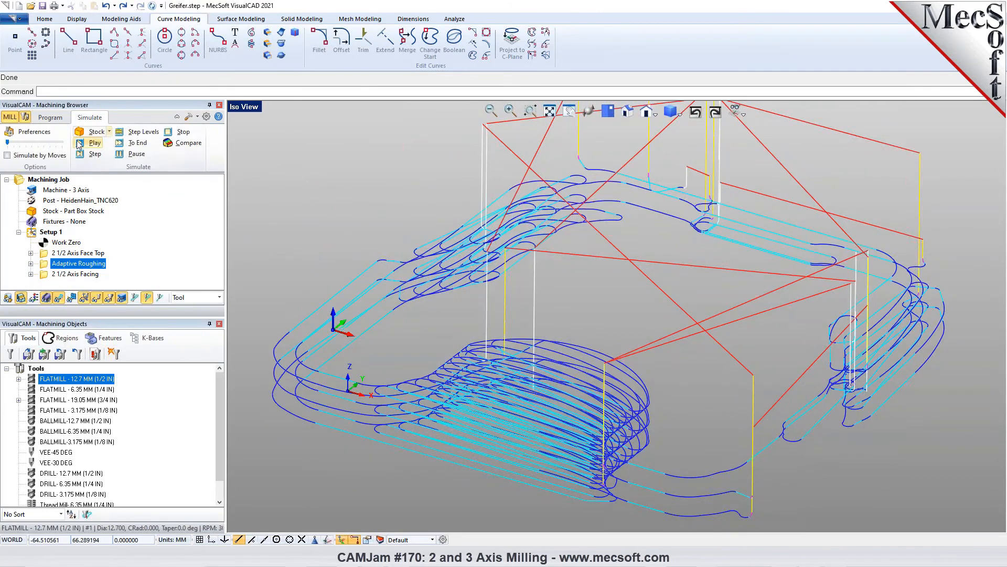
{"action": "left_click", "coordinate": [80, 143]}
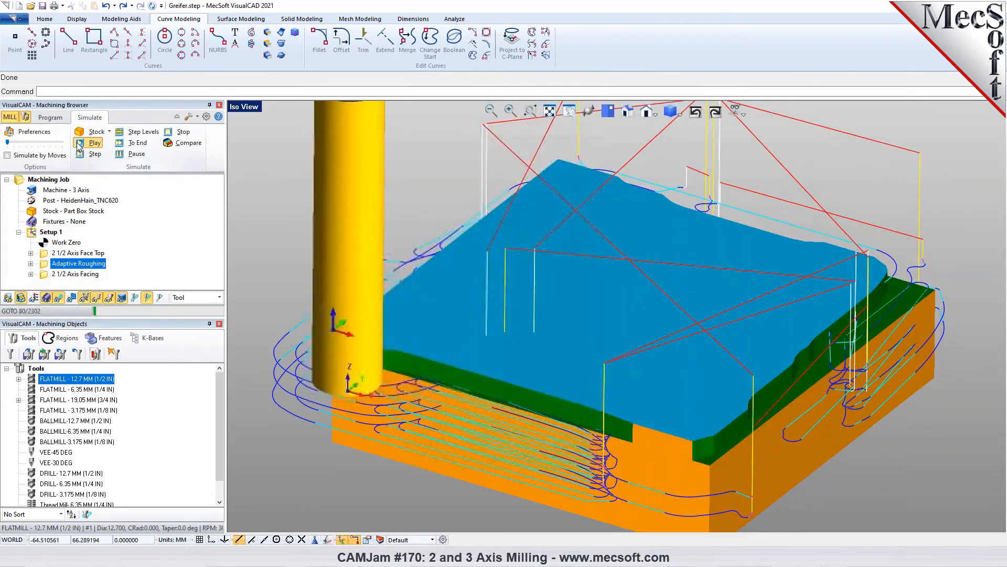
{"action": "left_click", "coordinate": [59, 298]}
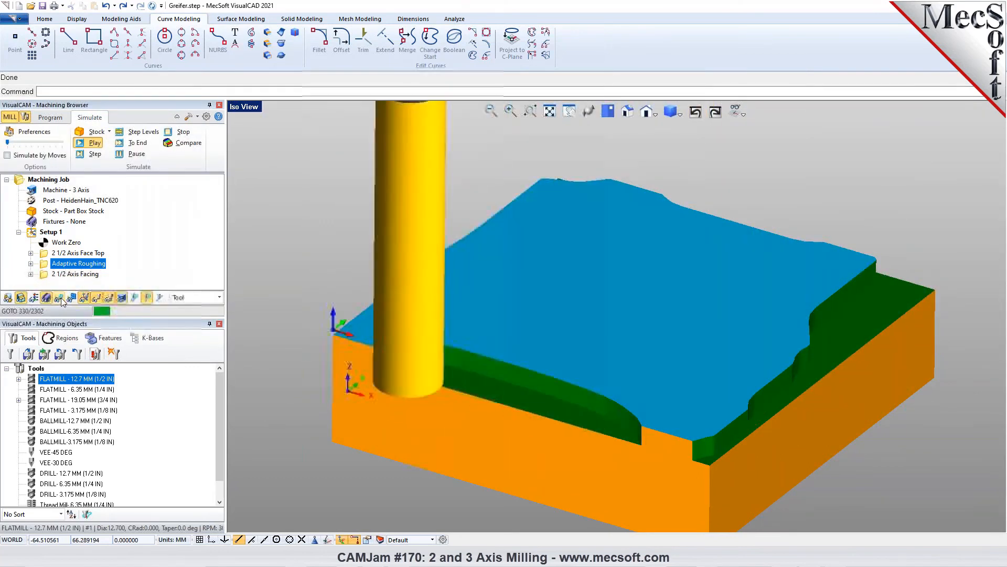
{"action": "left_click_drag", "start_coordinate": [9, 142], "coordinate": [19, 143]}
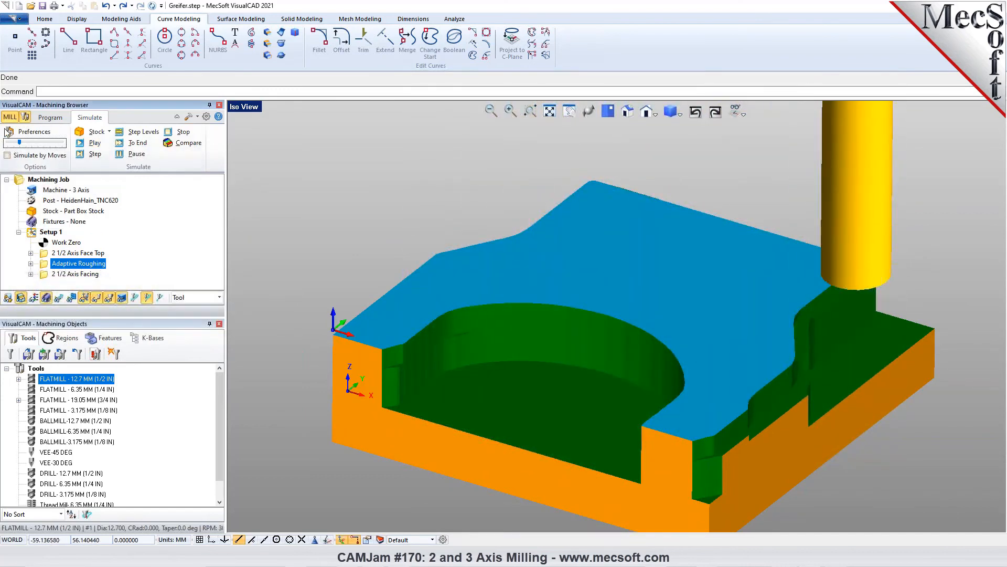
Set the Adaptive Roughing stepdown control to a Distance of 3.5, regenerate the operation, and display its toolpath on the part.
{"action": "left_click", "coordinate": [53, 119]}
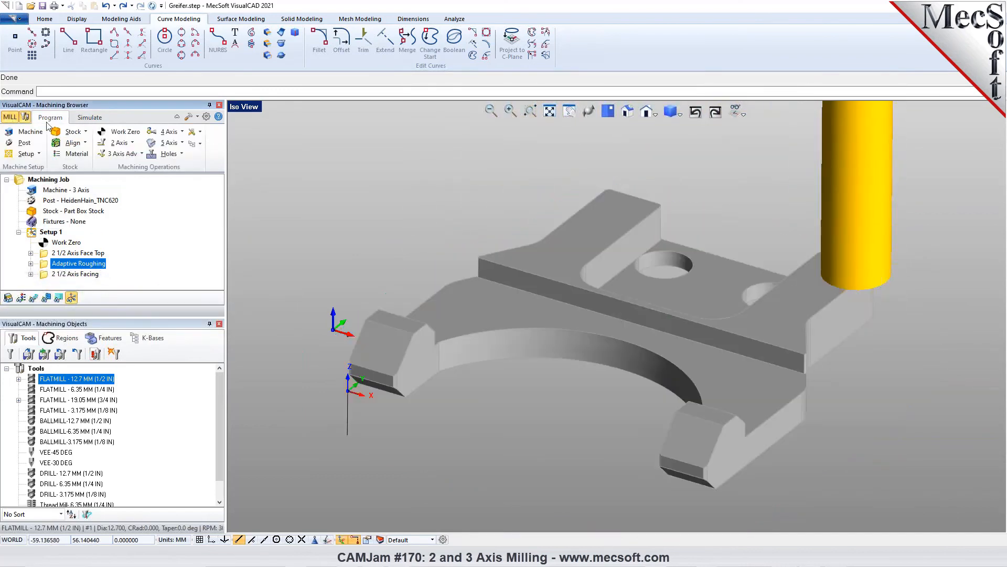
{"action": "double_click", "coordinate": [48, 266]}
{"action": "left_click", "coordinate": [110, 146]}
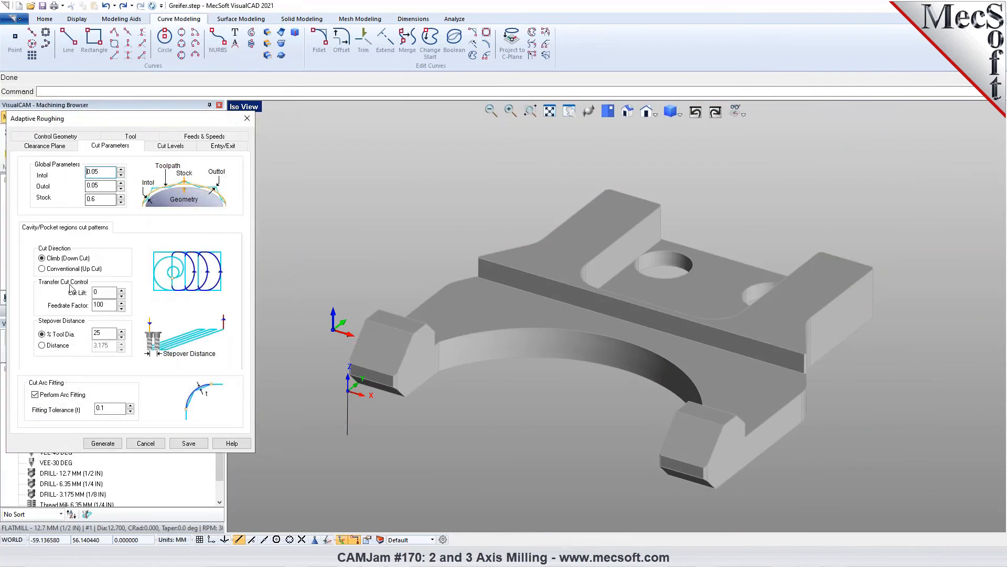
{"action": "left_click", "coordinate": [163, 149]}
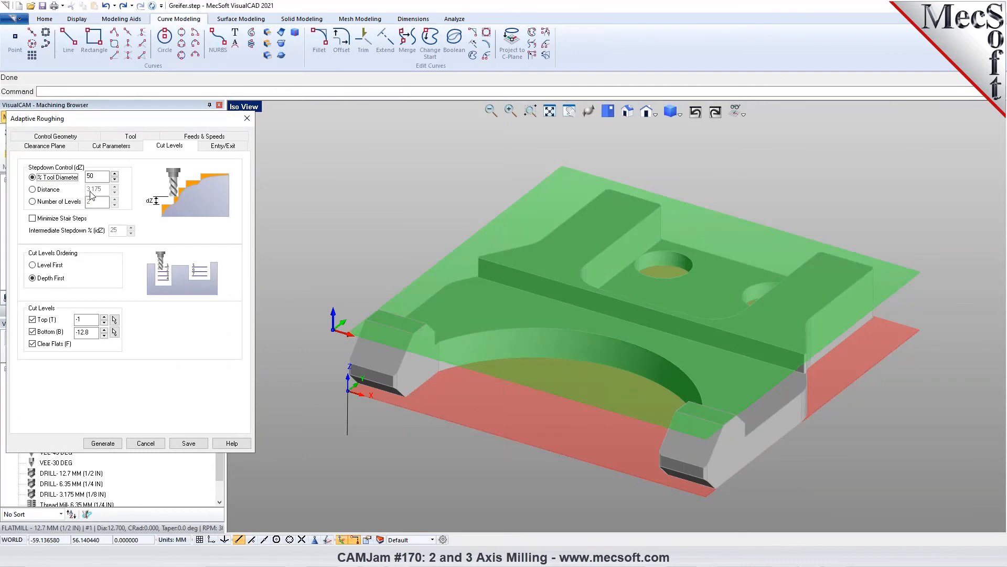
{"action": "left_click", "coordinate": [60, 191]}
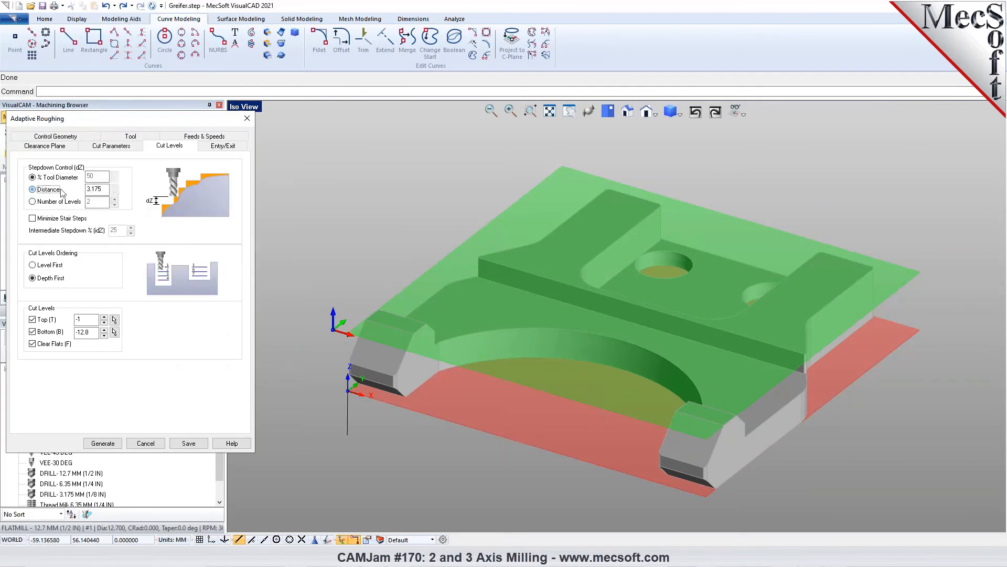
{"action": "double_click", "coordinate": [101, 189]}
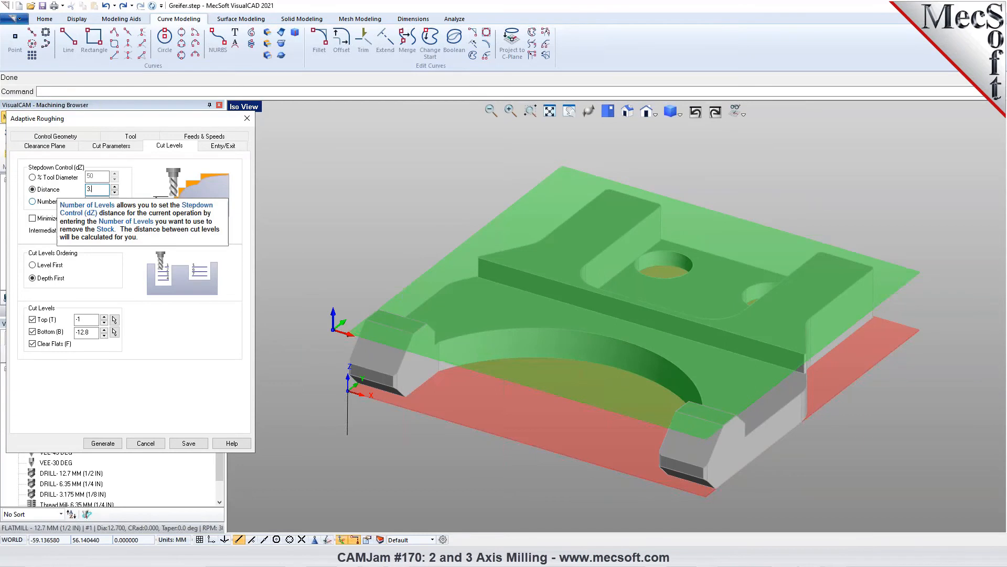
{"action": "left_click", "coordinate": [103, 443]}
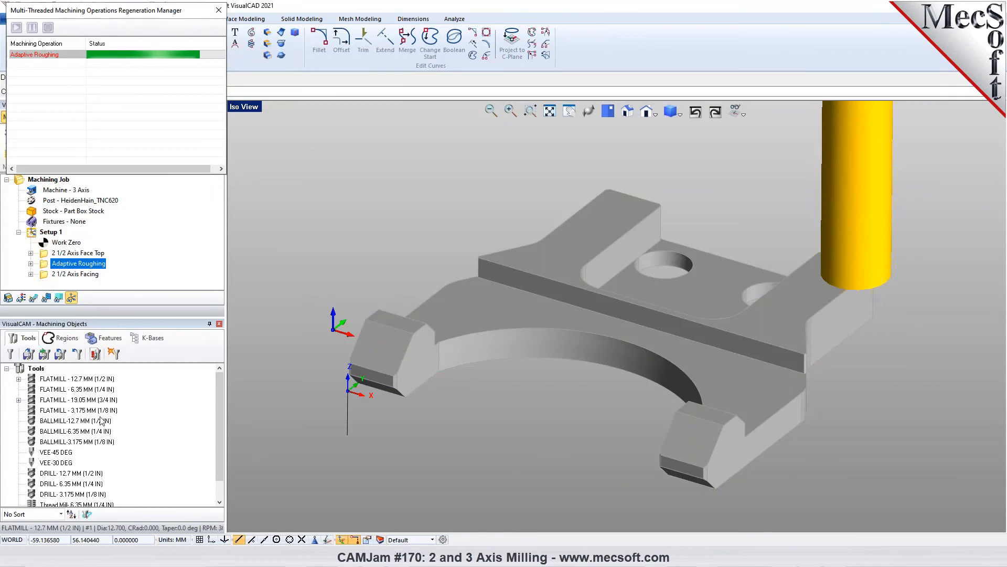
{"action": "left_click", "coordinate": [33, 298]}
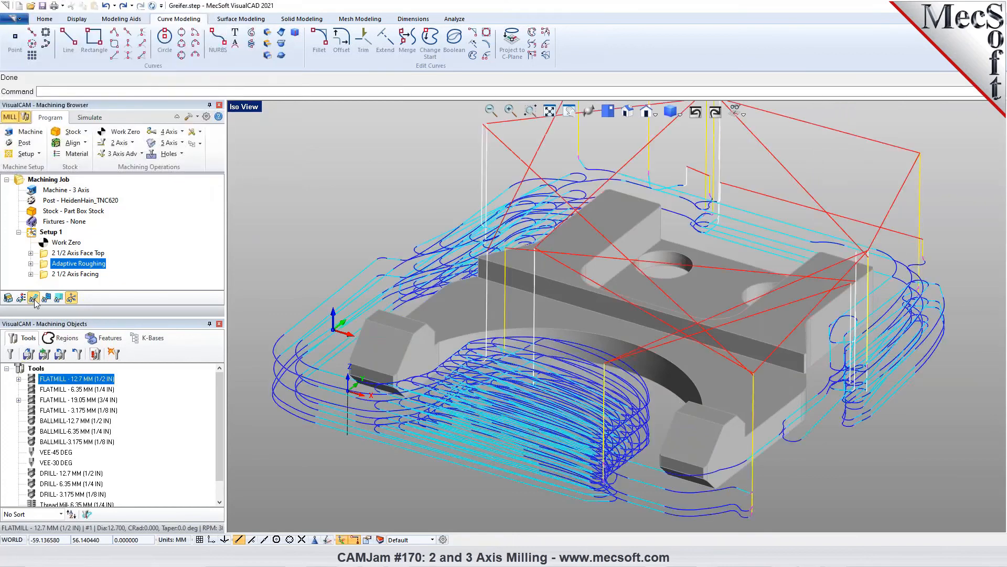
{"action": "right_click_drag", "start_coordinate": [473, 289], "coordinate": [662, 263]}
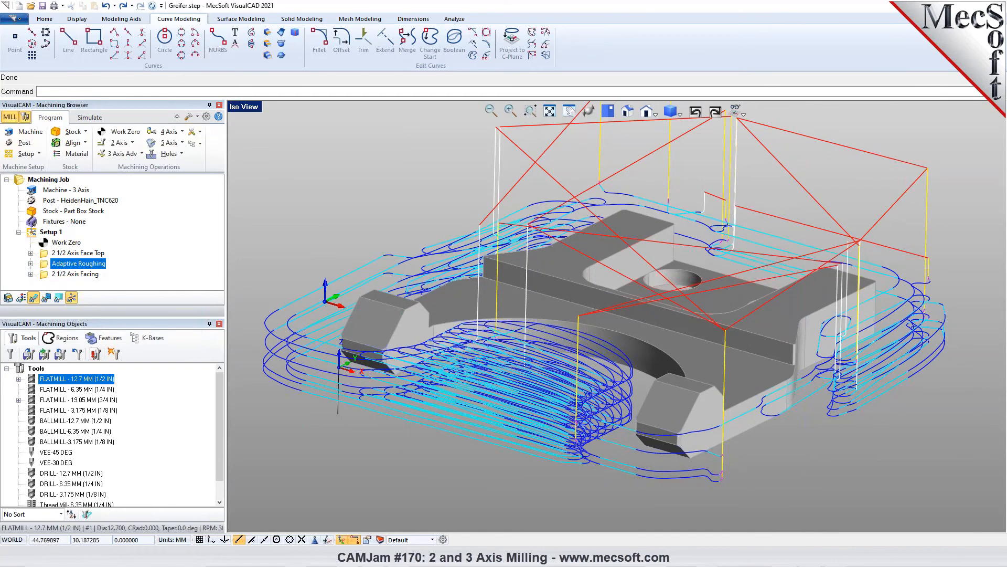
Check the operations in Setup 1 and remove the Work Zero entry from it.
{"action": "left_click", "coordinate": [62, 243]}
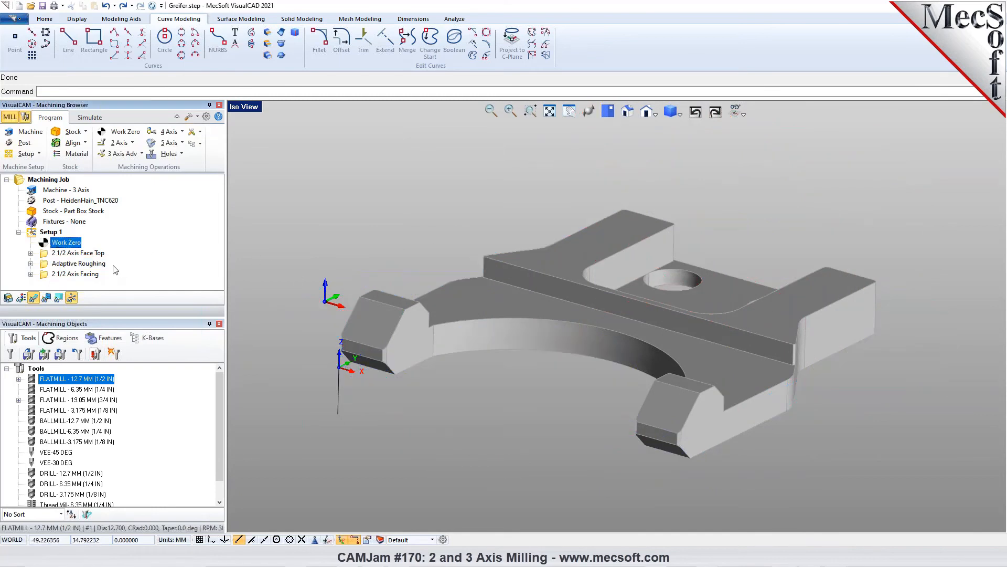
{"action": "left_click", "coordinate": [82, 254]}
{"action": "left_click", "coordinate": [79, 263]}
{"action": "left_click", "coordinate": [77, 253]}
{"action": "left_click", "coordinate": [47, 244]}
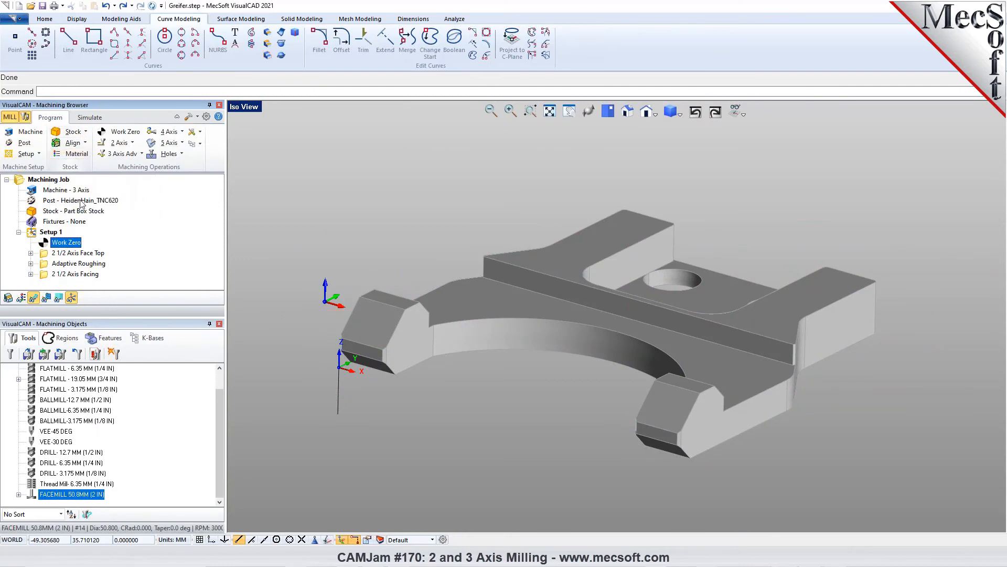
{"action": "right_click", "coordinate": [60, 245]}
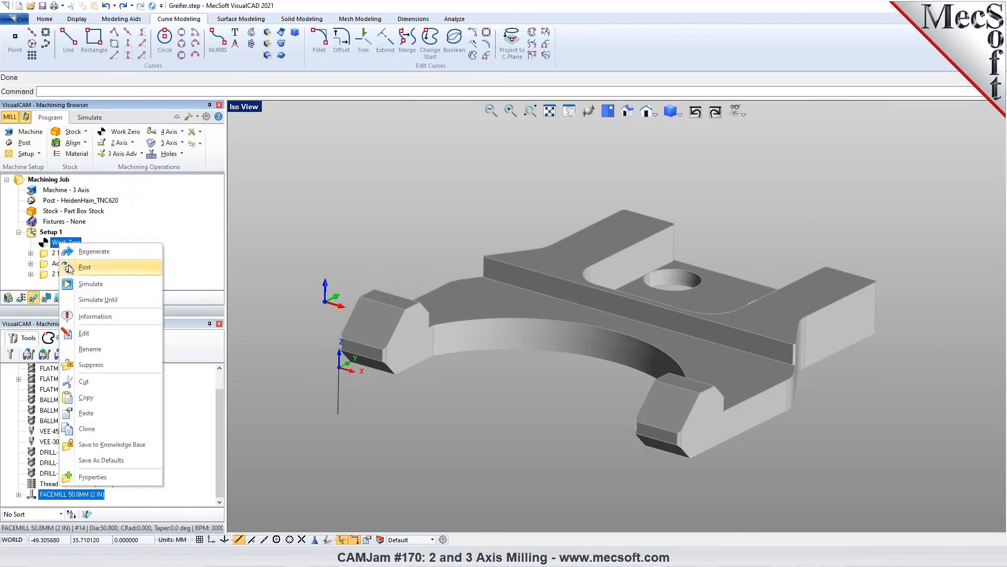
{"action": "left_click", "coordinate": [89, 385]}
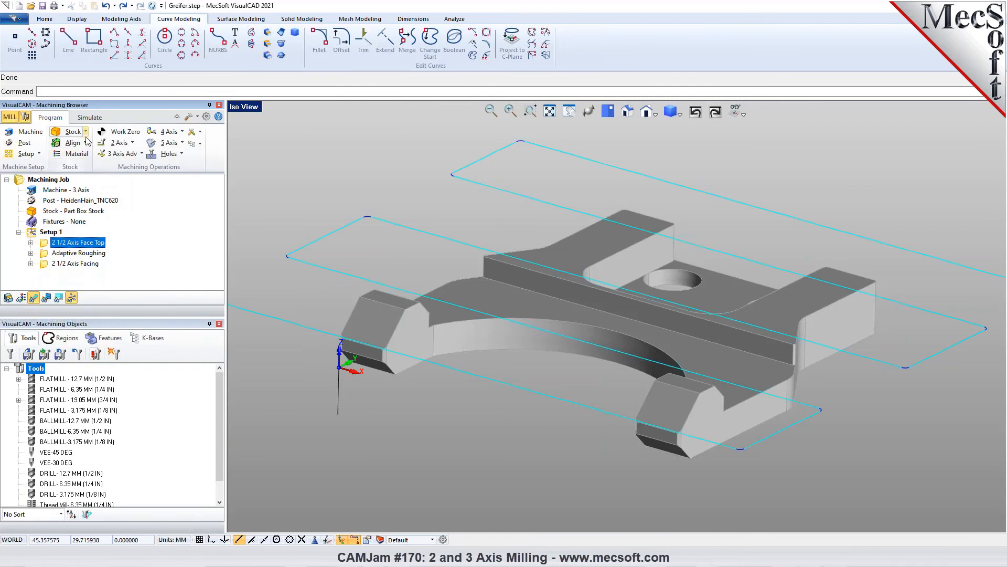
Locate the world coordinate origin at the South West position of the stock box and regenerate the 2 1/2 Axis Face Top operation.
{"action": "left_click", "coordinate": [121, 131]}
{"action": "left_click", "coordinate": [113, 169]}
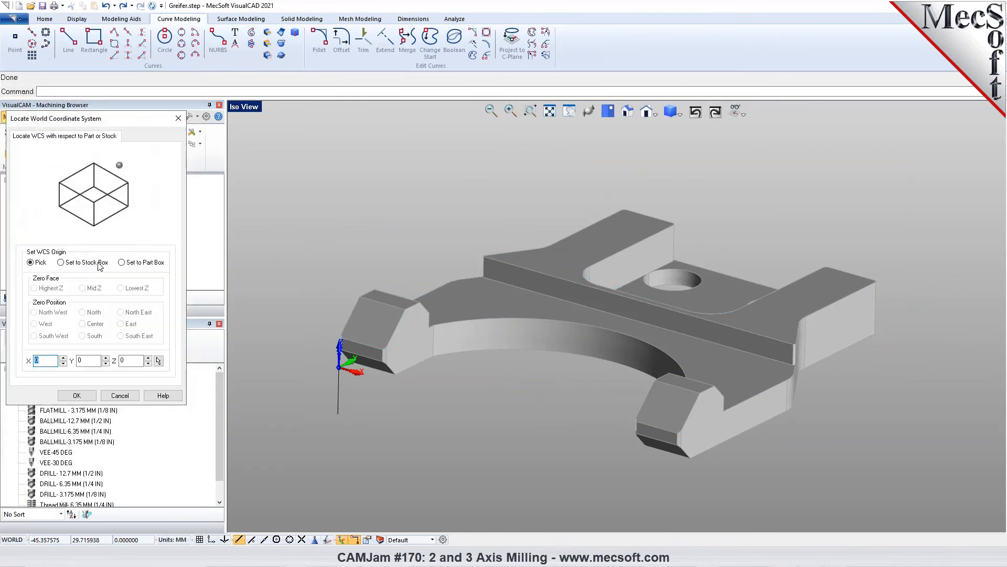
{"action": "left_click", "coordinate": [61, 262]}
{"action": "left_click", "coordinate": [34, 336]}
{"action": "left_click", "coordinate": [75, 397]}
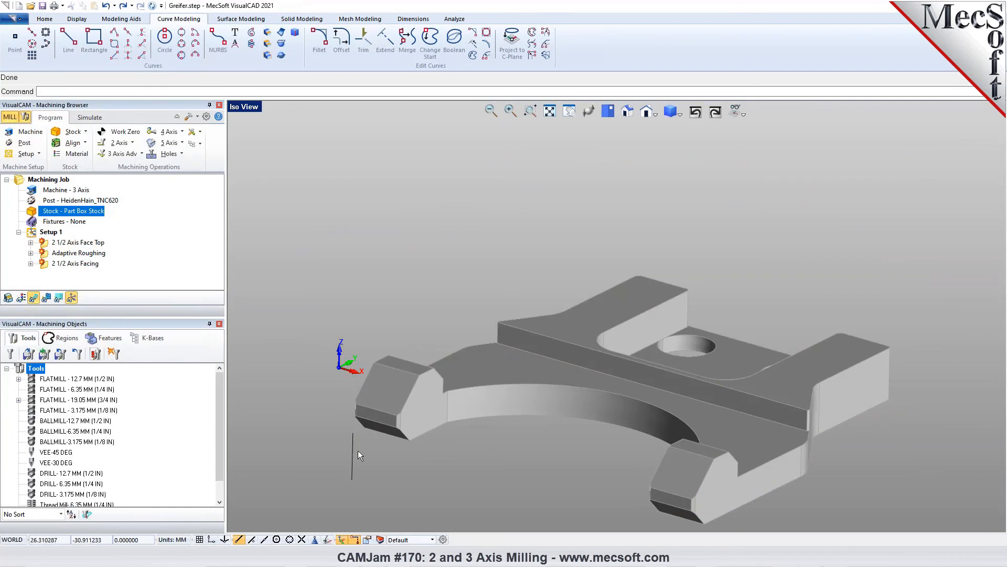
{"action": "left_click", "coordinate": [79, 242]}
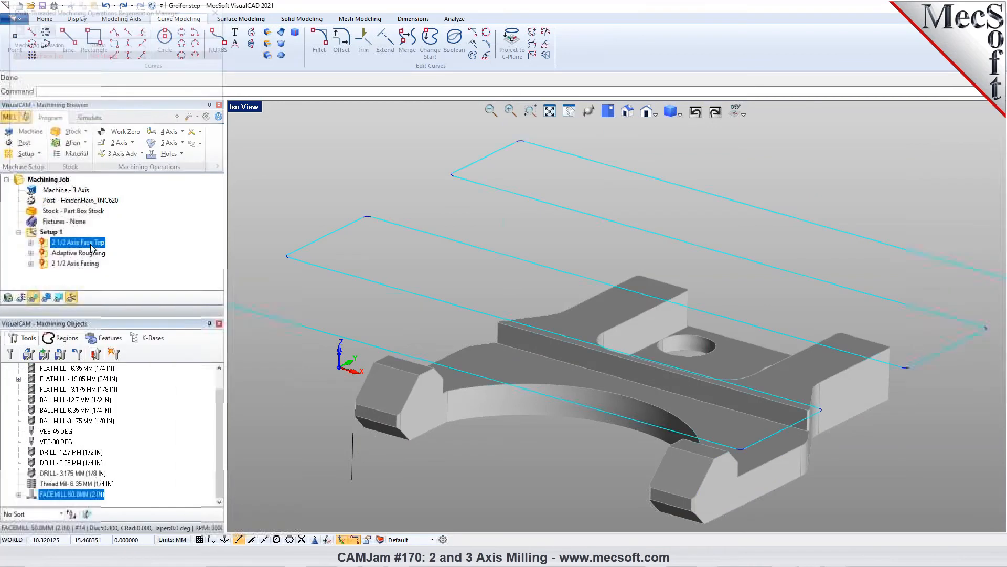
Disable the Top, Bottom and Clear Flats cut level options in Adaptive Roughing and regenerate its toolpath.
{"action": "left_click", "coordinate": [83, 253]}
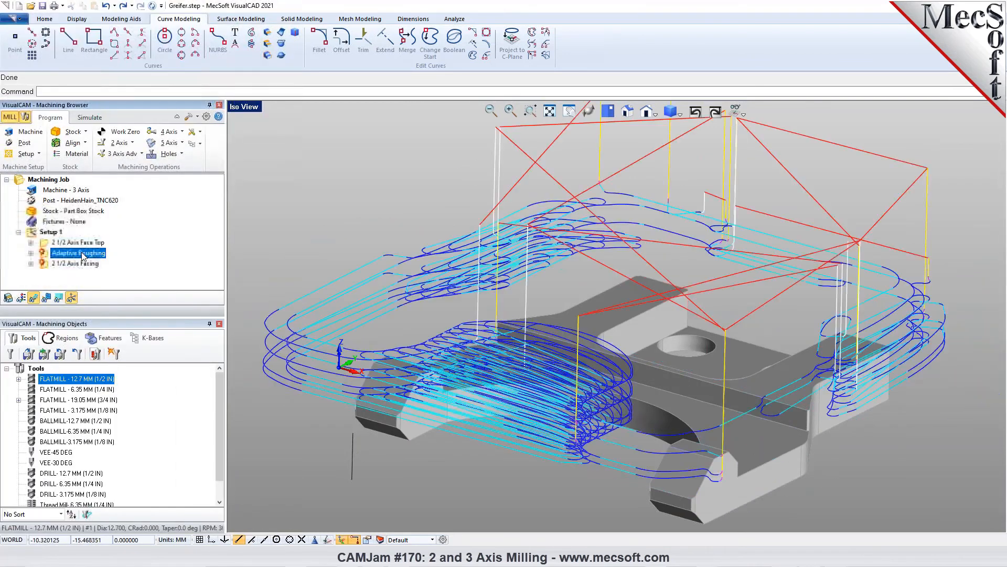
{"action": "double_click", "coordinate": [46, 256]}
{"action": "left_click", "coordinate": [101, 143]}
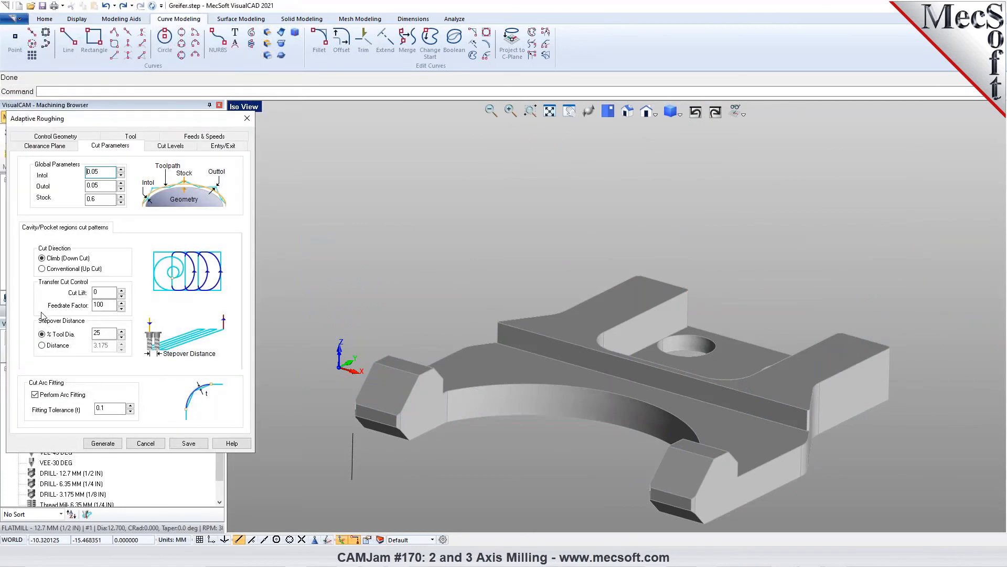
{"action": "left_click", "coordinate": [168, 147]}
{"action": "left_click", "coordinate": [40, 319]}
{"action": "left_click", "coordinate": [33, 331]}
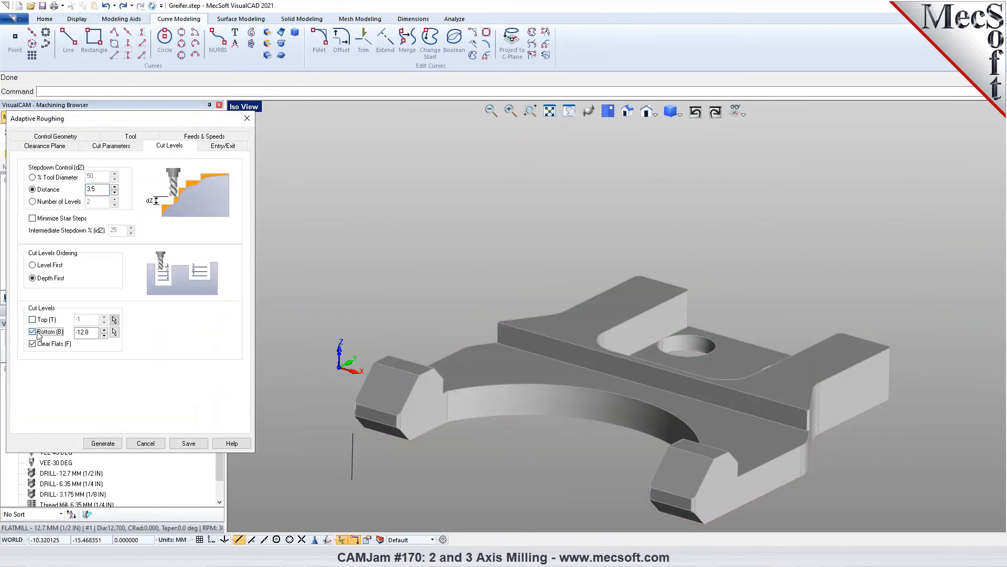
{"action": "left_click", "coordinate": [103, 445]}
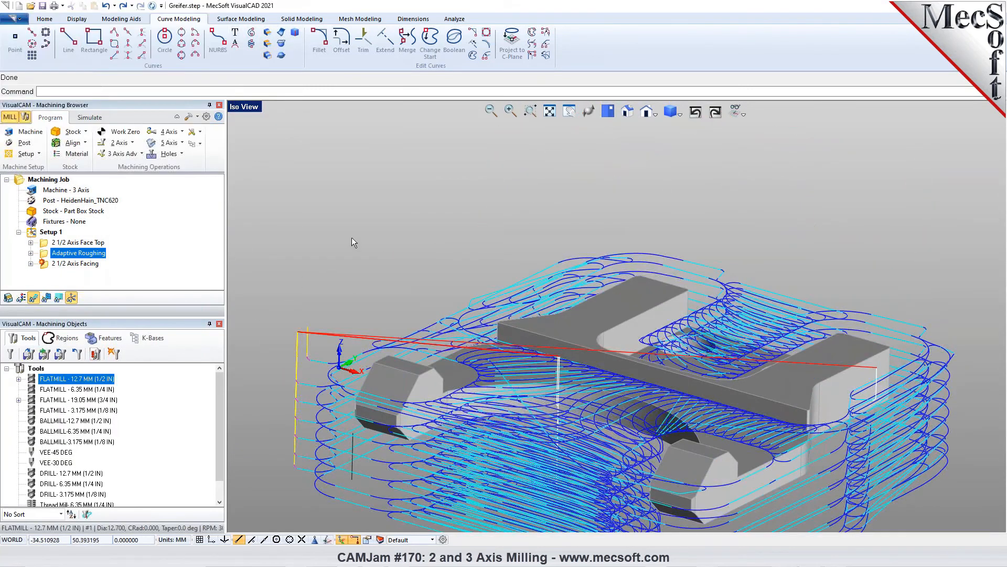
Enable the Bottom cut level of Adaptive Roughing and pick the part's lower outer corner for a value of -12.8.
{"action": "scroll", "coordinate": [347, 243], "scroll_direction": "down", "scroll_amount": 3}
{"action": "middle_click_drag", "start_coordinate": [501, 294], "coordinate": [339, 294]}
{"action": "double_click", "coordinate": [47, 257]}
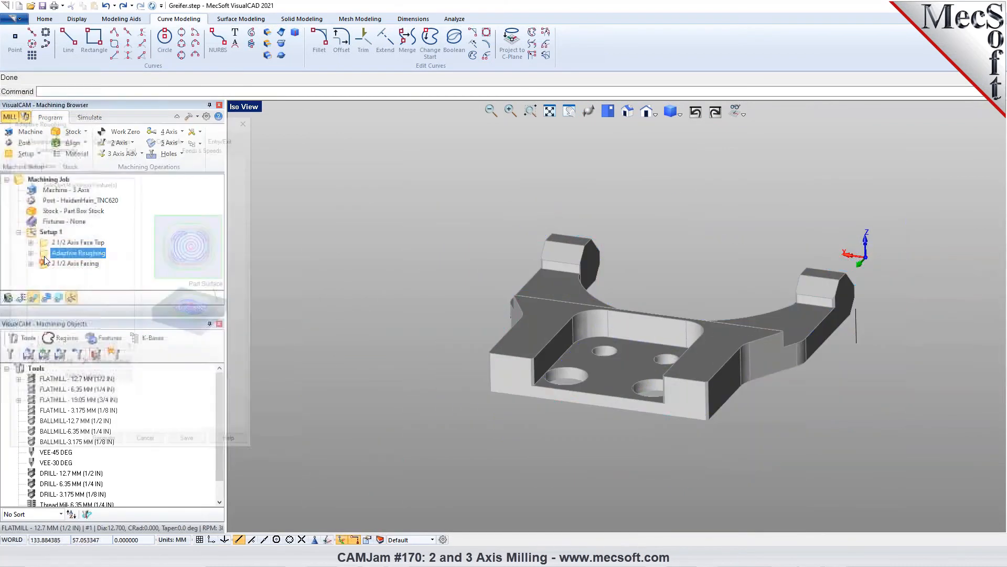
{"action": "left_click", "coordinate": [86, 137]}
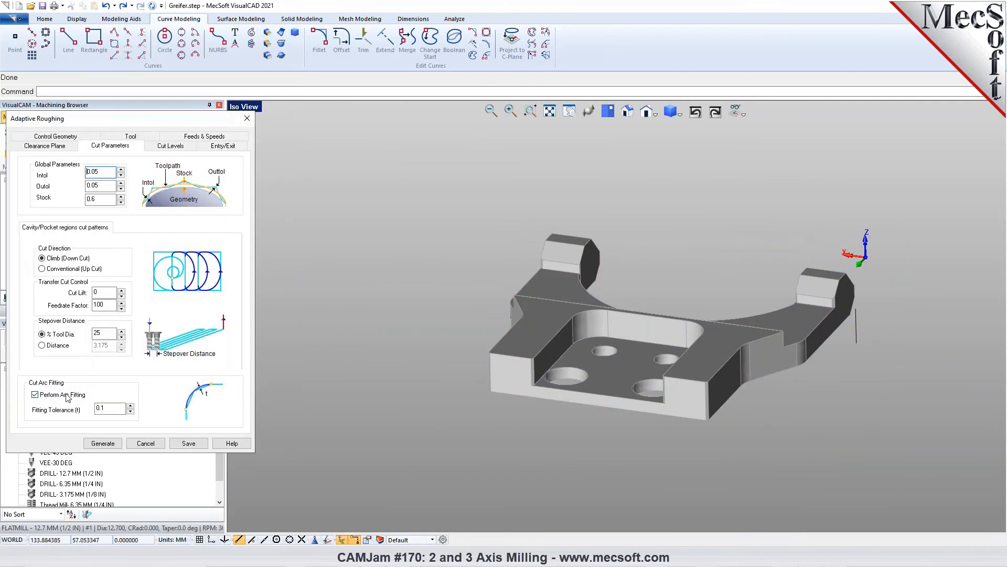
{"action": "left_click", "coordinate": [168, 147]}
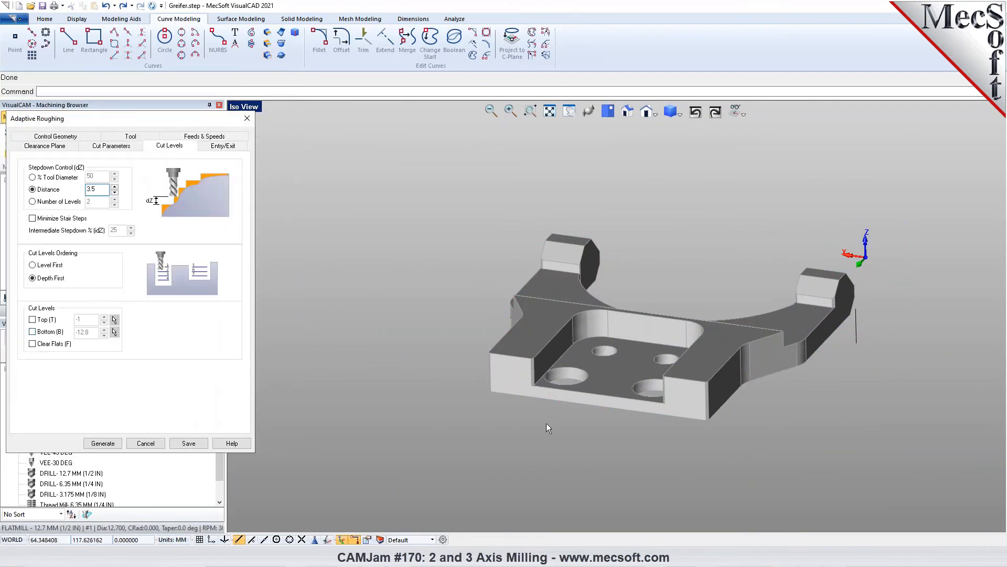
{"action": "scroll", "coordinate": [666, 421], "scroll_direction": "up", "scroll_amount": 3}
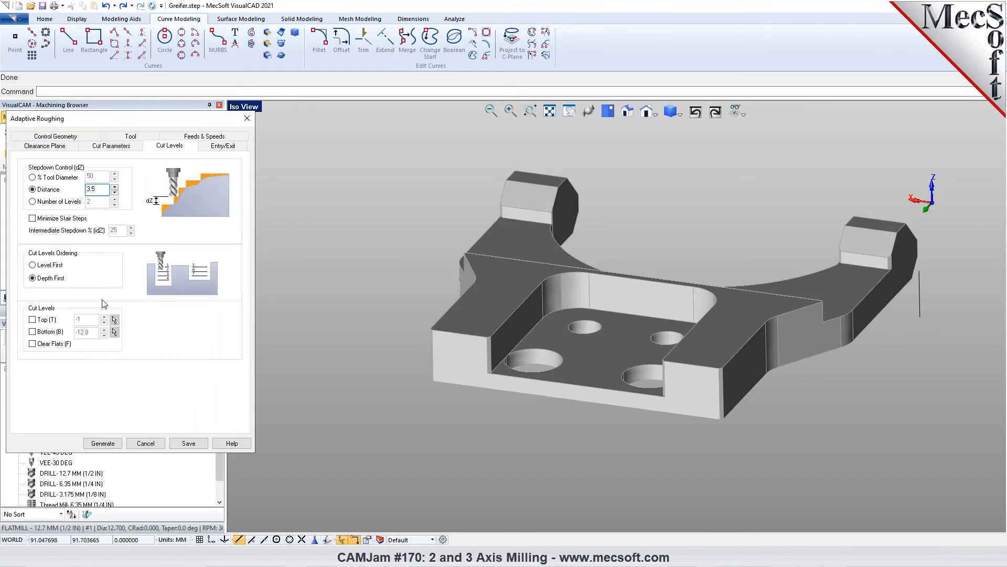
{"action": "left_click", "coordinate": [33, 332]}
{"action": "left_click", "coordinate": [115, 332]}
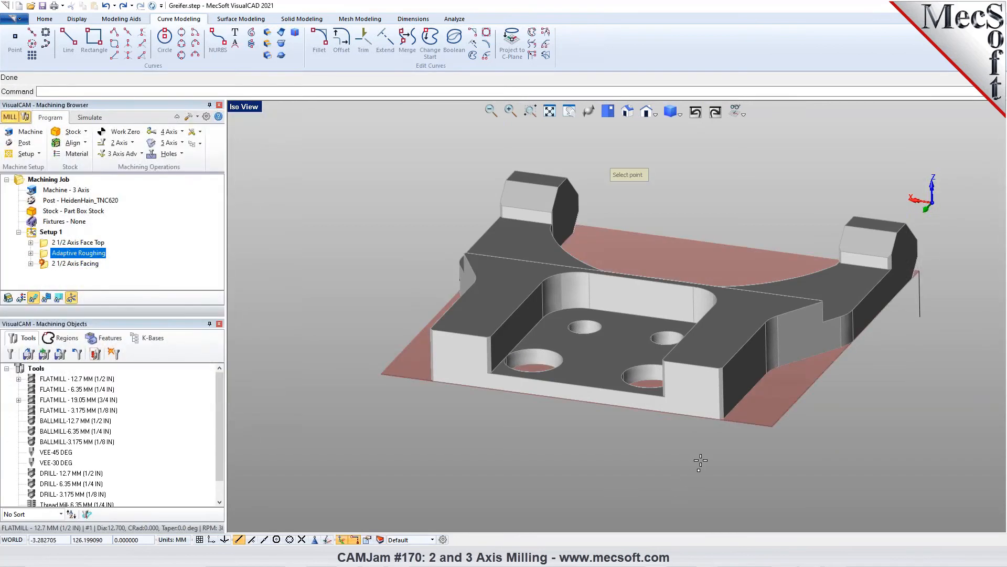
{"action": "scroll", "coordinate": [717, 426], "scroll_direction": "up", "scroll_amount": 2}
{"action": "left_click", "coordinate": [721, 415]}
{"action": "scroll", "coordinate": [719, 425], "scroll_direction": "down", "scroll_amount": 2}
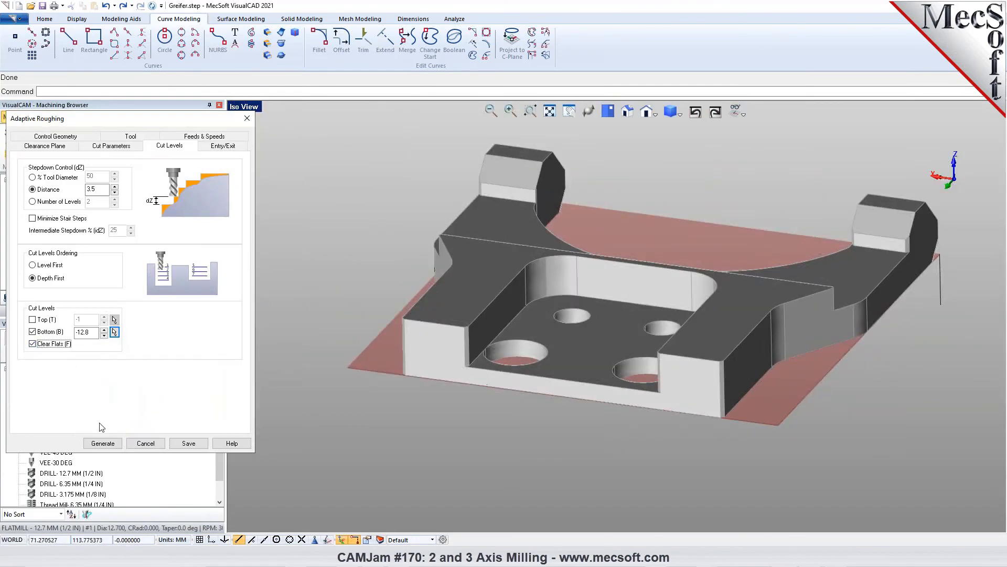
Try to generate the Adaptive Roughing toolpath with Clear Flats enabled.
{"action": "left_click", "coordinate": [107, 147]}
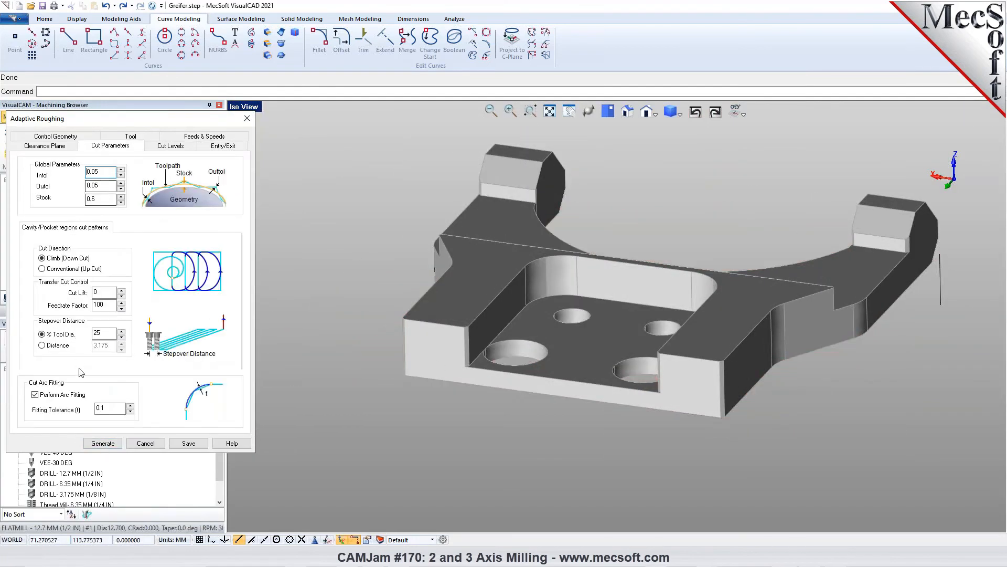
{"action": "key", "text": "Return"}
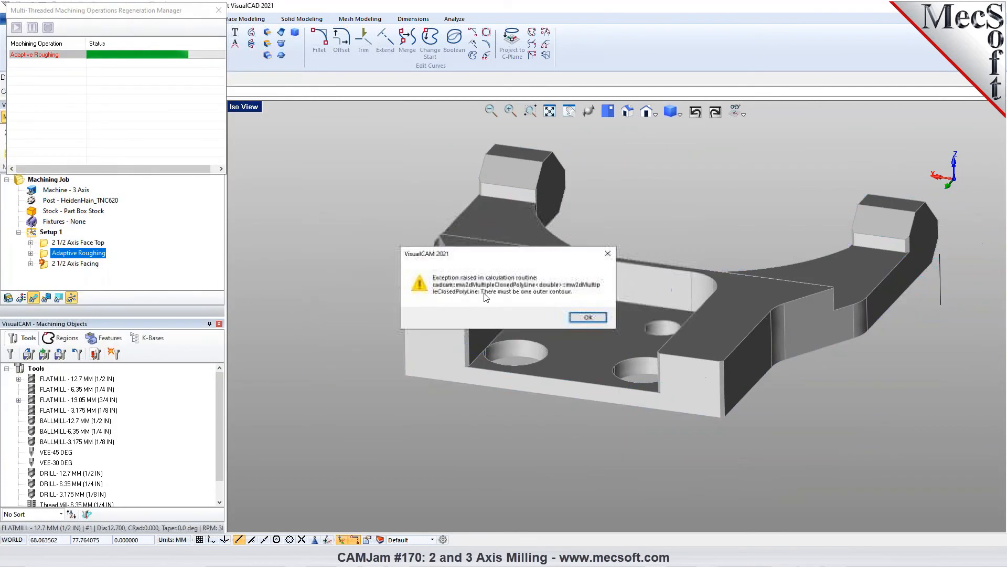
{"action": "key", "text": "Return"}
Turn off Clear Flats in the Adaptive Roughing cut levels and generate the toolpath.
{"action": "double_click", "coordinate": [45, 255]}
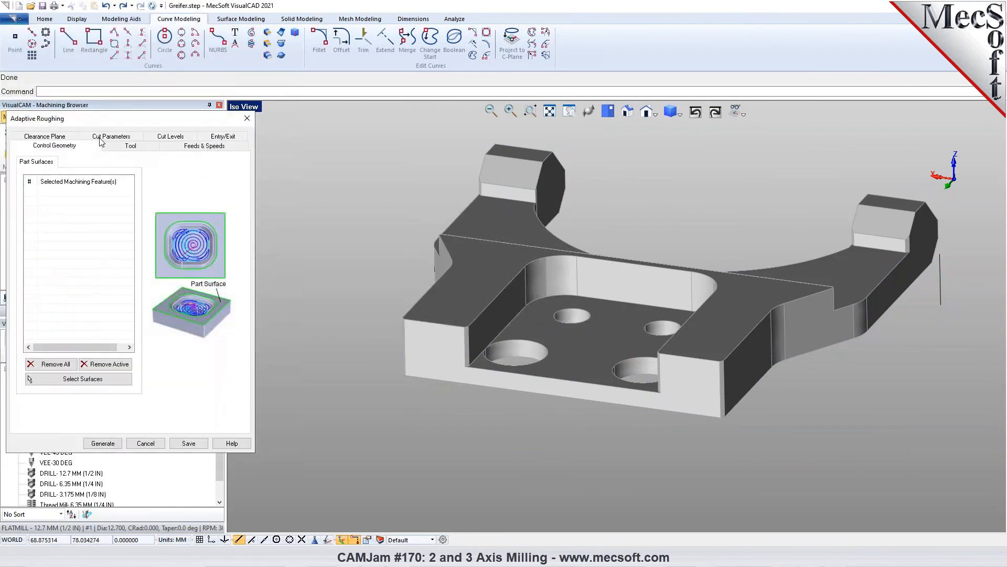
{"action": "left_click", "coordinate": [110, 145]}
{"action": "left_click", "coordinate": [170, 145]}
{"action": "left_click", "coordinate": [53, 345]}
{"action": "left_click", "coordinate": [104, 443]}
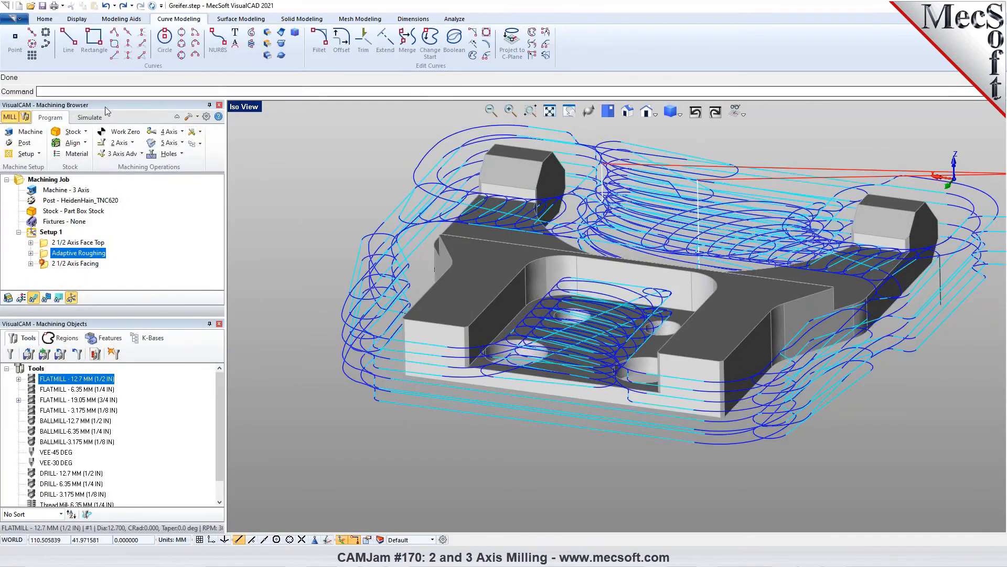
Simulate the Adaptive Roughing and 2 1/2 Axis Face Top operations to check the material removal.
{"action": "left_click", "coordinate": [88, 118]}
{"action": "left_click", "coordinate": [89, 144]}
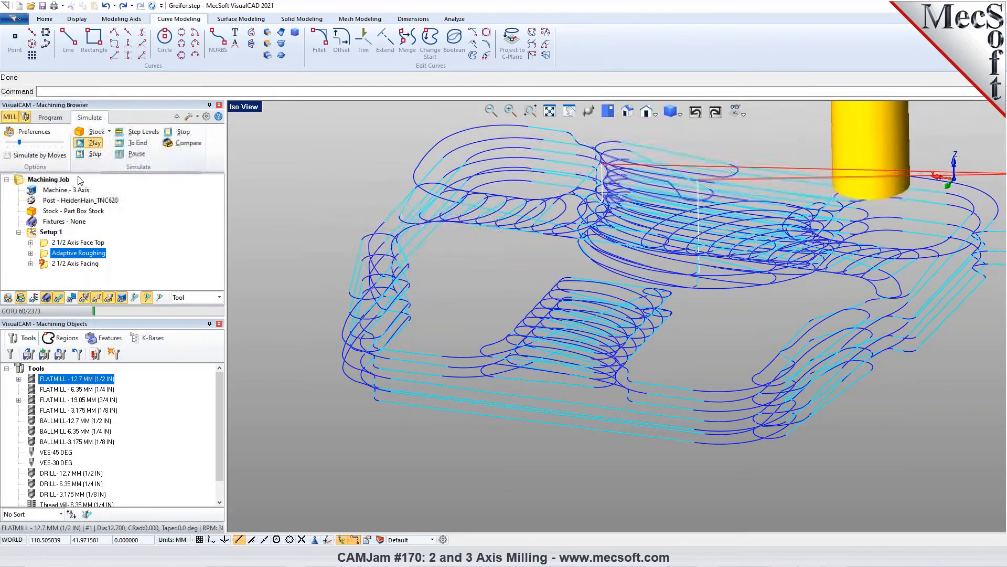
{"action": "left_click", "coordinate": [78, 241]}
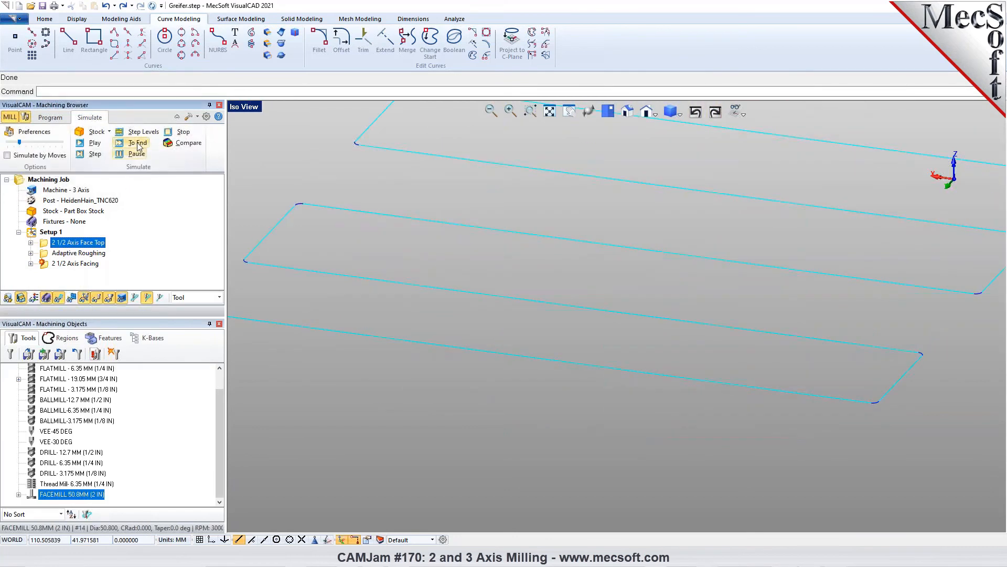
{"action": "left_click", "coordinate": [90, 142]}
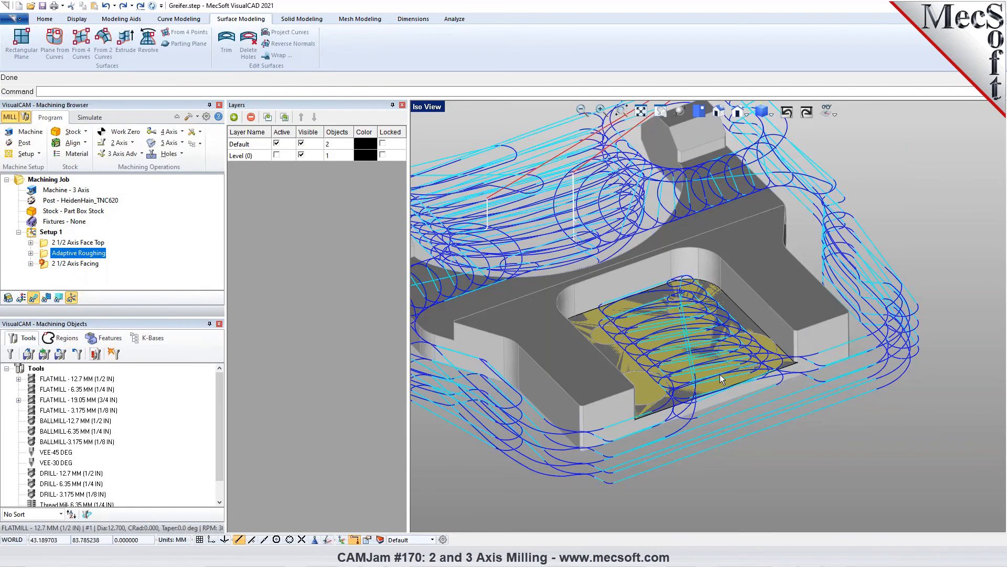
{"action": "left_click", "coordinate": [132, 145]}
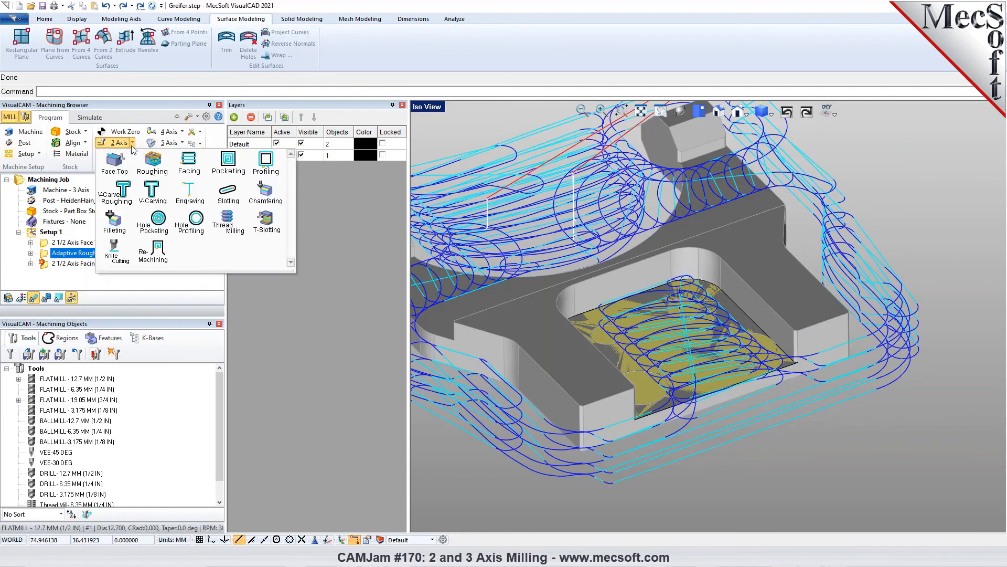
{"action": "left_click", "coordinate": [230, 166]}
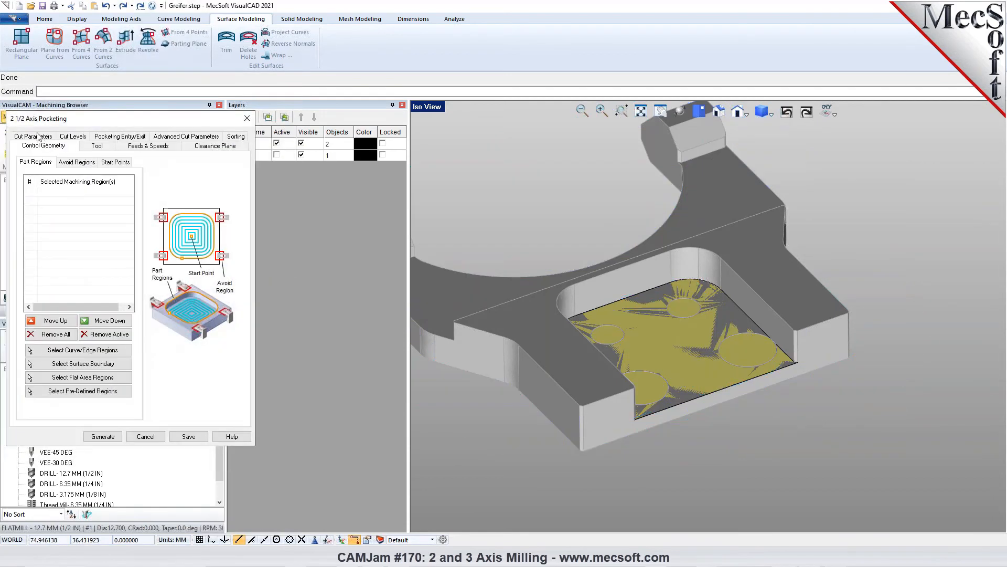
{"action": "left_click", "coordinate": [38, 137]}
{"action": "left_click", "coordinate": [196, 243]}
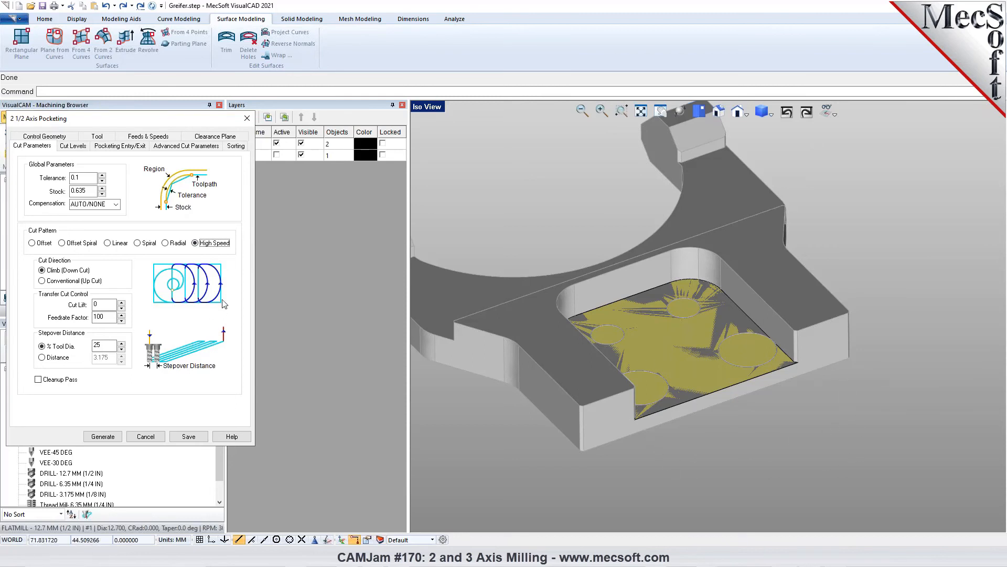
{"action": "left_click", "coordinate": [155, 440]}
{"action": "right_click_drag", "start_coordinate": [668, 392], "coordinate": [723, 405]}
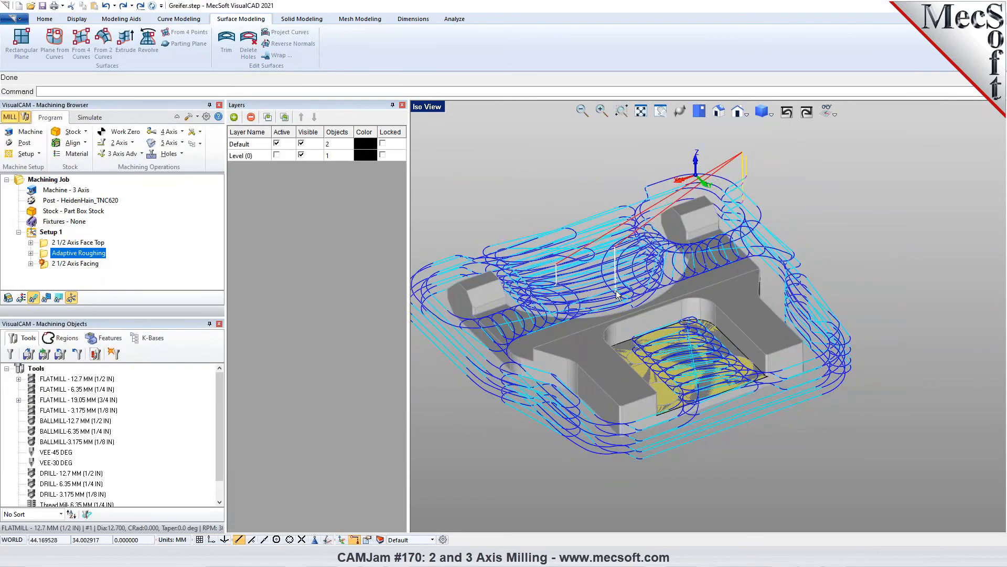
{"action": "right_click_drag", "start_coordinate": [672, 331], "coordinate": [767, 305]}
{"action": "right_click_drag", "start_coordinate": [550, 257], "coordinate": [666, 318]}
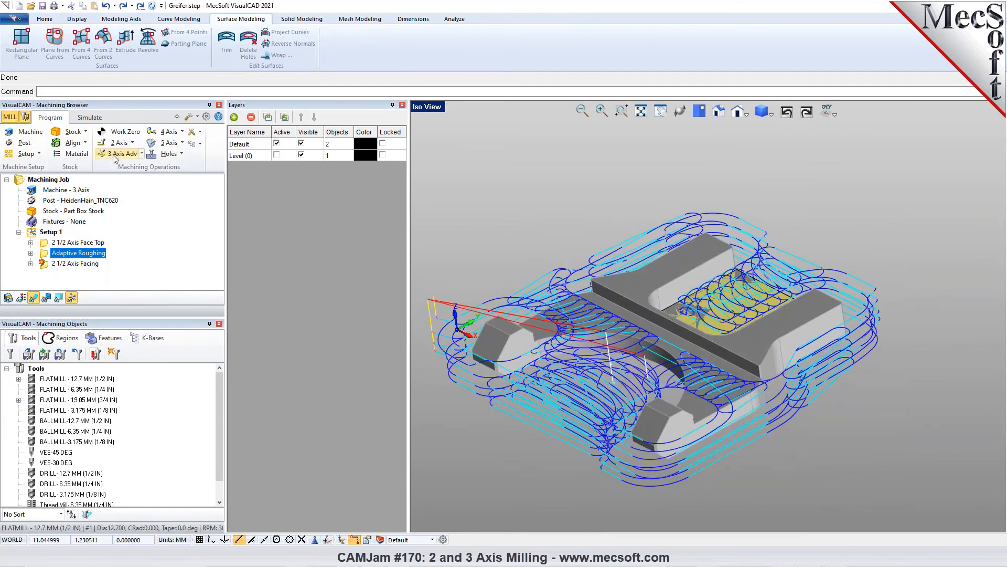
{"action": "left_click", "coordinate": [142, 154]}
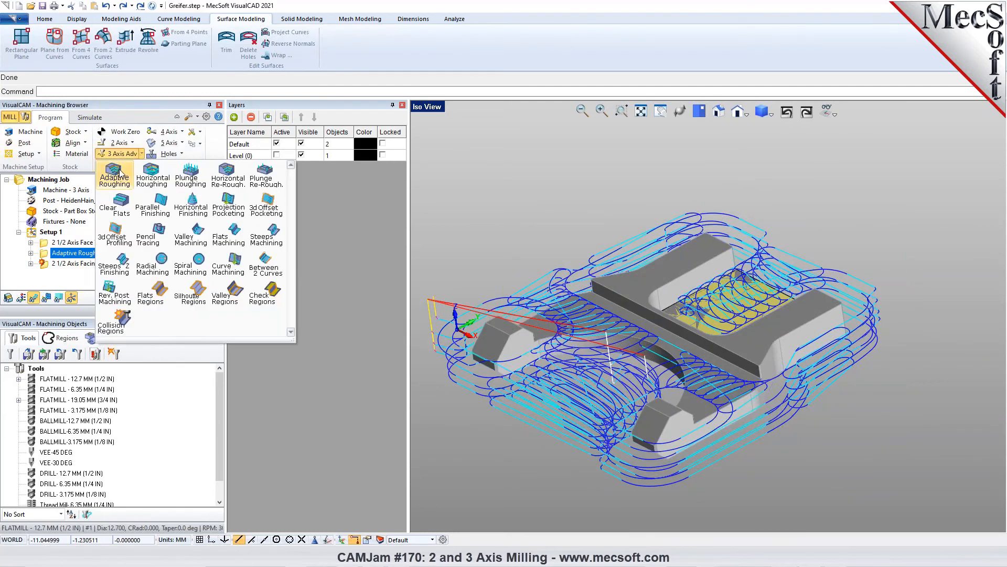
{"action": "left_click", "coordinate": [610, 175]}
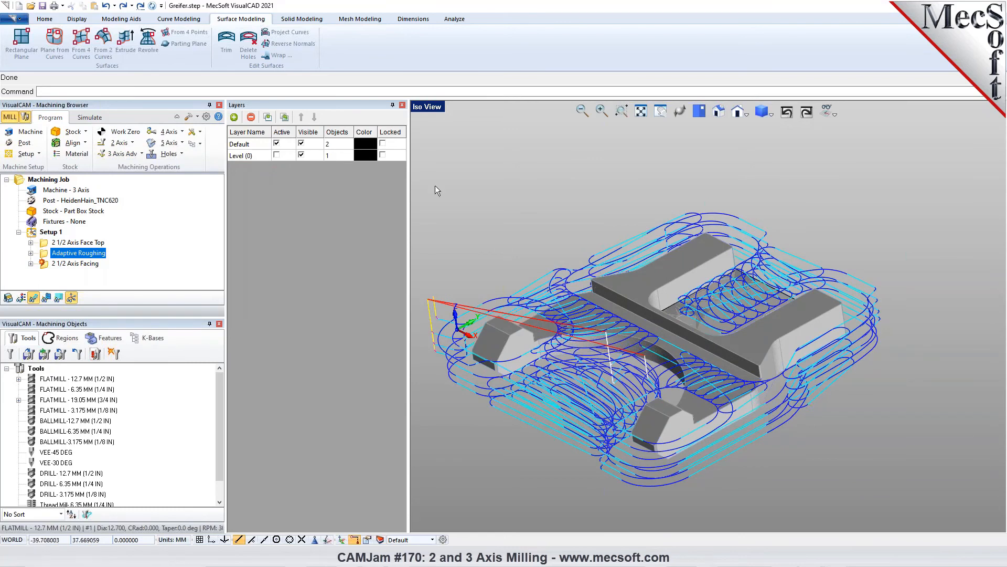
Simulate the Adaptive Roughing operation to its end and hide the toolpath display.
{"action": "left_click", "coordinate": [402, 106]}
{"action": "right_click_drag", "start_coordinate": [517, 367], "coordinate": [518, 361]}
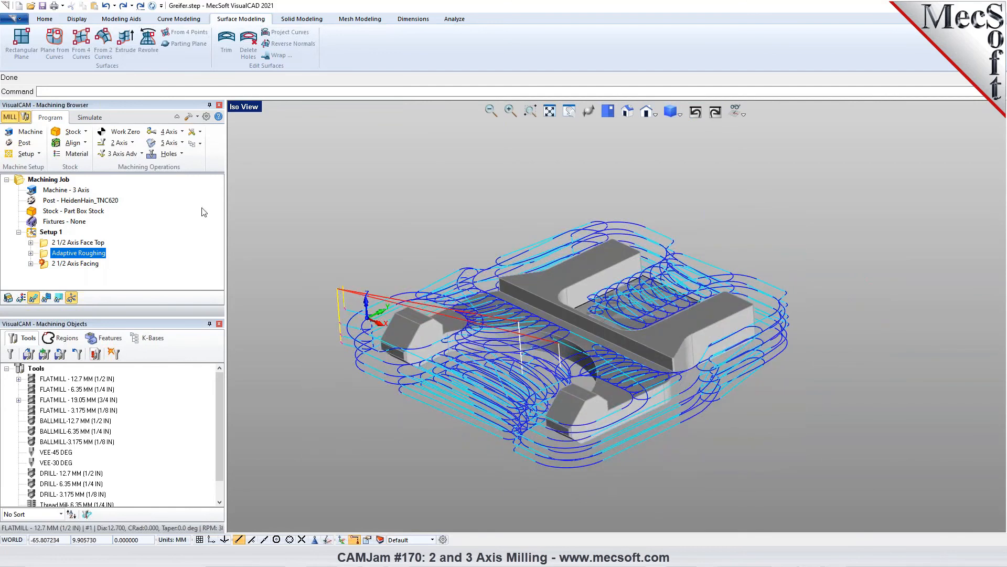
{"action": "left_click", "coordinate": [89, 117]}
{"action": "left_click", "coordinate": [133, 143]}
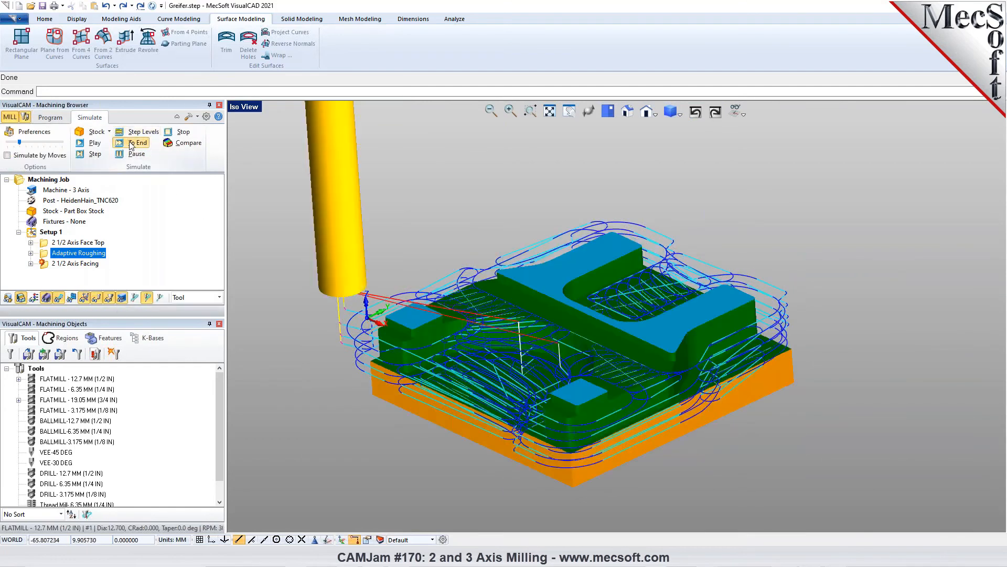
{"action": "left_click", "coordinate": [58, 298]}
{"action": "left_click", "coordinate": [59, 120]}
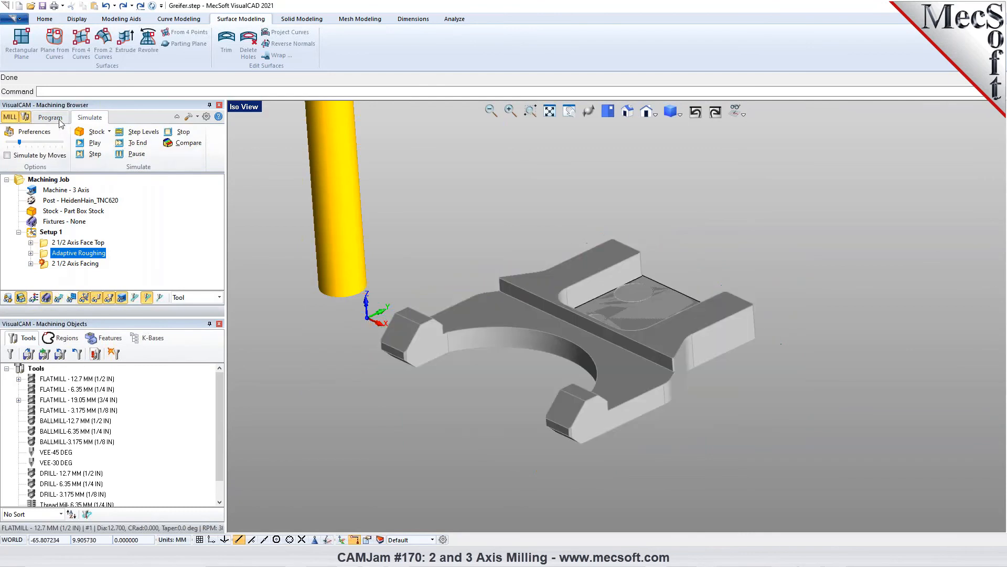
Change to a quad viewport layout, maximize the Iso View 1 viewport and inspect the underside of the part.
{"action": "right_click_drag", "start_coordinate": [644, 391], "coordinate": [651, 393]}
{"action": "right_click_drag", "start_coordinate": [653, 391], "coordinate": [655, 394]}
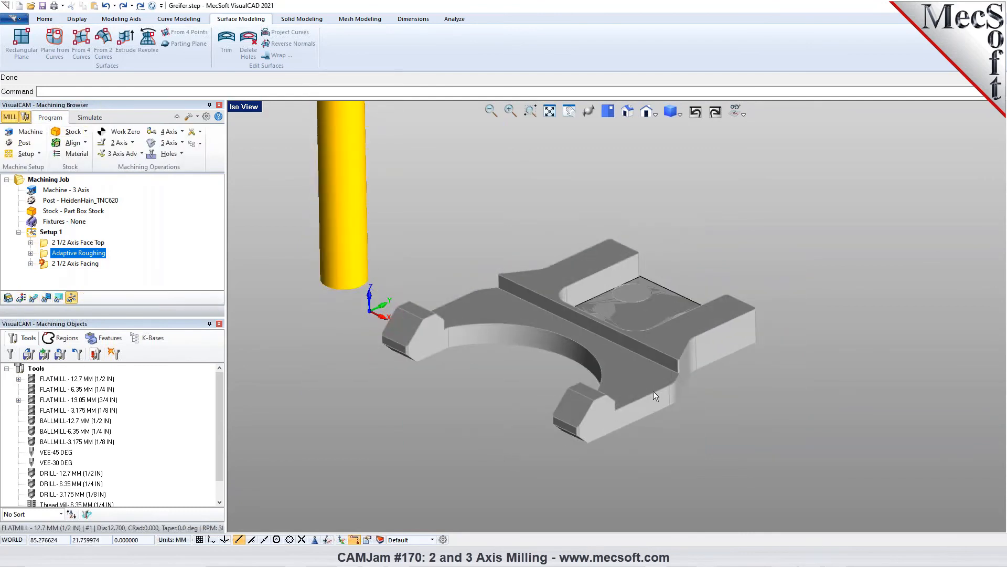
{"action": "right_click_drag", "start_coordinate": [709, 480], "coordinate": [705, 468]}
{"action": "scroll", "coordinate": [704, 463], "scroll_direction": "down", "scroll_amount": 3}
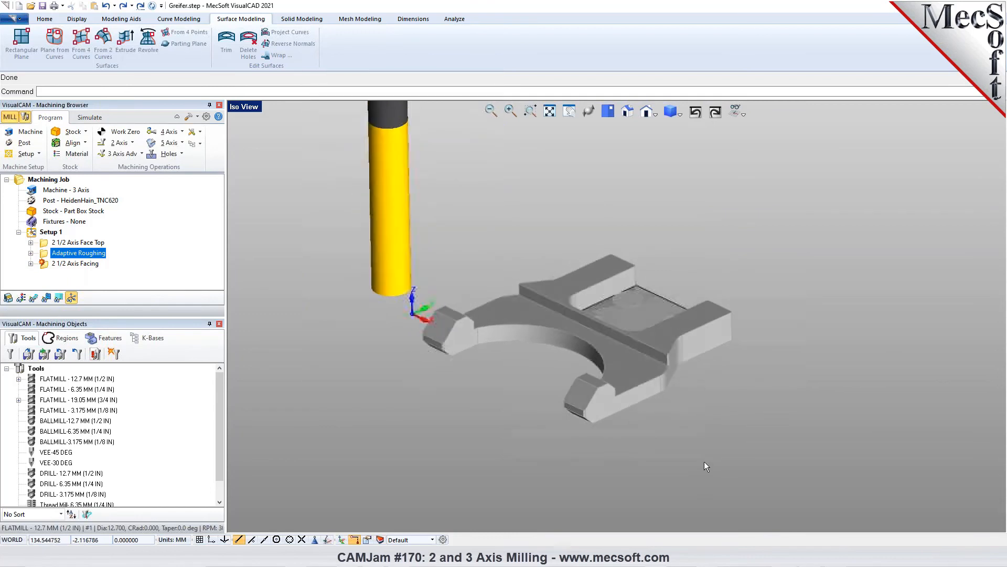
{"action": "left_click", "coordinate": [242, 109]}
{"action": "left_click", "coordinate": [282, 235]}
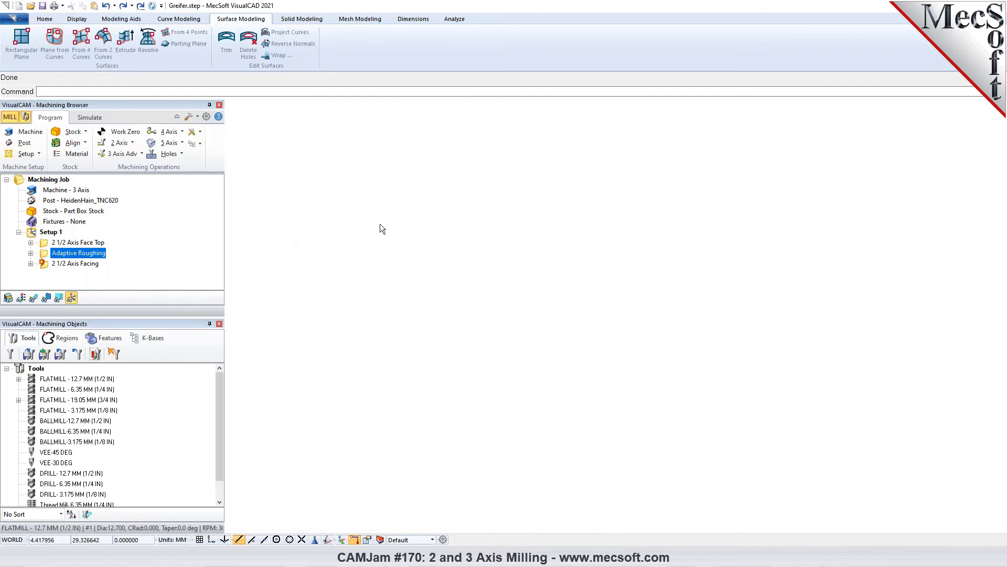
{"action": "double_click", "coordinate": [640, 106]}
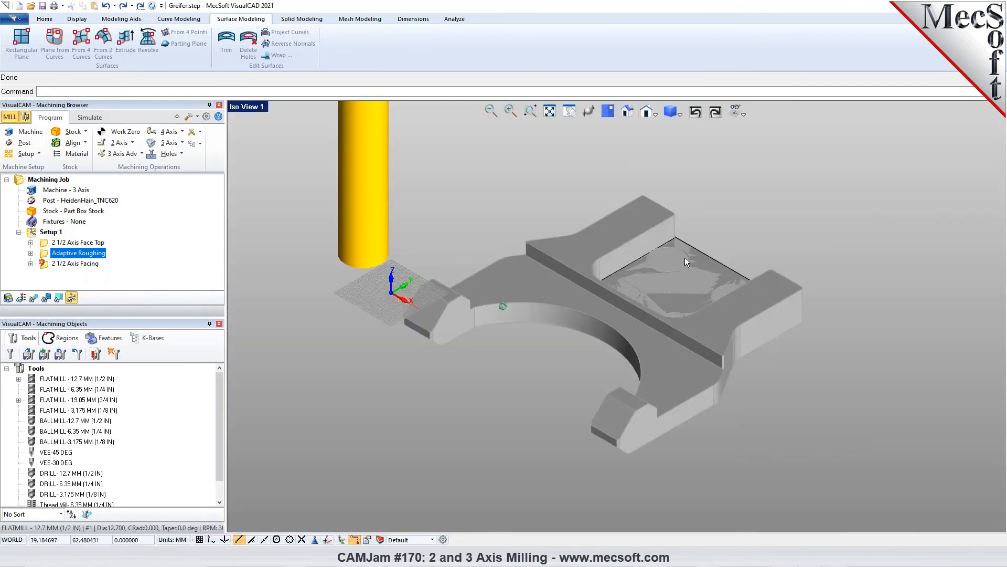
{"action": "right_click_drag", "start_coordinate": [682, 246], "coordinate": [684, 260]}
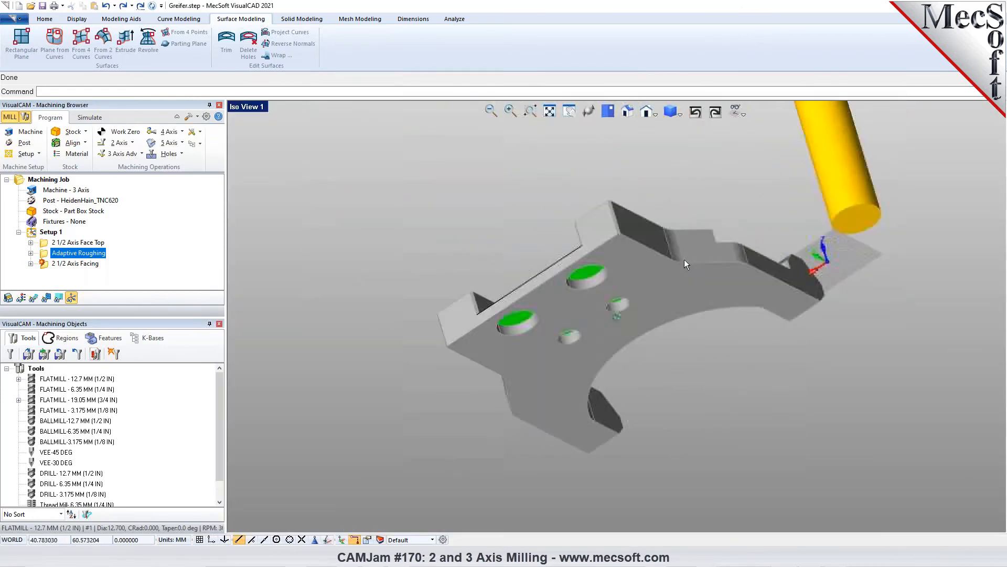
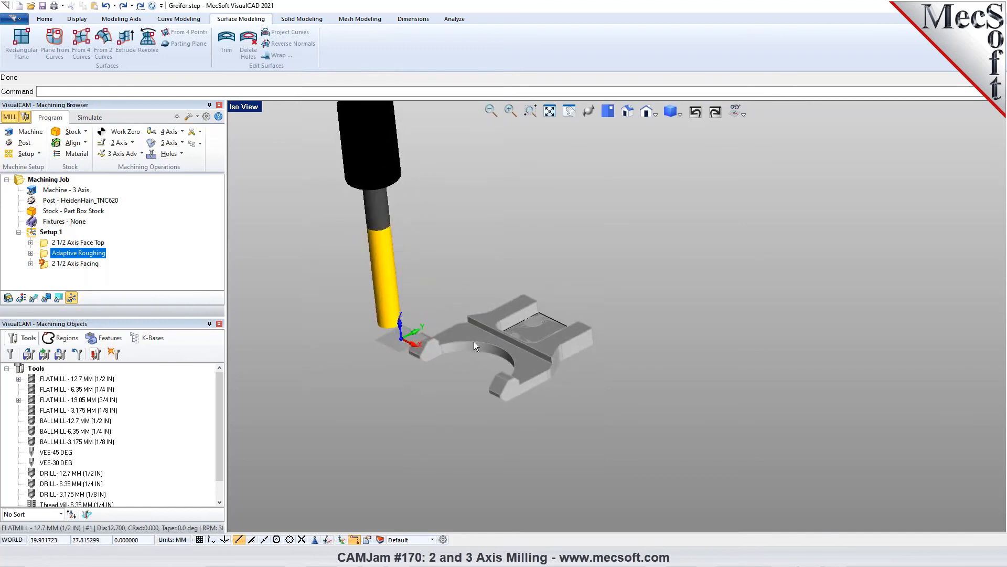
Apply the quad viewport layout again and maximize Iso View 1 with the part in isometric orientation.
{"action": "left_click", "coordinate": [245, 108]}
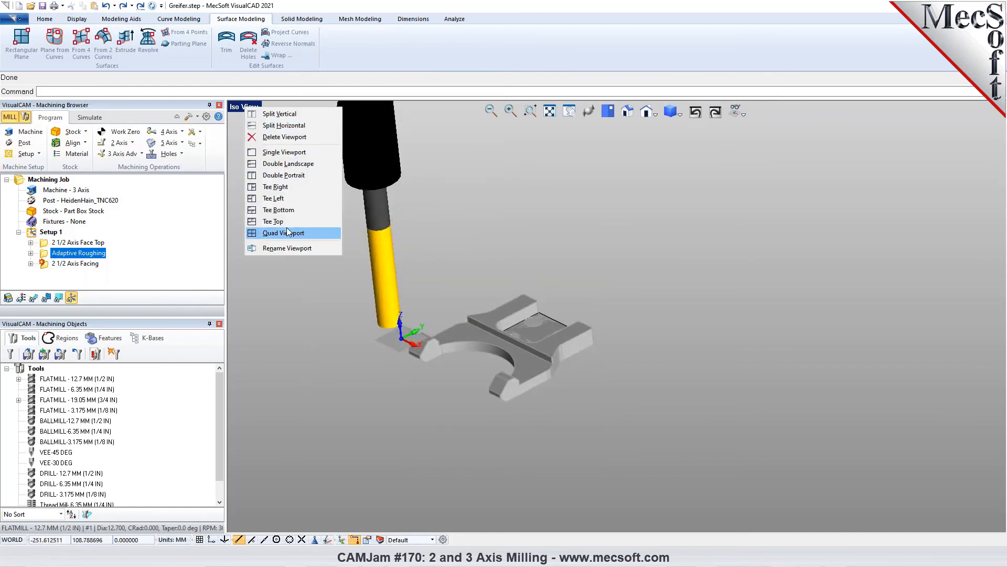
{"action": "left_click", "coordinate": [628, 127]}
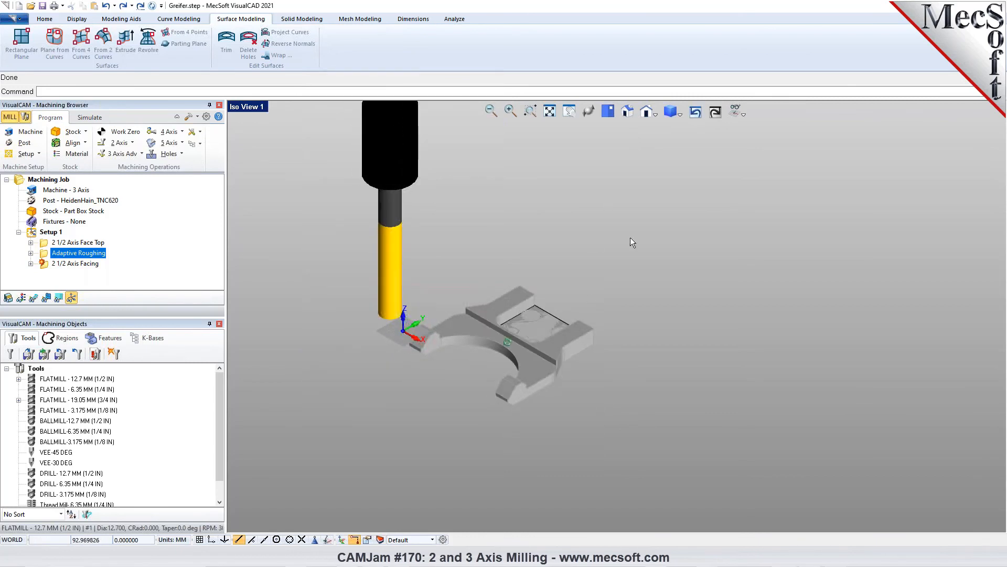
{"action": "left_click", "coordinate": [629, 112]}
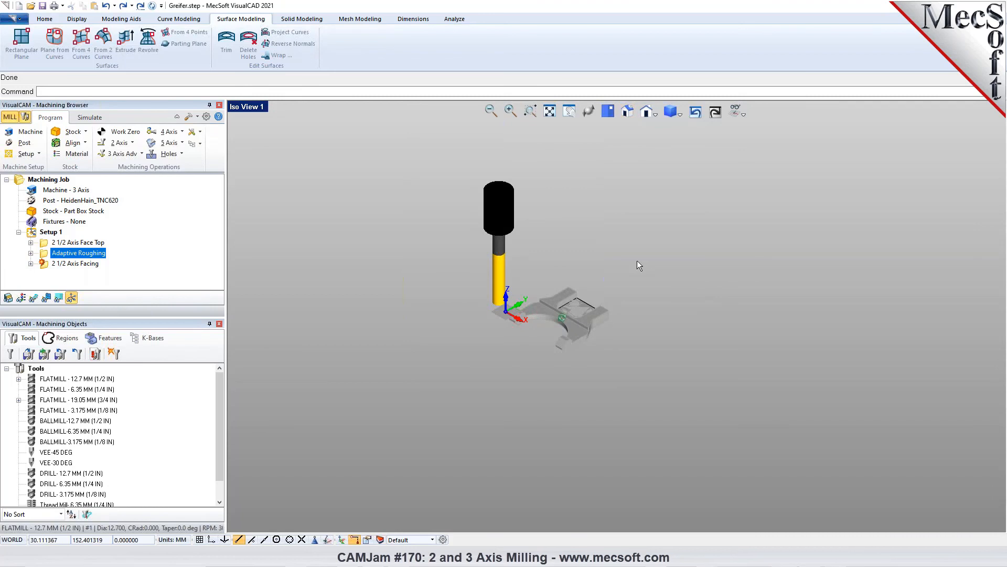
{"action": "scroll", "coordinate": [577, 320], "scroll_direction": "up", "scroll_amount": 5}
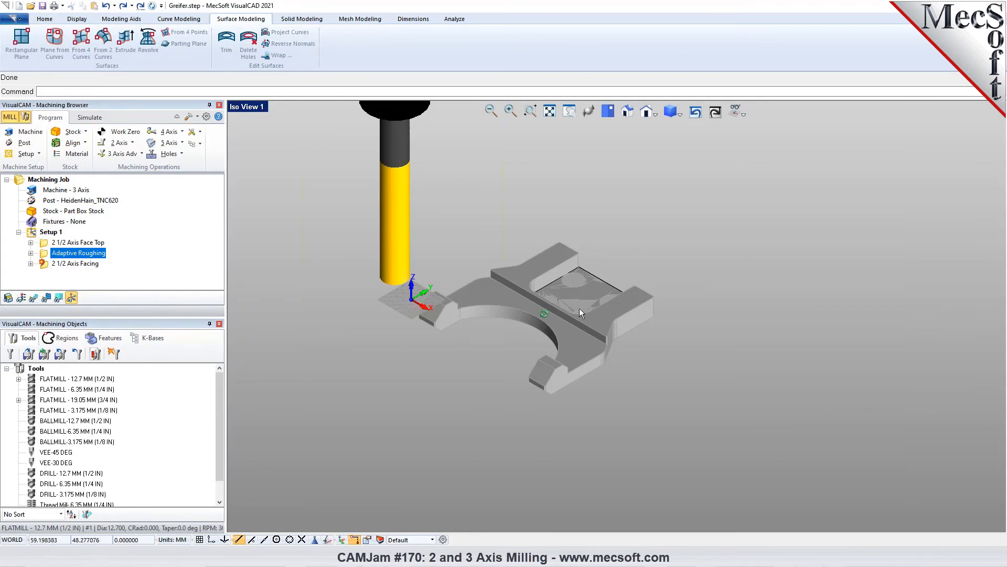
{"action": "scroll", "coordinate": [522, 308], "scroll_direction": "up", "scroll_amount": 1}
{"action": "scroll", "coordinate": [521, 308], "scroll_direction": "up", "scroll_amount": 1}
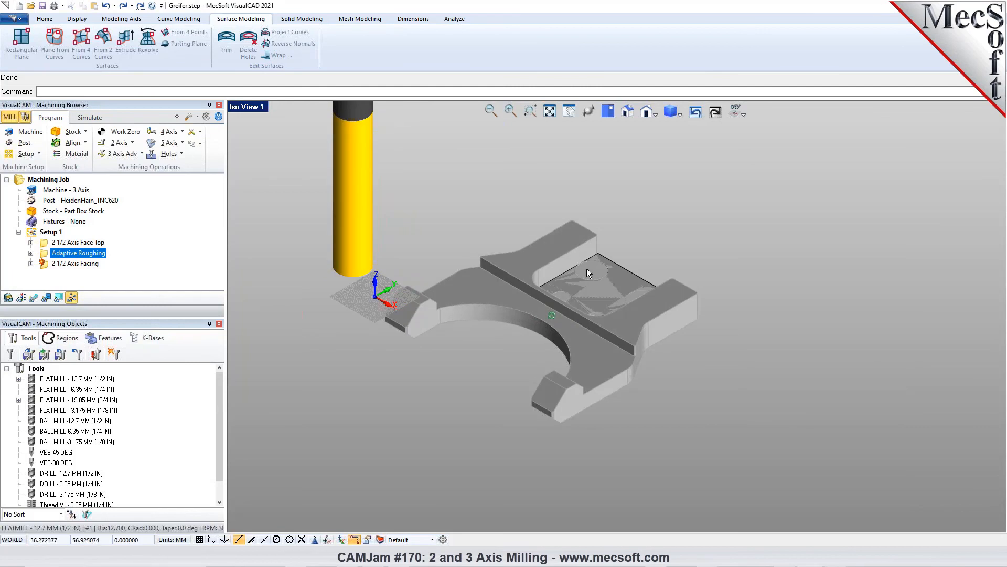
Make Level (0) the active layer and hide both the Default layer and the grid.
{"action": "left_click", "coordinate": [381, 540]}
{"action": "left_click", "coordinate": [407, 523]}
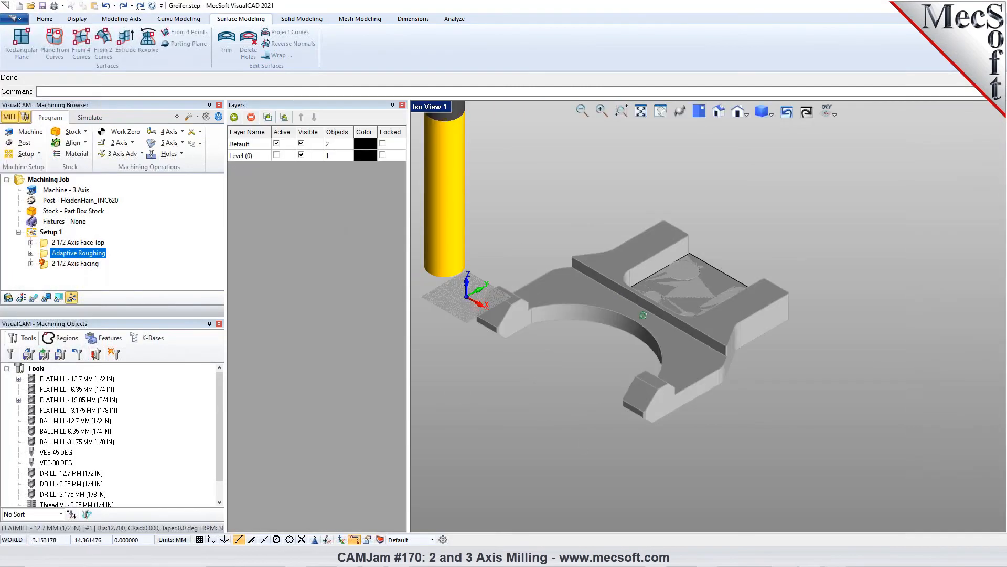
{"action": "left_click", "coordinate": [303, 147]}
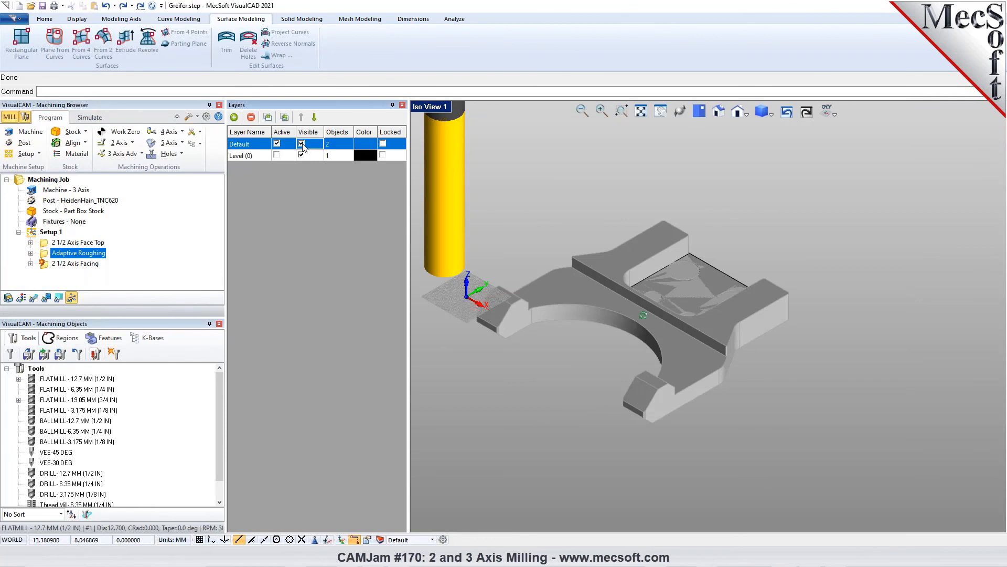
{"action": "left_click", "coordinate": [277, 155]}
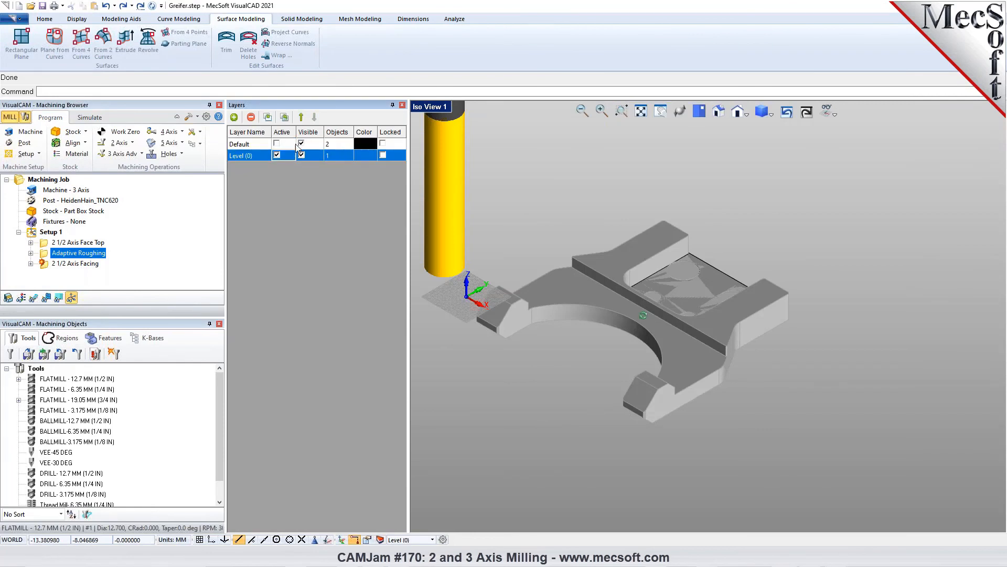
{"action": "left_click", "coordinate": [301, 144]}
{"action": "left_click", "coordinate": [402, 106]}
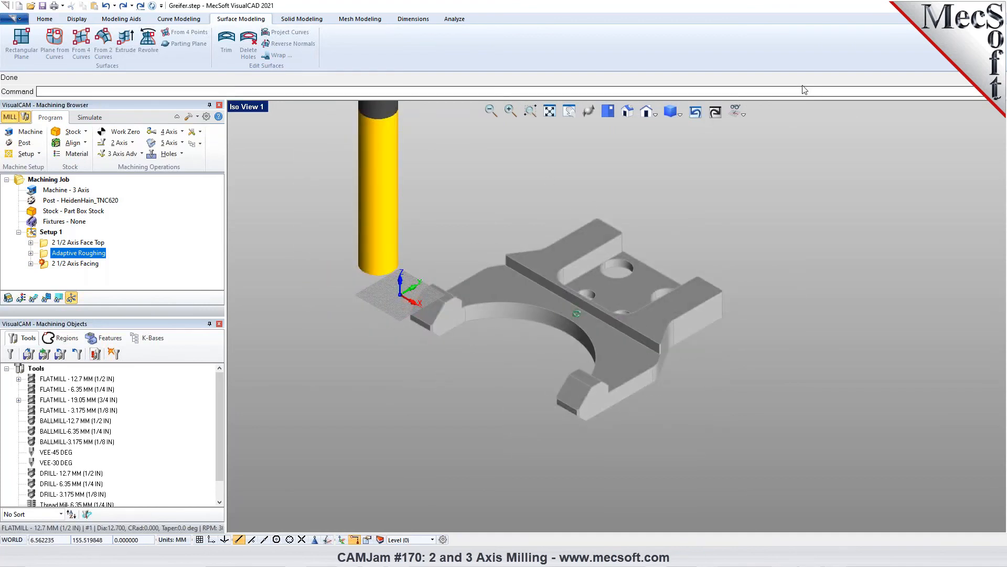
{"action": "left_click", "coordinate": [741, 116]}
{"action": "left_click", "coordinate": [766, 127]}
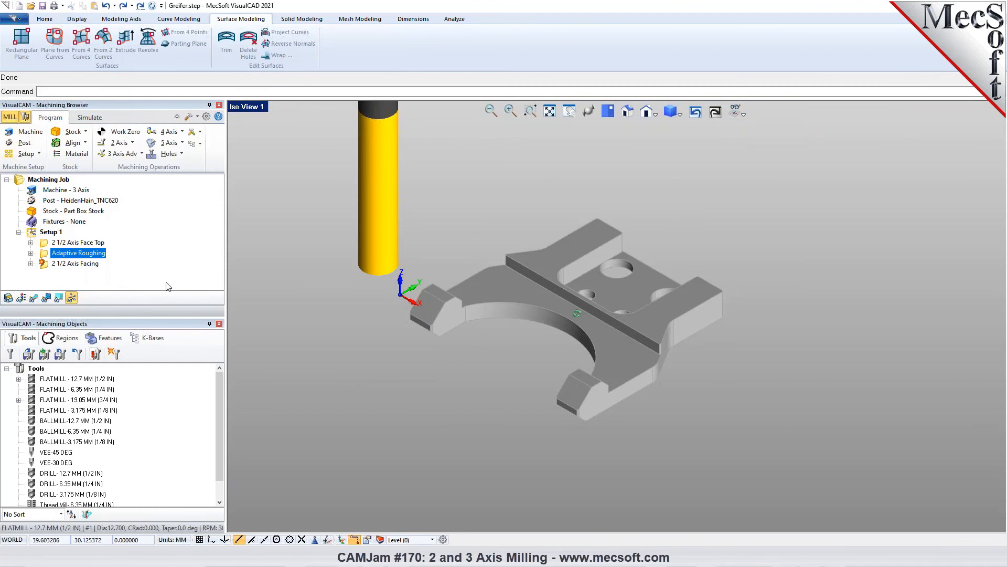
Cut the 2 1/2 Axis Facing operation out of Setup 1.
{"action": "left_click", "coordinate": [89, 253]}
{"action": "left_click", "coordinate": [86, 264]}
{"action": "right_click", "coordinate": [85, 265]}
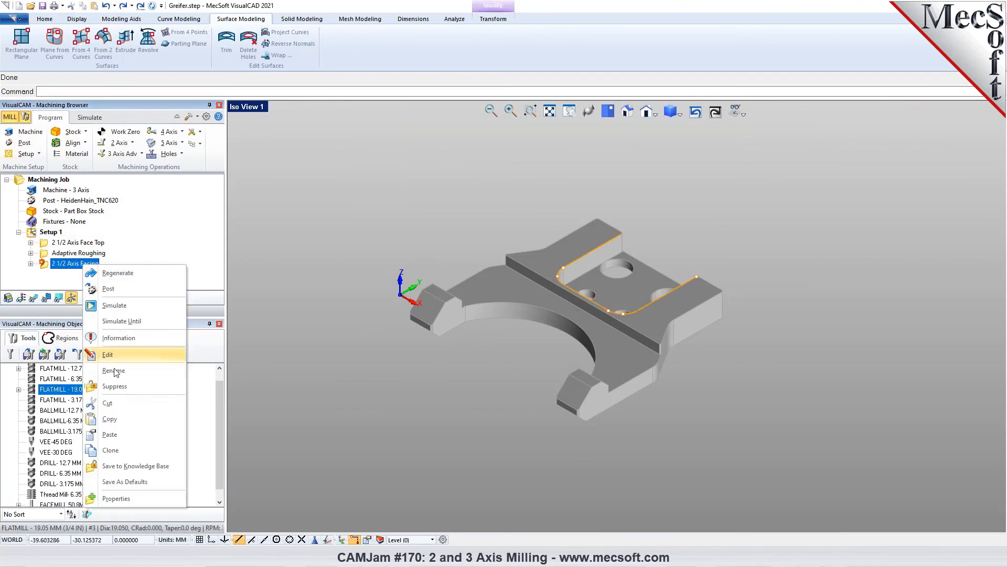
{"action": "left_click", "coordinate": [107, 402]}
Start a 2 axis Chamfering operation and select the lower edges of the sloped faces on both gripper fingers as machining regions.
{"action": "scroll", "coordinate": [603, 217], "scroll_direction": "up", "scroll_amount": 2}
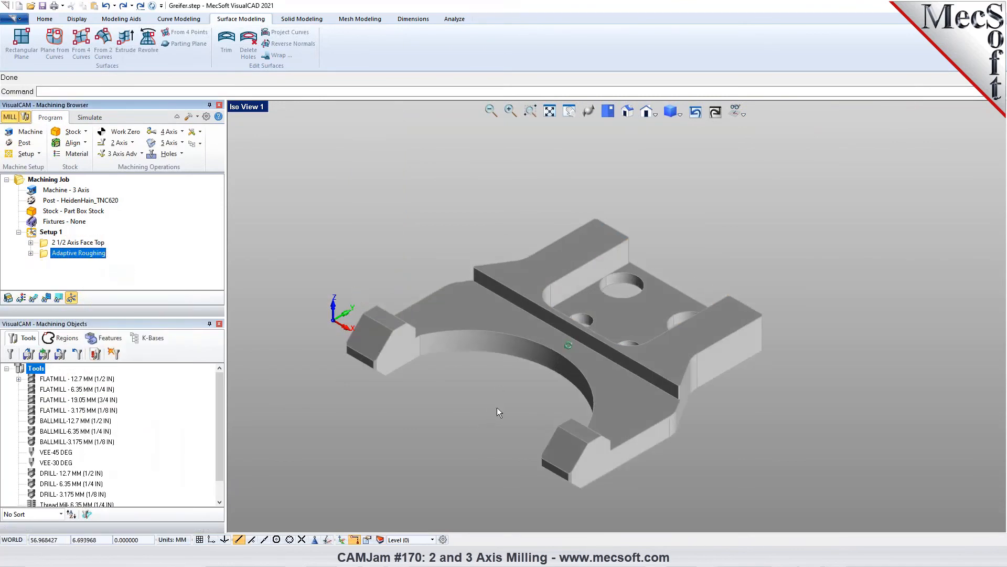
{"action": "scroll", "coordinate": [464, 405], "scroll_direction": "up", "scroll_amount": 1}
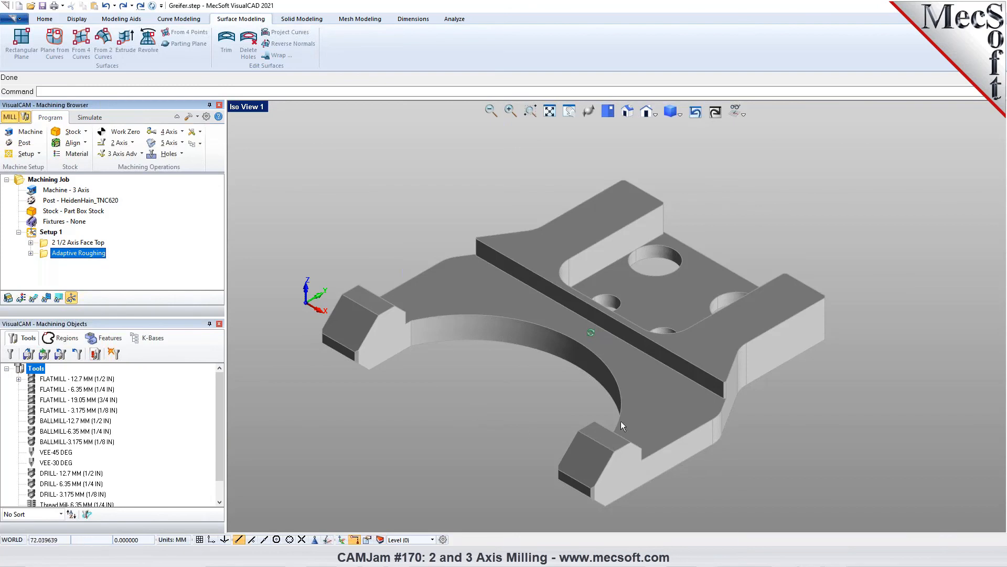
{"action": "scroll", "coordinate": [606, 454], "scroll_direction": "down", "scroll_amount": 3}
{"action": "scroll", "coordinate": [605, 457], "scroll_direction": "up", "scroll_amount": 4}
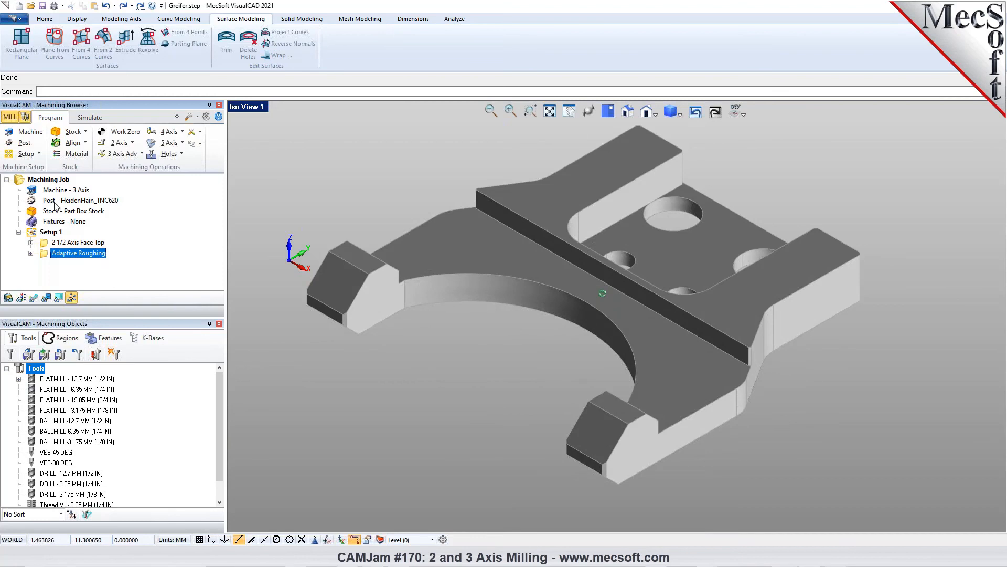
{"action": "left_click", "coordinate": [132, 143]}
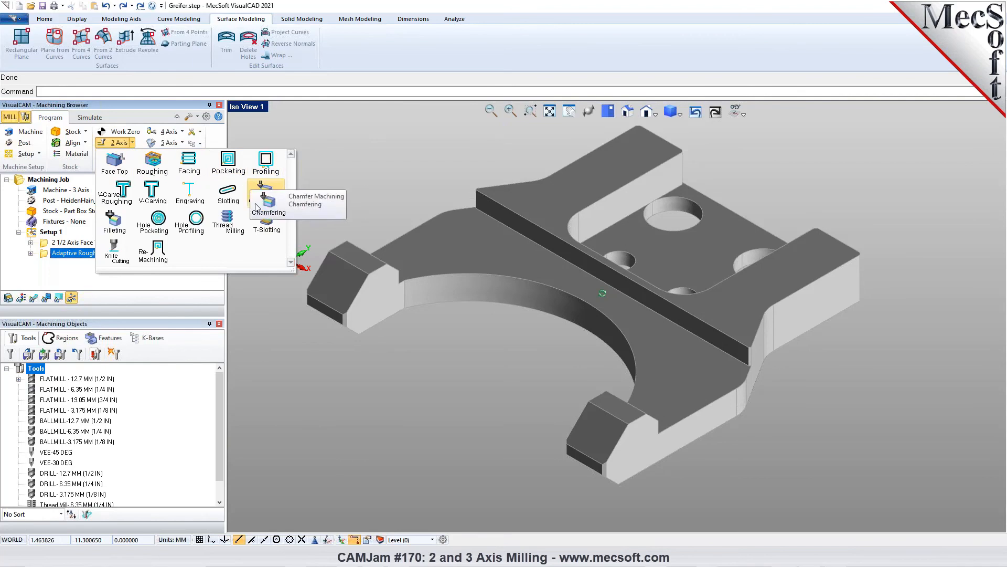
{"action": "left_click", "coordinate": [266, 195]}
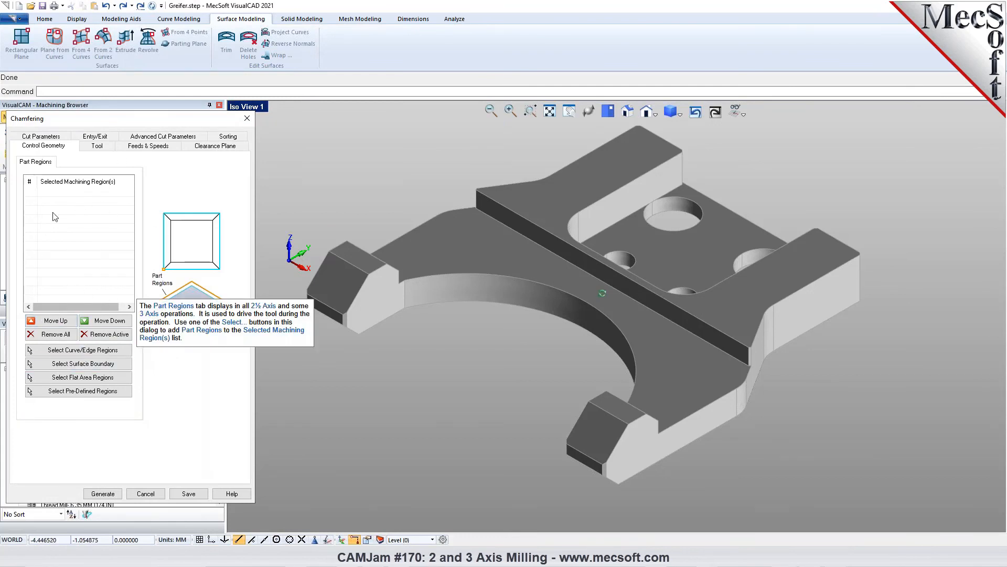
{"action": "left_click", "coordinate": [44, 137]}
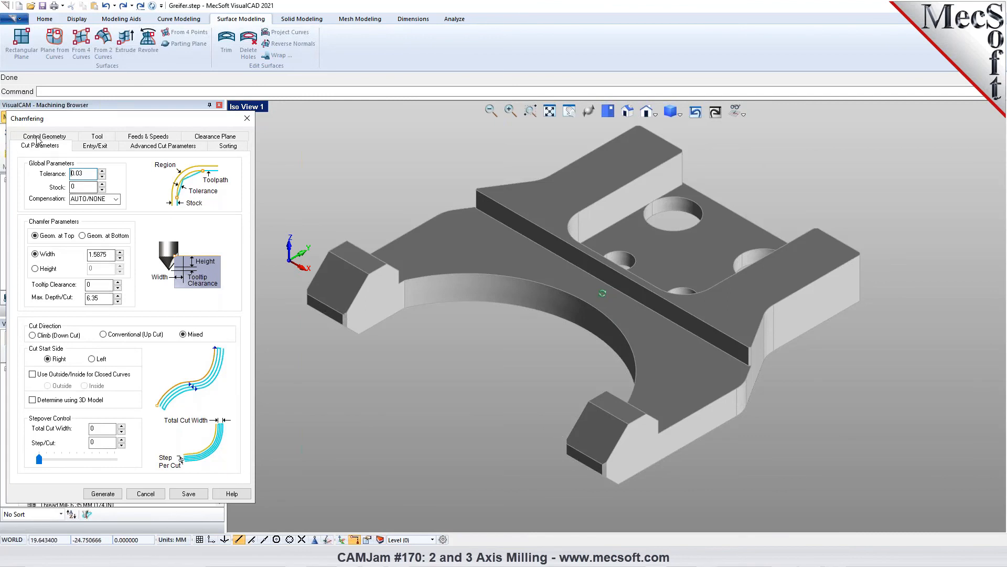
{"action": "left_click", "coordinate": [41, 139]}
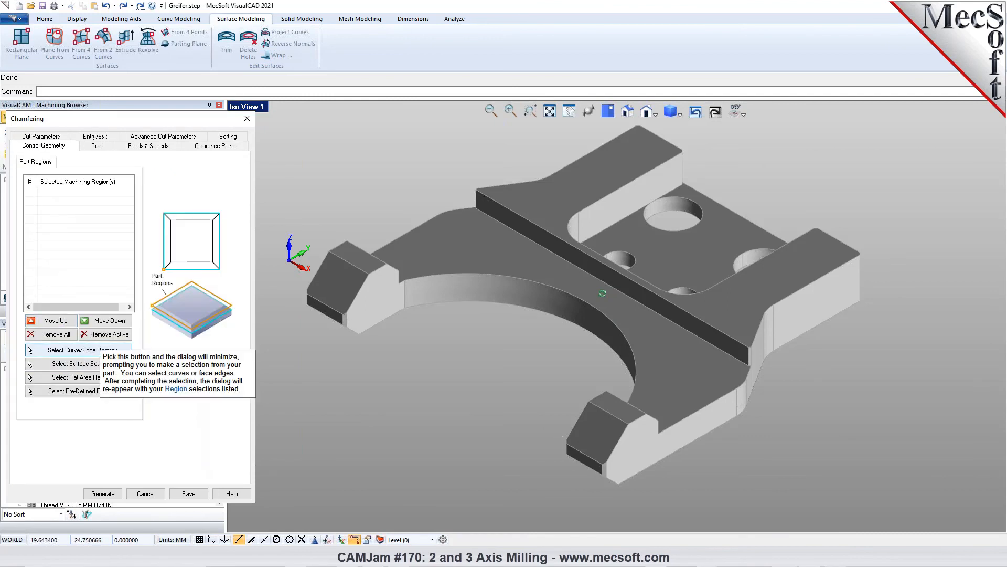
{"action": "left_click", "coordinate": [84, 350]}
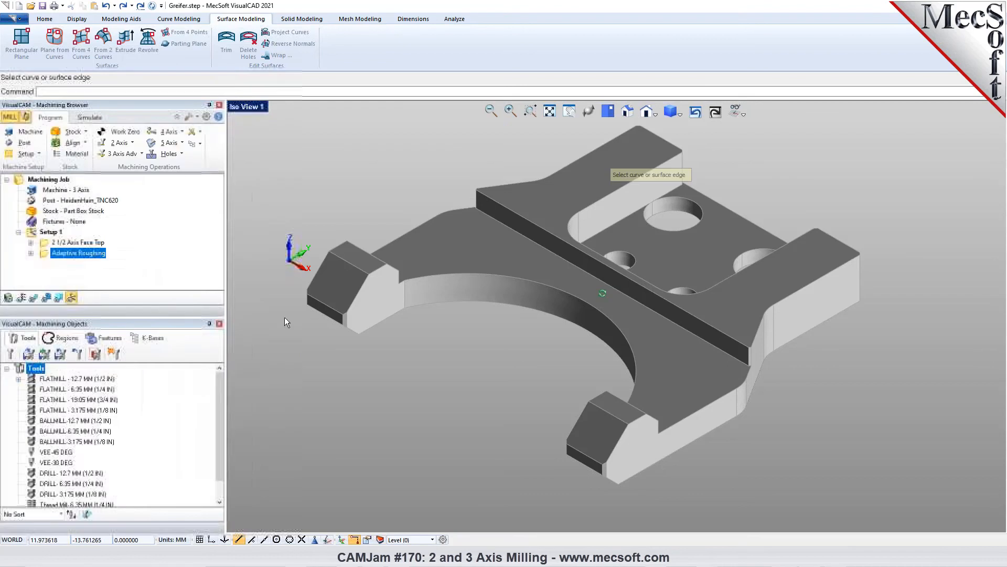
{"action": "left_click", "coordinate": [324, 307]}
{"action": "key", "text": "Return"}
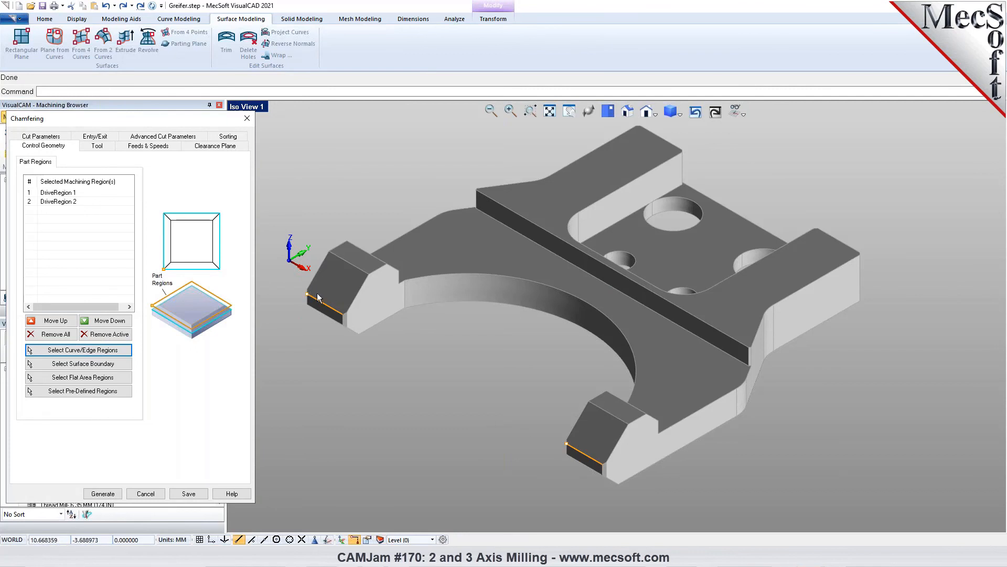
Assign the VEE-45 DEG tool to the chamfering operation.
{"action": "left_click", "coordinate": [97, 147]}
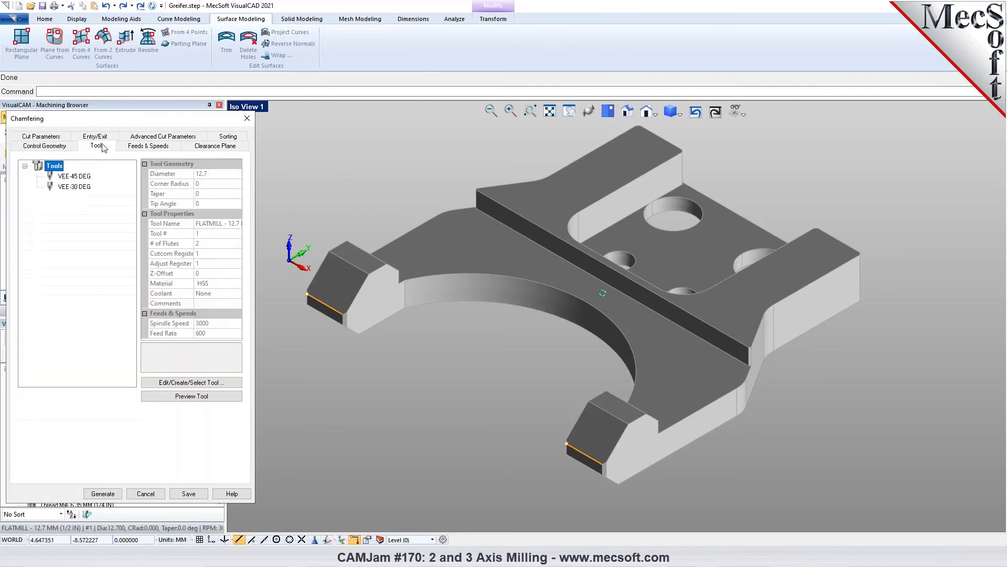
{"action": "left_click", "coordinate": [74, 187]}
{"action": "left_click", "coordinate": [74, 176]}
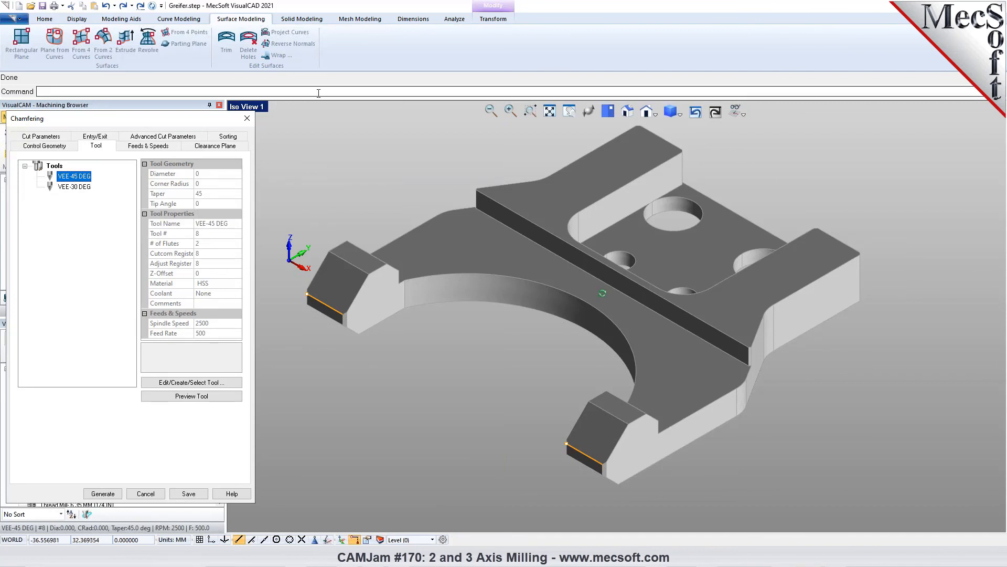
Measure the distance between the bottom and top corners of one finger's sloped face.
{"action": "left_click", "coordinate": [454, 19]}
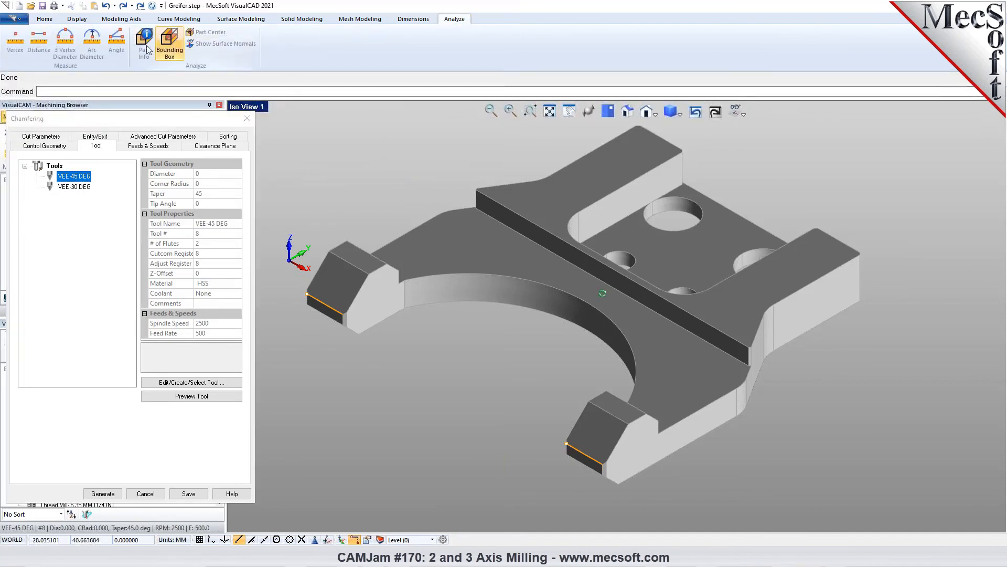
{"action": "left_click", "coordinate": [39, 42]}
{"action": "left_click", "coordinate": [307, 294]}
{"action": "left_click", "coordinate": [330, 249]}
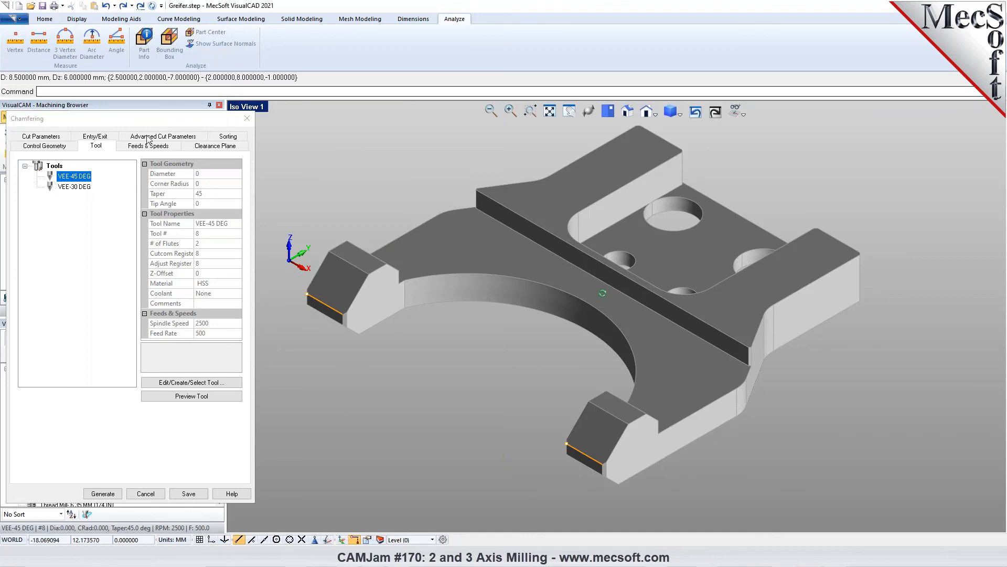
Check the geometry and taper angle of the VEE-45 DEG tool and leave its definition without changes.
{"action": "left_click", "coordinate": [67, 179]}
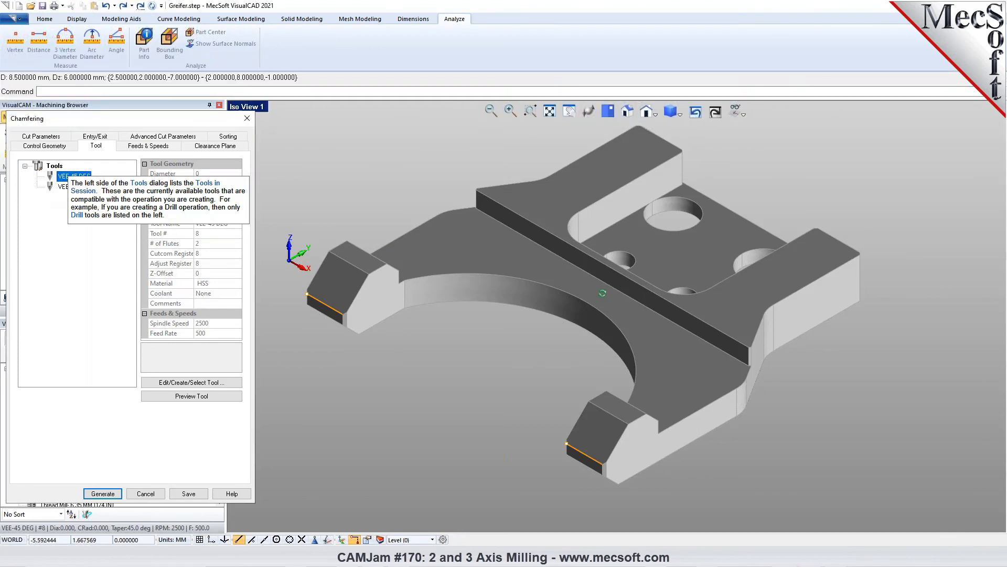
{"action": "double_click", "coordinate": [52, 179]}
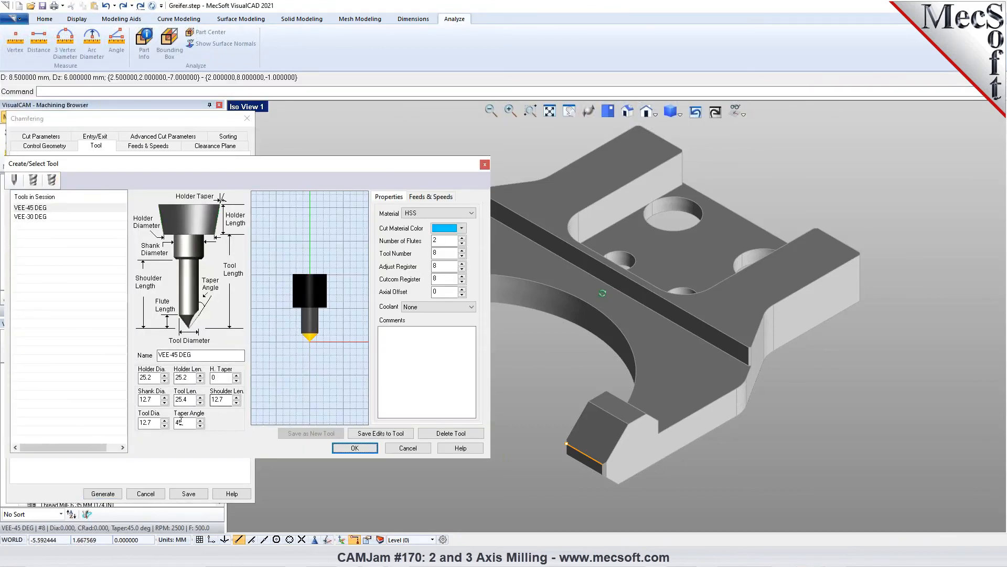
{"action": "left_click", "coordinate": [408, 449]}
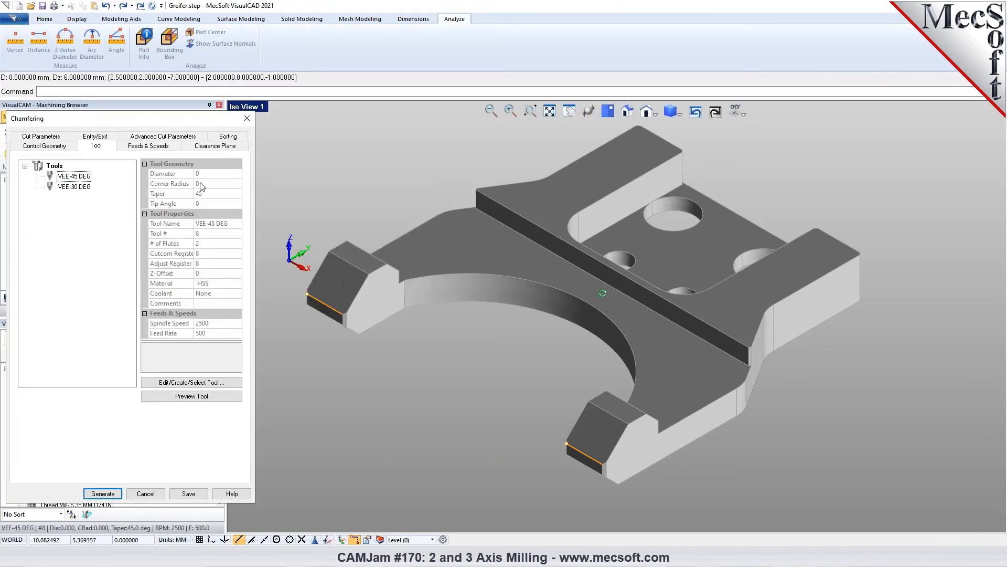
Set the chamfer geometry at bottom with width 6, tooltip clearance 0.5, maximum depth per cut 7 and cut start side Left.
{"action": "left_click", "coordinate": [53, 137]}
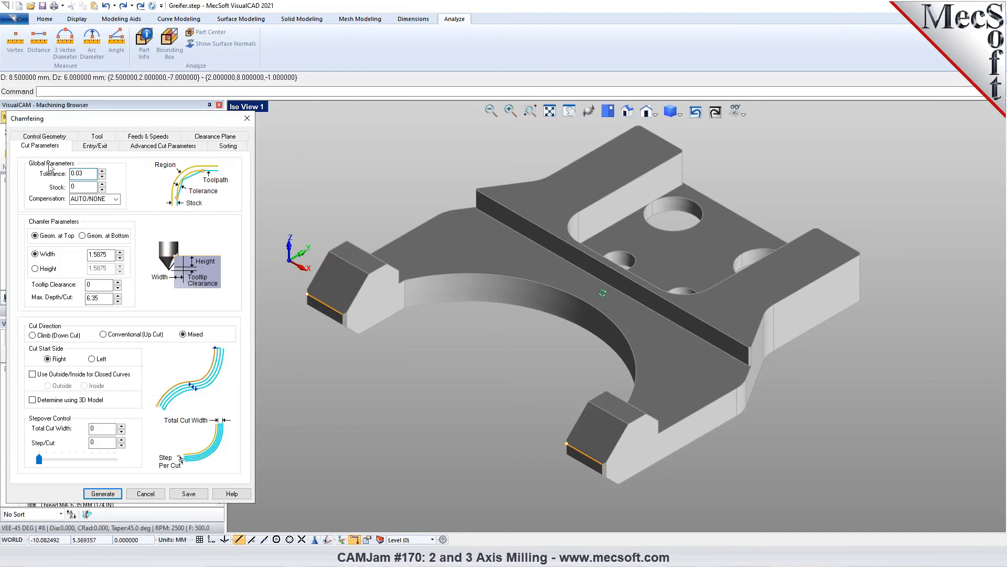
{"action": "left_click", "coordinate": [99, 237]}
{"action": "double_click", "coordinate": [108, 255]}
{"action": "type", "text": "6"}
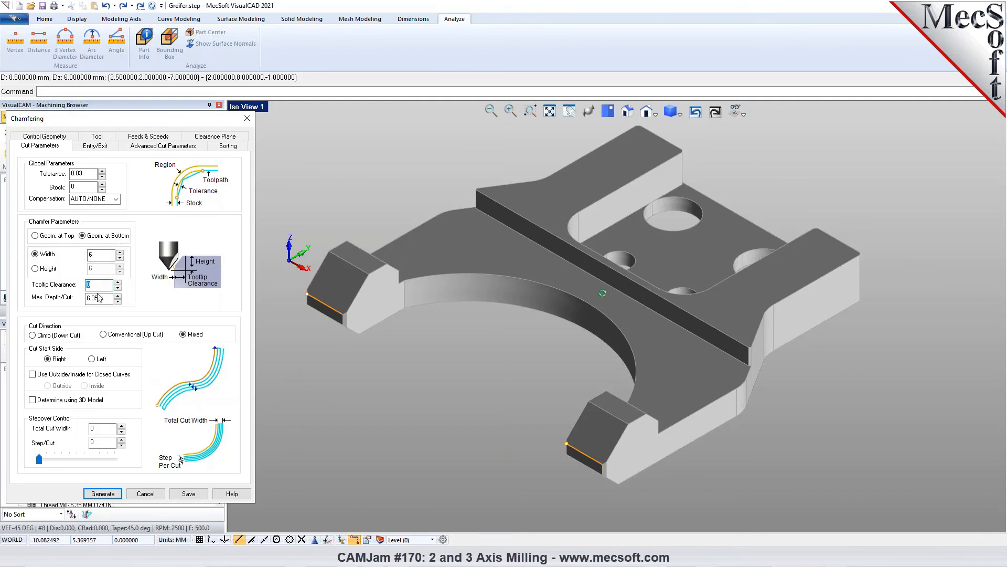
{"action": "left_click", "coordinate": [98, 286]}
{"action": "type", "text": ".5"}
{"action": "key", "text": "Tab"}
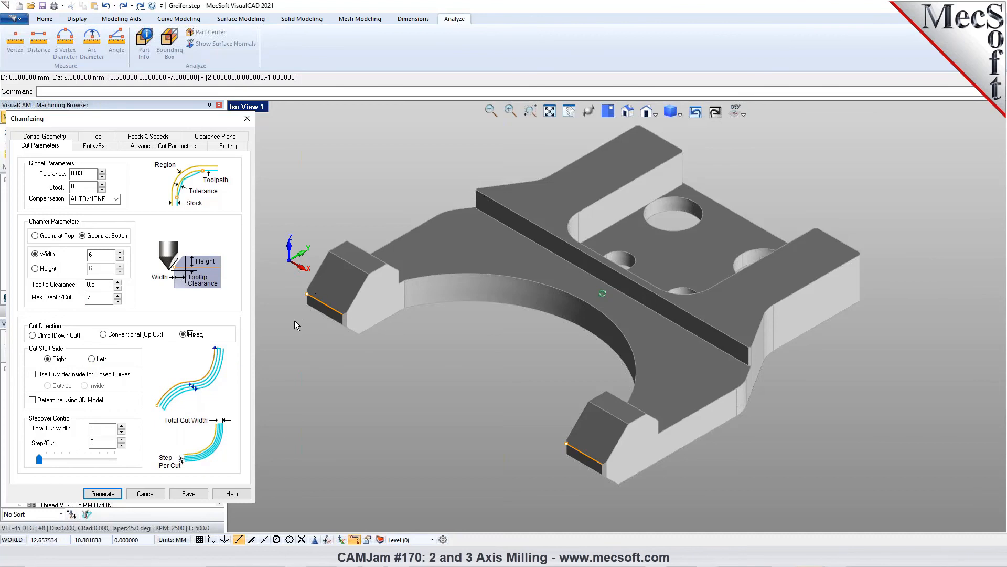
{"action": "left_click", "coordinate": [92, 359]}
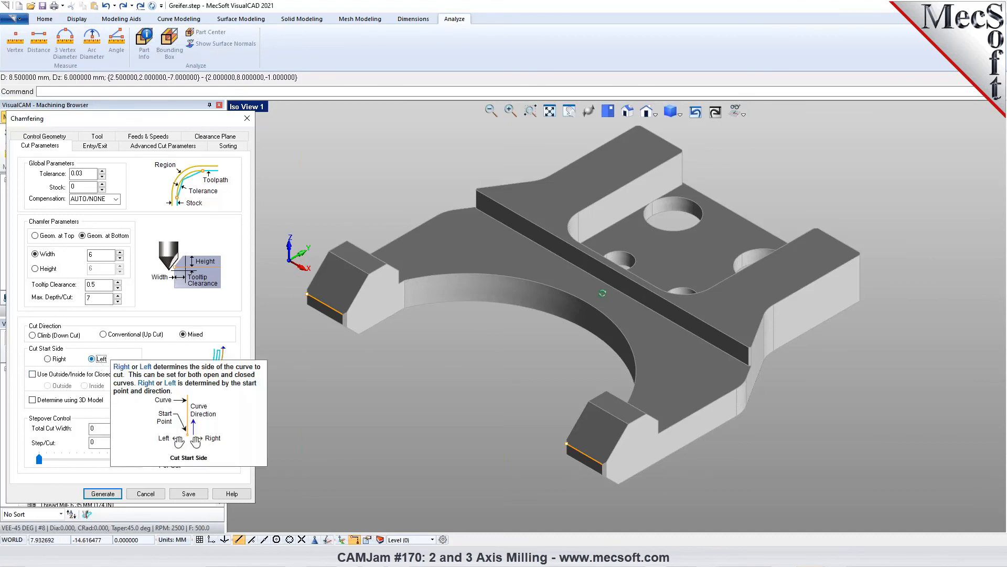
Set the entry to Lines & Arcs with a 6 mm tangent approach and a linear engage of length 6 and angle 0.
{"action": "left_click", "coordinate": [95, 147]}
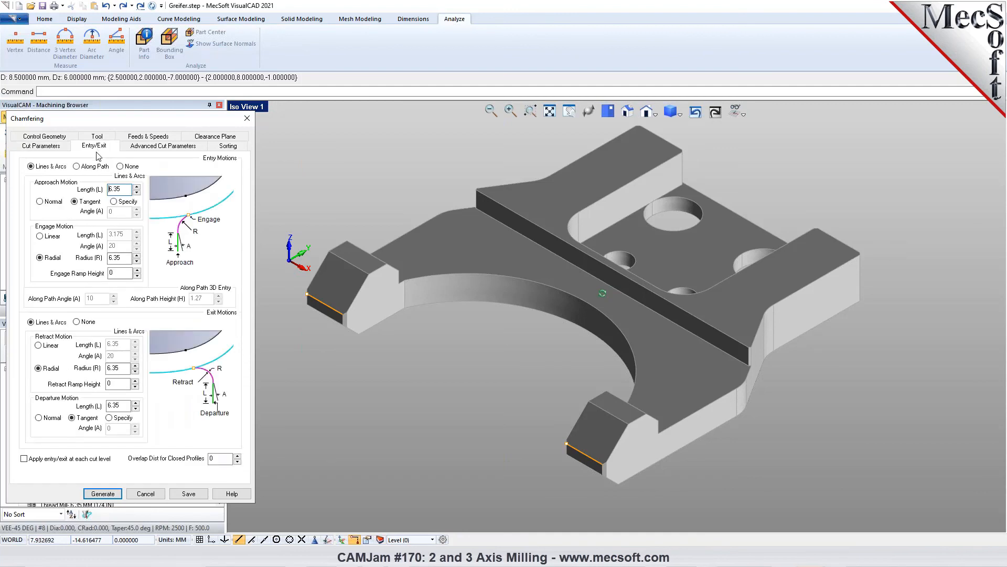
{"action": "left_click", "coordinate": [77, 167]}
{"action": "left_click", "coordinate": [31, 166]}
{"action": "left_click", "coordinate": [40, 202]}
{"action": "left_click", "coordinate": [55, 237]}
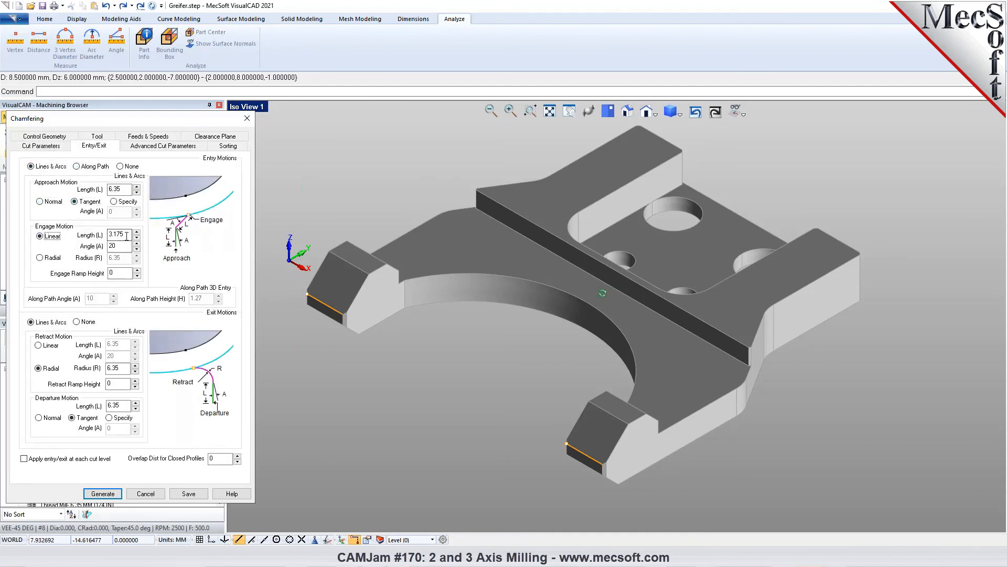
{"action": "type", "text": "6"}
{"action": "left_click", "coordinate": [119, 189]}
{"action": "type", "text": "6"}
{"action": "type", "text": "0"}
Set a linear retract motion with length 6 and angle 0, and generate the chamfering toolpath.
{"action": "left_click", "coordinate": [38, 344]}
{"action": "key", "text": "Tab"}
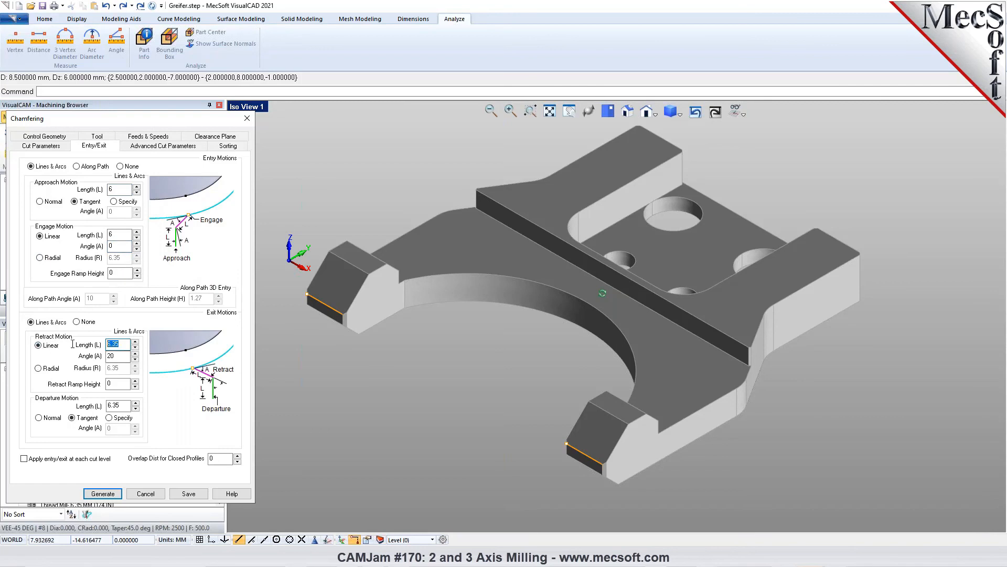
{"action": "type", "text": "6"}
{"action": "double_click", "coordinate": [119, 358]}
{"action": "type", "text": "0"}
{"action": "left_click", "coordinate": [101, 494]}
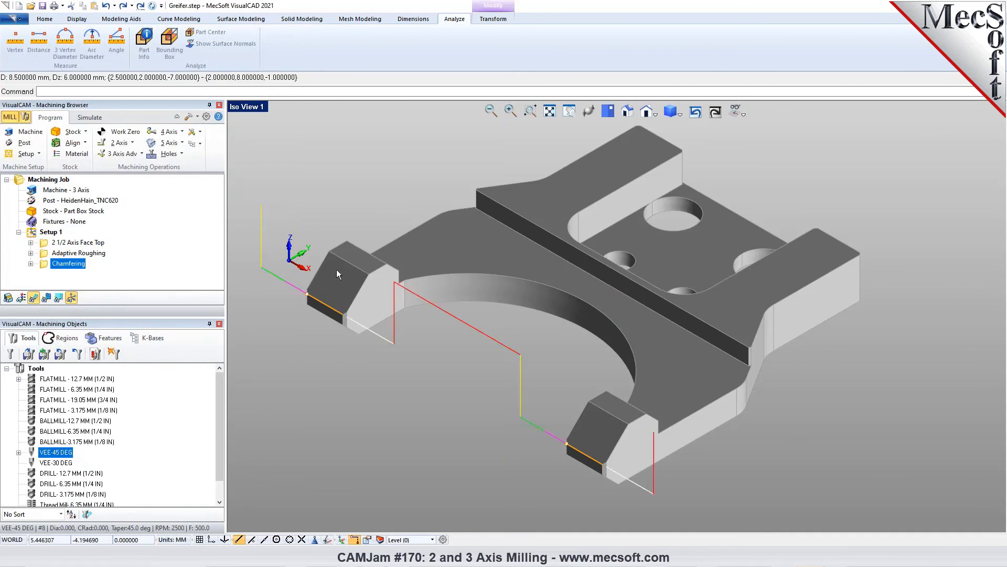
Simulate the chamfering operation and inspect the cut slopes on both fingers.
{"action": "scroll", "coordinate": [431, 238], "scroll_direction": "down", "scroll_amount": 2}
{"action": "left_click", "coordinate": [90, 117]}
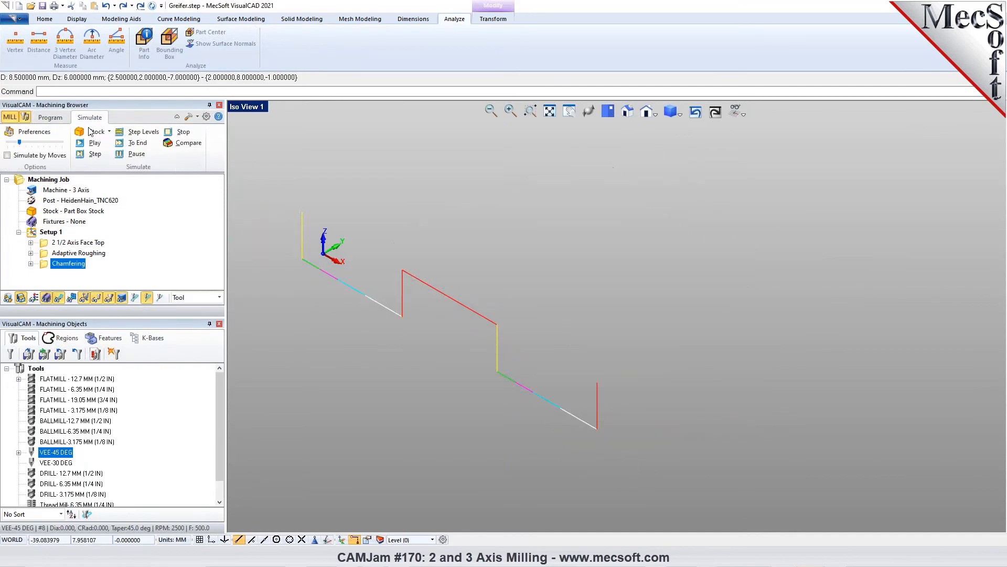
{"action": "left_click", "coordinate": [90, 143]}
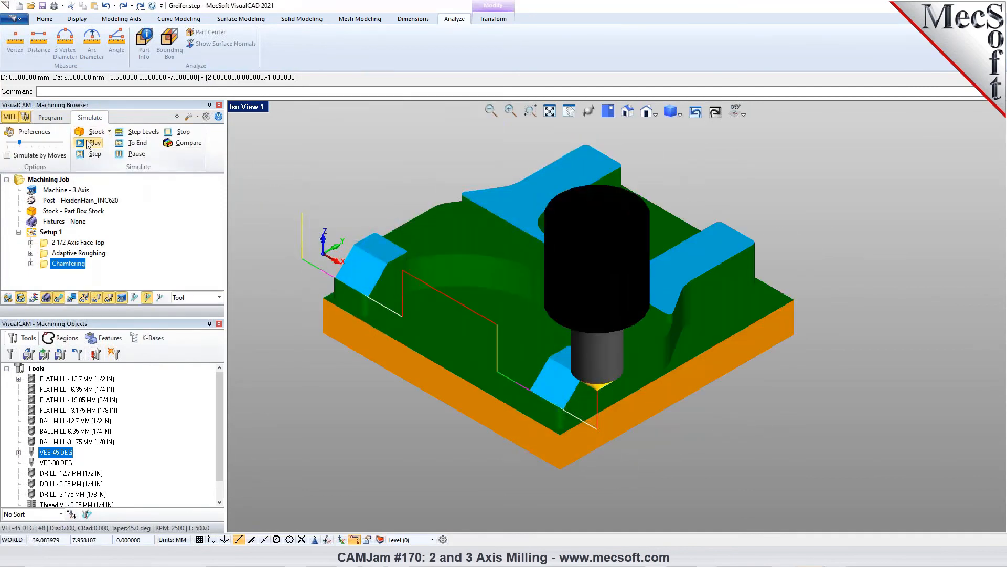
{"action": "right_click_drag", "start_coordinate": [525, 273], "coordinate": [598, 270]}
{"action": "scroll", "coordinate": [829, 301], "scroll_direction": "up", "scroll_amount": 3}
{"action": "scroll", "coordinate": [598, 263], "scroll_direction": "down", "scroll_amount": 2}
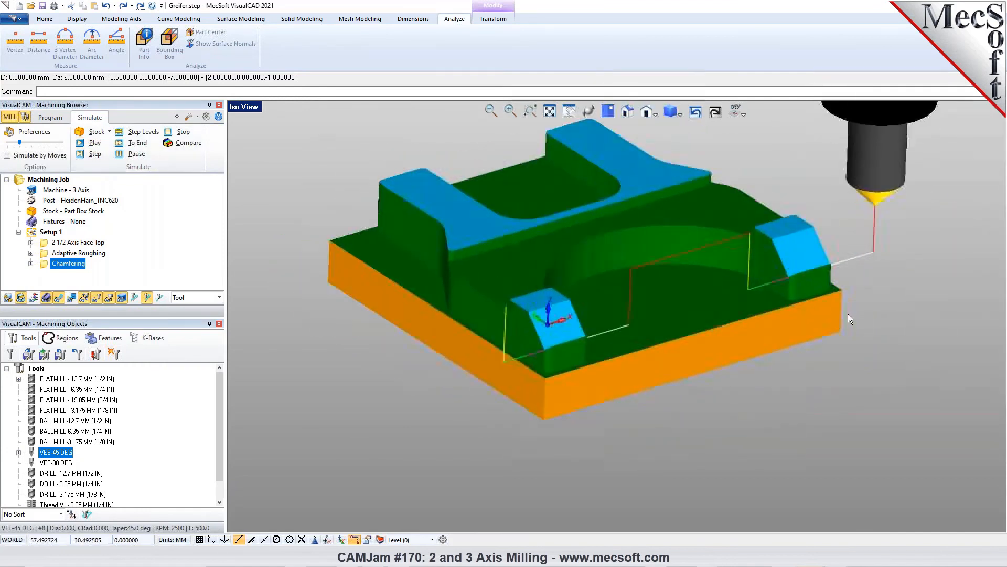
{"action": "scroll", "coordinate": [848, 314], "scroll_direction": "up", "scroll_amount": 1}
{"action": "right_click_drag", "start_coordinate": [848, 314], "coordinate": [850, 315]}
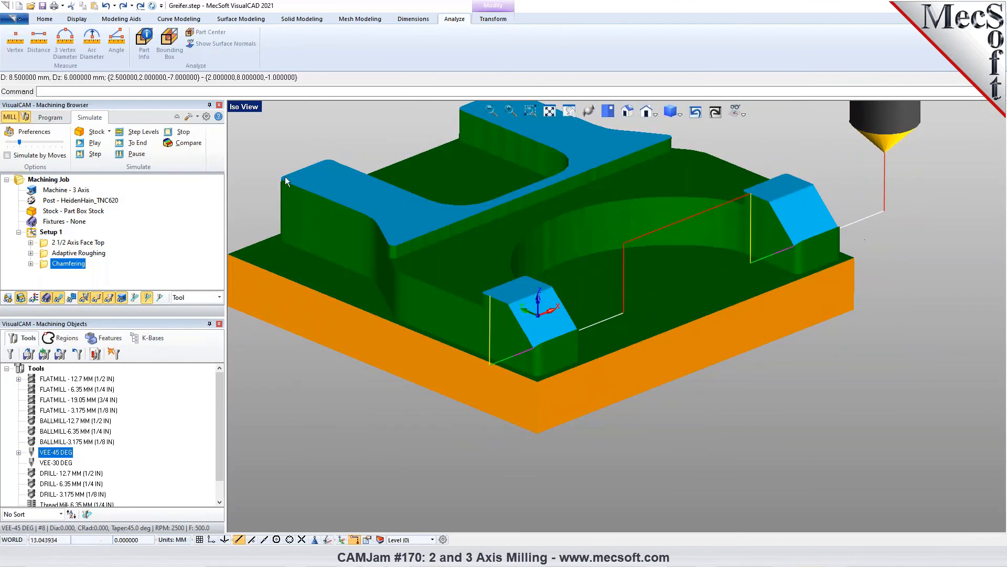
Return to programming and draw a straight line joining the lower chamfer edges of the two fingers.
{"action": "left_click", "coordinate": [57, 119]}
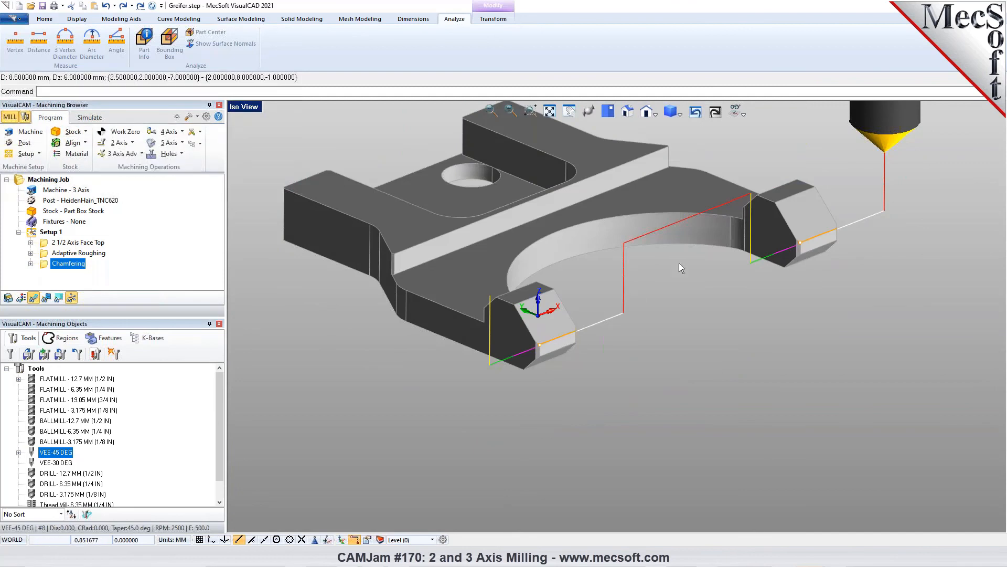
{"action": "scroll", "coordinate": [725, 289], "scroll_direction": "up", "scroll_amount": 2}
{"action": "left_click", "coordinate": [117, 24]}
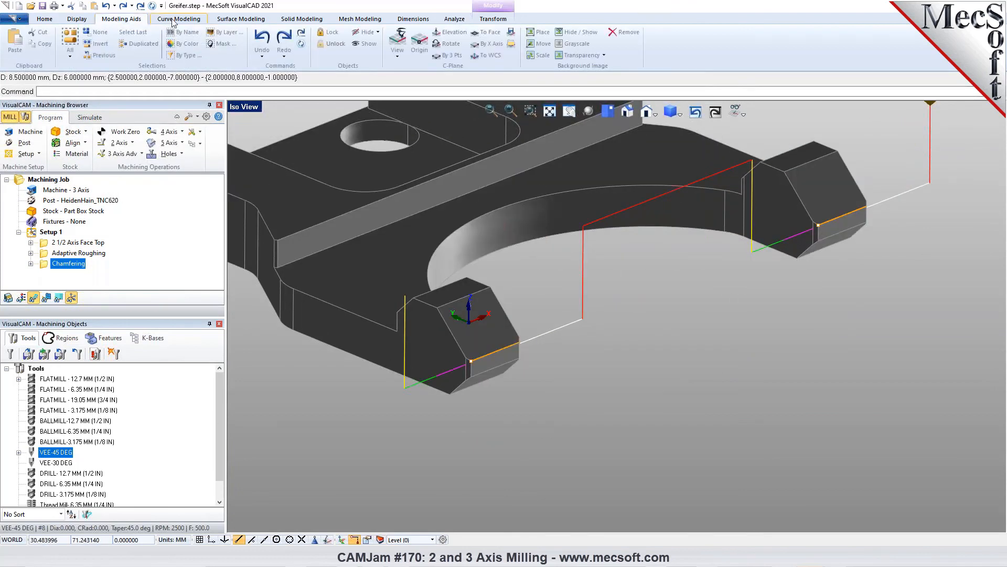
{"action": "left_click", "coordinate": [178, 19]}
{"action": "left_click", "coordinate": [68, 43]}
{"action": "scroll", "coordinate": [513, 349], "scroll_direction": "up", "scroll_amount": 2}
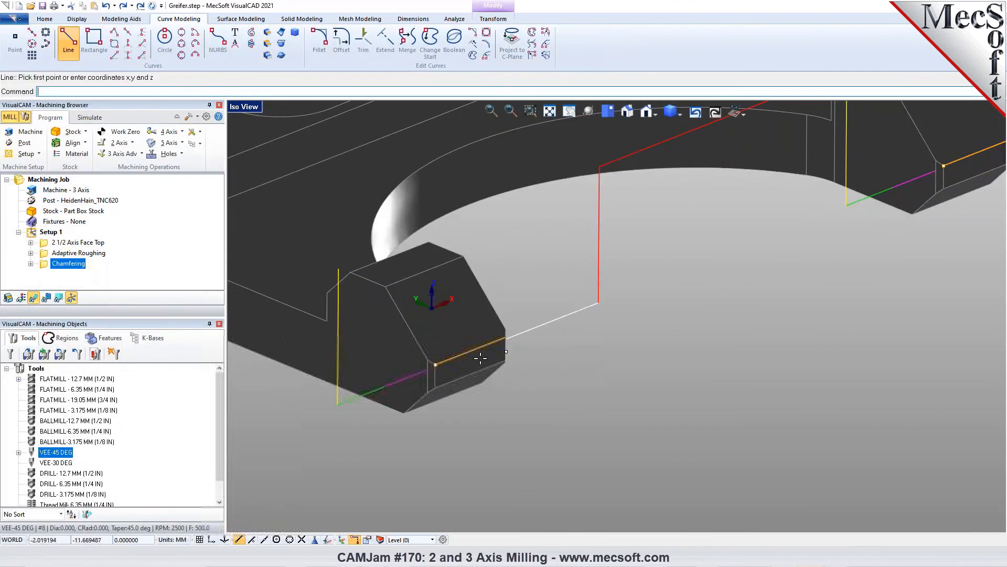
{"action": "left_click", "coordinate": [435, 365]}
{"action": "scroll", "coordinate": [435, 365], "scroll_direction": "down", "scroll_amount": 3}
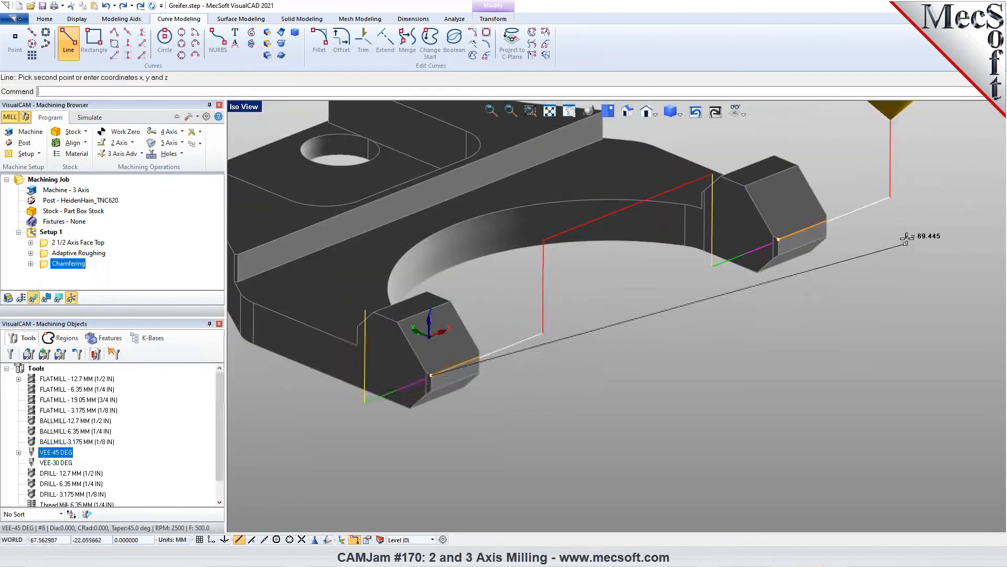
{"action": "scroll", "coordinate": [905, 241], "scroll_direction": "up", "scroll_amount": 2}
{"action": "left_click", "coordinate": [731, 239]}
{"action": "scroll", "coordinate": [615, 324], "scroll_direction": "down", "scroll_amount": 2}
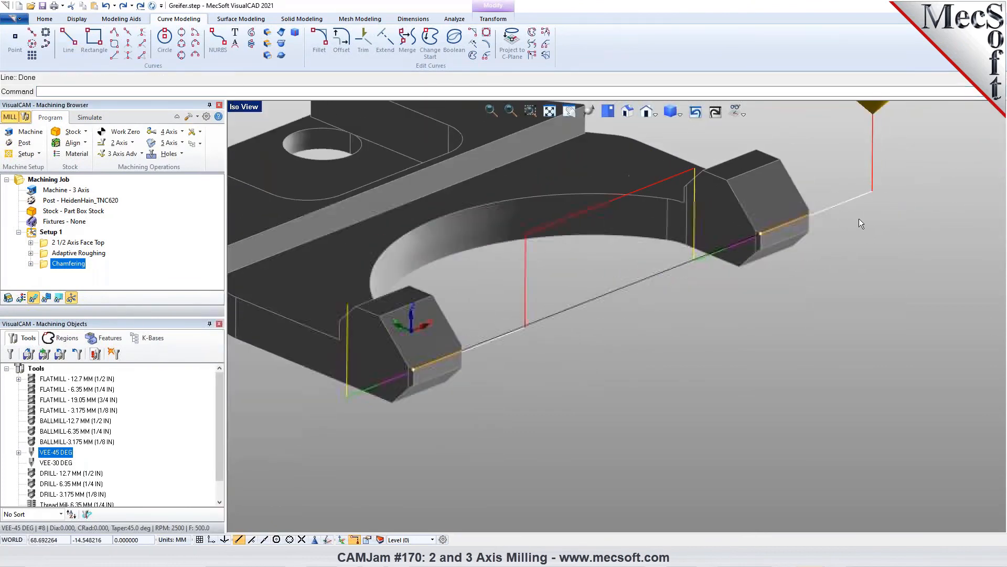
Replace the chamfering operation's two edge regions with the line joining the fingers and regenerate the toolpath.
{"action": "scroll", "coordinate": [470, 329], "scroll_direction": "up", "scroll_amount": 5}
{"action": "scroll", "coordinate": [494, 332], "scroll_direction": "down", "scroll_amount": 2}
{"action": "double_click", "coordinate": [43, 265]}
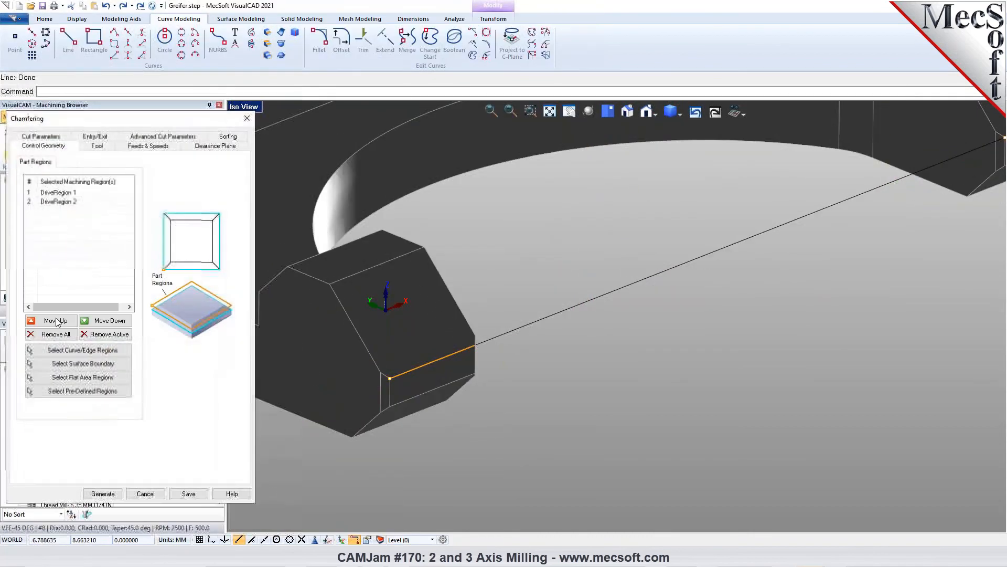
{"action": "left_click", "coordinate": [499, 337]}
{"action": "scroll", "coordinate": [520, 351], "scroll_direction": "down", "scroll_amount": 4}
{"action": "right_click", "coordinate": [579, 385]}
{"action": "left_click", "coordinate": [103, 494]}
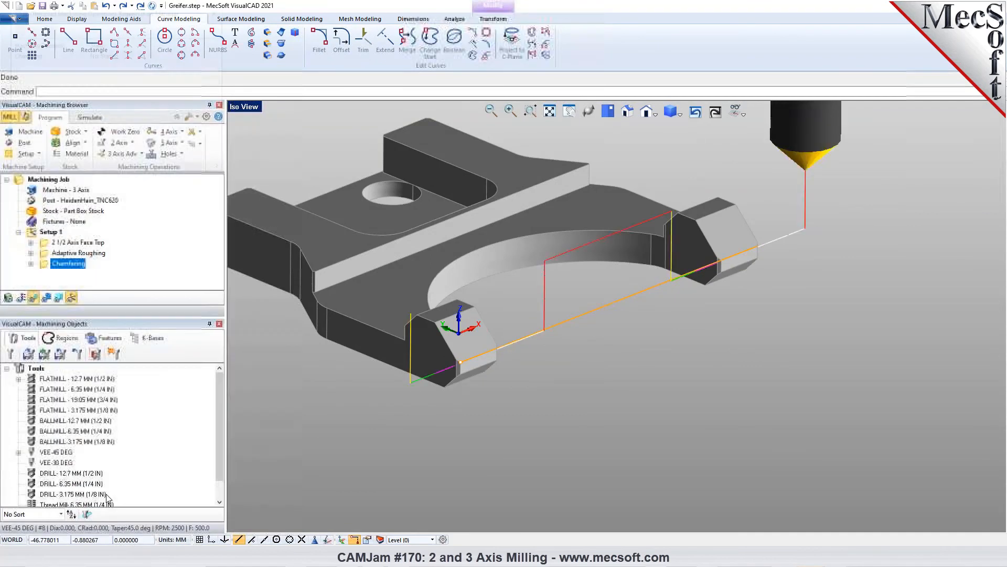
Set the simulation's maximum display interval to 5, simulate the chamfering operation along the joining line, and return to programming.
{"action": "left_click", "coordinate": [90, 117]}
{"action": "left_click", "coordinate": [82, 144]}
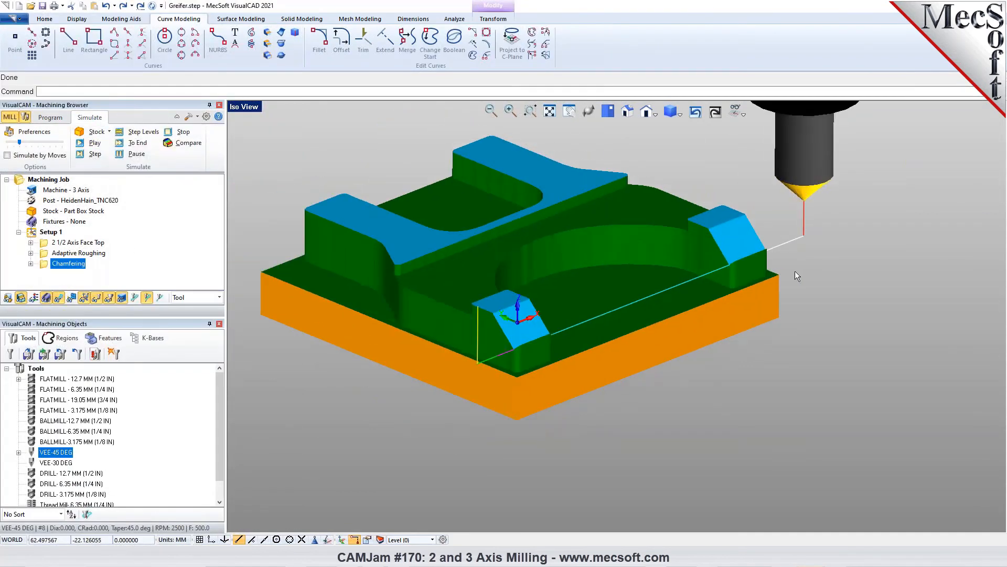
{"action": "left_click", "coordinate": [33, 132]}
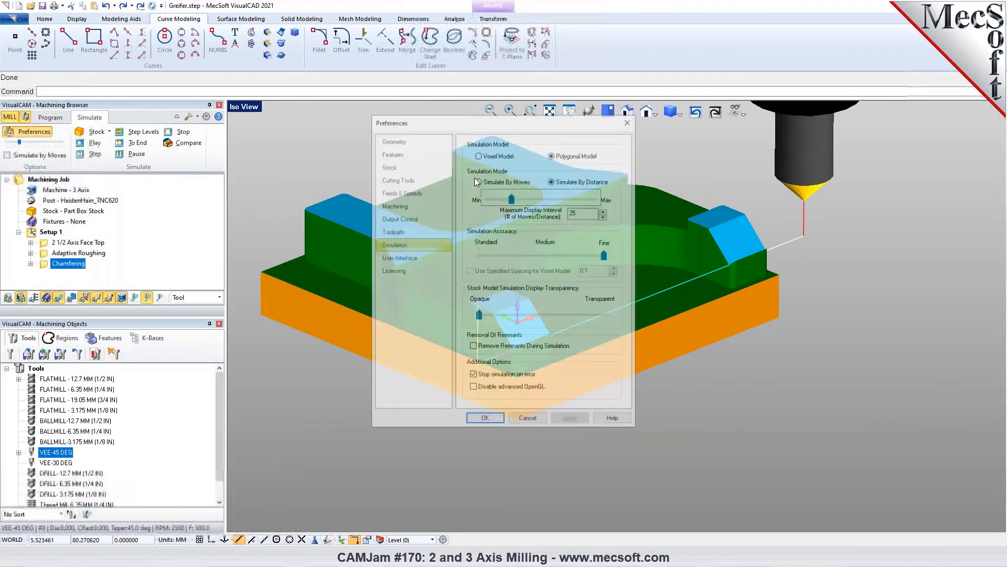
{"action": "key", "text": "Tab"}
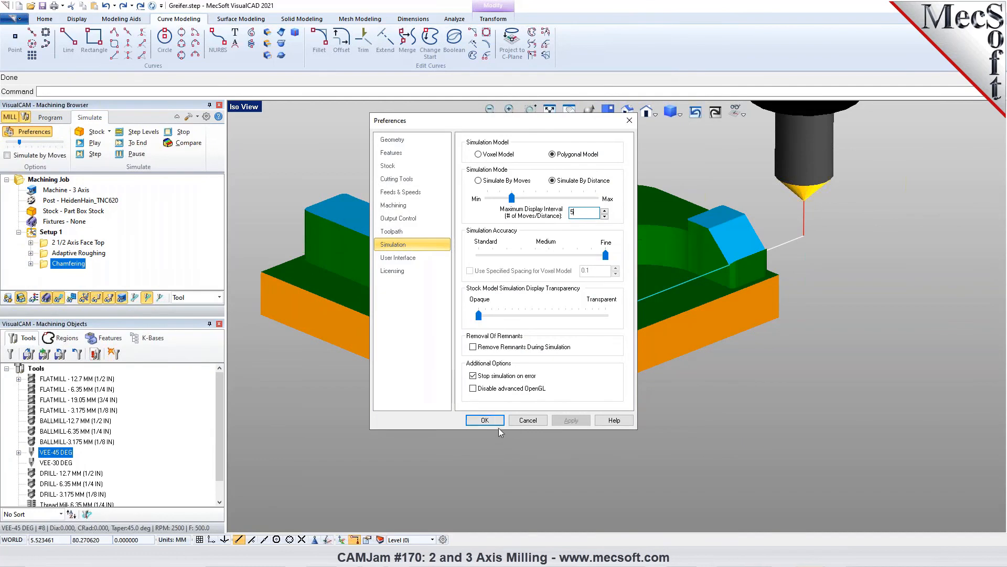
{"action": "left_click", "coordinate": [485, 420]}
{"action": "left_click", "coordinate": [91, 147]}
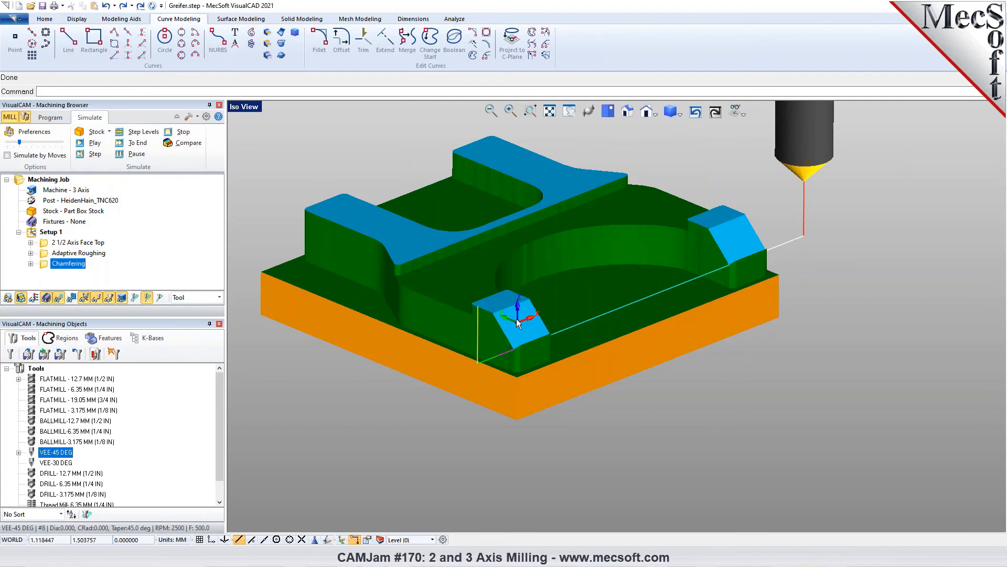
{"action": "left_click", "coordinate": [48, 118]}
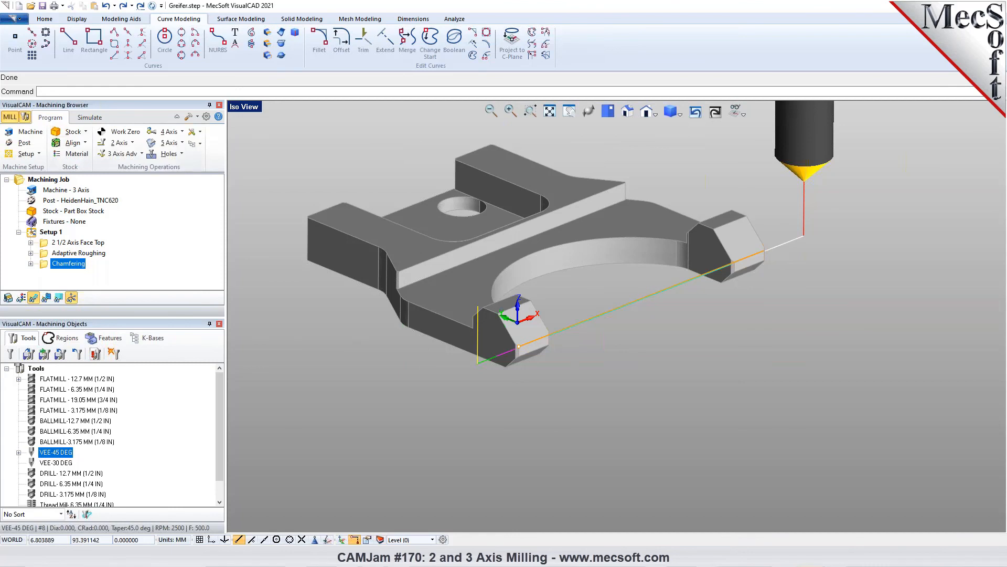
Look up the help instructions for creating a user defined tool from a profile curve, and leave tool creation without saving a tool.
{"action": "right_click_drag", "start_coordinate": [788, 352], "coordinate": [682, 343]}
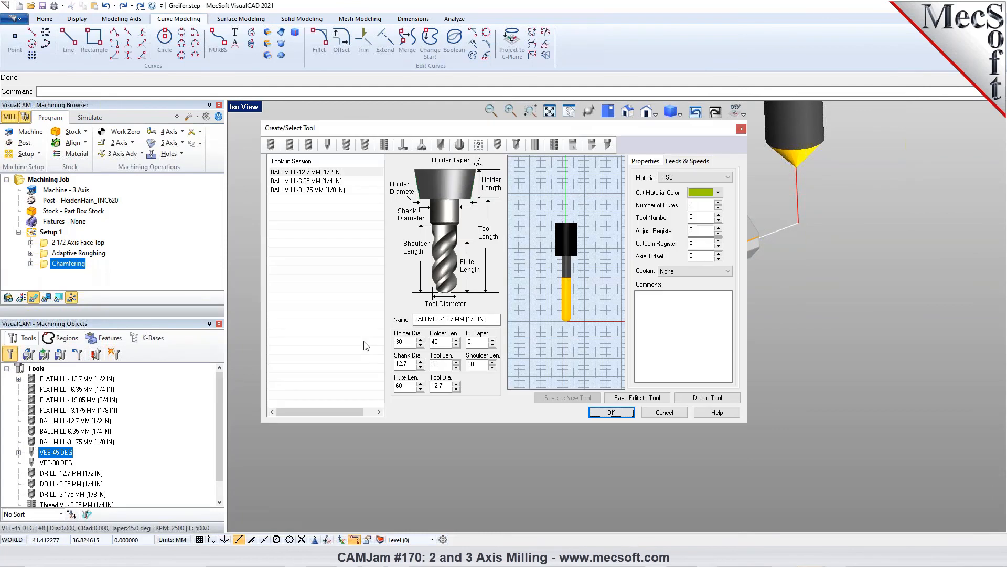
{"action": "left_click", "coordinate": [478, 144]}
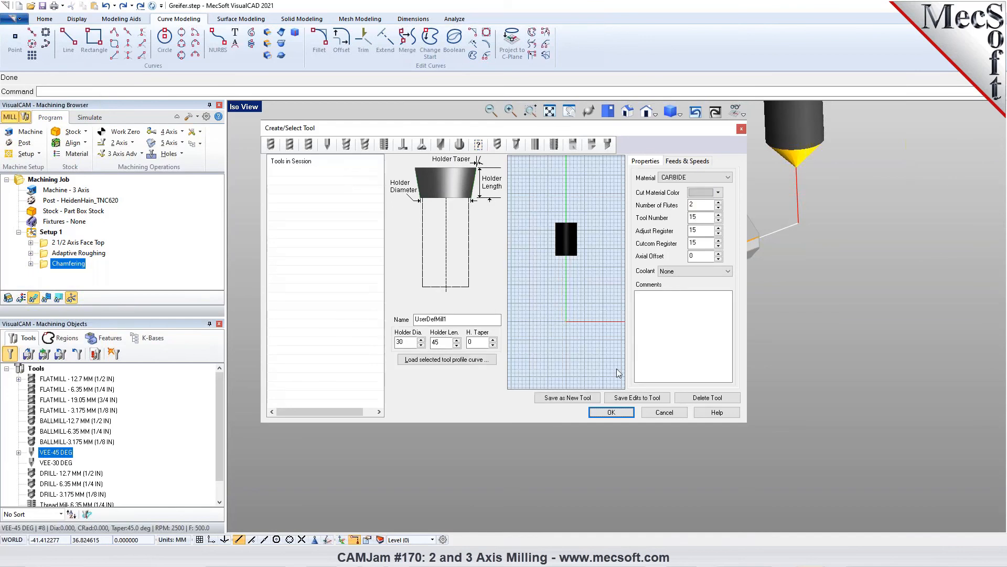
{"action": "left_click", "coordinate": [717, 413]}
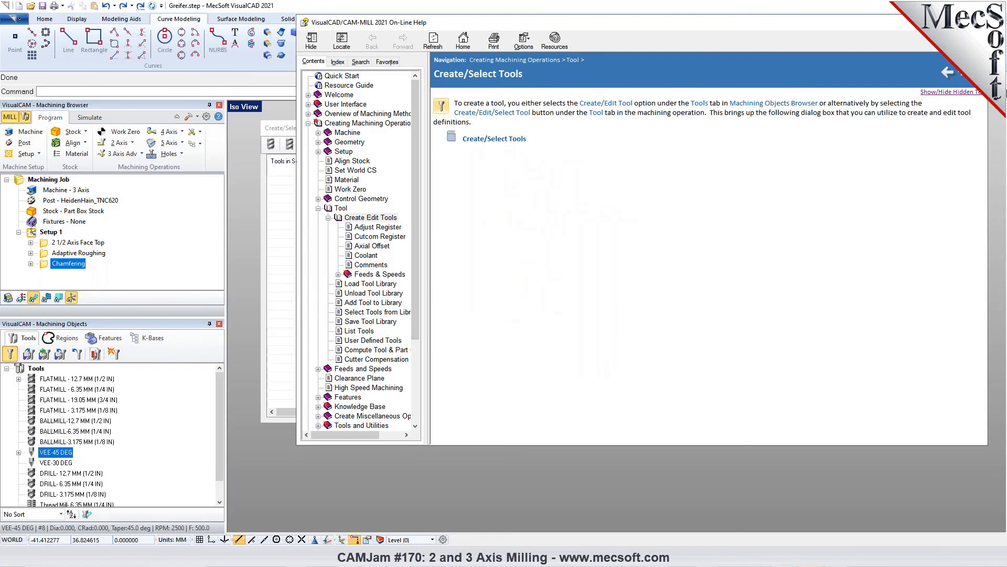
{"action": "left_click", "coordinate": [960, 92]}
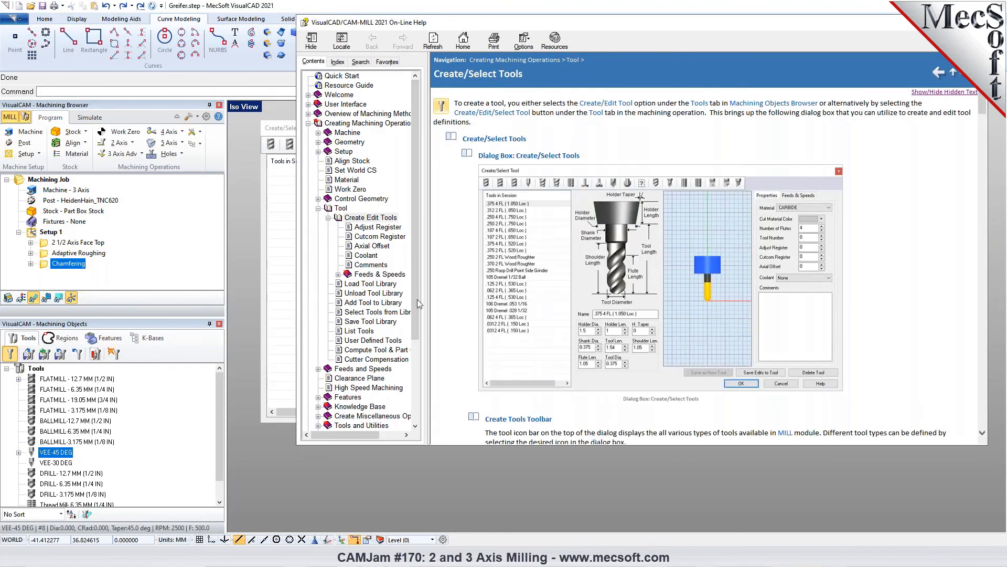
{"action": "left_click", "coordinate": [373, 340]}
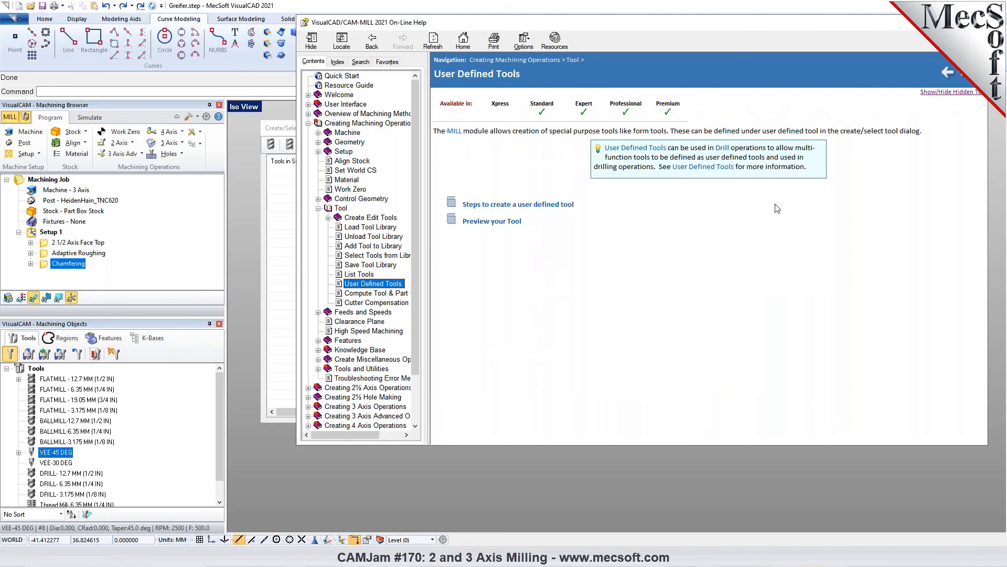
{"action": "left_click", "coordinate": [945, 93]}
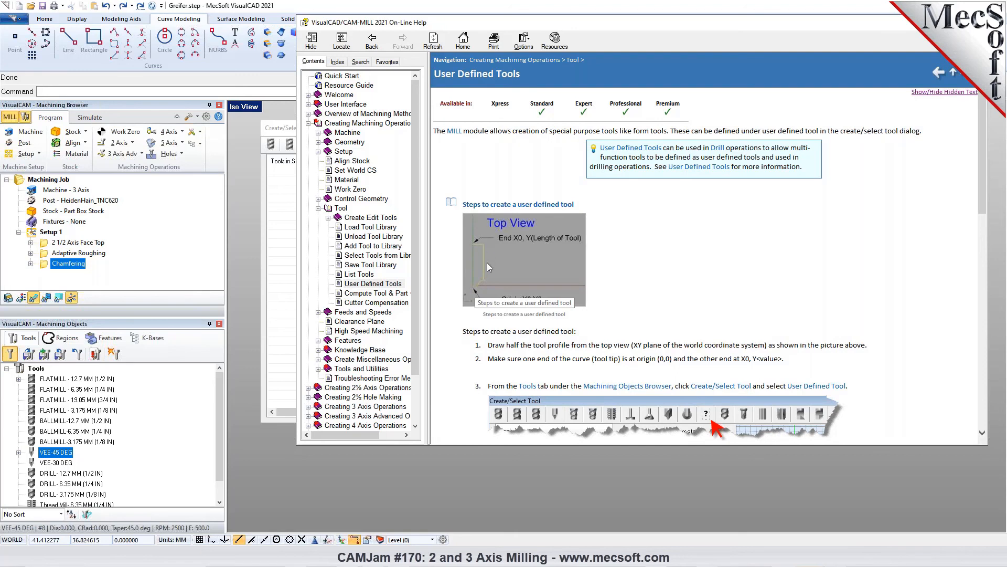
{"action": "scroll", "coordinate": [513, 305], "scroll_direction": "down", "scroll_amount": 10}
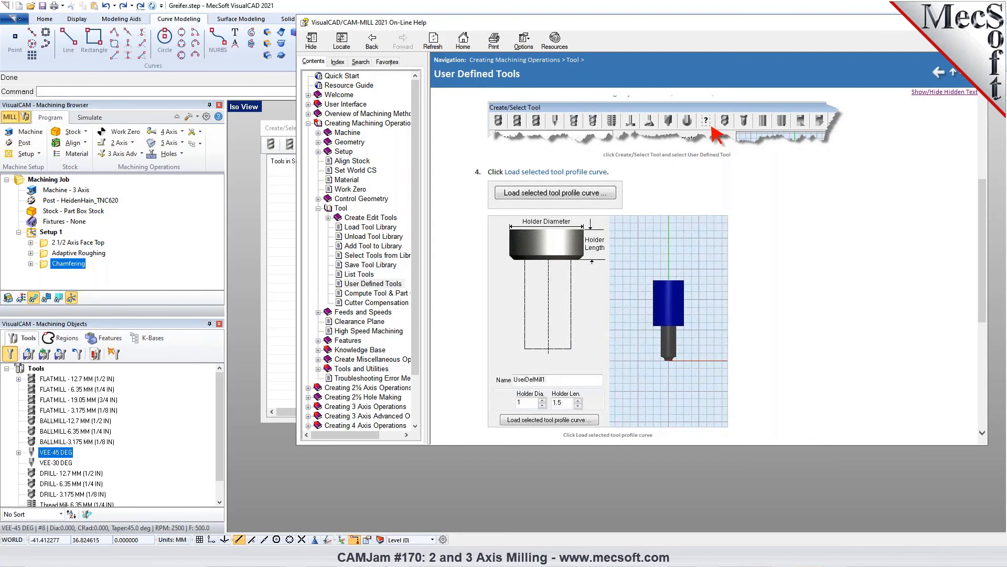
{"action": "left_click", "coordinate": [980, 22]}
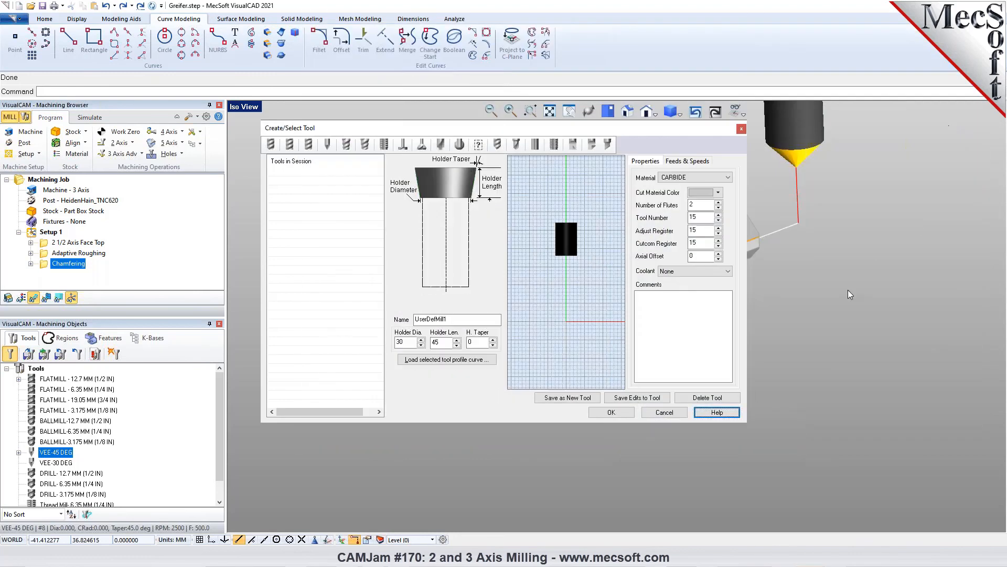
{"action": "left_click", "coordinate": [679, 413]}
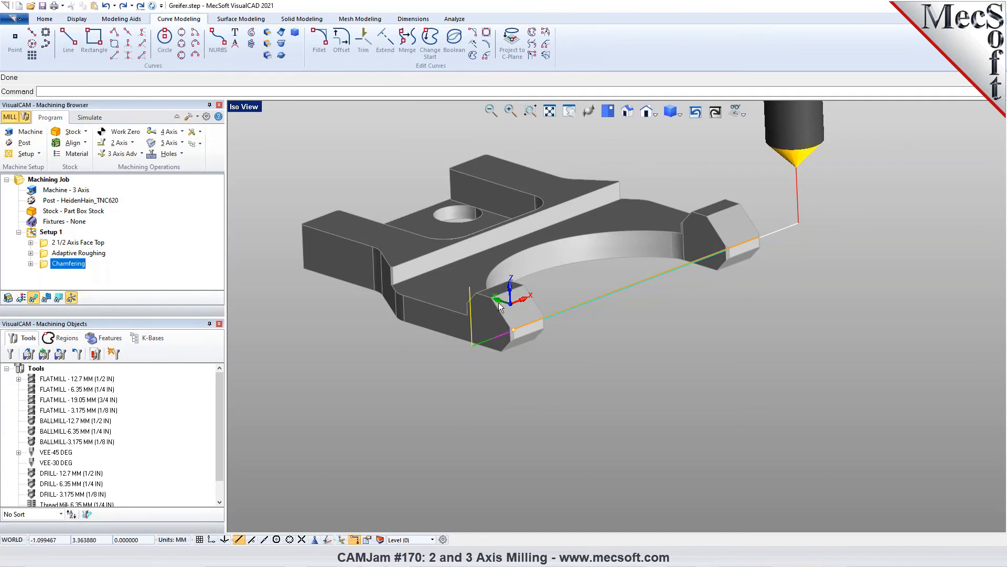
Post the whole of Setup 1 with the HeidenHain_TNC620 post processor to Greifer_Setup 1.nc on the Desktop.
{"action": "right_click_drag", "start_coordinate": [751, 312], "coordinate": [617, 314]}
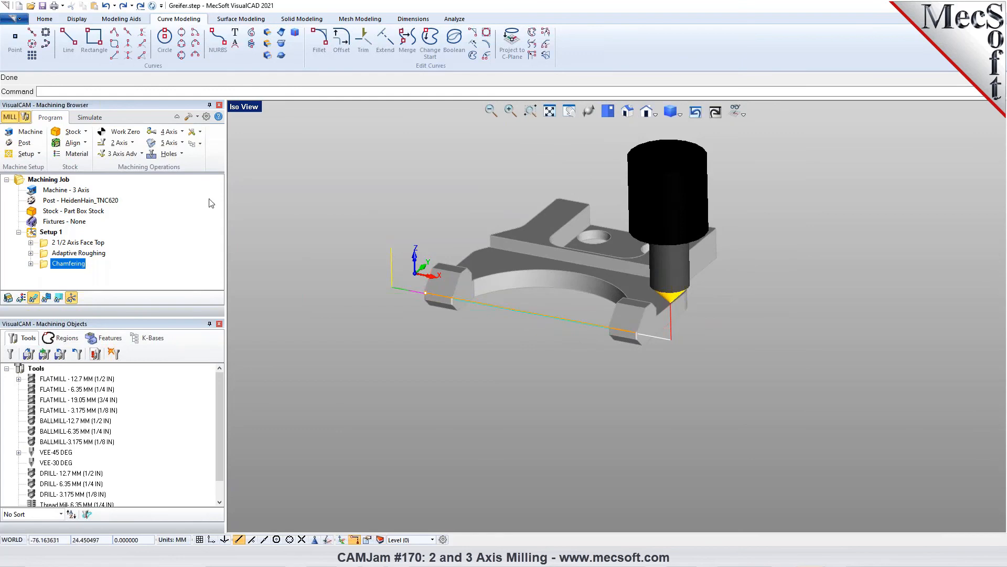
{"action": "left_click", "coordinate": [49, 234]}
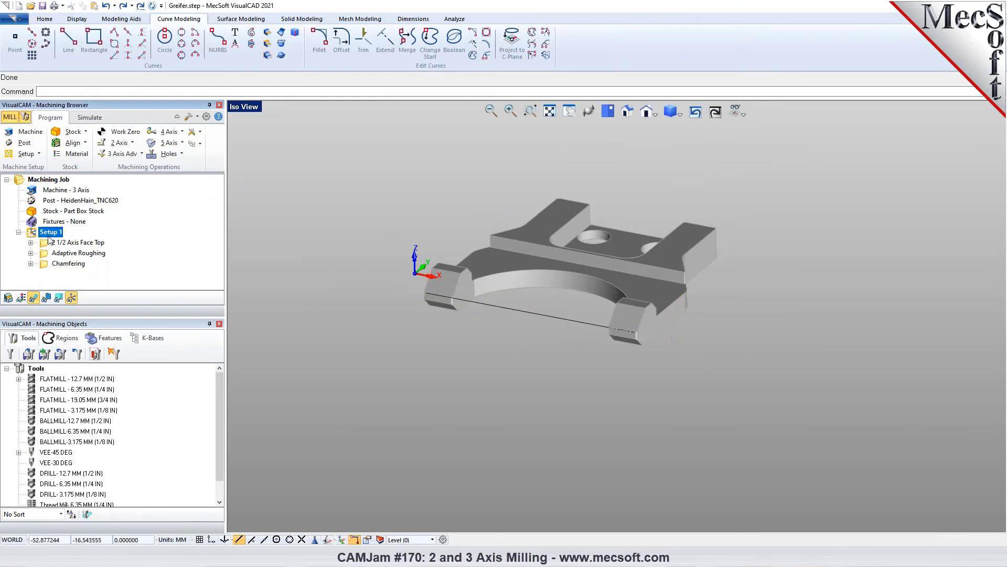
{"action": "right_click", "coordinate": [49, 236]}
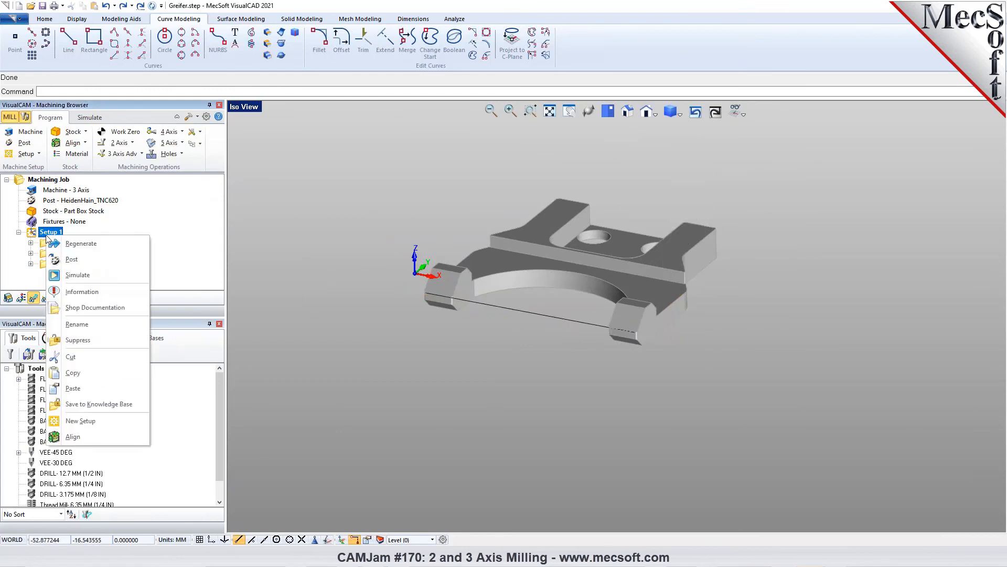
{"action": "left_click", "coordinate": [71, 259]}
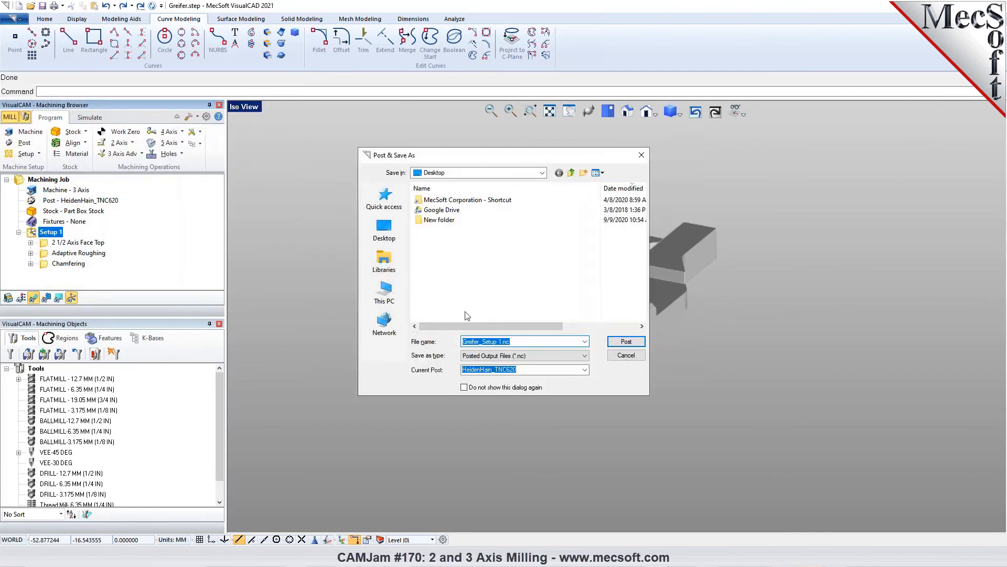
{"action": "left_click", "coordinate": [625, 342]}
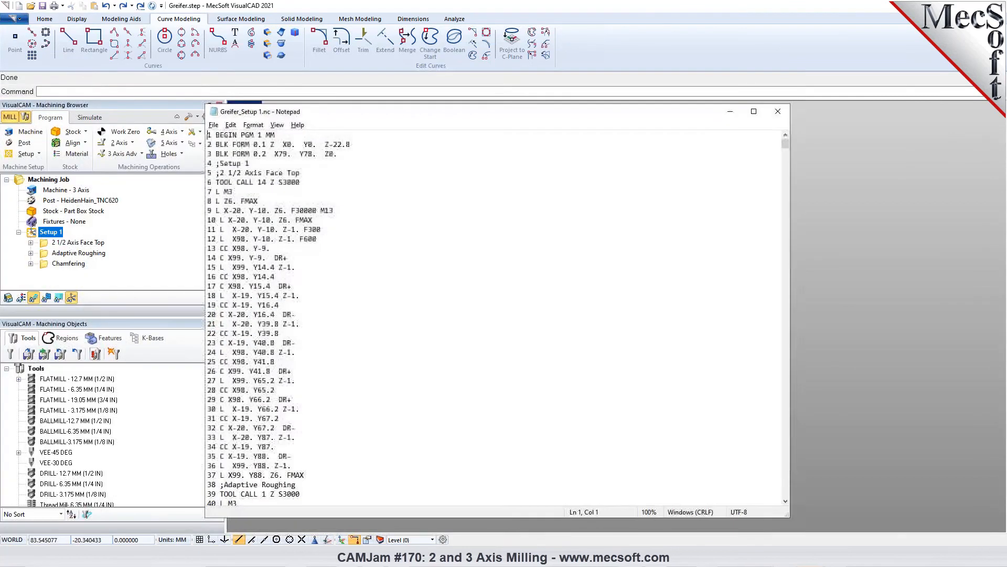